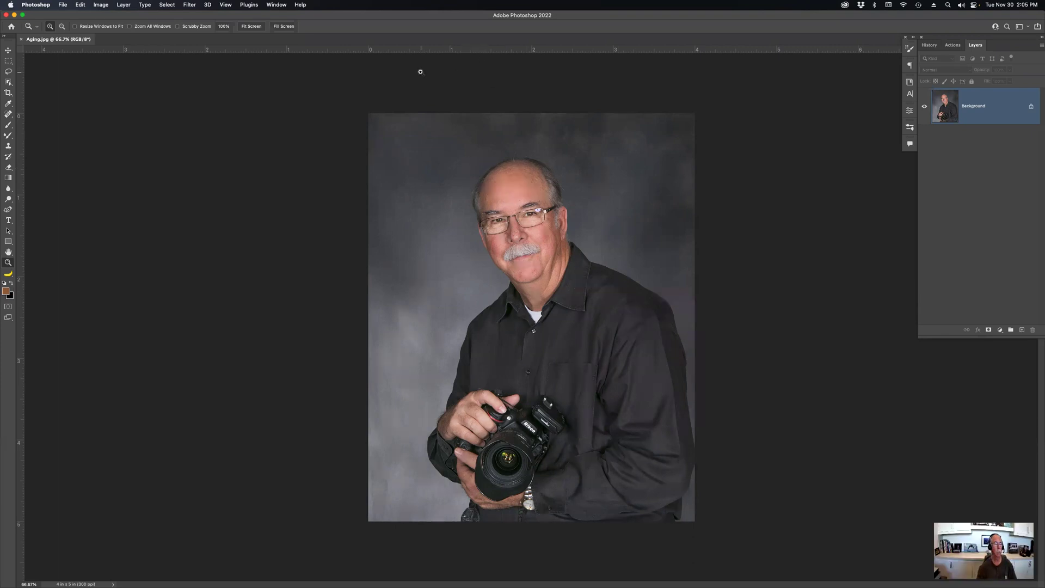
Zoom in on the man's face, bring up Neural Filters and enable the Smart Portrait filter
click(516, 248)
click(518, 247)
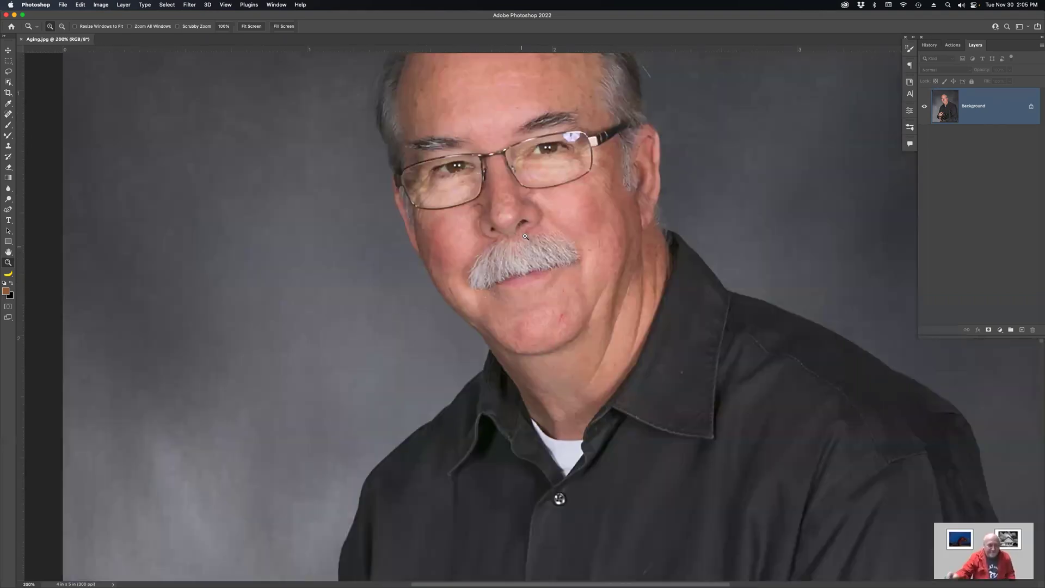
drag(540, 208, 537, 307)
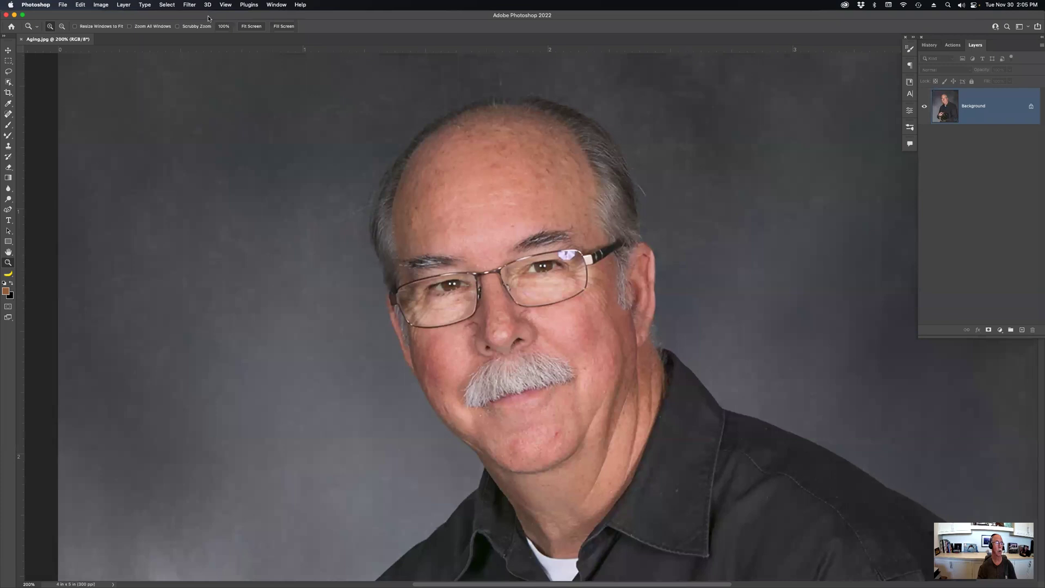
click(190, 6)
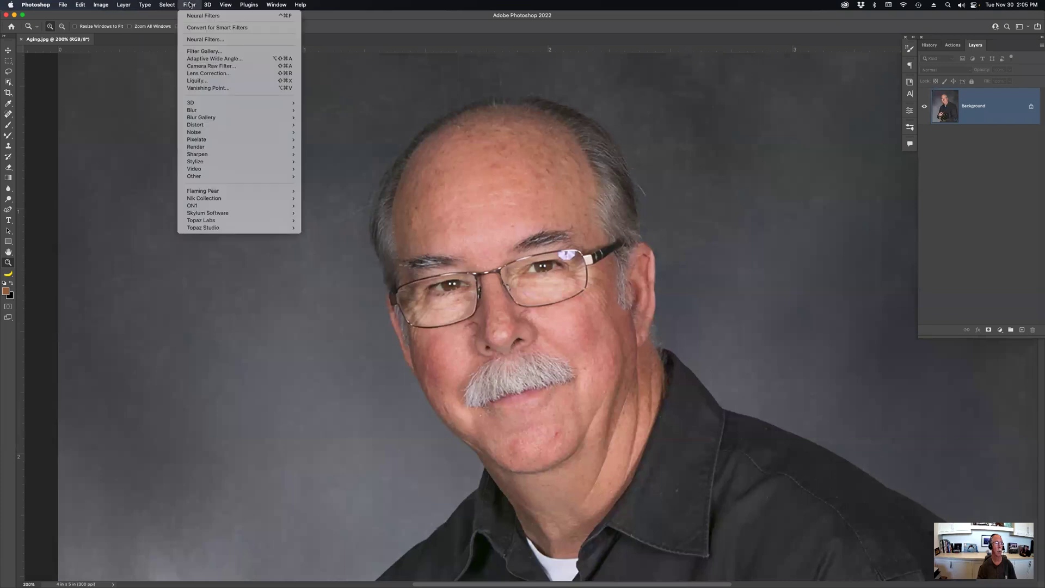
click(205, 39)
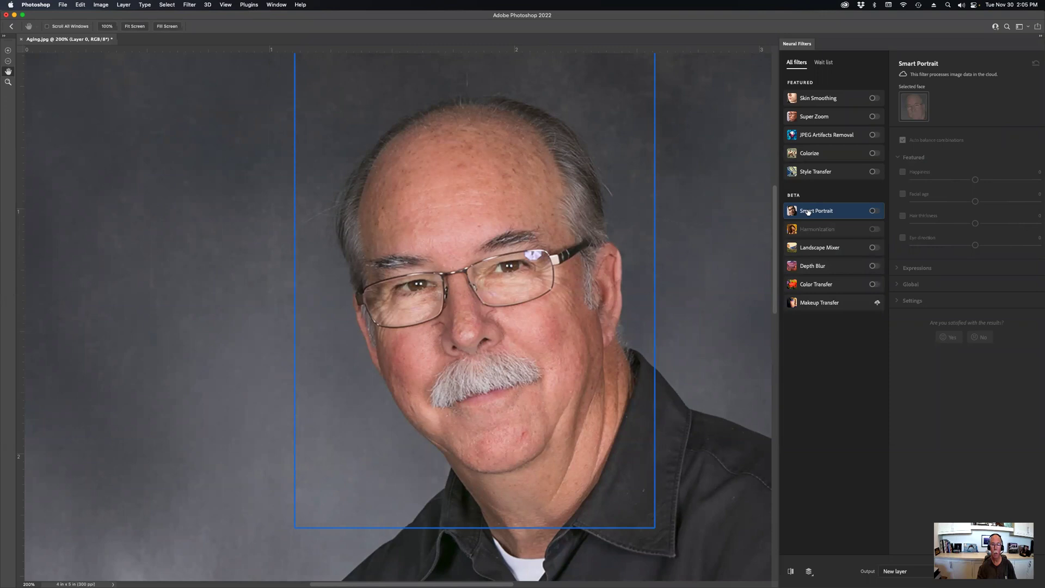
mouse_move(808, 215)
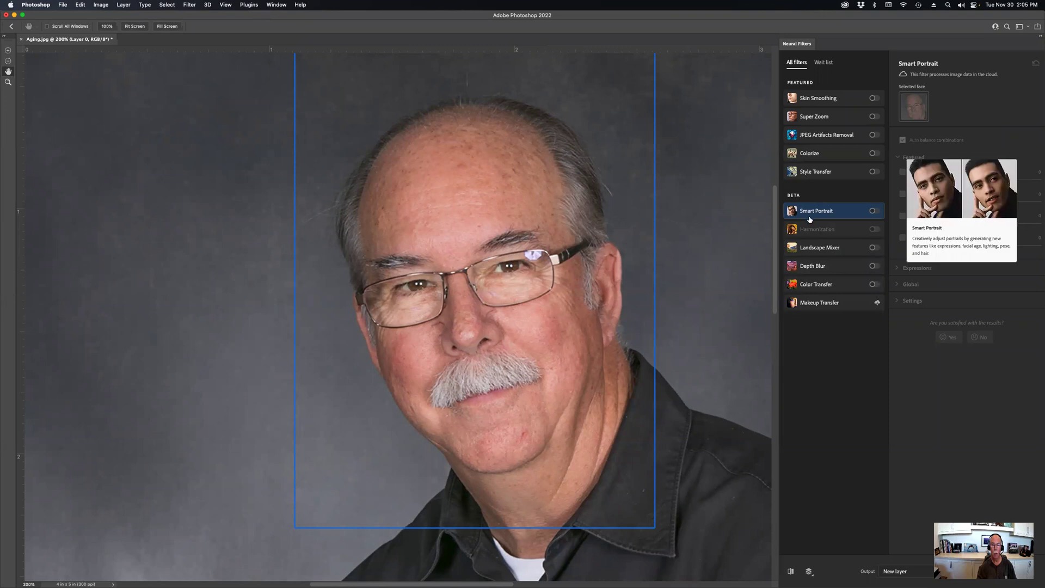
click(874, 212)
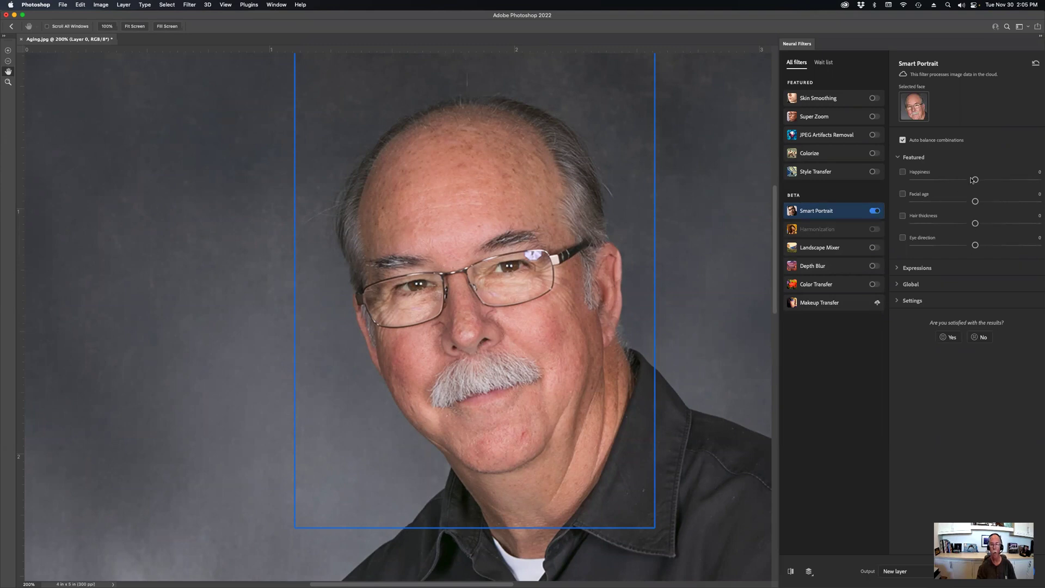
Try Smart Portrait's Happiness at +50 and -50, reset it to 0 and disable it
drag(974, 181, 1023, 185)
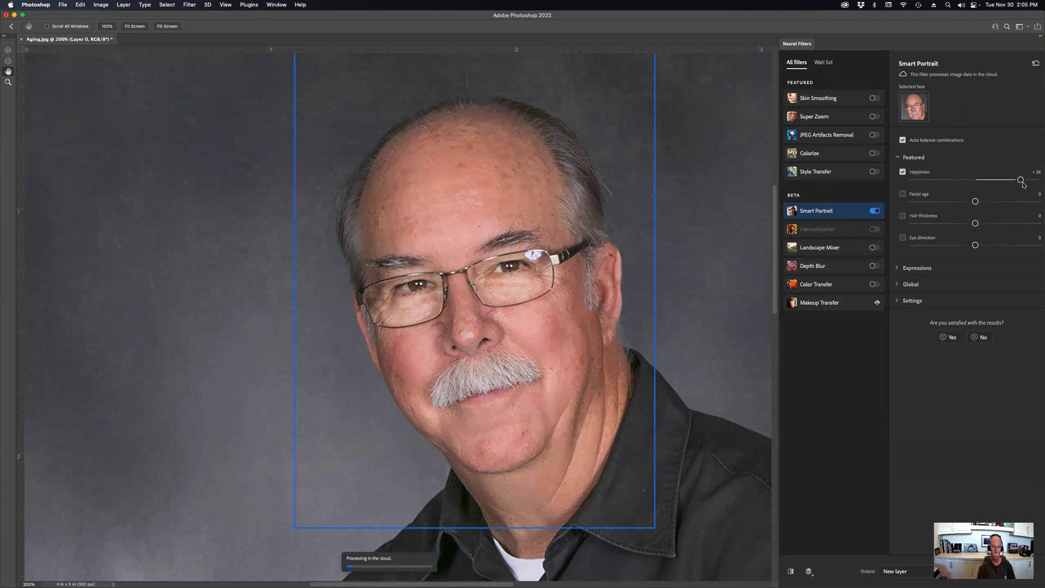
drag(1023, 185, 1040, 181)
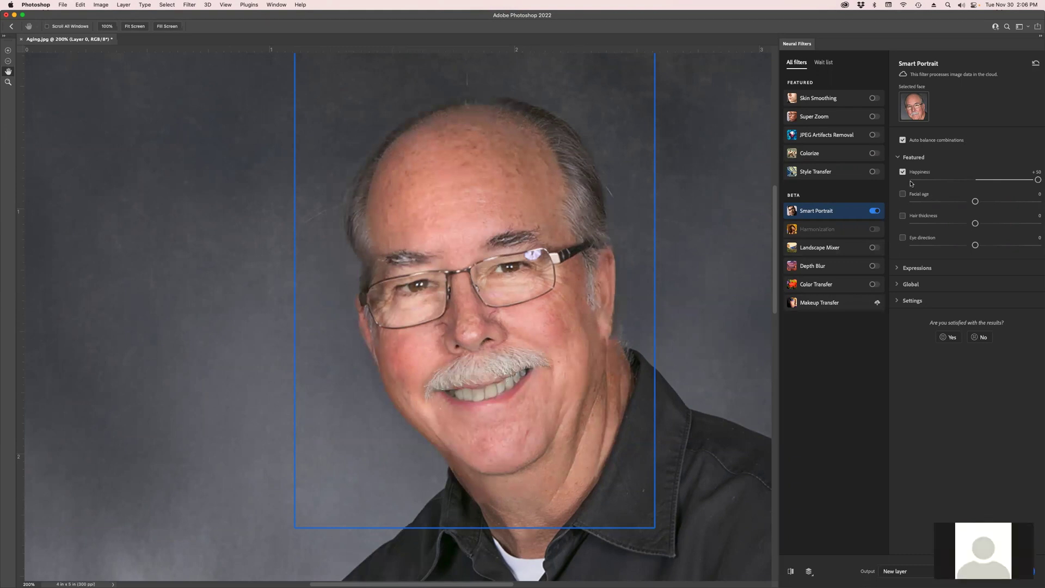
drag(1038, 180, 901, 187)
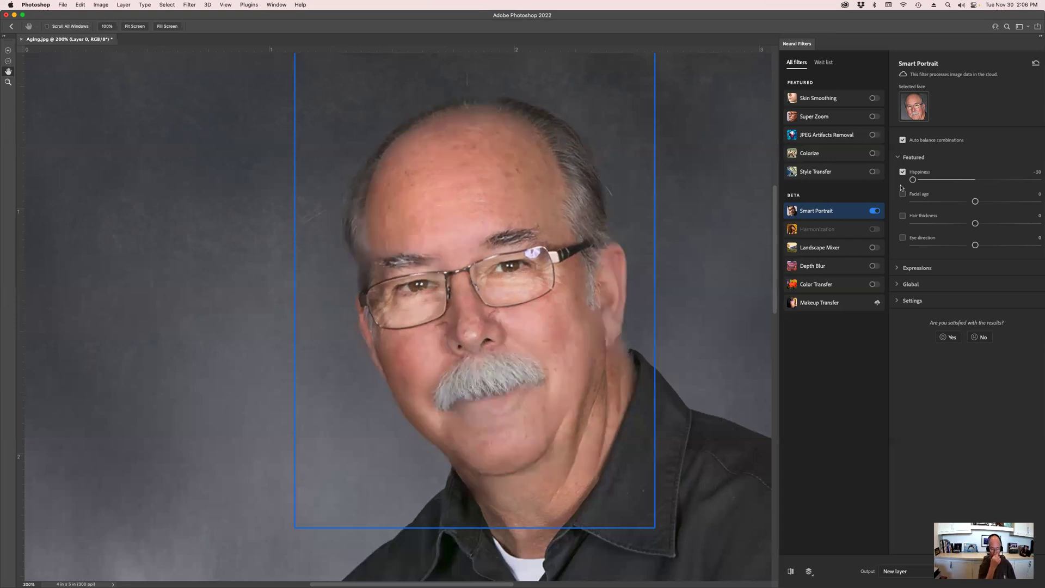
click(974, 181)
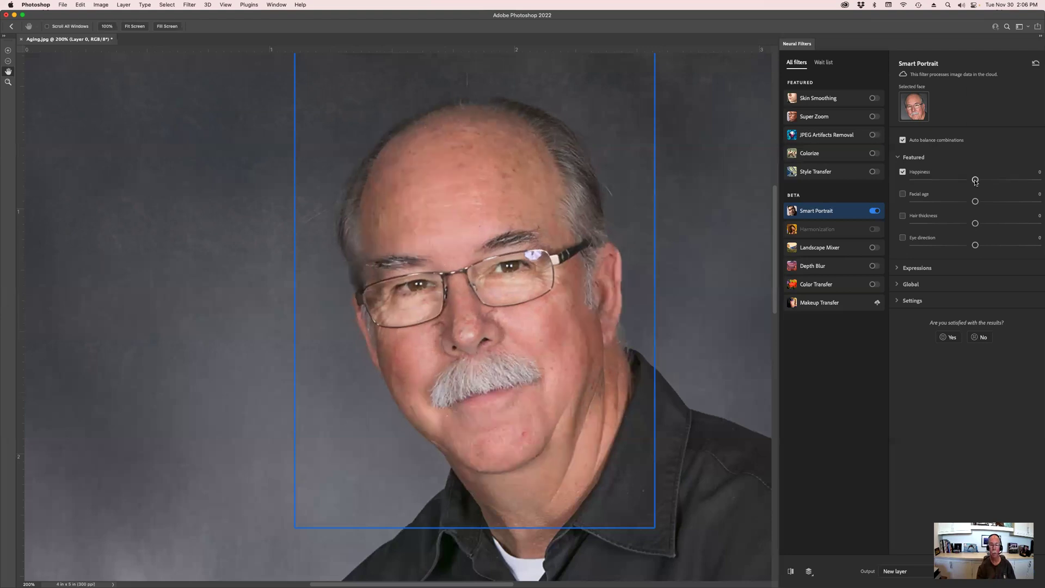
click(903, 172)
Set Facial age to +50 and try Hair thickness up to +50, leaving Hair thickness disabled
drag(975, 201, 1038, 201)
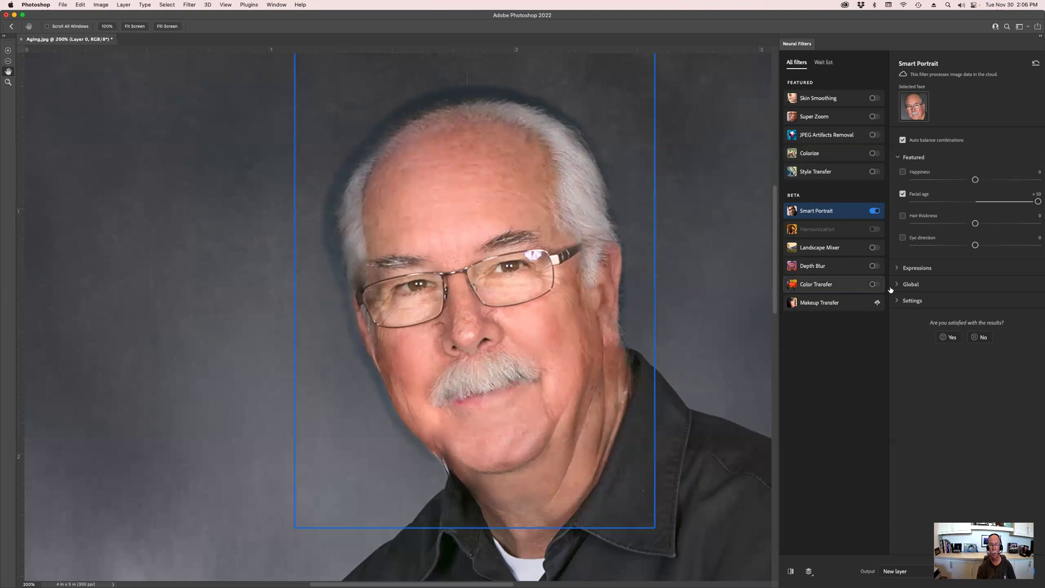
click(903, 216)
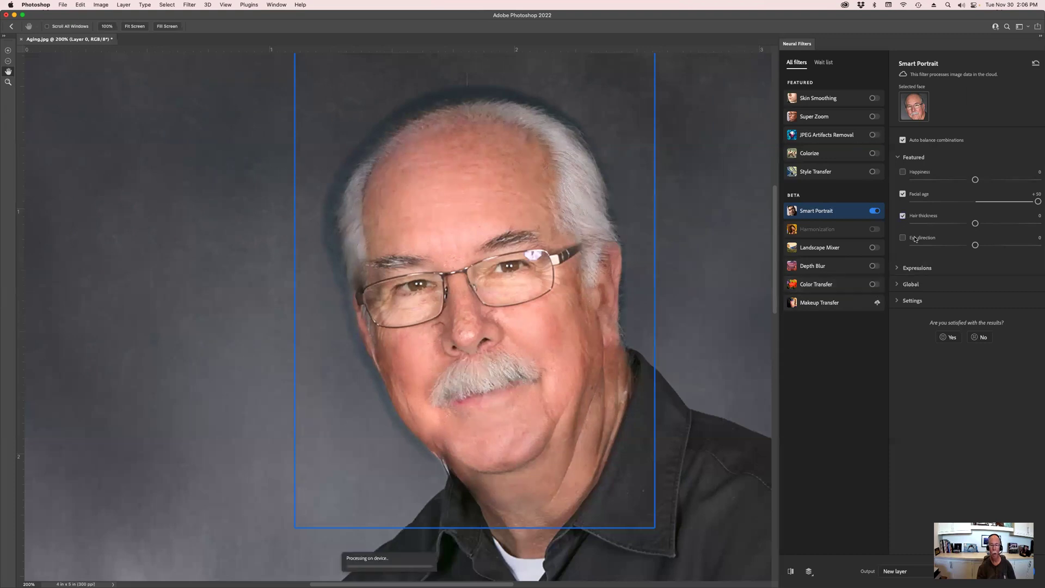
drag(976, 224, 1007, 229)
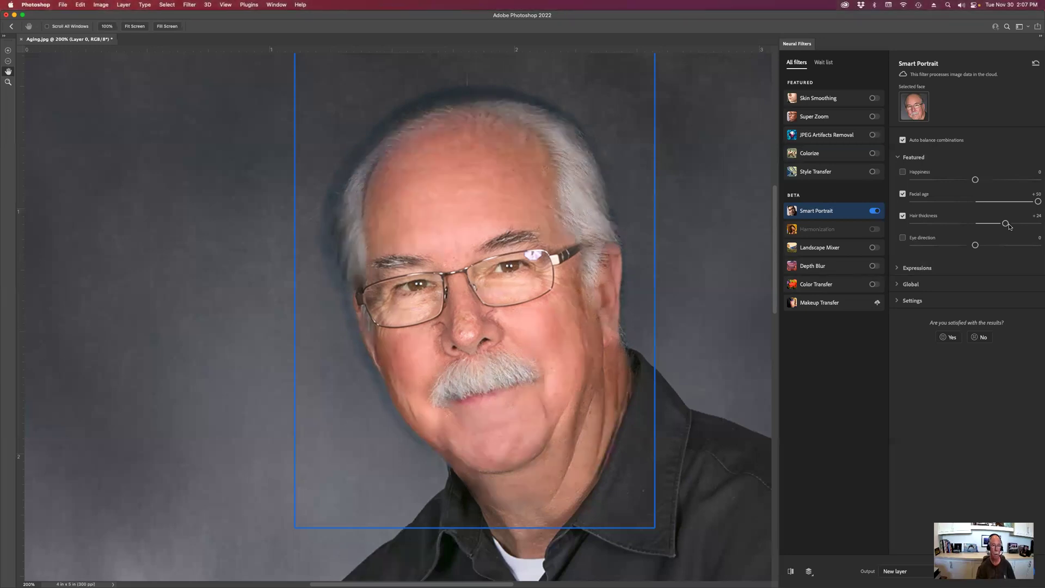
drag(1006, 224, 1038, 223)
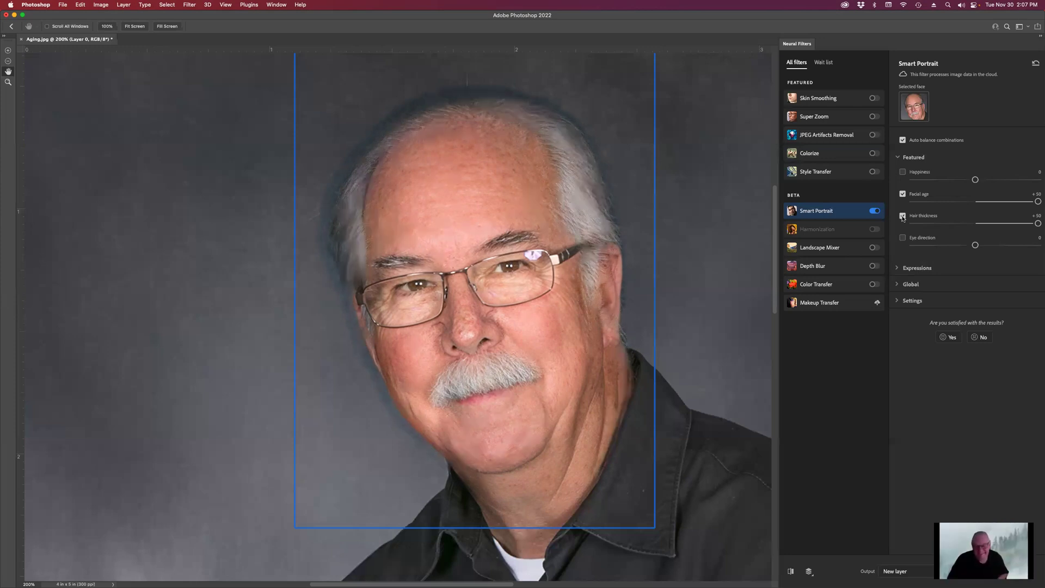
click(903, 217)
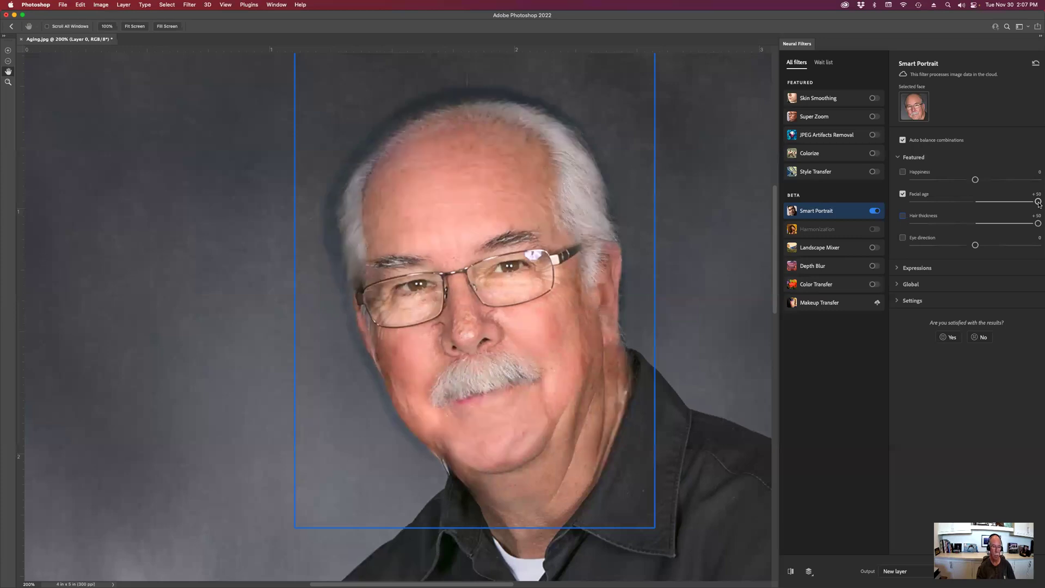
Try Facial age at -50, reduce the effect to about -9, and view the available output options
drag(1039, 204, 904, 200)
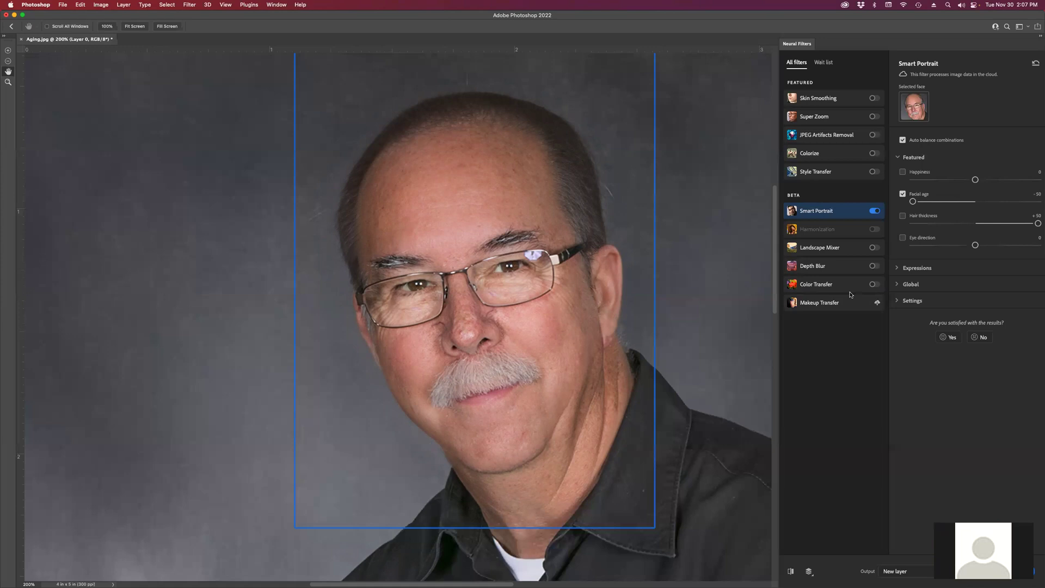
click(943, 201)
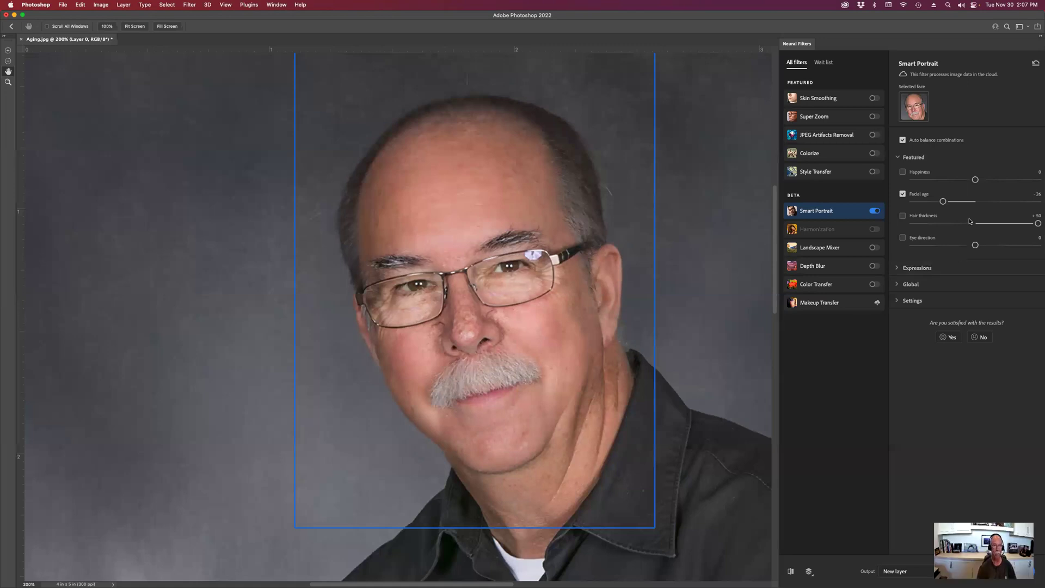
click(964, 202)
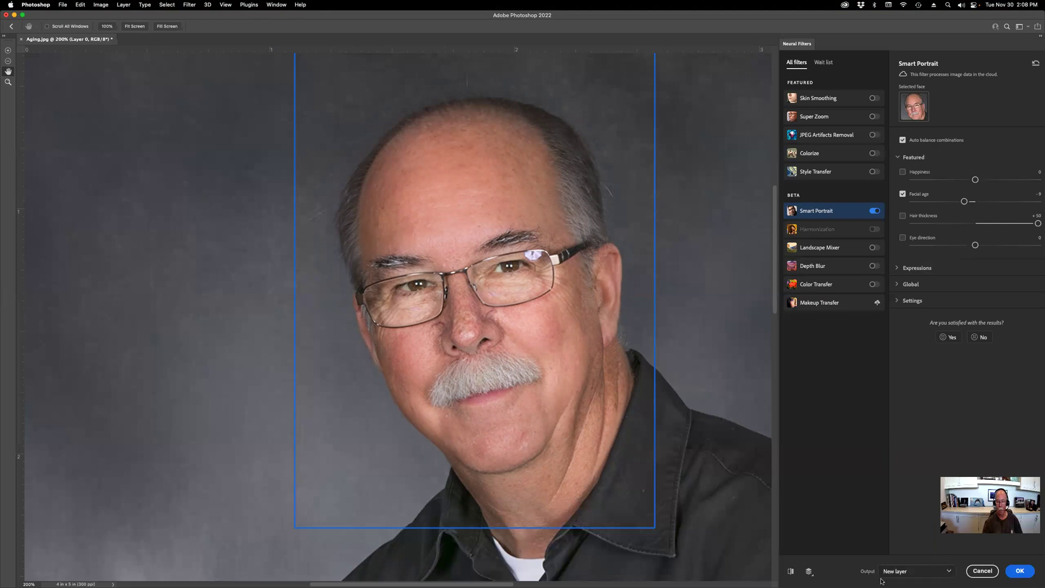
click(949, 573)
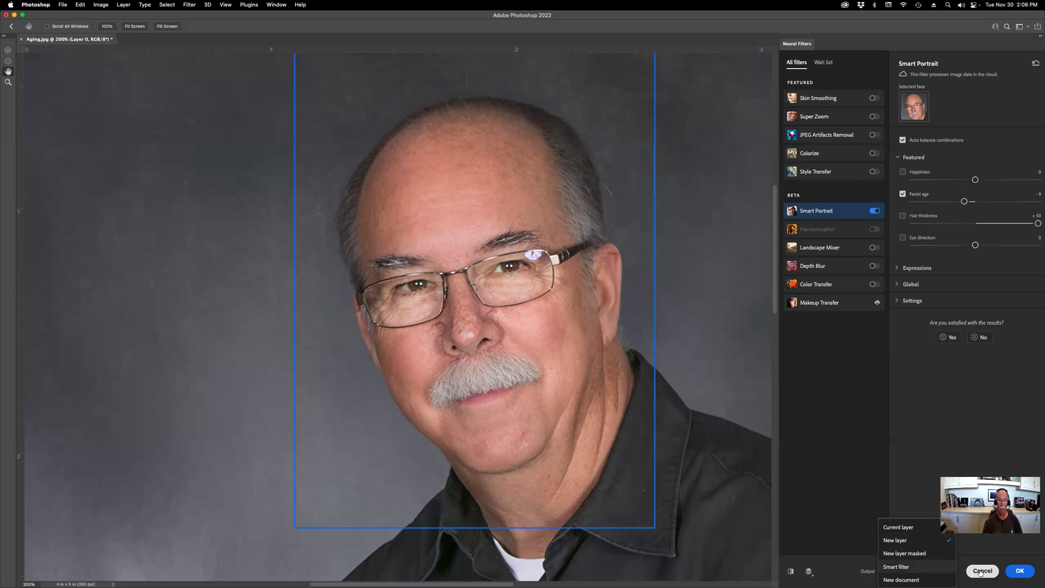
click(909, 381)
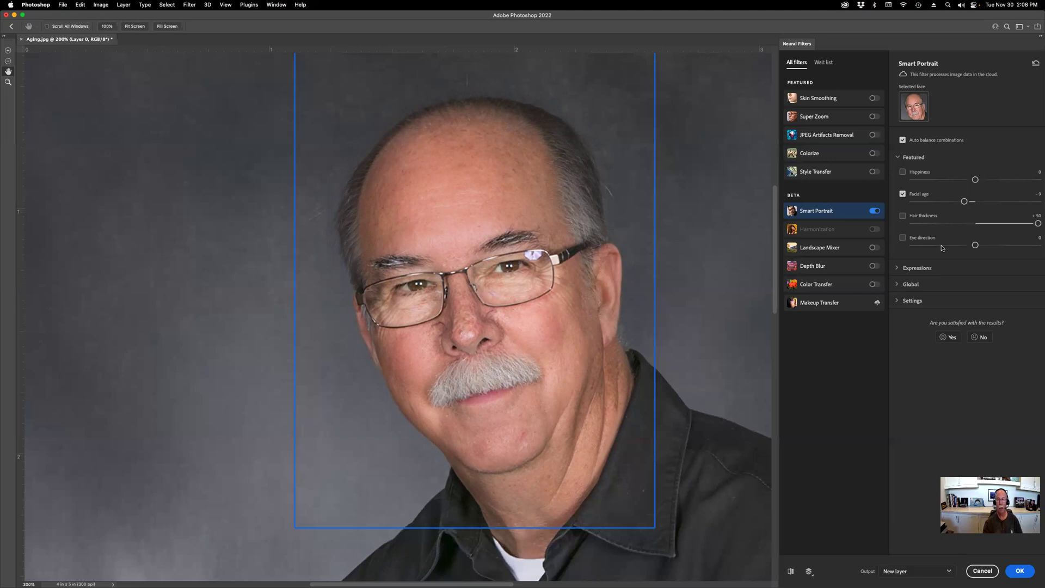
Try Eye direction at -50 and +50, and cancel the Neural Filters session
drag(975, 246, 898, 253)
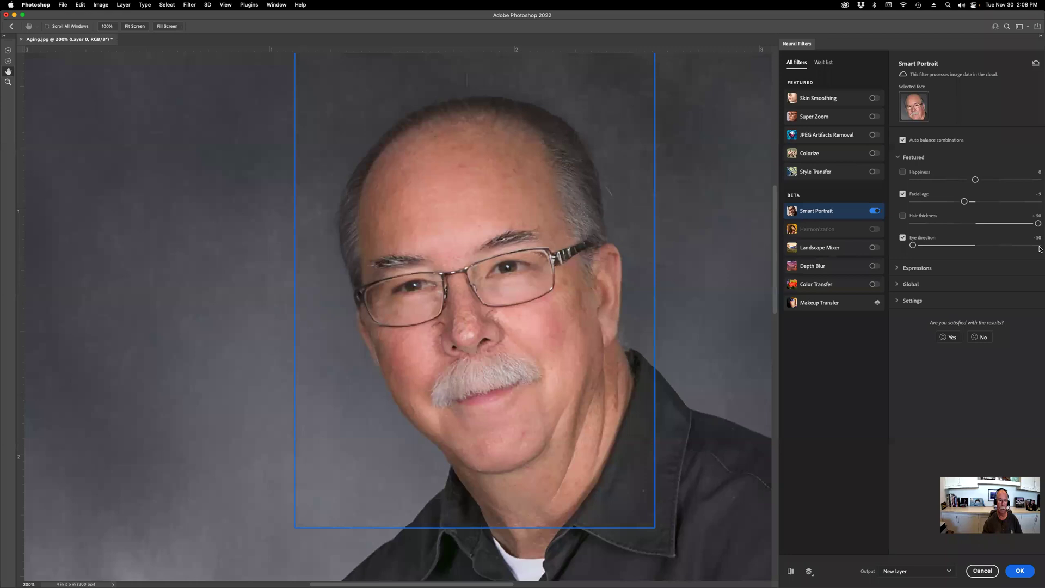
click(1038, 246)
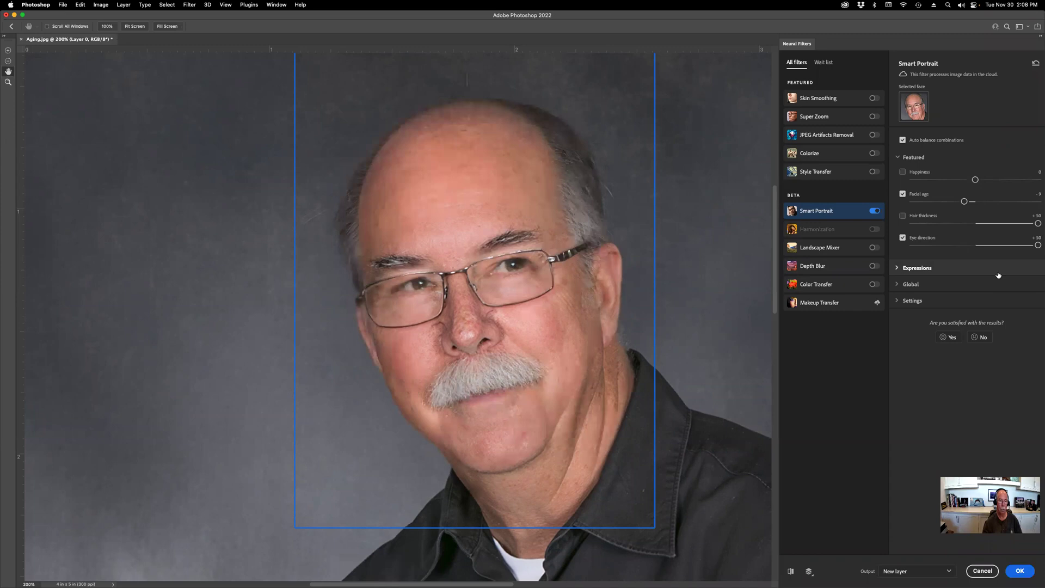
click(982, 571)
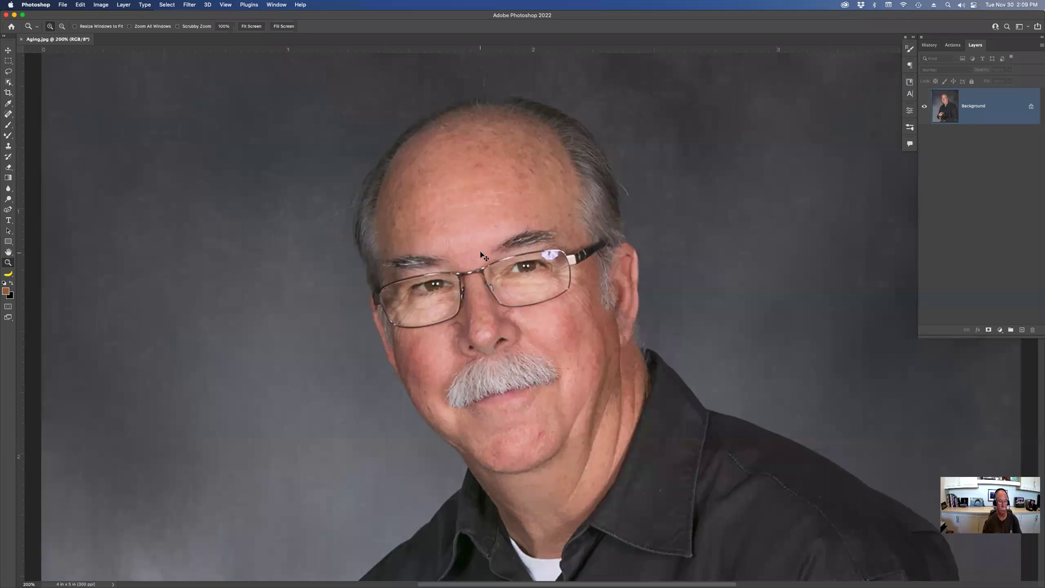
Close Aging.jpg, switch to Adobe Bridge and open Colorize_1.tif in Photoshop
key(super+w)
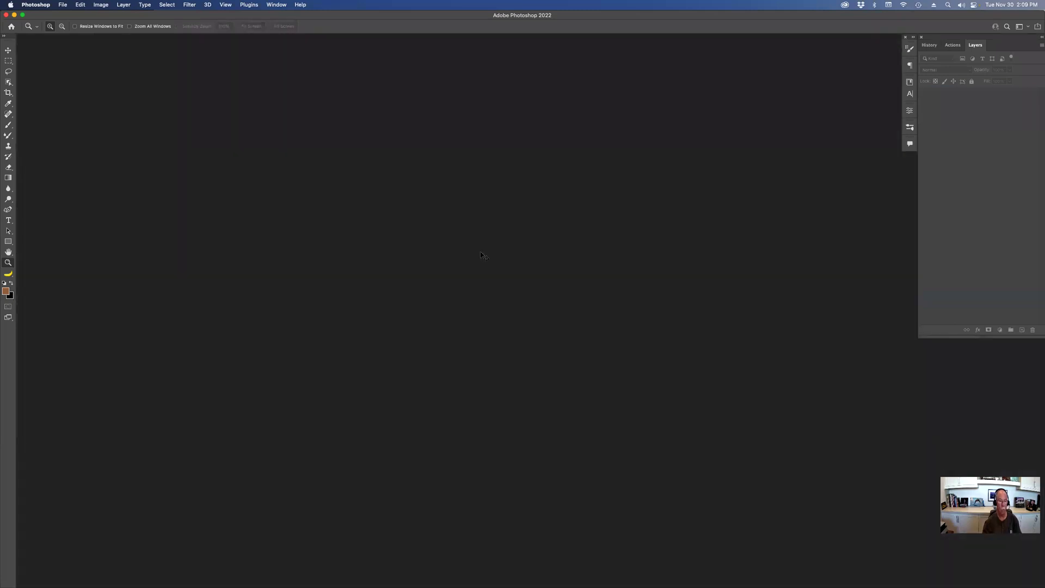
key(super+Tab)
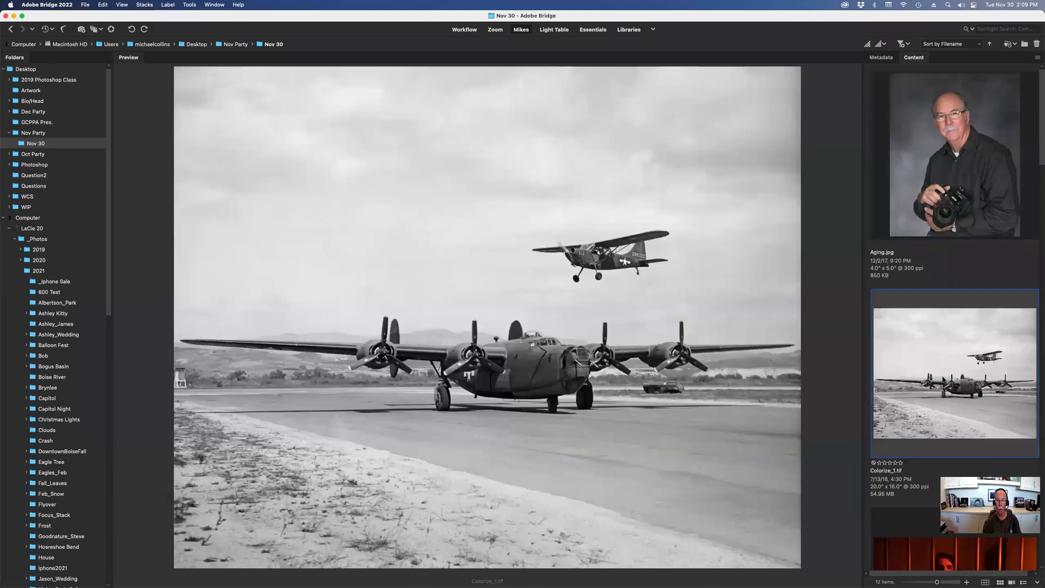
double_click(944, 378)
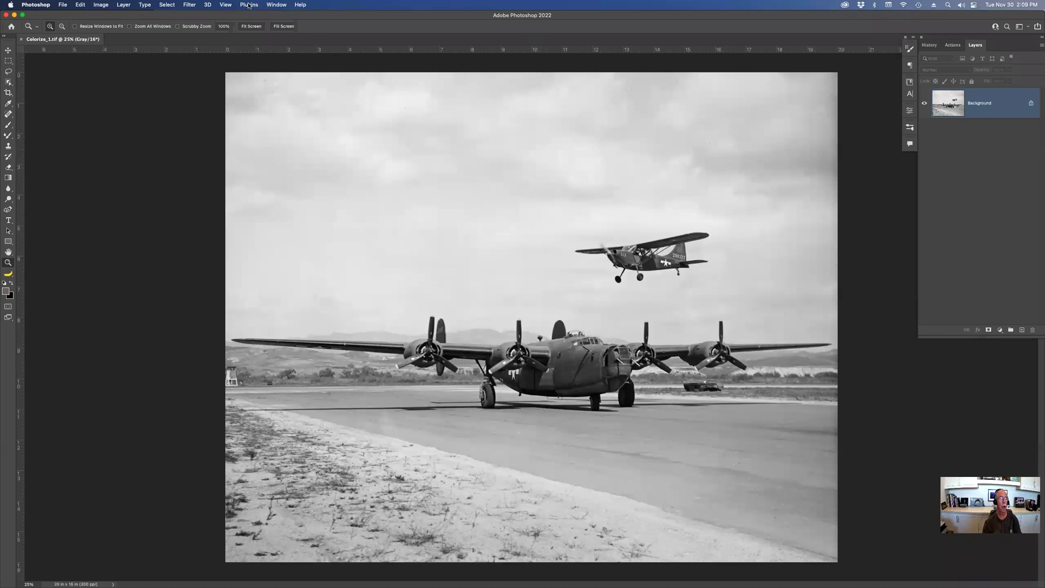
click(190, 5)
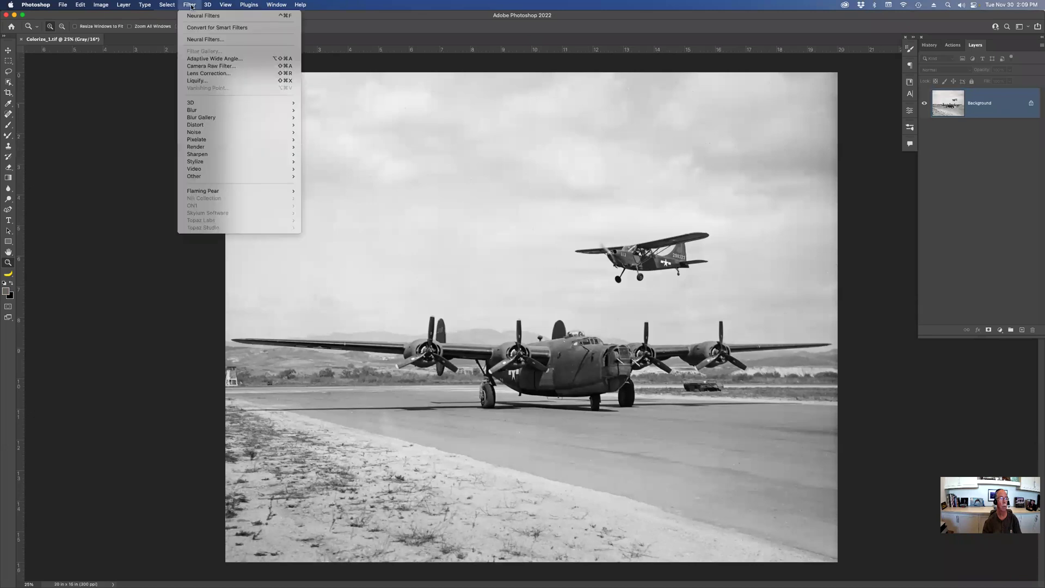
click(207, 40)
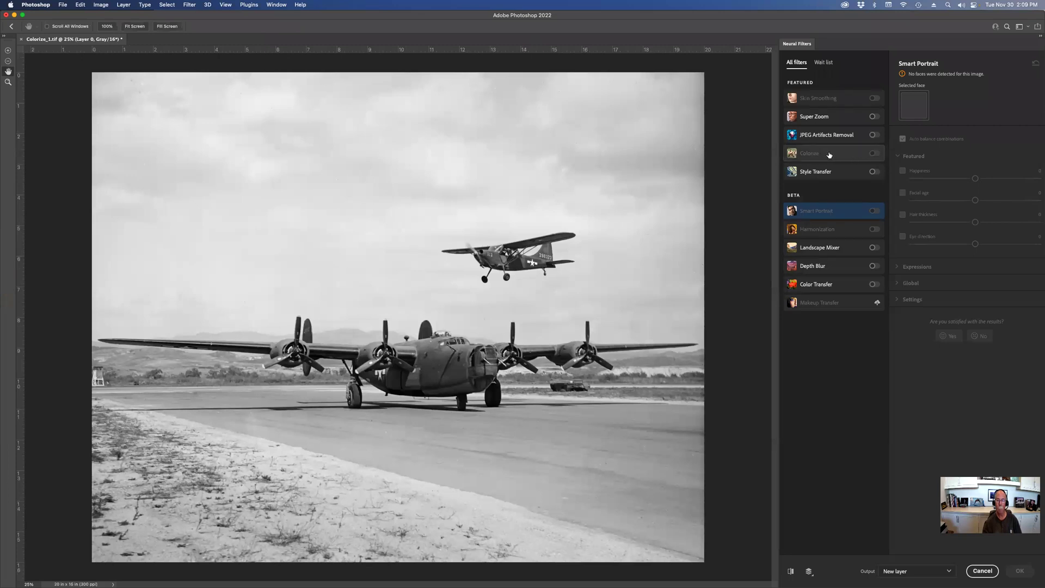
mouse_move(820, 155)
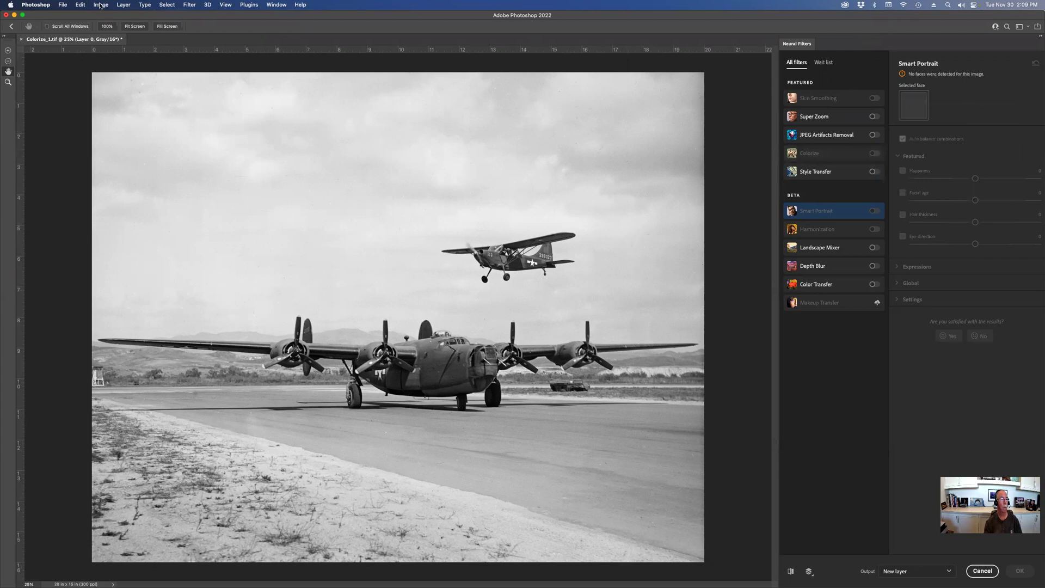
click(100, 5)
click(100, 5)
key(super+w)
key(Escape)
click(983, 571)
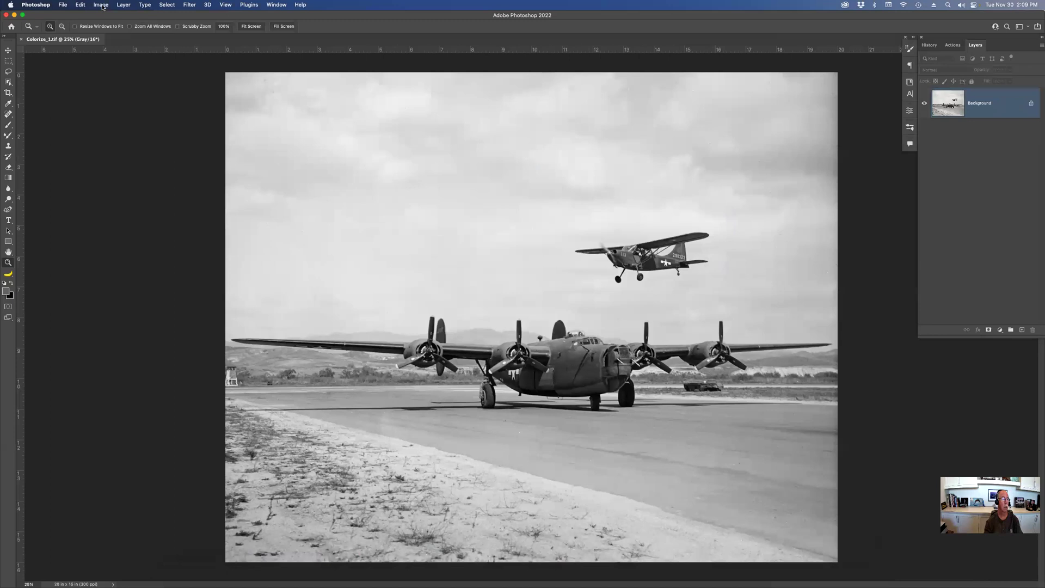
Convert the grayscale airplane image to RGB Color mode
click(101, 4)
mouse_move(106, 15)
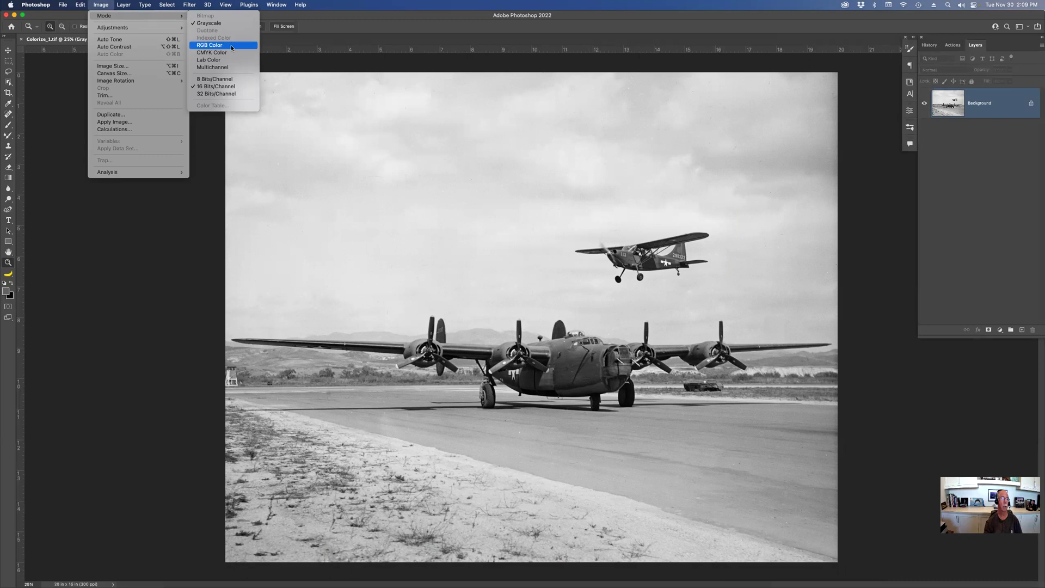
click(232, 46)
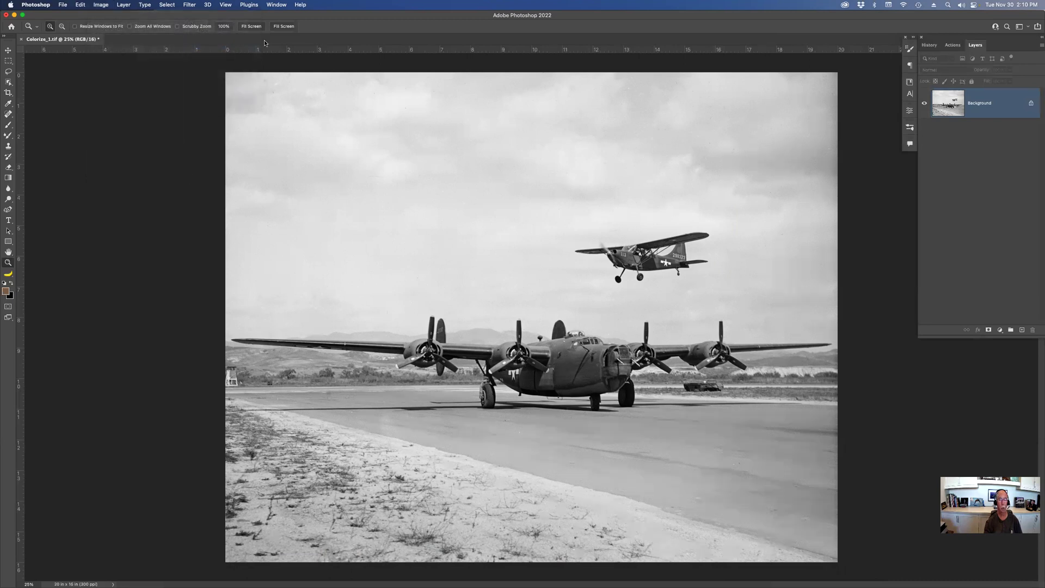
Bring up Neural Filters for the airplane photo and enable the Colorize filter
click(190, 4)
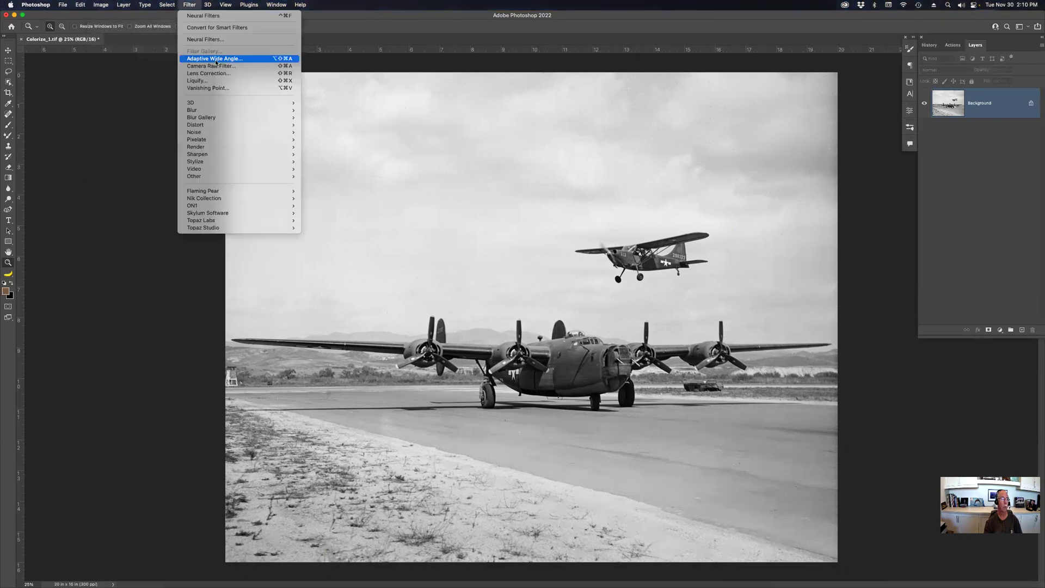
click(220, 41)
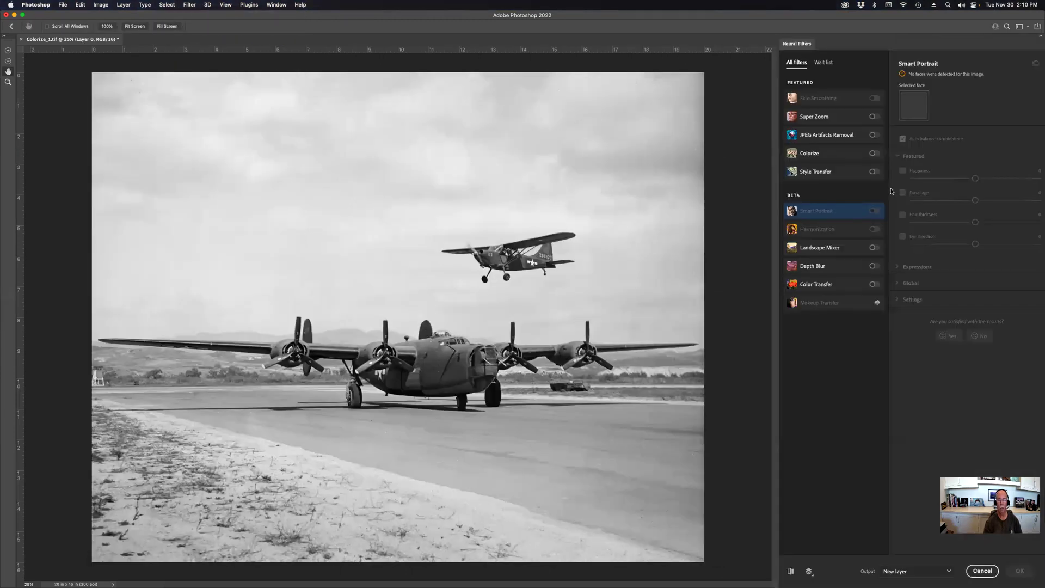
click(873, 155)
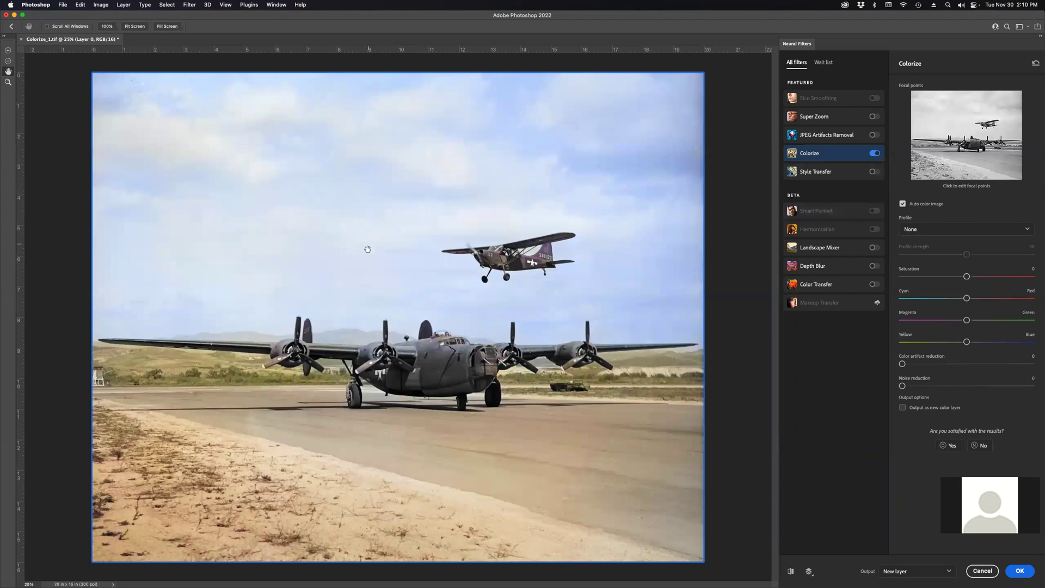
Inspect the colorized bomber up close and apply the Colorize filter with its output as a new layer
key(z)
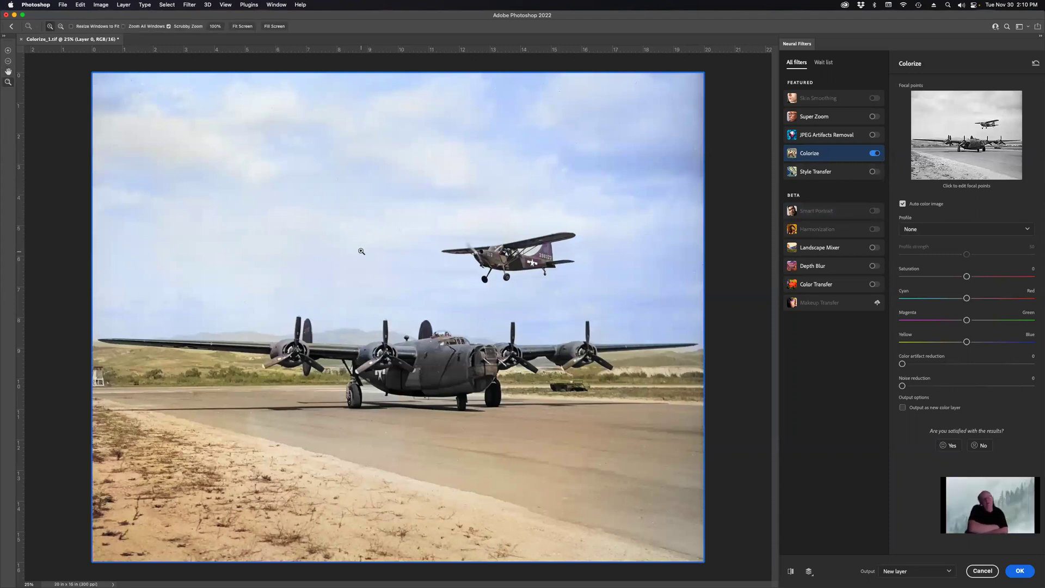
mouse_move(341, 249)
mouse_down()
mouse_move(396, 287)
mouse_move(341, 224)
mouse_move(327, 228)
mouse_move(345, 233)
mouse_up()
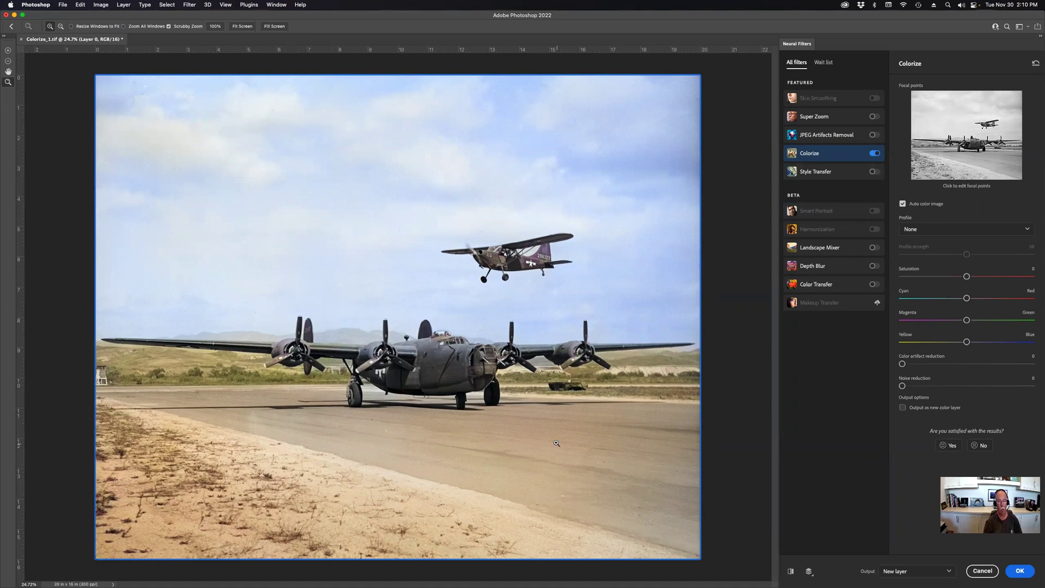
mouse_move(309, 295)
mouse_down()
mouse_move(375, 343)
mouse_move(310, 276)
mouse_up()
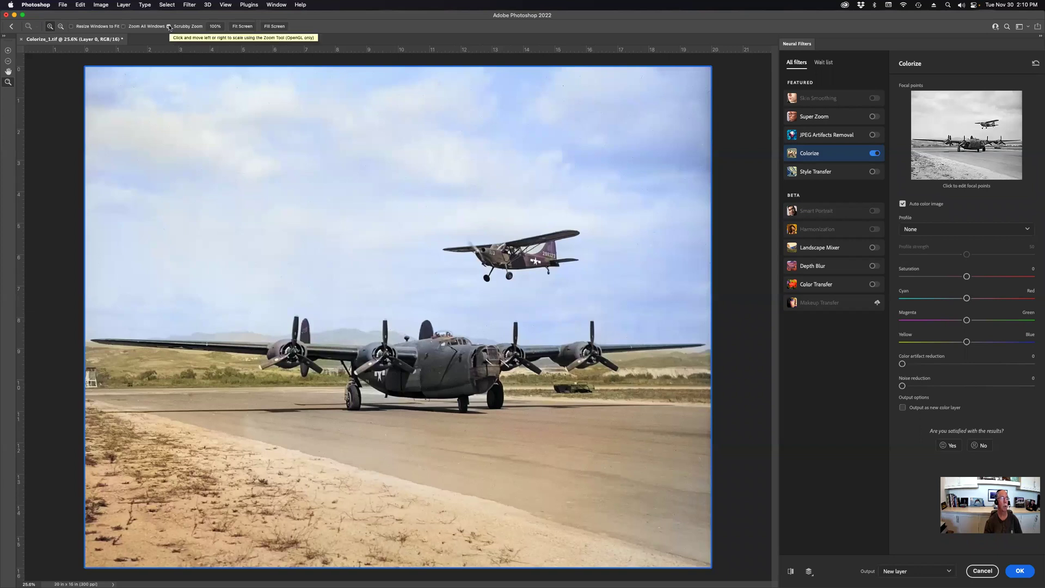
drag(288, 271, 497, 446)
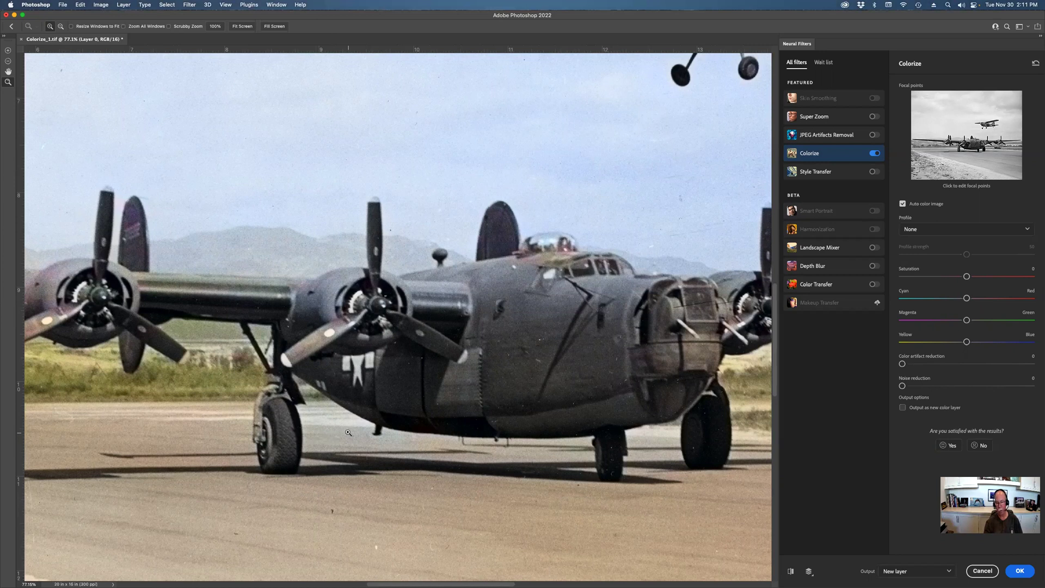
scroll(948, 424, down, 2)
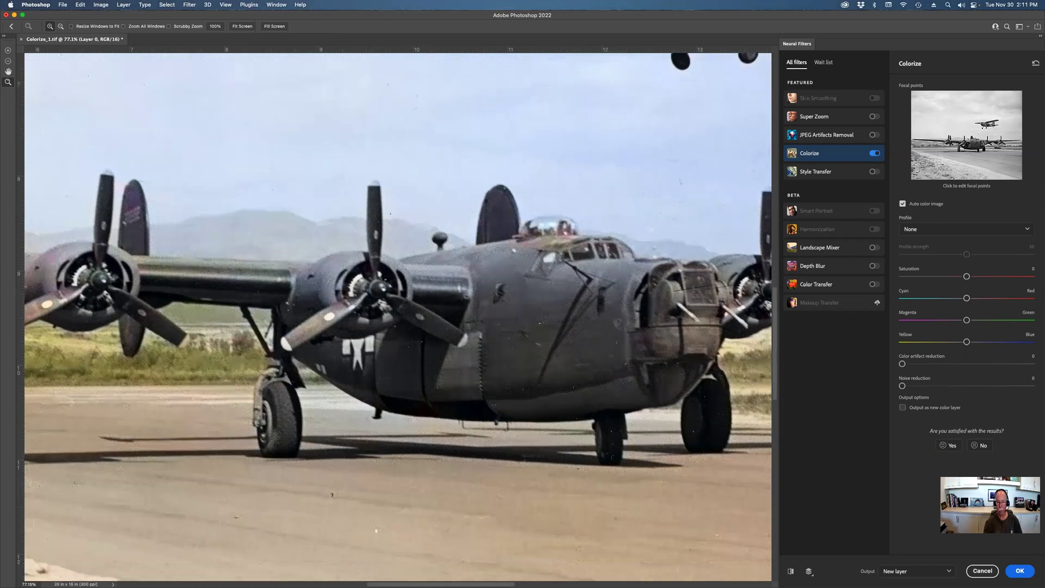
scroll(945, 555, down, 5)
click(1020, 574)
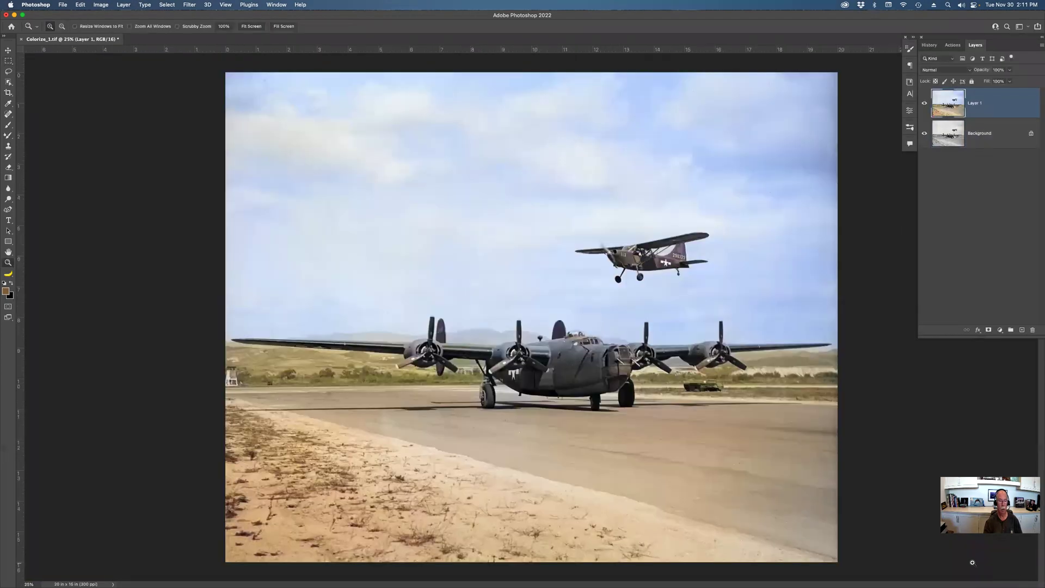
Add a new layer in Color blend mode above the colorized one and sample the runway's tan for the brush at 100% opacity
click(501, 386)
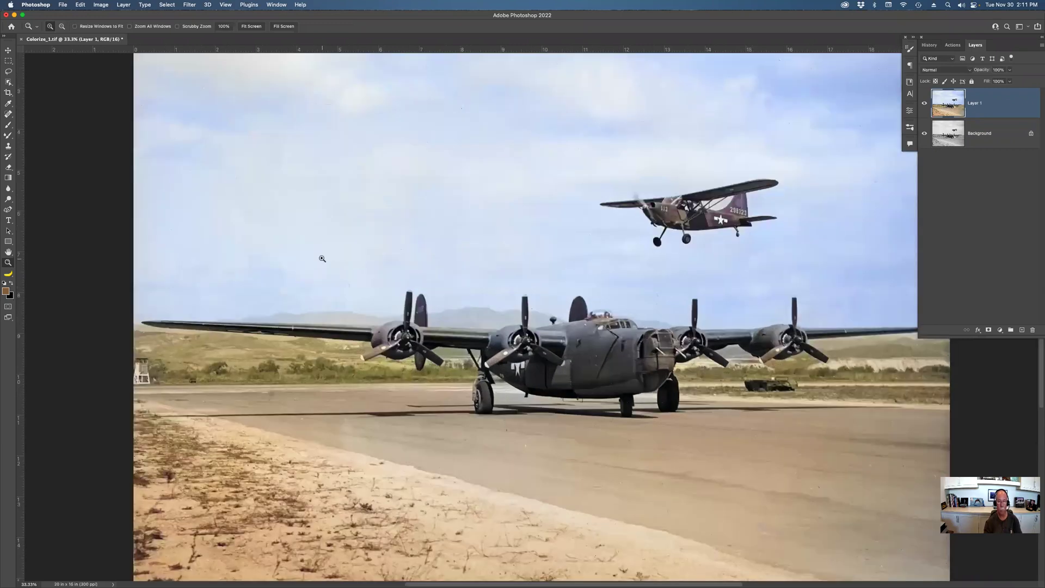
key(b)
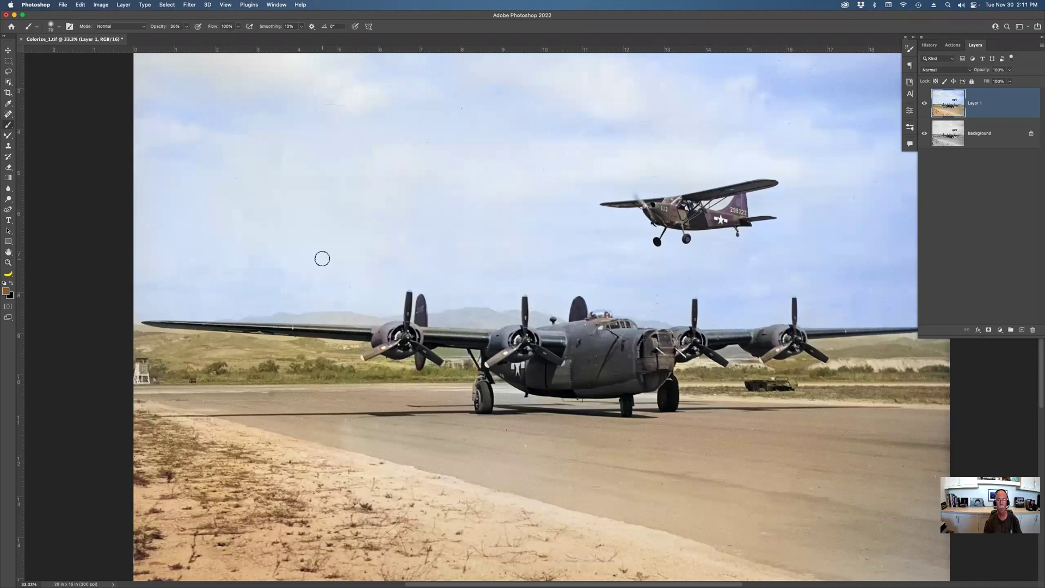
click(1023, 329)
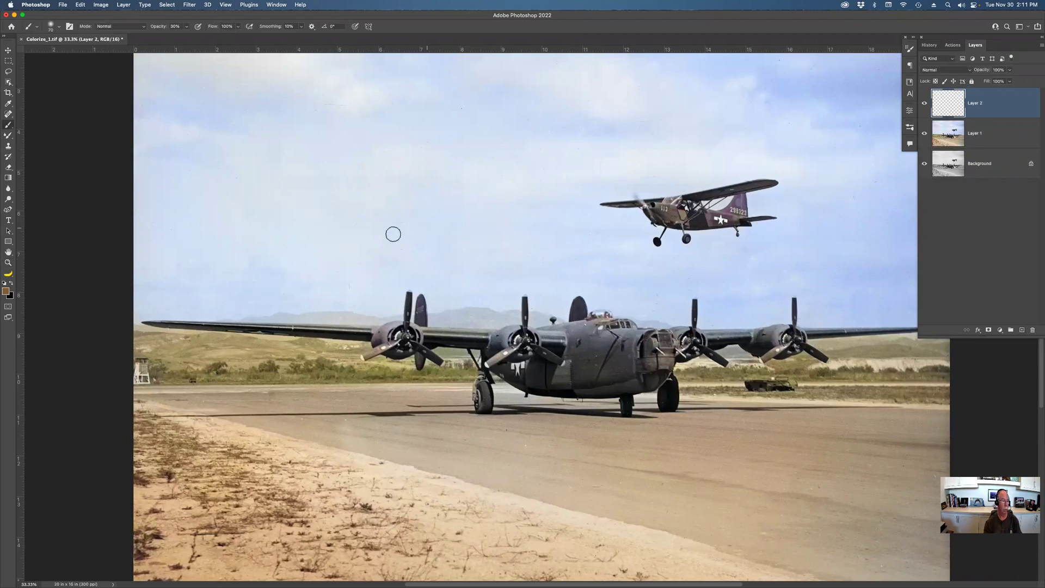
alt+click(585, 425)
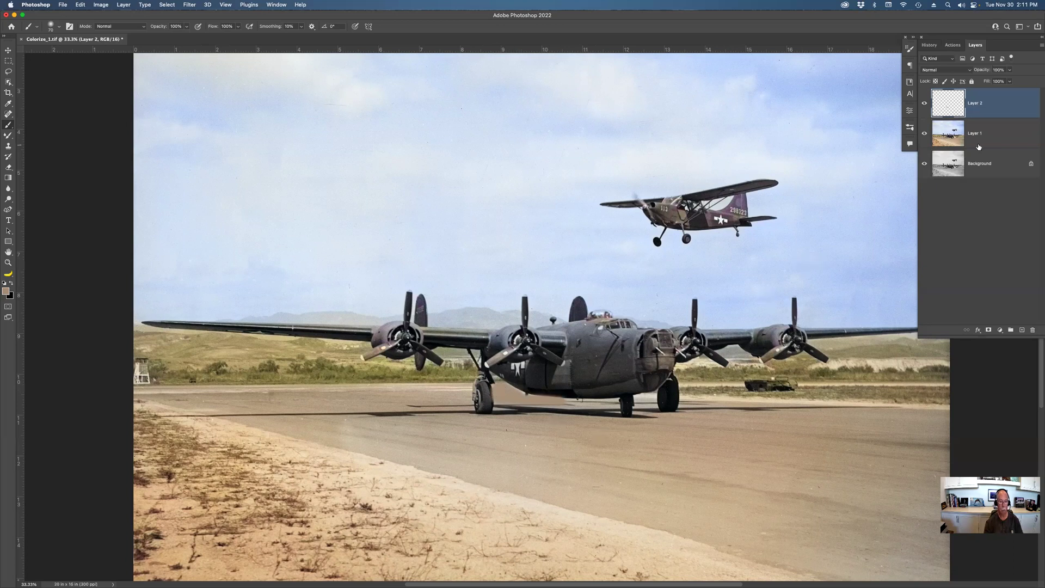
click(954, 72)
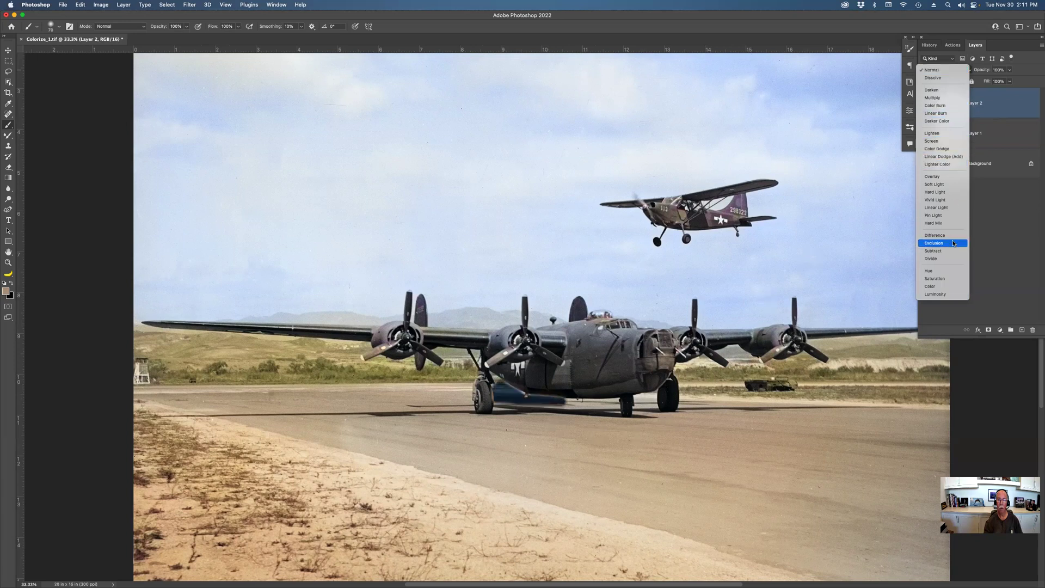
click(946, 287)
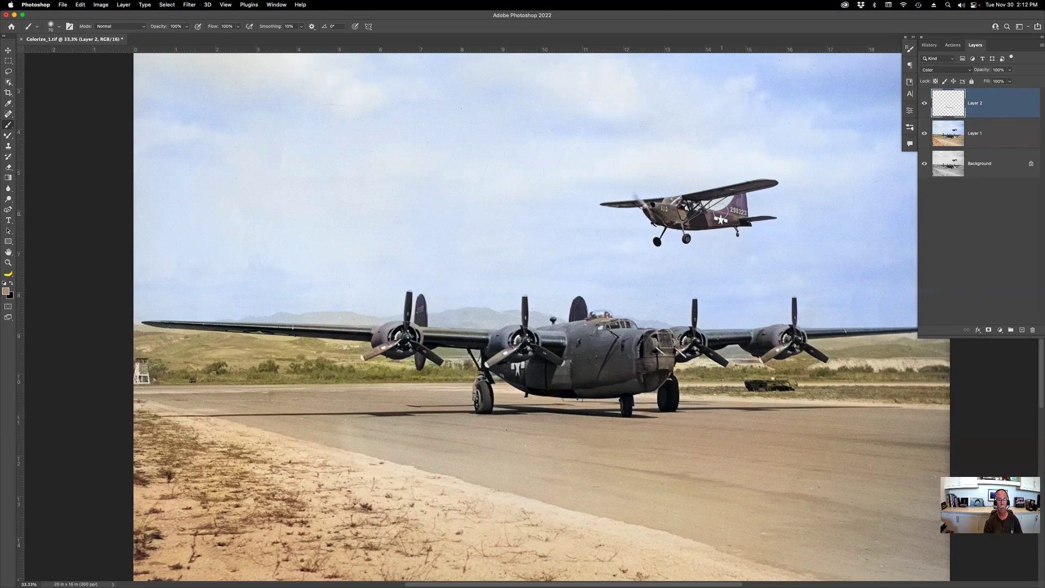
Recolour the small plane's purple tail with brown sampled from its body, and paint the bomber's fuselage with the colour sampled from its wing
alt+click(673, 211)
mouse_move(740, 197)
mouse_down()
mouse_move(740, 212)
mouse_move(726, 213)
mouse_move(742, 197)
mouse_move(723, 215)
mouse_up()
alt+click(439, 332)
key(bracketright)
key(bracketright)
key(bracketright)
key(bracketright)
key(bracketright)
key(bracketright)
key(bracketleft)
mouse_move(633, 343)
mouse_down()
mouse_move(568, 337)
mouse_move(579, 337)
mouse_move(582, 368)
mouse_move(627, 357)
mouse_move(587, 350)
mouse_move(628, 336)
mouse_move(584, 336)
mouse_move(593, 370)
mouse_move(539, 378)
mouse_move(578, 364)
mouse_move(569, 336)
mouse_move(539, 337)
mouse_move(577, 336)
mouse_move(538, 343)
mouse_up()
key(super+0)
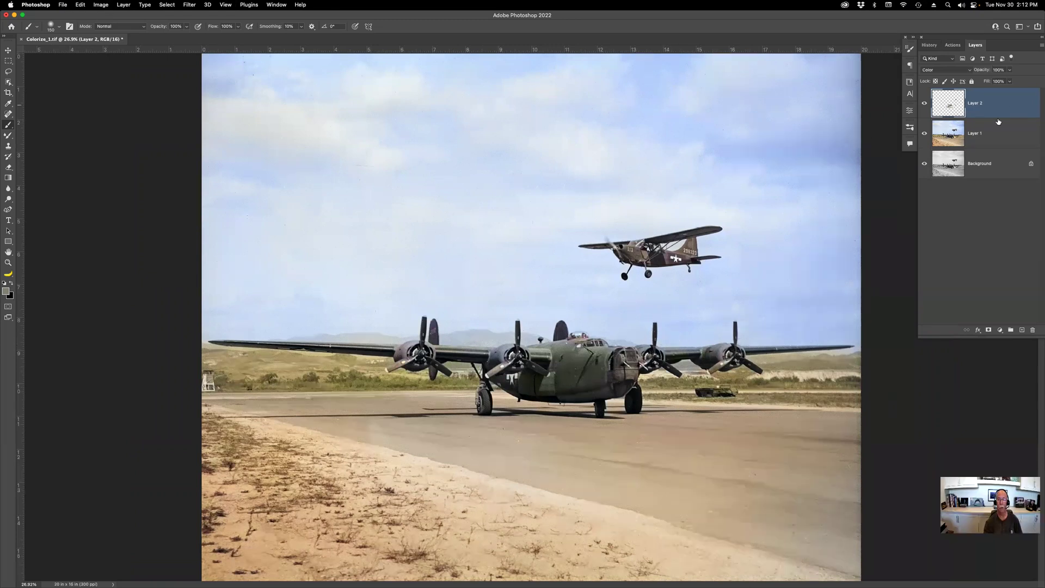
Compare the coloured airplane photo with the black-and-white Background layer, and close Colorize_1.tif
alt+click(925, 164)
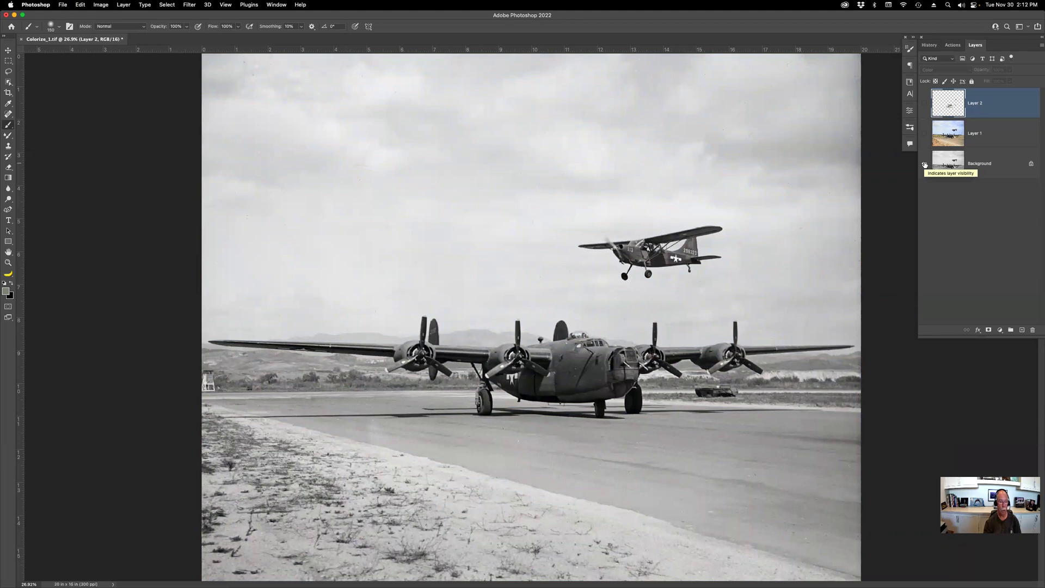
alt+click(925, 163)
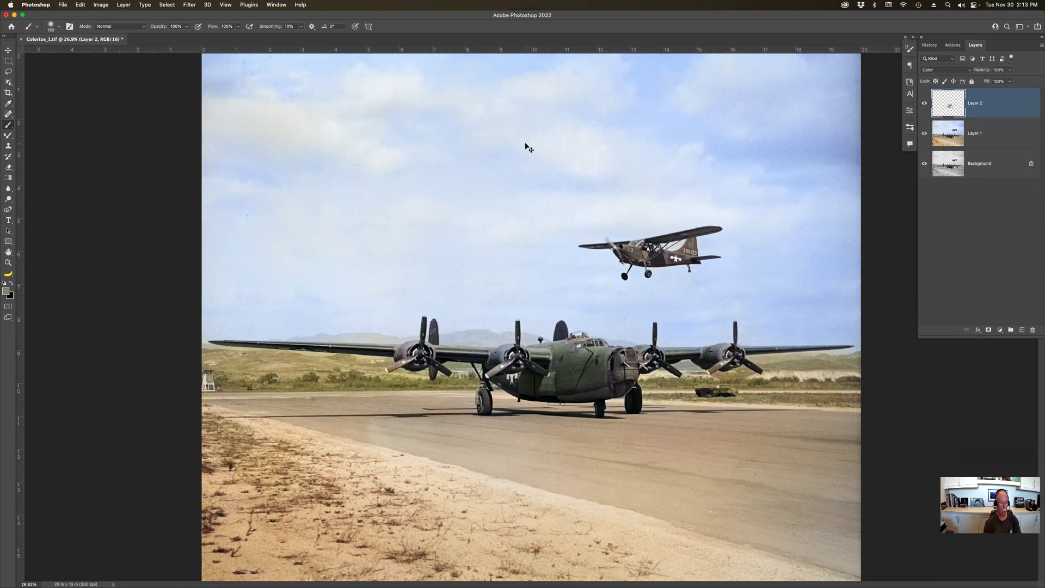
key(super+w)
click(519, 213)
Switch to Adobe Bridge and open Colorize_2.NEF in Camera Raw
key(super+Tab)
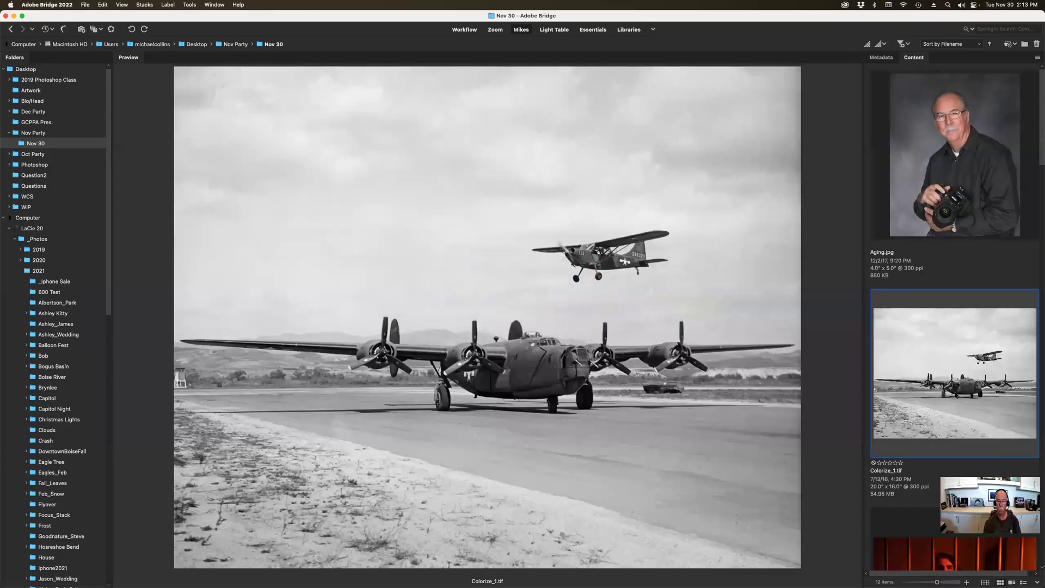
scroll(954, 377, down, 4)
click(954, 378)
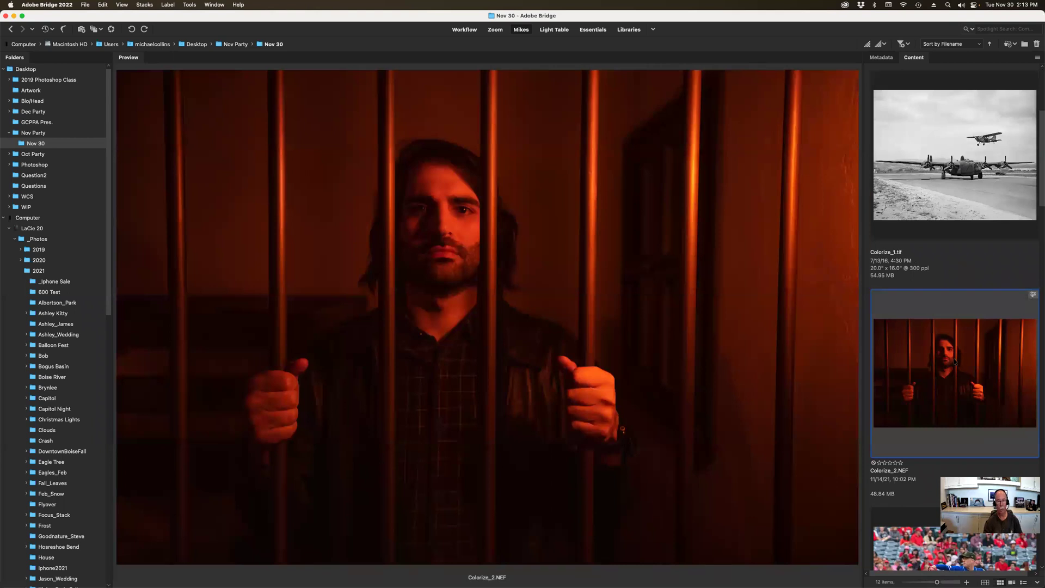
double_click(955, 362)
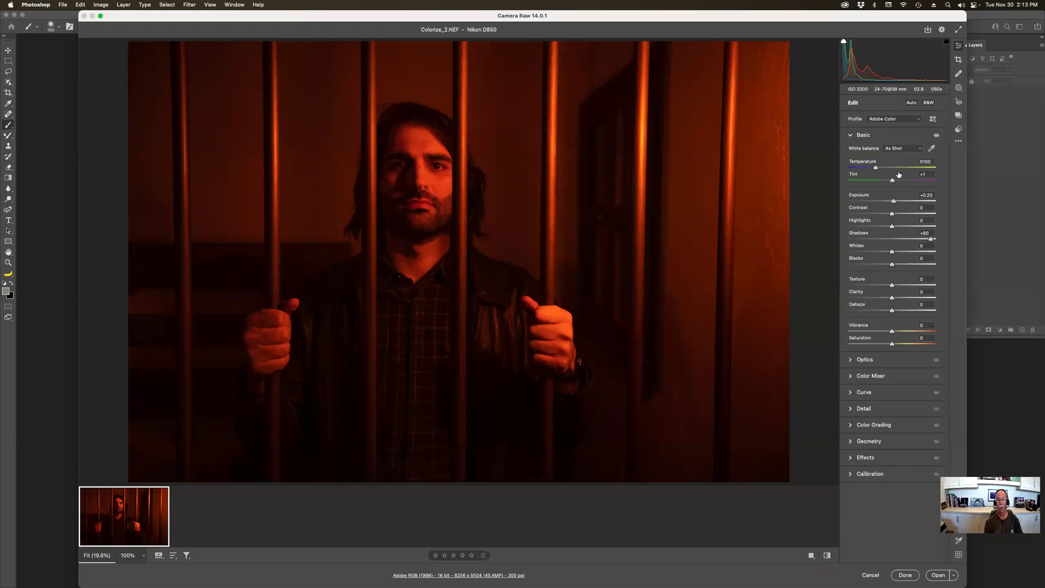
Try the Auto white balance on the red-lit portrait and return it to As Shot
click(921, 150)
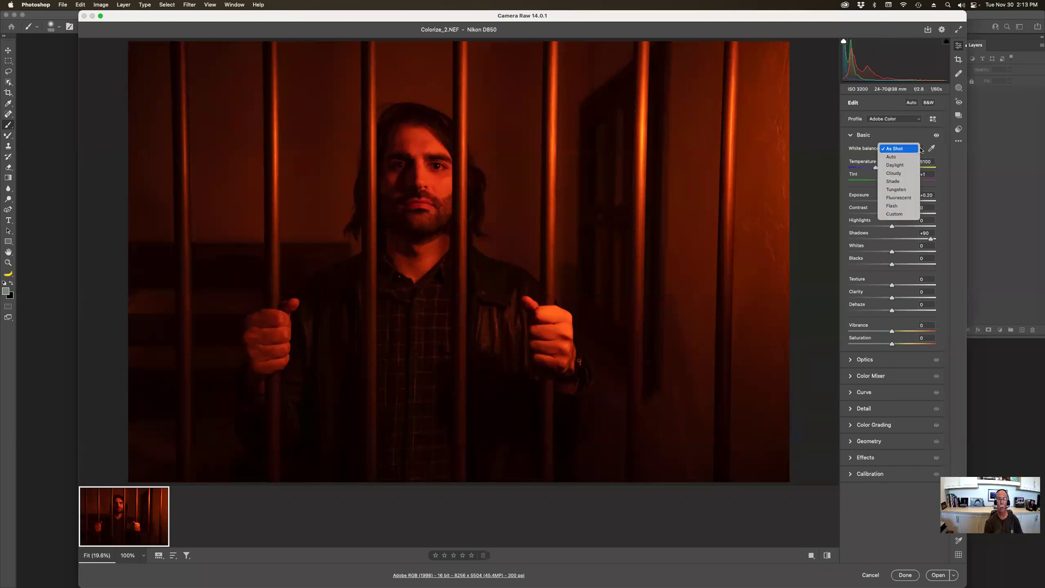
click(905, 157)
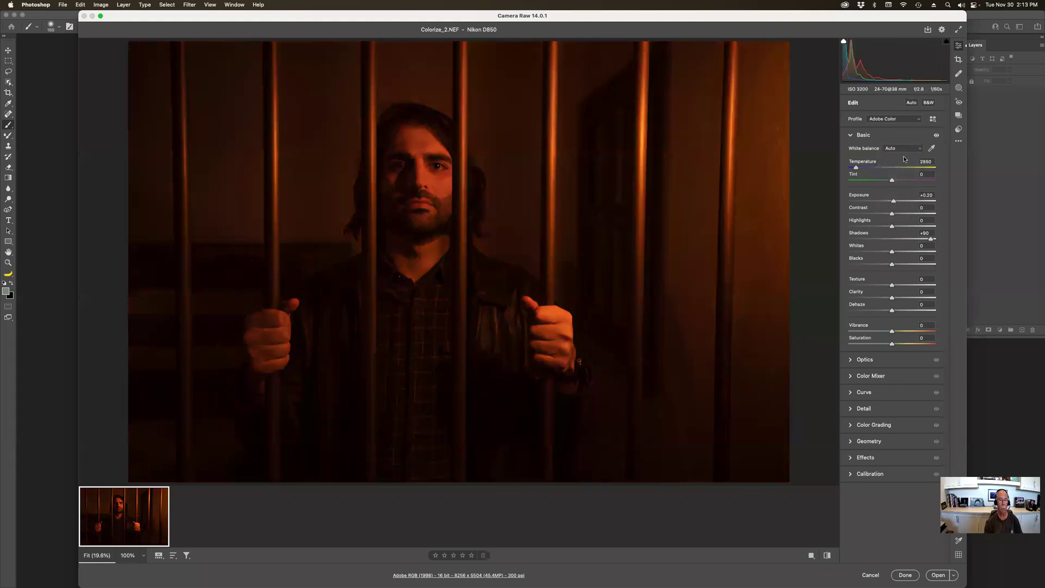
click(910, 151)
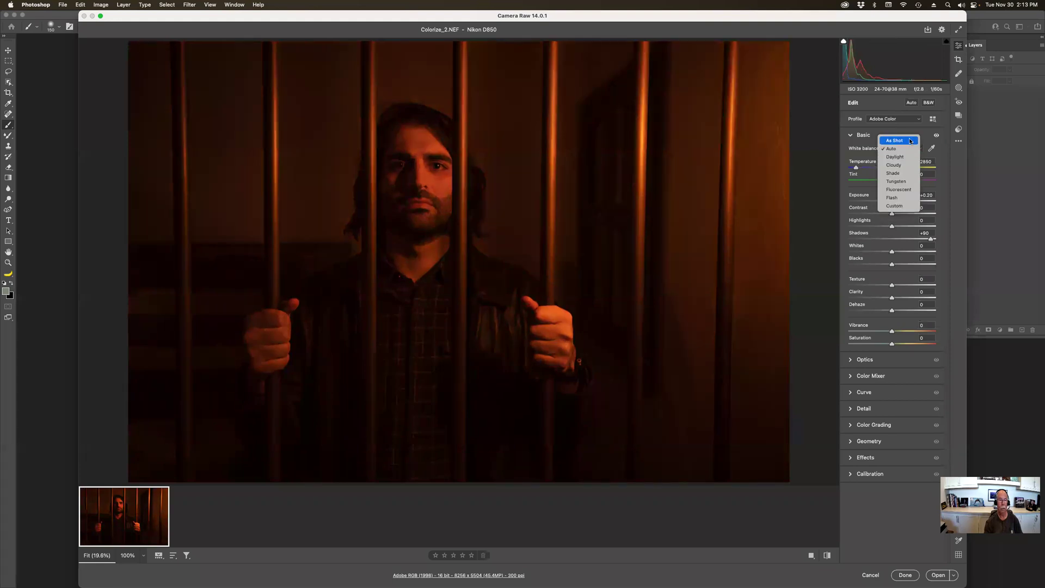
click(910, 140)
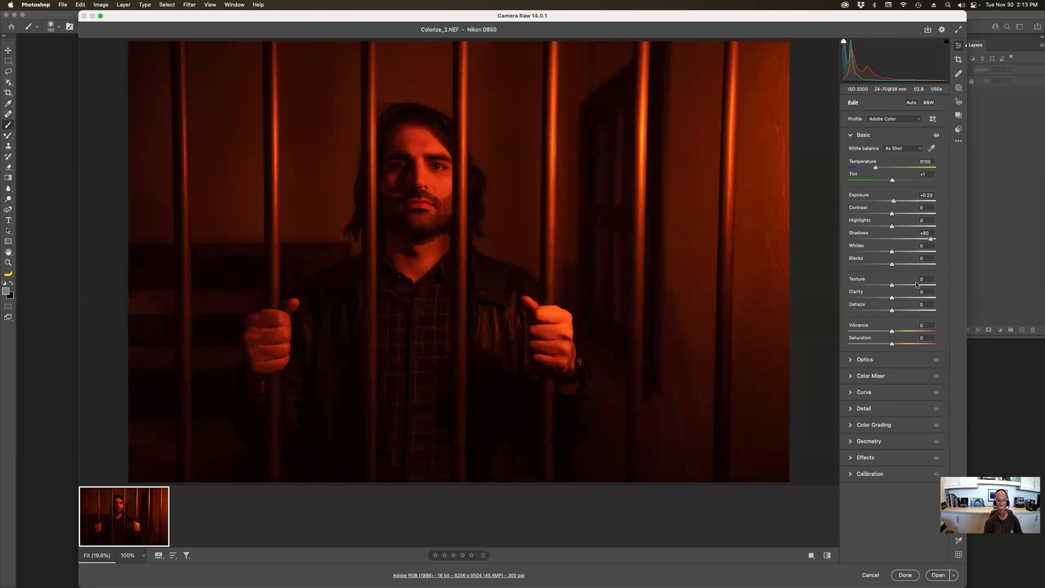
Set Shadows to +95, Blacks to +28 and Highlights to -16, and open the raw portrait in Photoshop
drag(920, 240, 934, 240)
drag(892, 264, 904, 266)
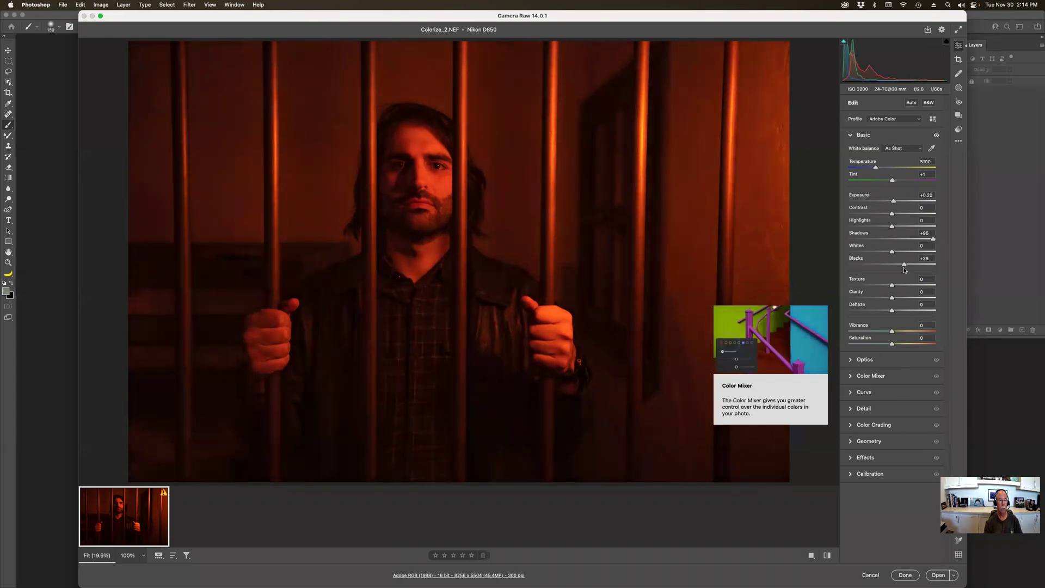
drag(892, 226, 885, 227)
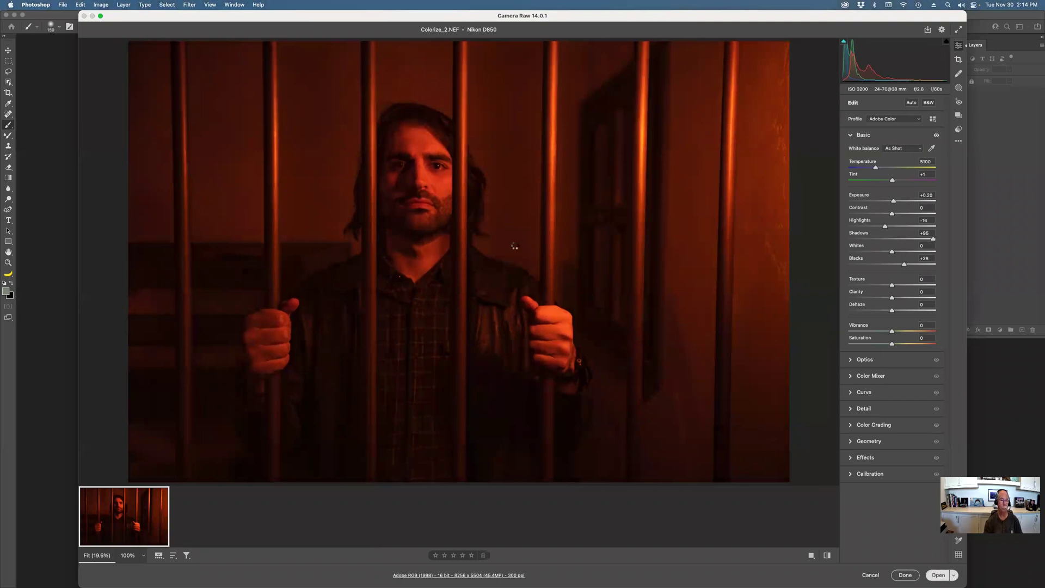
key(Return)
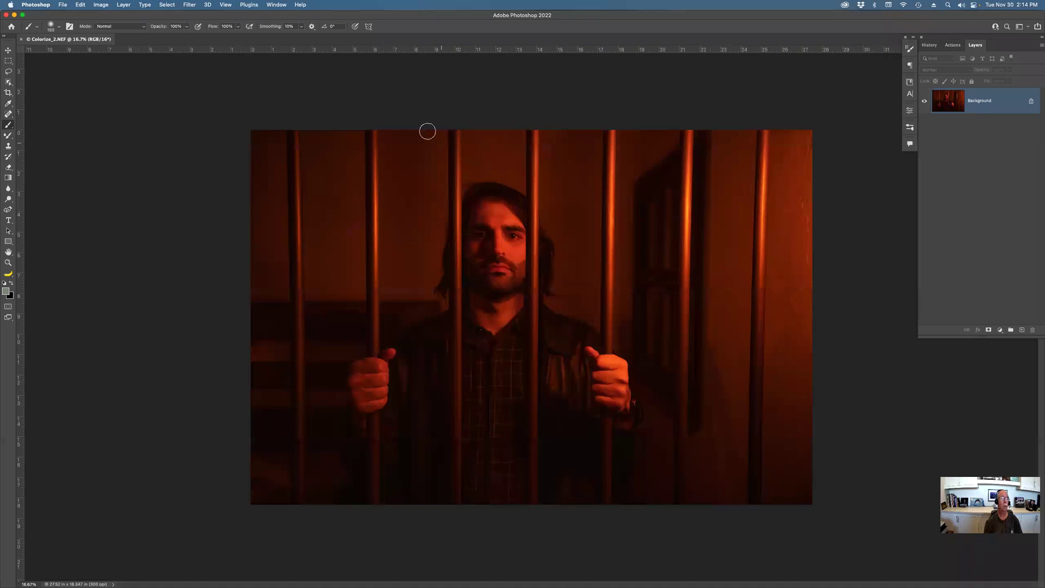
Apply the Colorize neural filter to the red-lit portrait with its output as a new layer
click(190, 5)
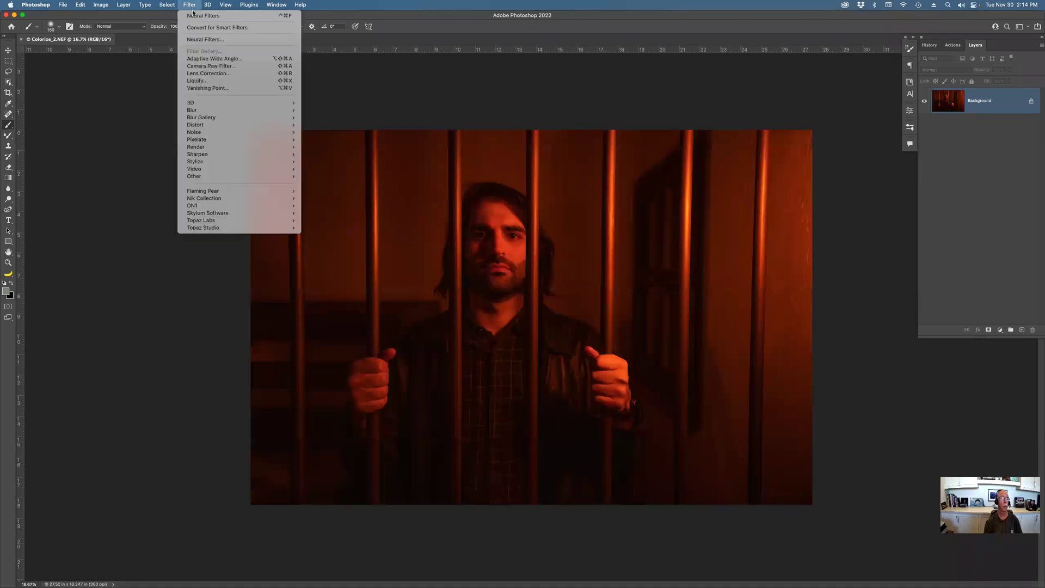
click(196, 40)
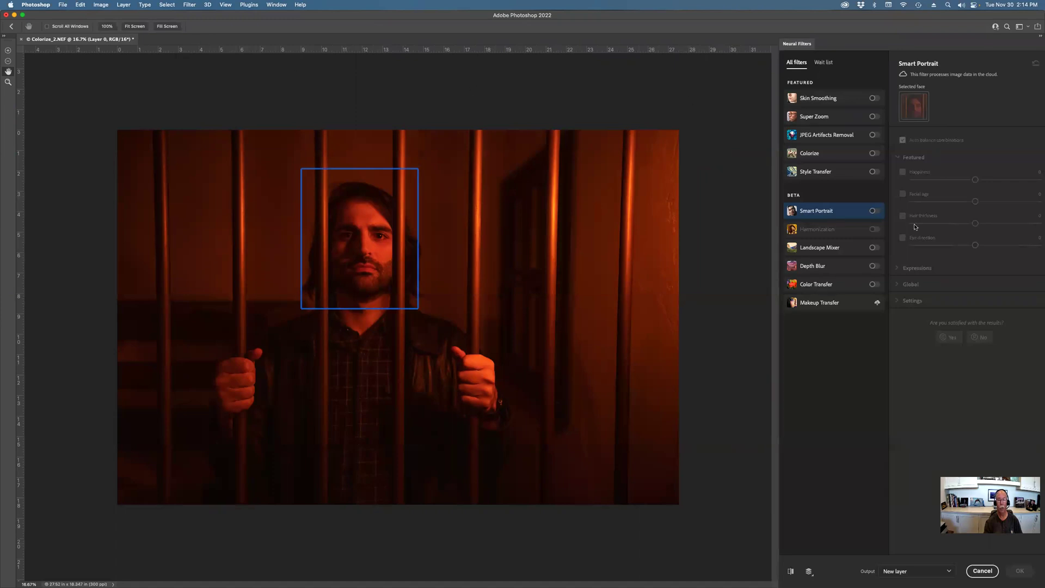
click(875, 153)
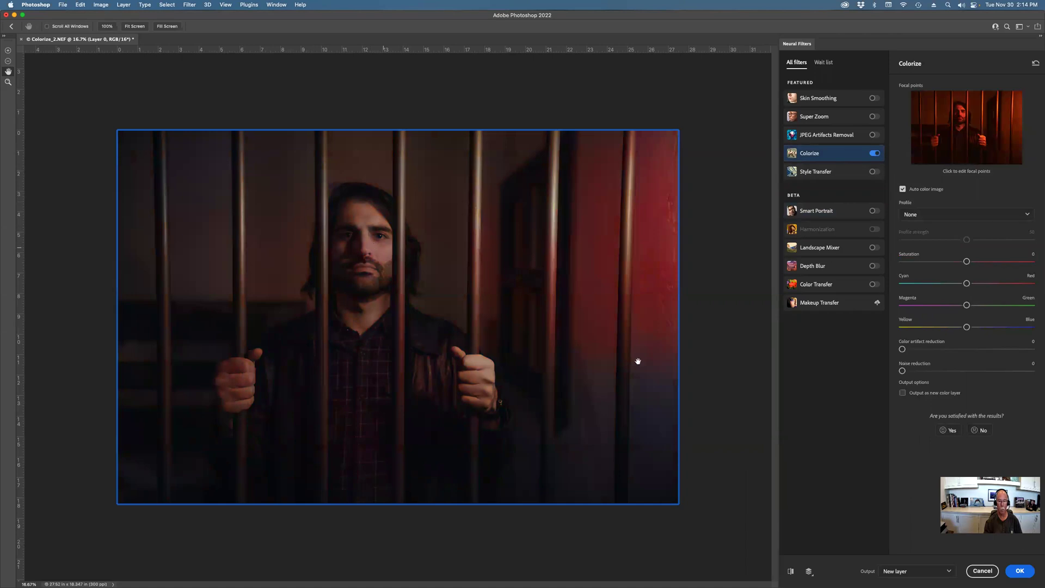
click(1018, 570)
Examine the man's face at 50% zoom and compare the colorized layer with the original by toggling its visibility
key(z)
click(498, 244)
click(497, 244)
click(498, 244)
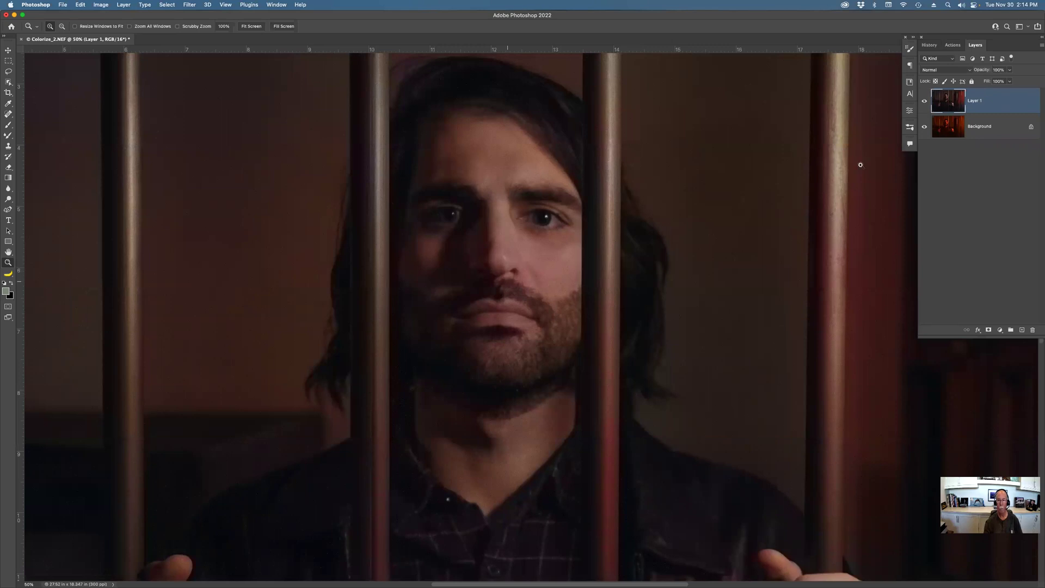
click(924, 102)
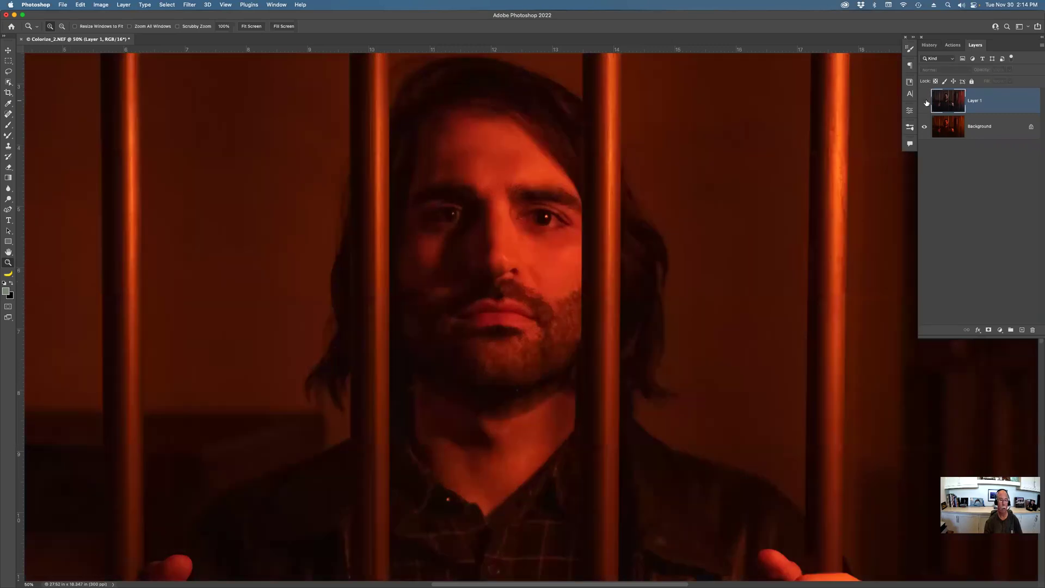
click(925, 102)
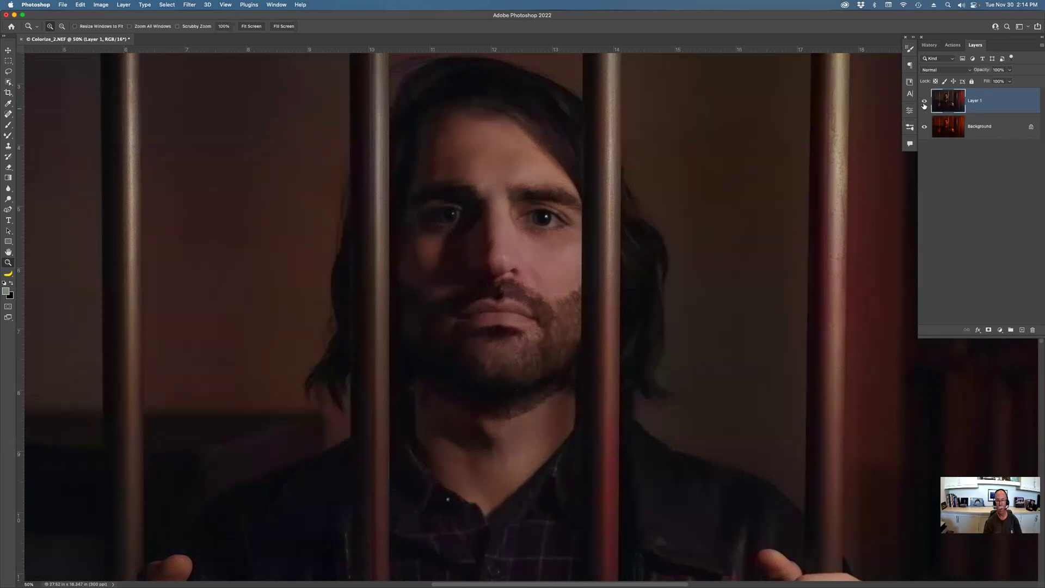
click(924, 103)
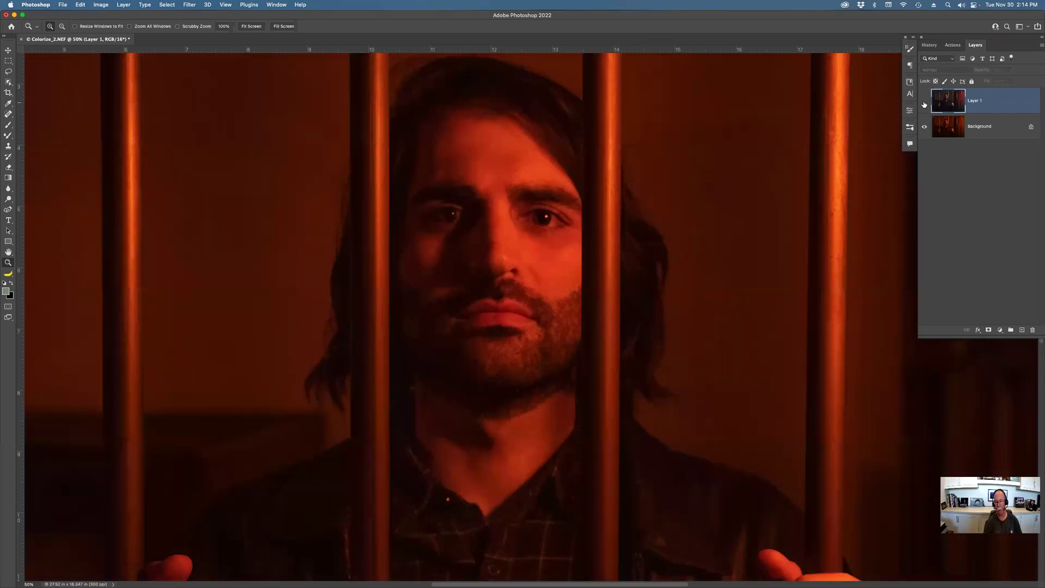
click(924, 102)
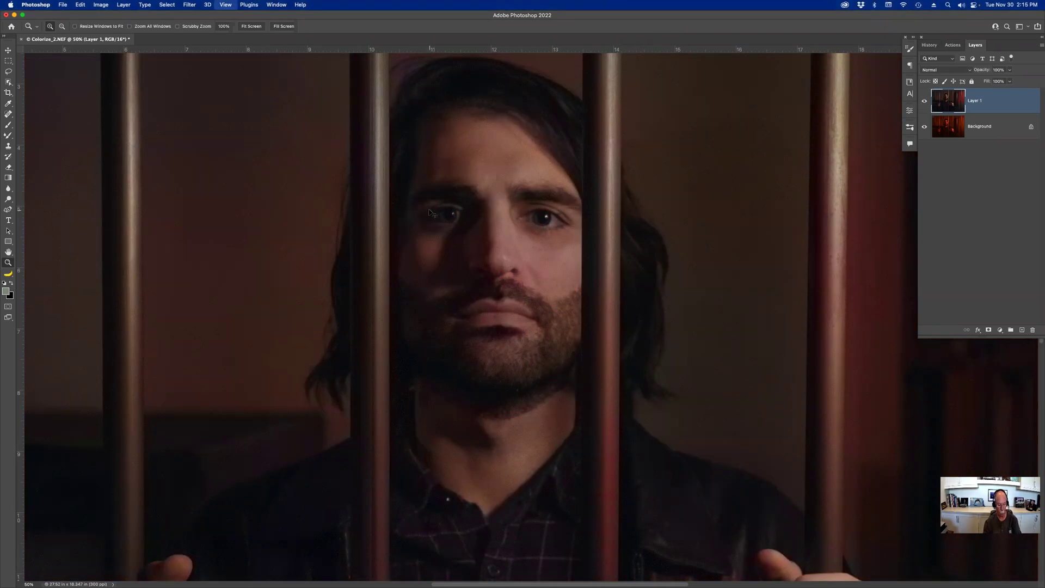
Browse the Neural Filters list, view the previews of Makeup Transfer and Depth Blur, and leave without applying a filter
scroll(428, 211, down, 3)
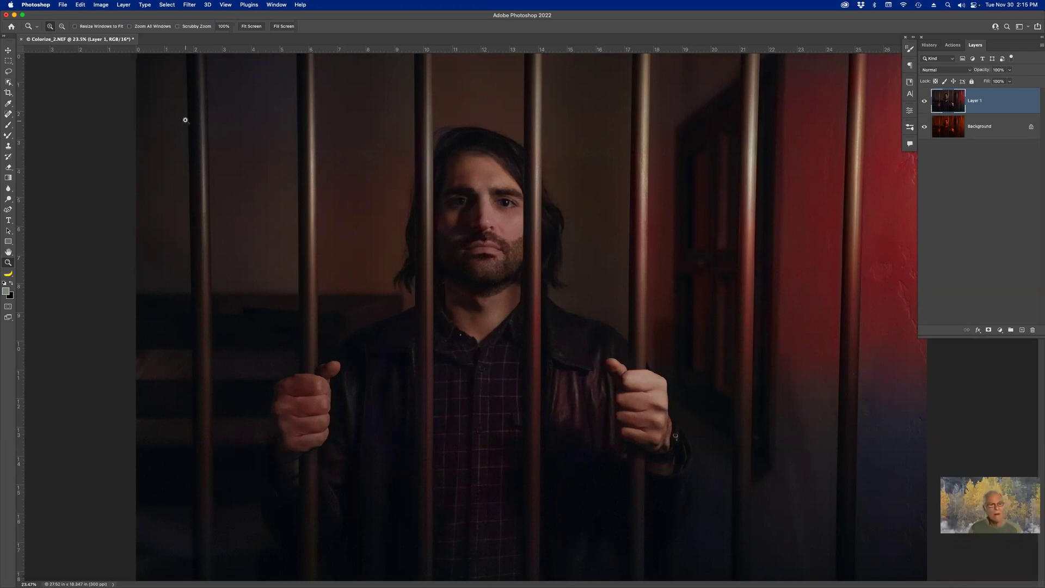
click(189, 4)
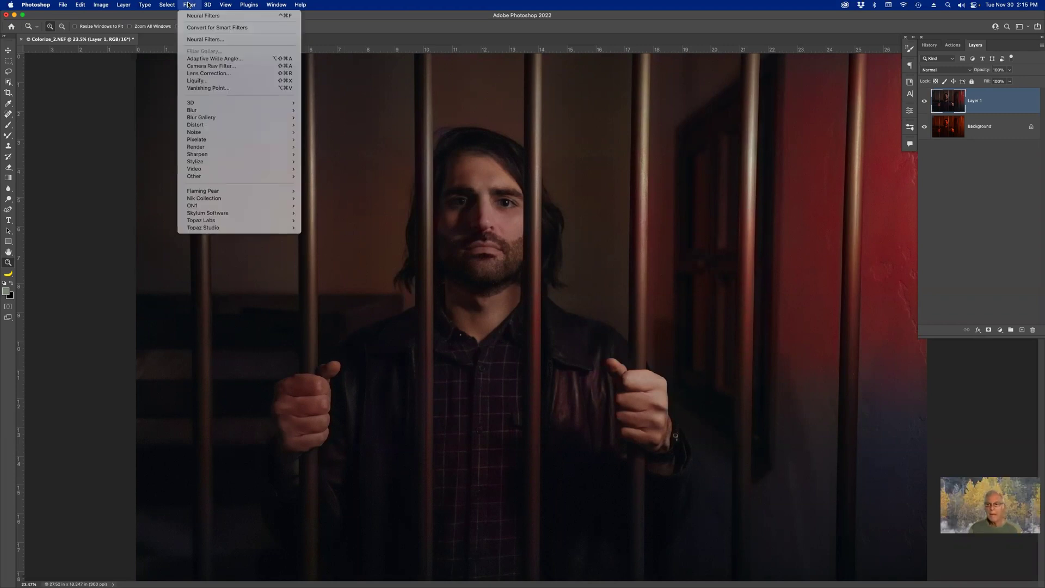
click(214, 39)
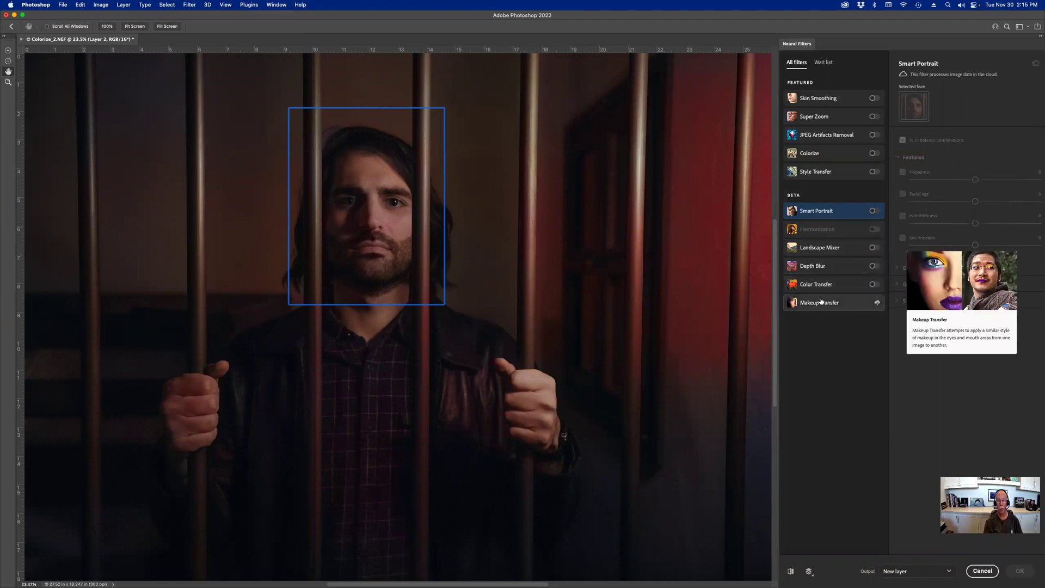
mouse_move(827, 266)
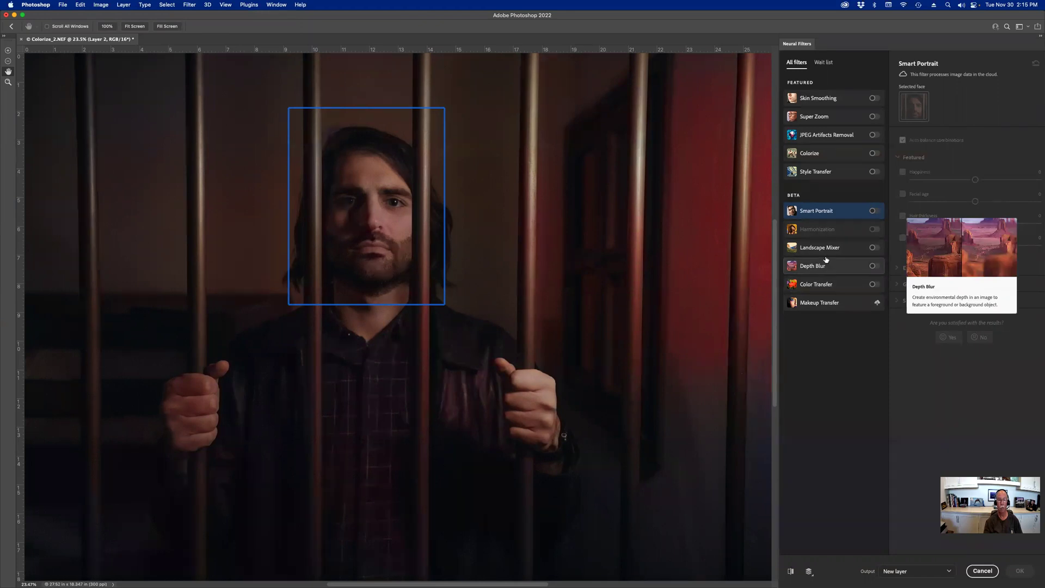
mouse_move(825, 248)
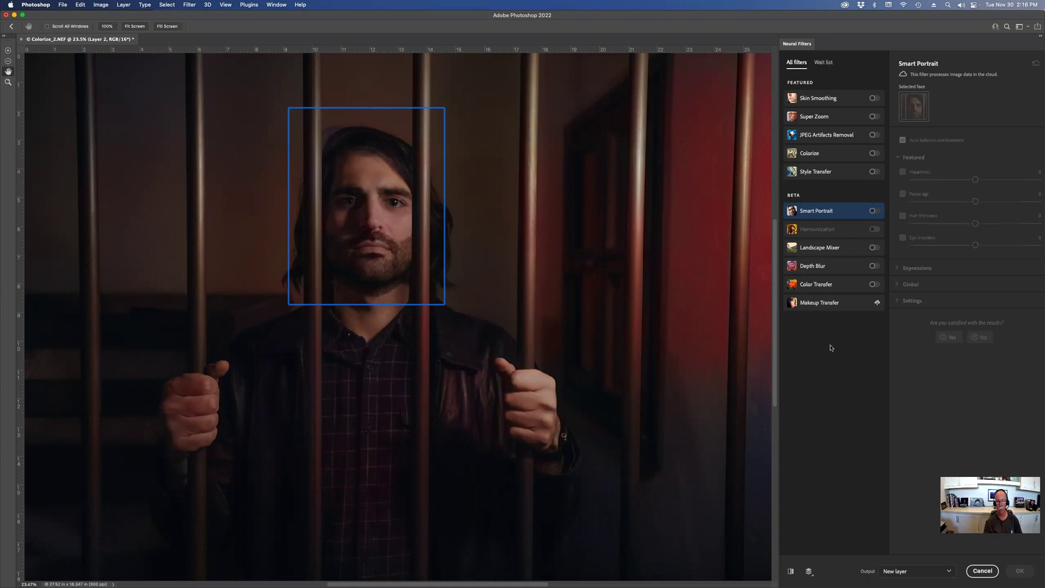
click(978, 571)
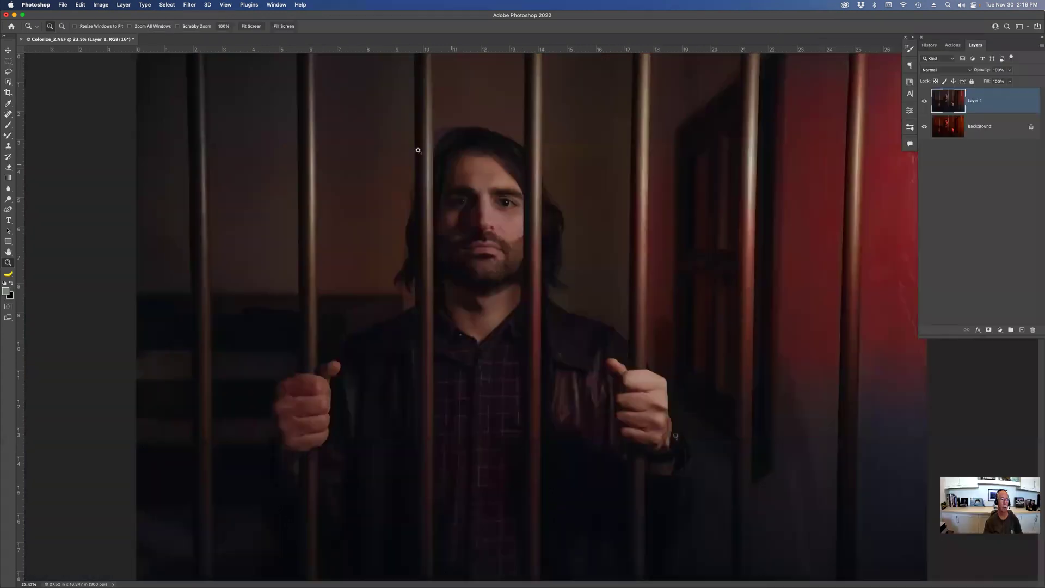
Keep the portrait document open and delete its colorized layer
key(super+w)
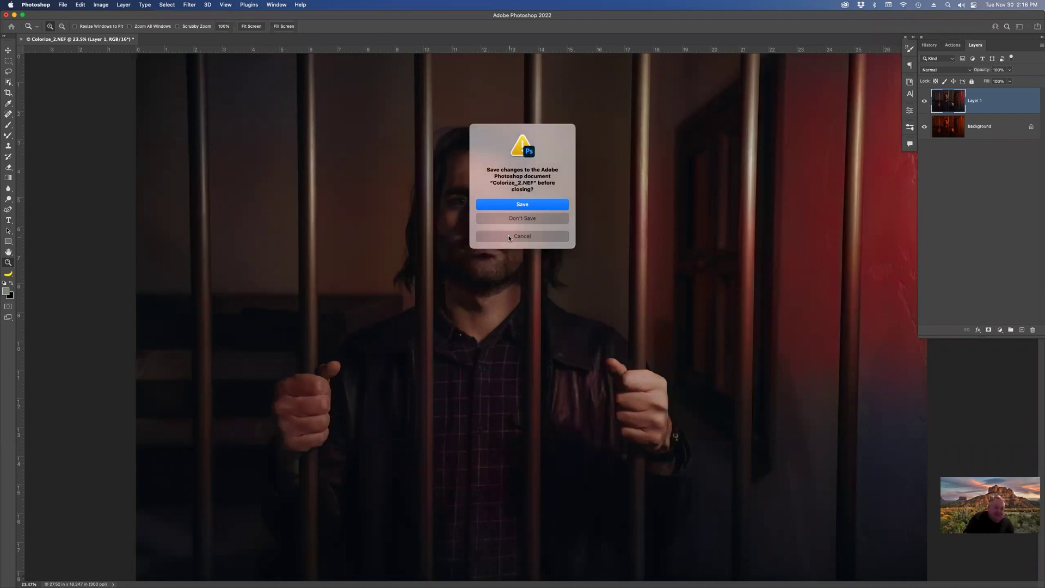
click(510, 236)
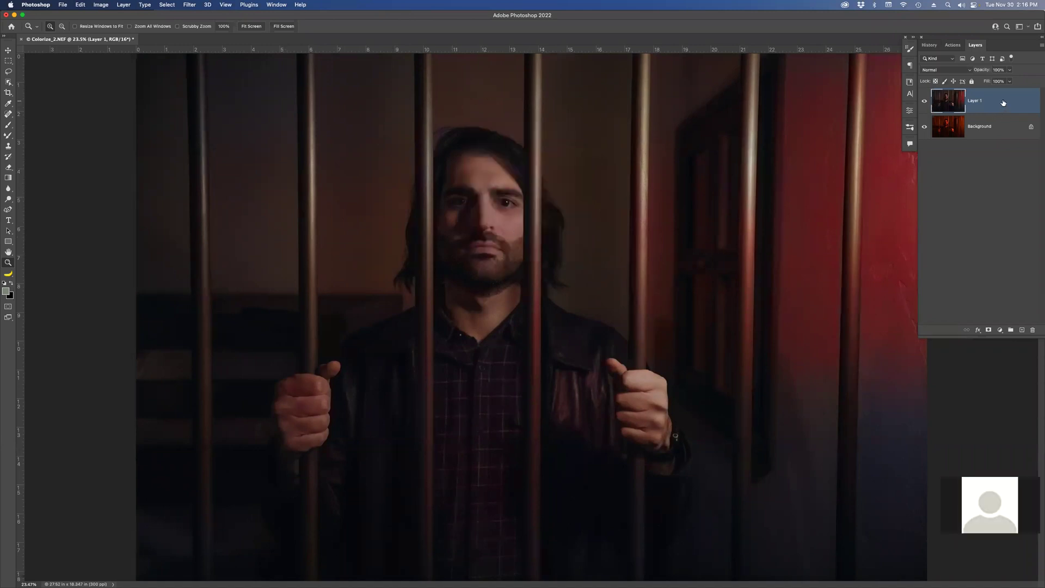
drag(997, 99, 1033, 330)
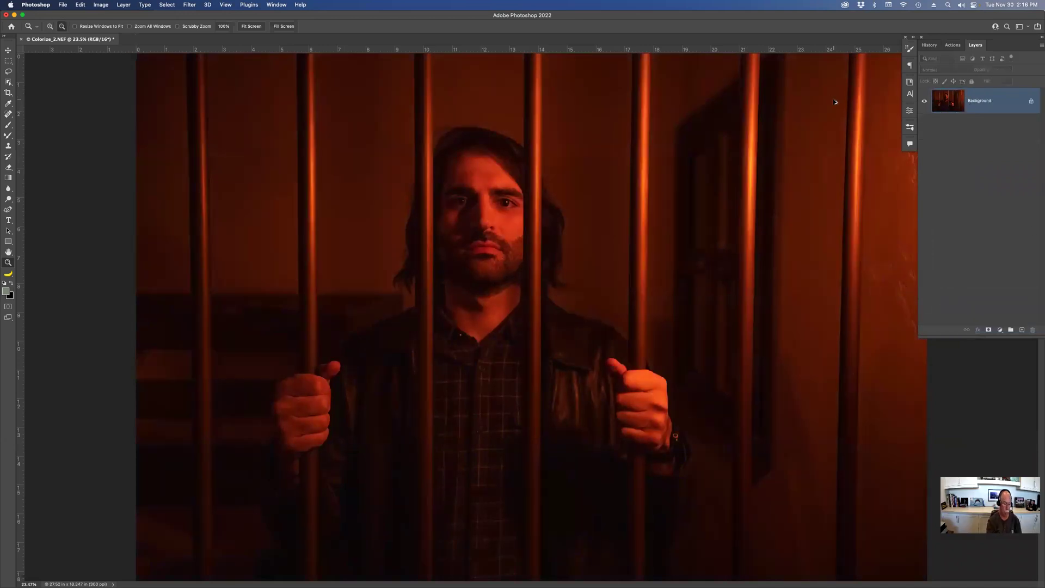
Convert the red-lit portrait to monochrome with a Black and White adjustment, setting Reds to 95%
key(super+alt+shift+b)
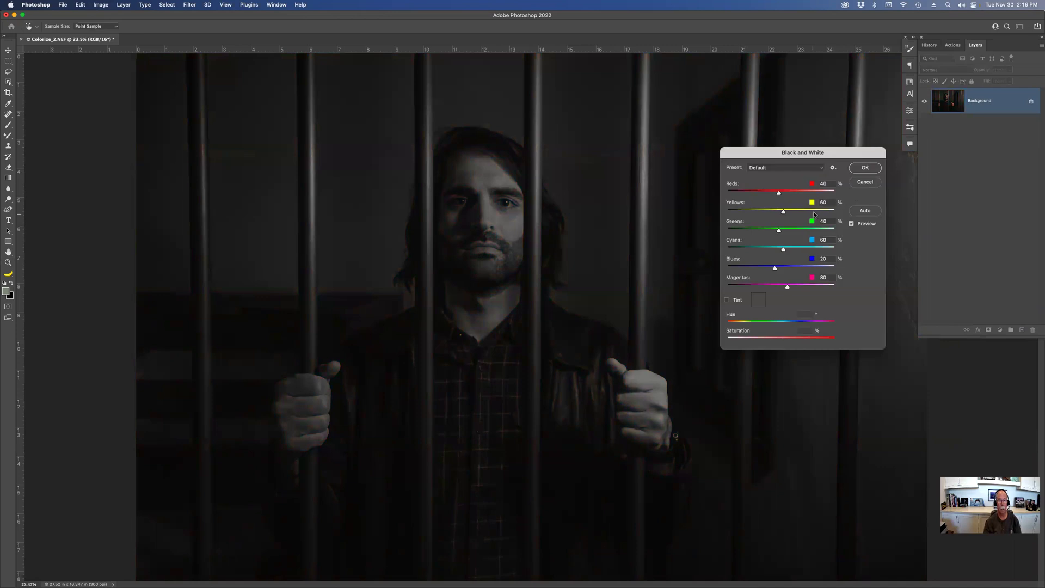
mouse_move(780, 192)
mouse_down()
mouse_move(801, 193)
mouse_move(791, 193)
mouse_up()
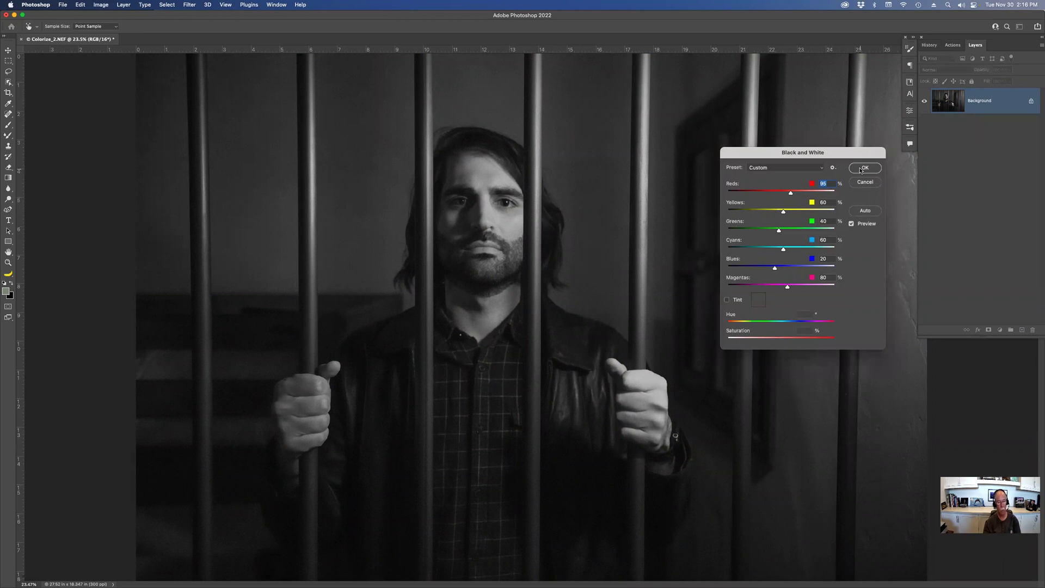
click(861, 170)
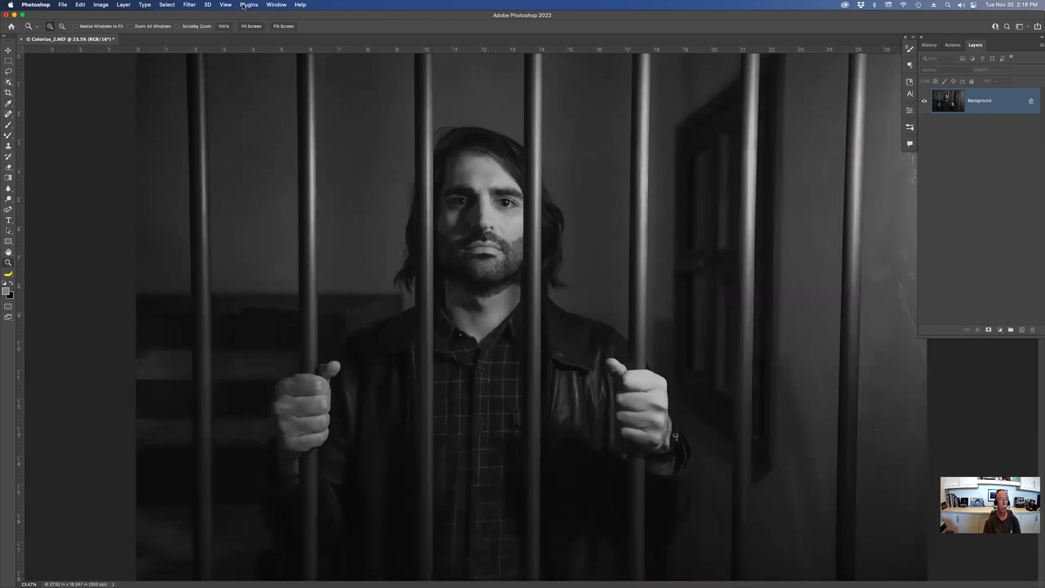
Apply the Colorize neural filter to the black-and-white portrait with its output as a new layer
click(190, 5)
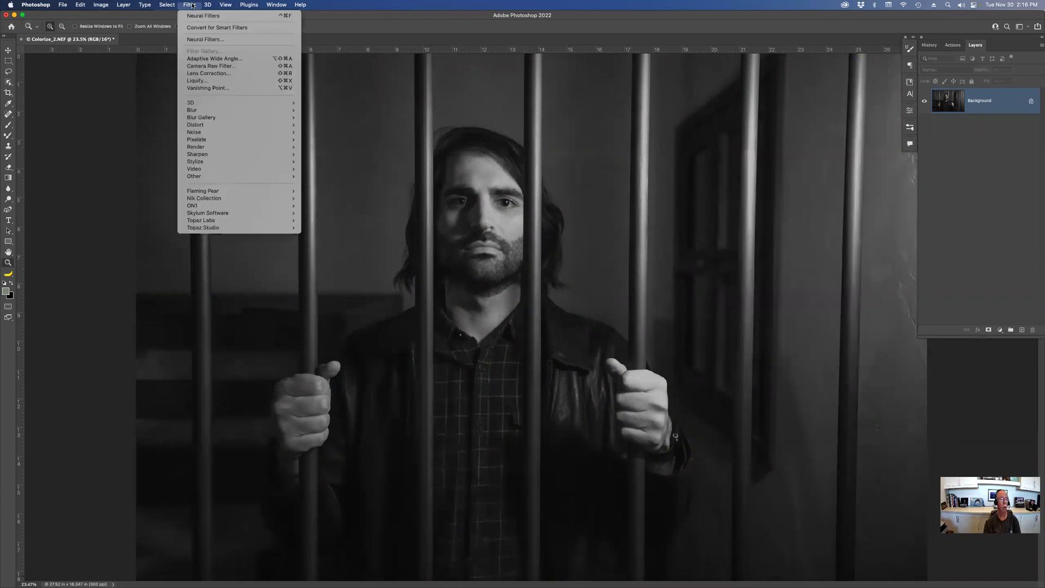
click(208, 40)
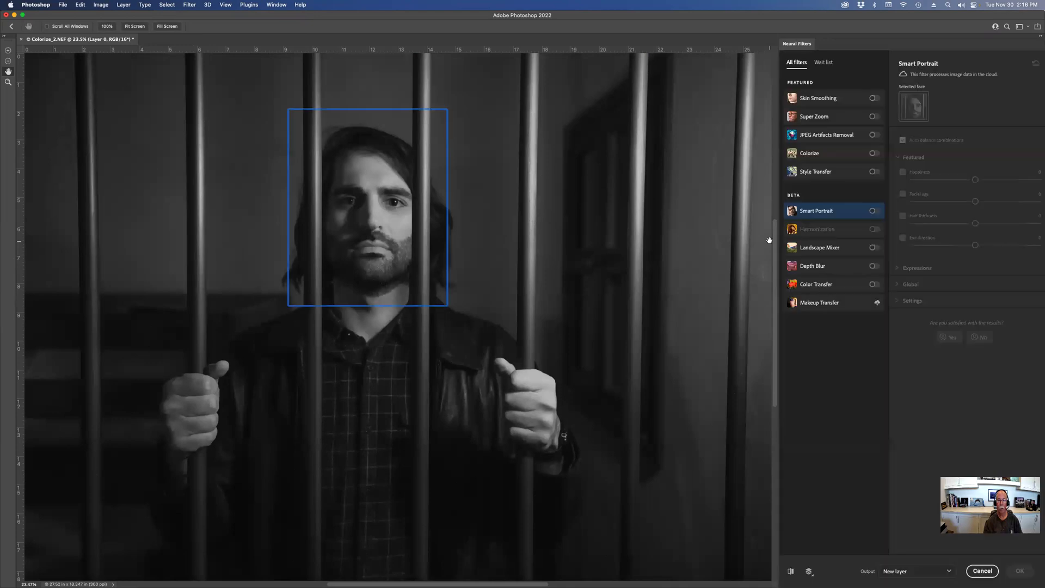
click(835, 155)
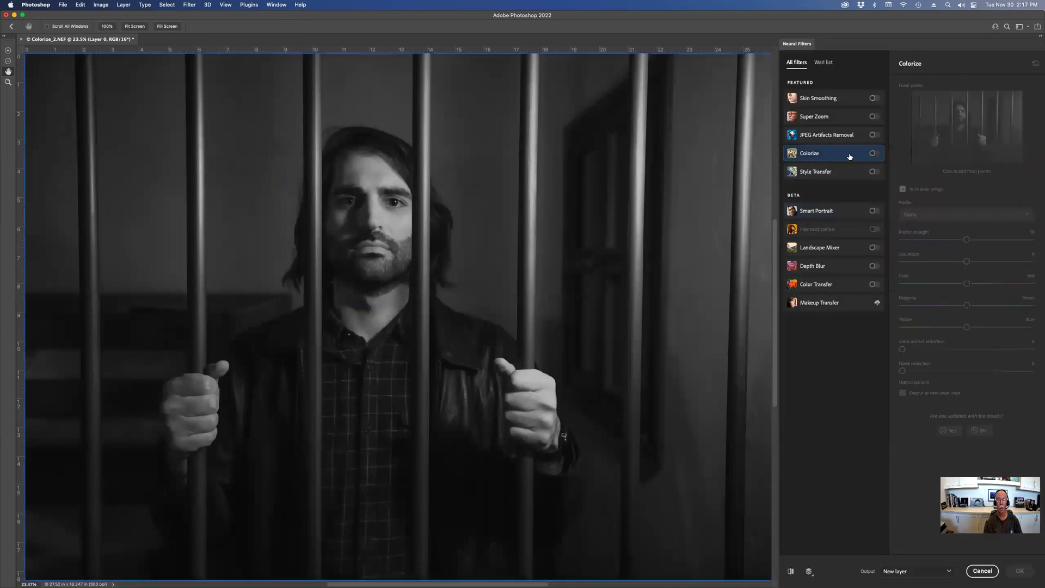
click(874, 154)
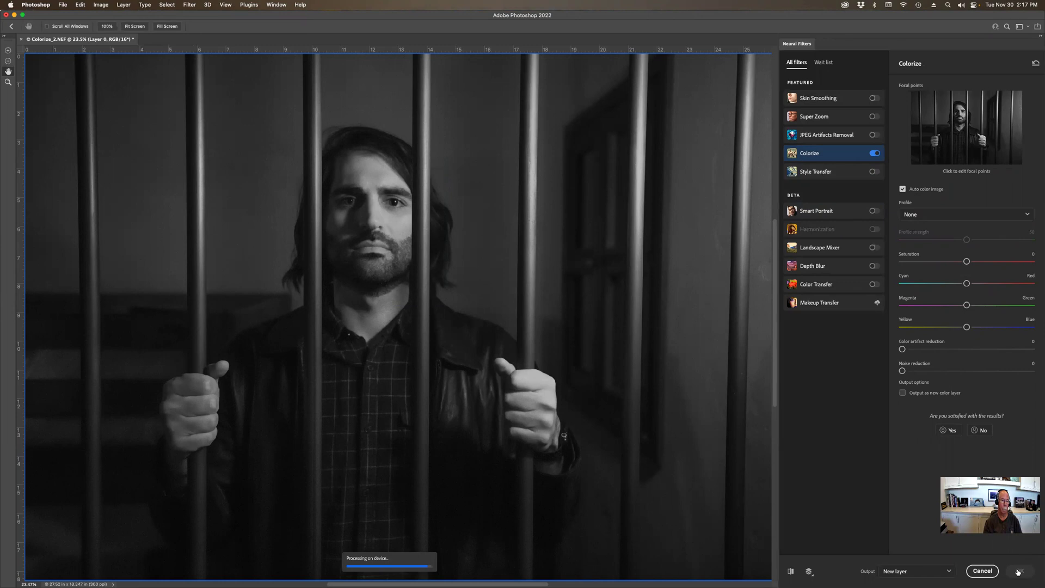
click(1018, 572)
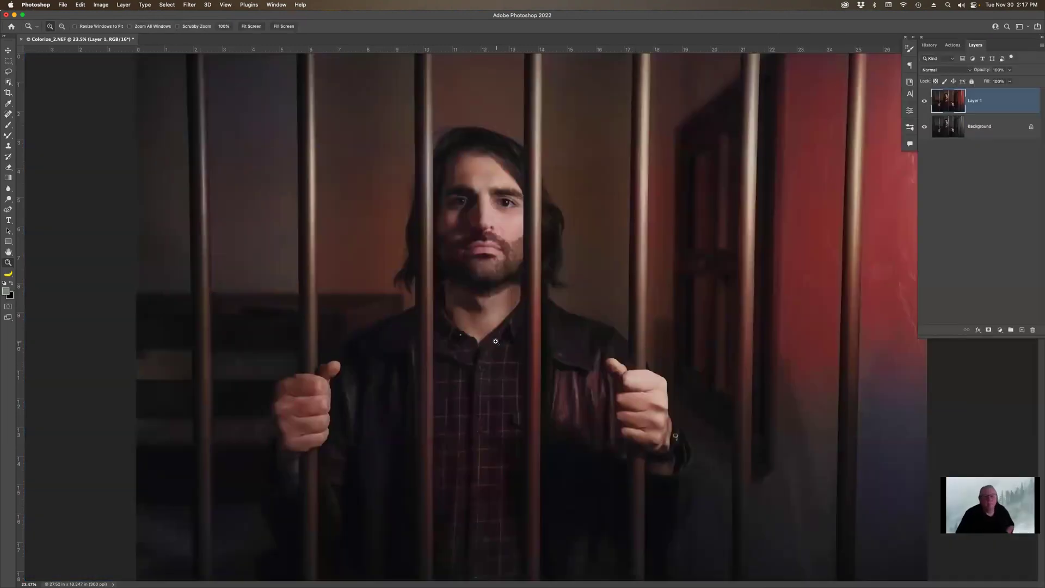
Examine the man's face in the colorized result at 33.3% zoom, return to the full image and select the Background layer
click(487, 257)
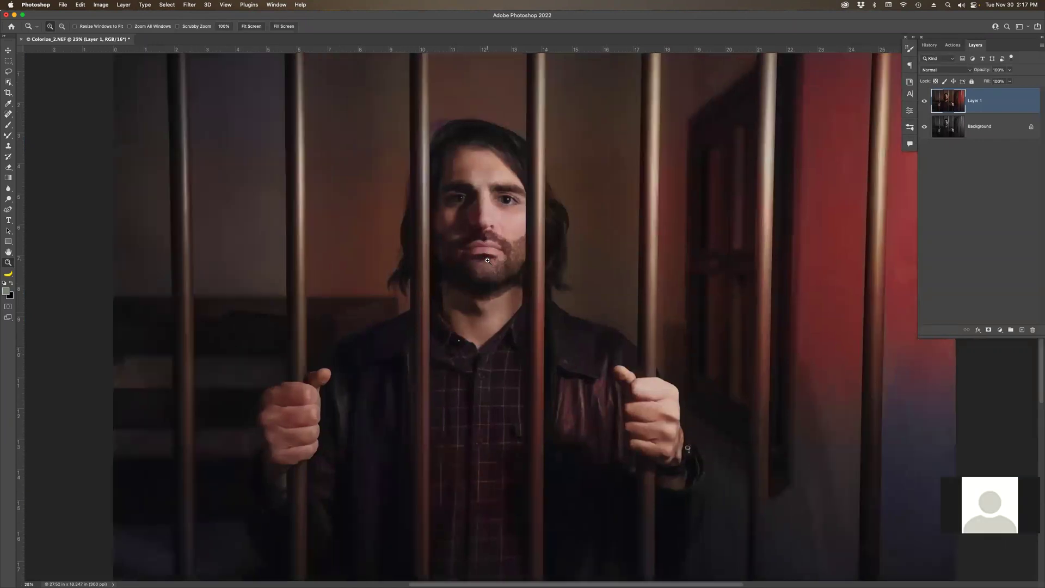
click(487, 262)
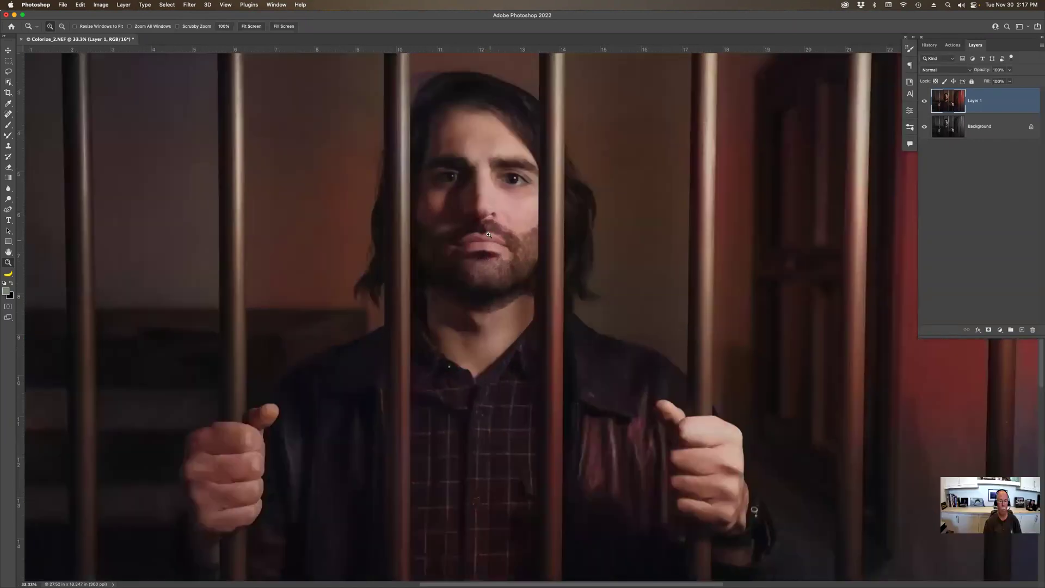
mouse_move(484, 233)
mouse_down()
mouse_move(479, 282)
mouse_move(490, 238)
mouse_up()
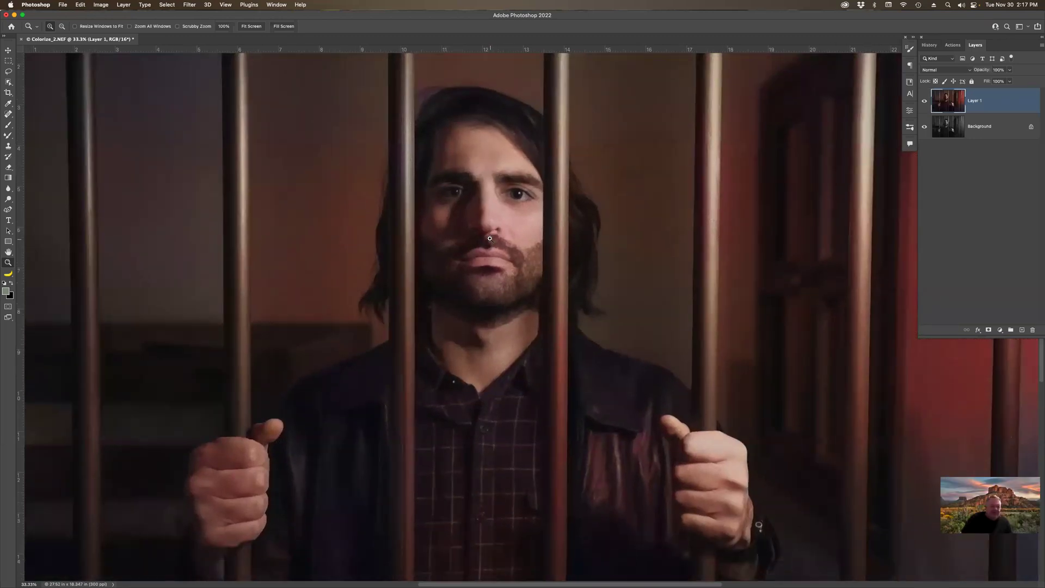
scroll(490, 238, down, 3)
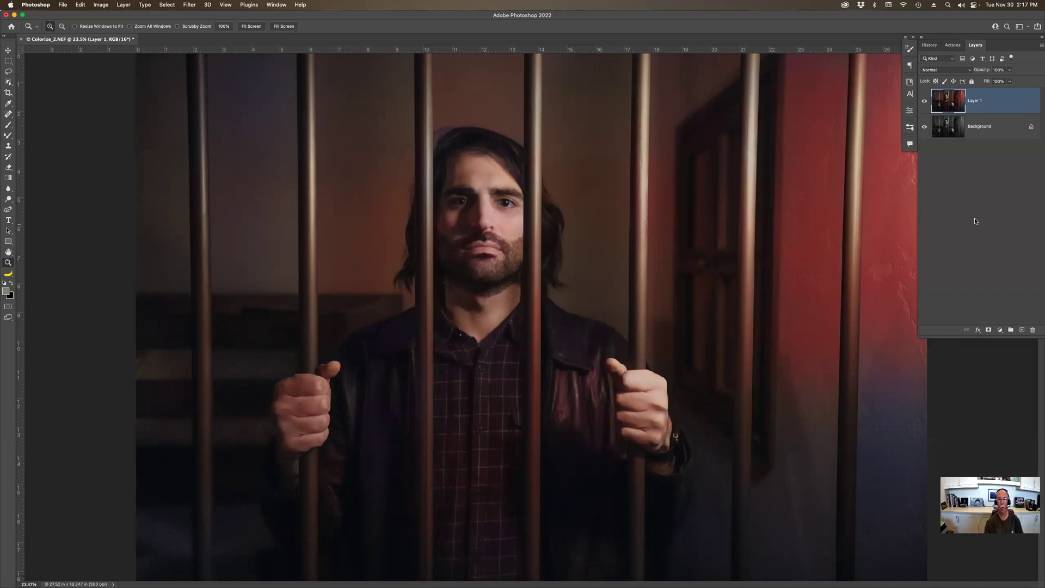
click(986, 131)
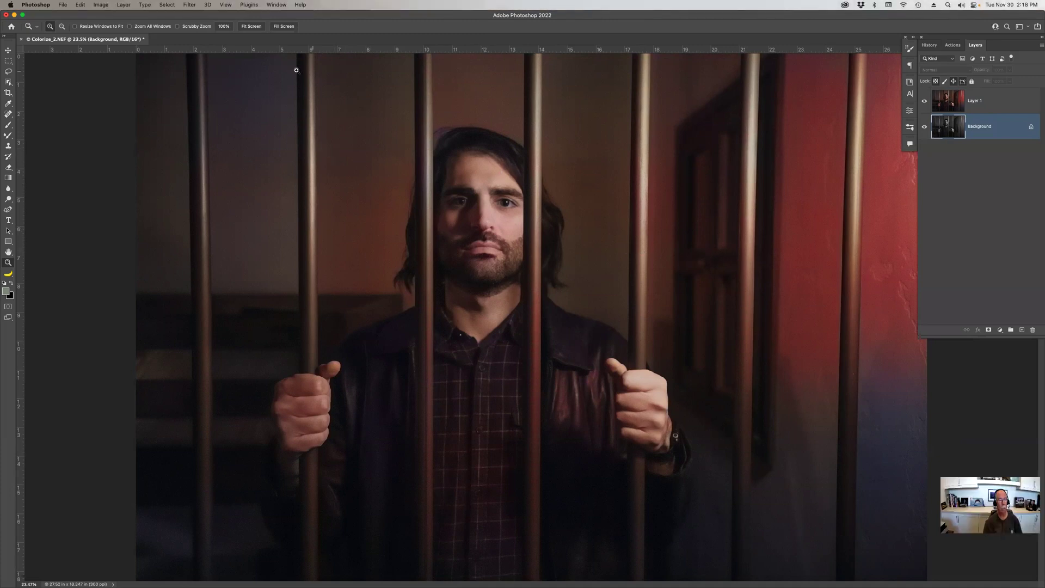
Close the portrait without saving, switch to Bridge and open Colorize_1.tif in Photoshop
key(super+w)
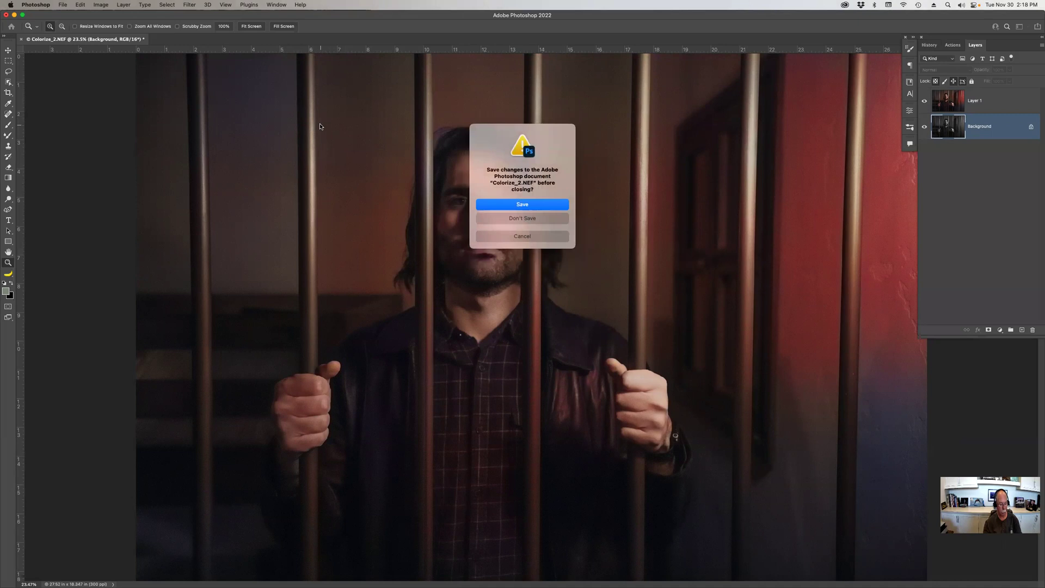
key(super+d)
key(super+Tab)
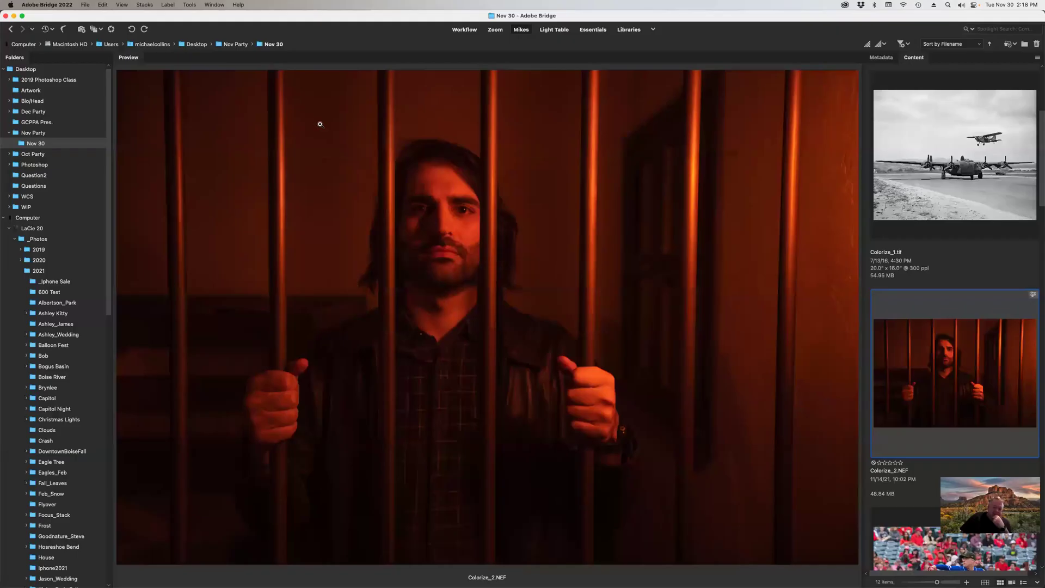
key(Up)
key(Return)
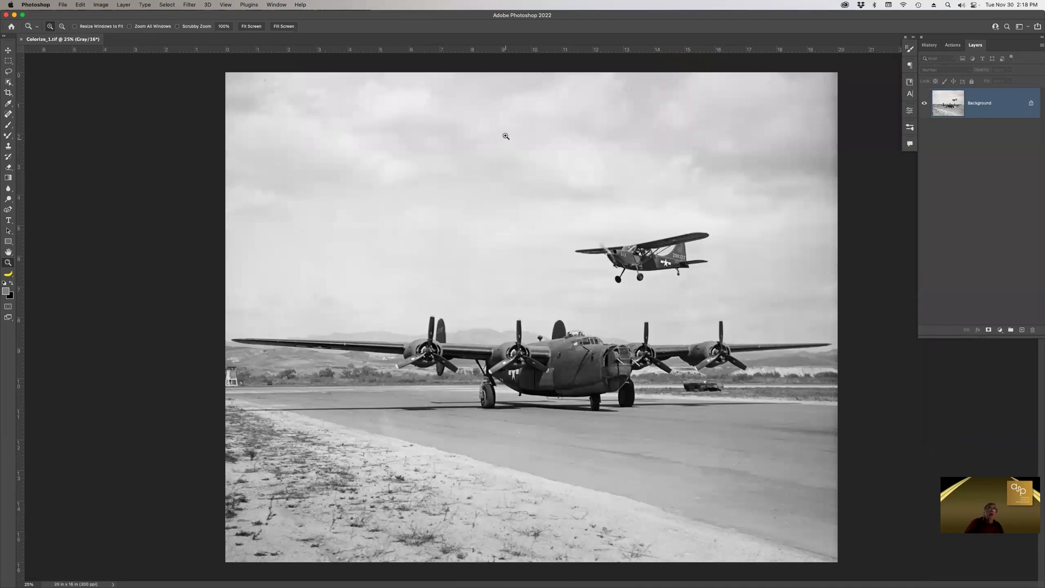
Convert the grayscale airplane photo to RGB Color mode
click(107, 5)
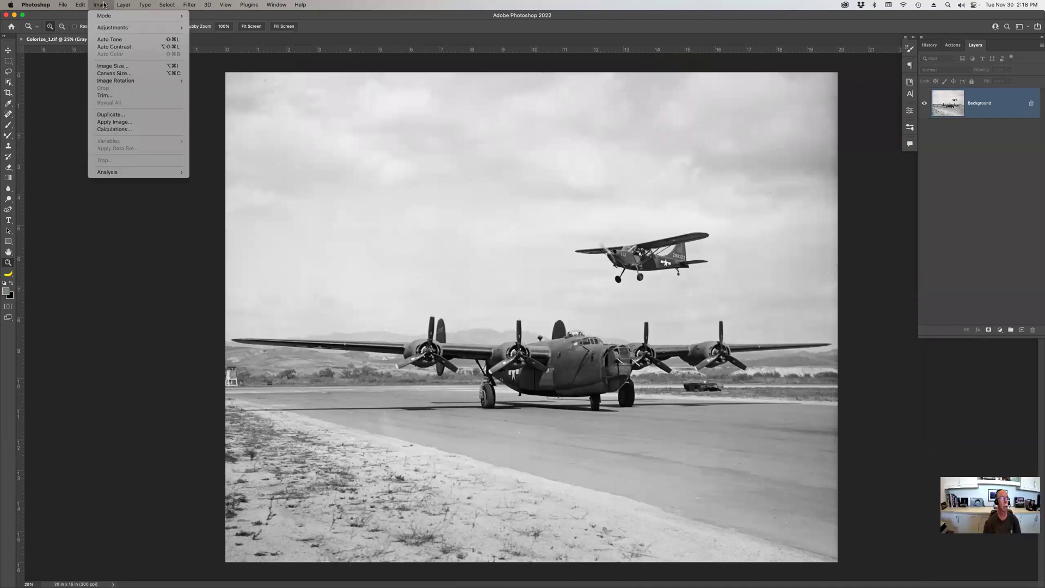
mouse_move(108, 16)
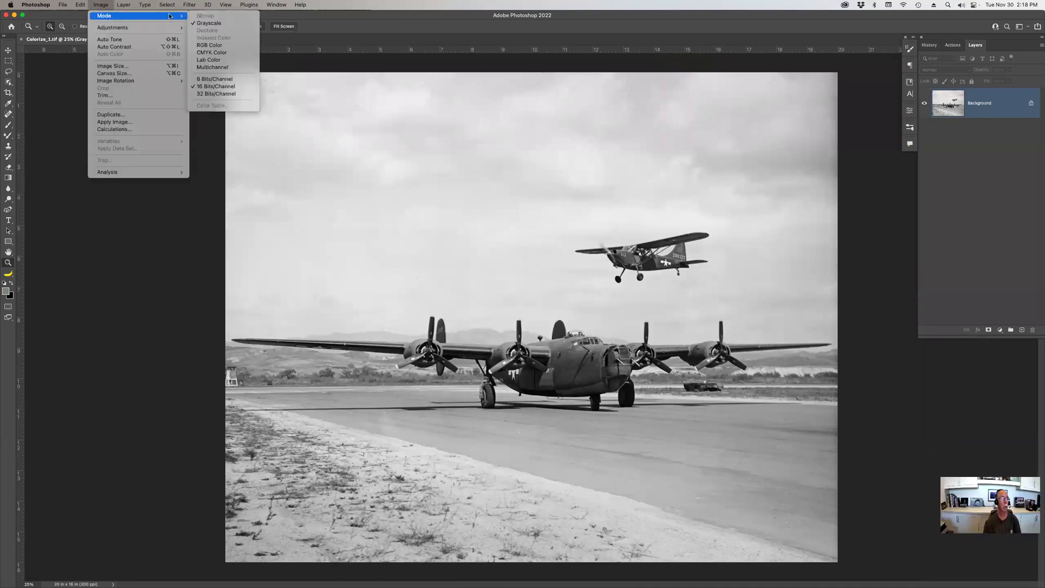
click(239, 48)
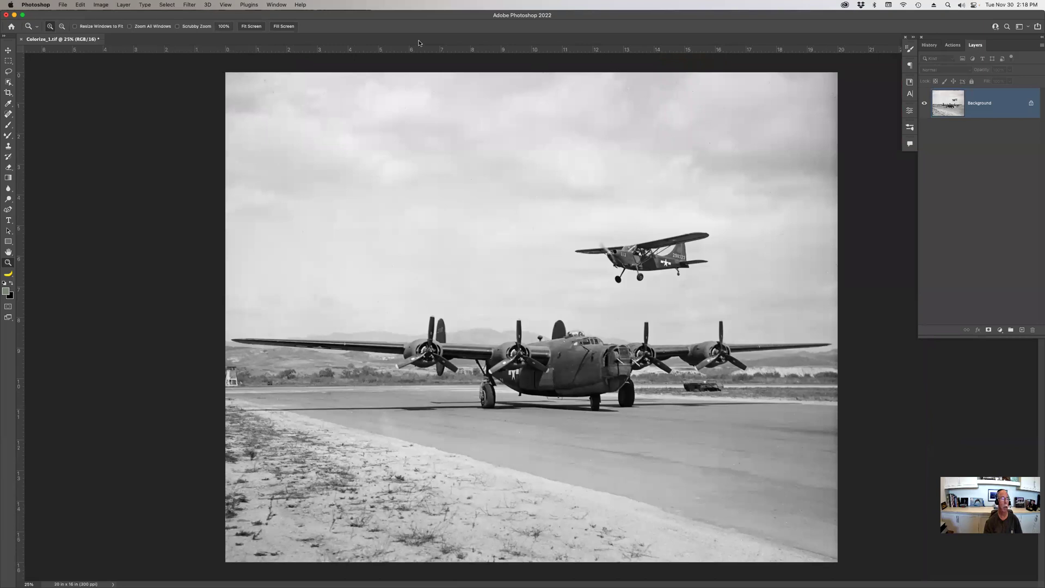
Apply the Colorize neural filter to the airplane photo with its output as a new layer
click(190, 5)
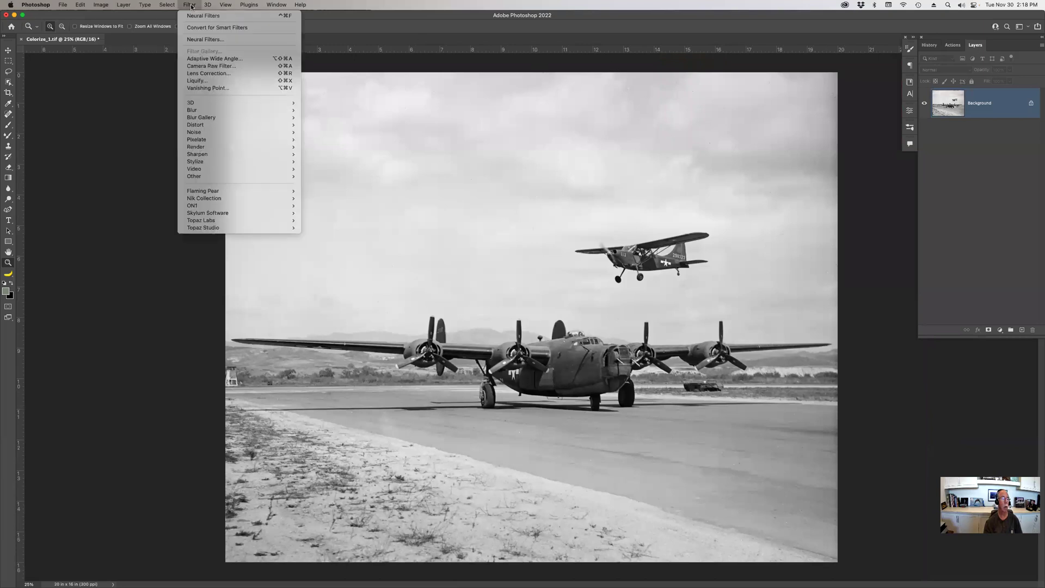
click(219, 39)
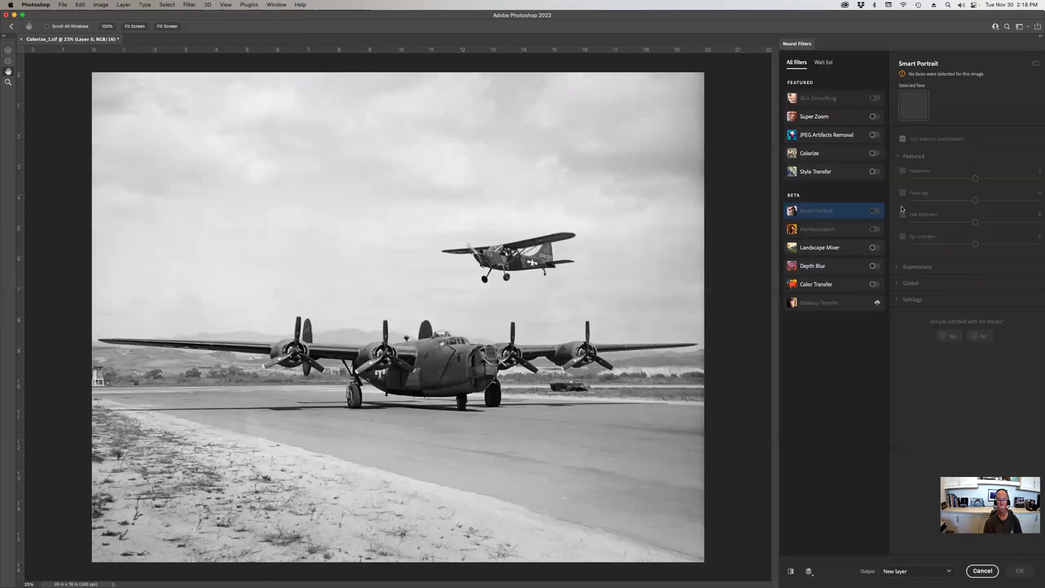
click(874, 154)
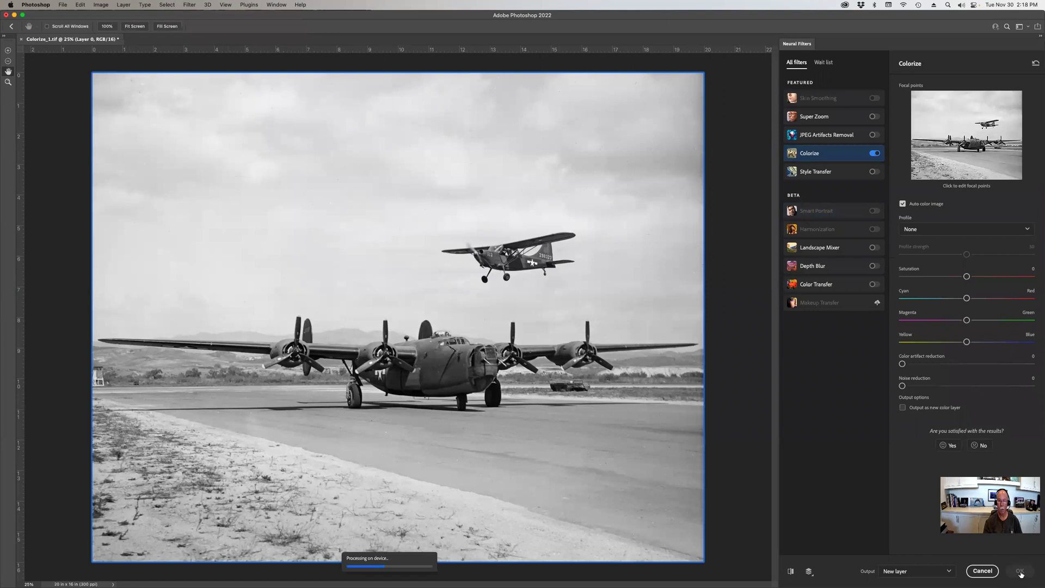
click(1021, 571)
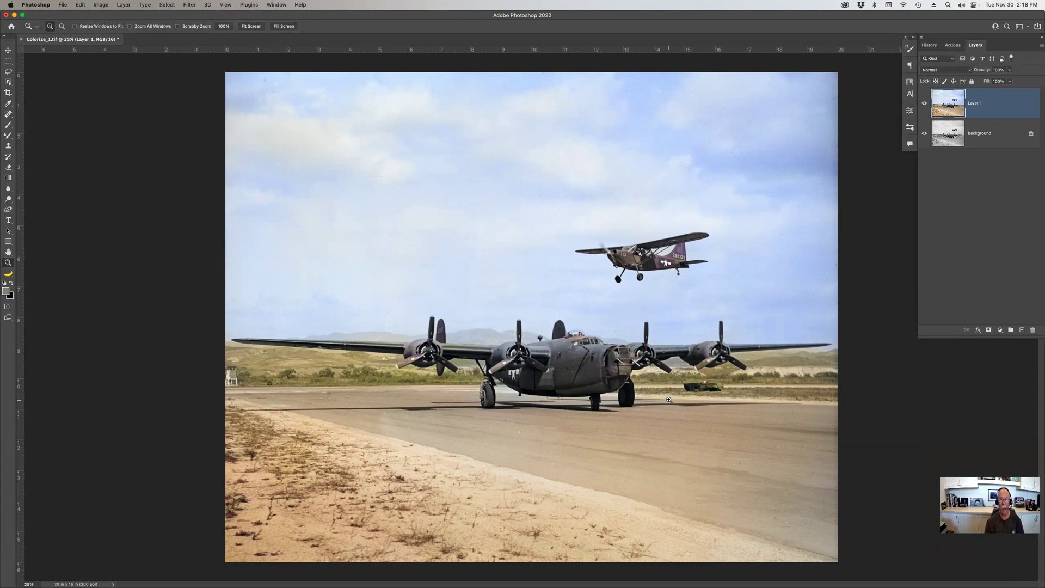
Close the airplane photo without saving, switch to Bridge and open Colorize_2.NEF in Camera Raw
key(super+w)
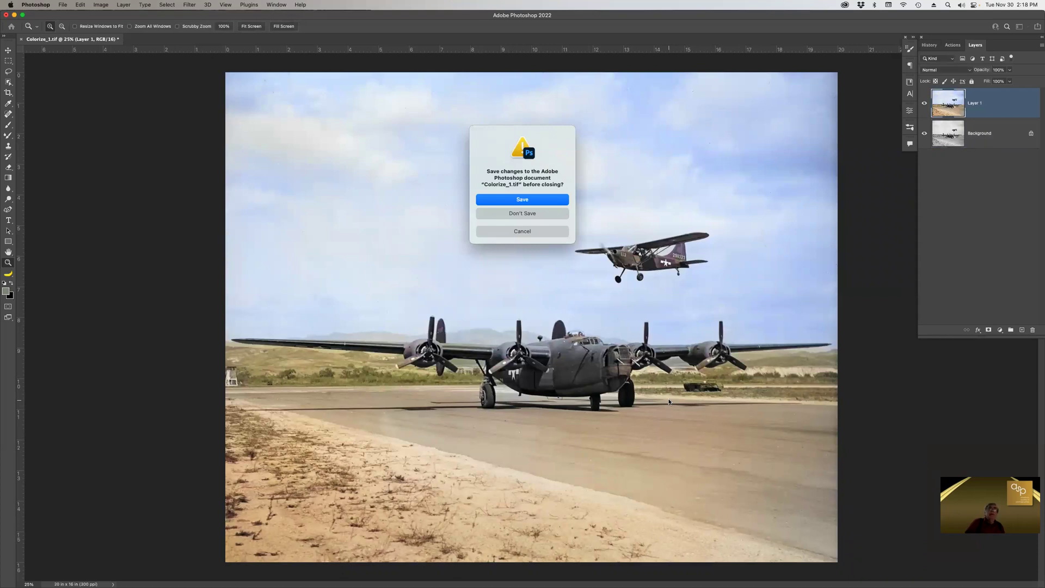
click(536, 214)
key(super+Tab)
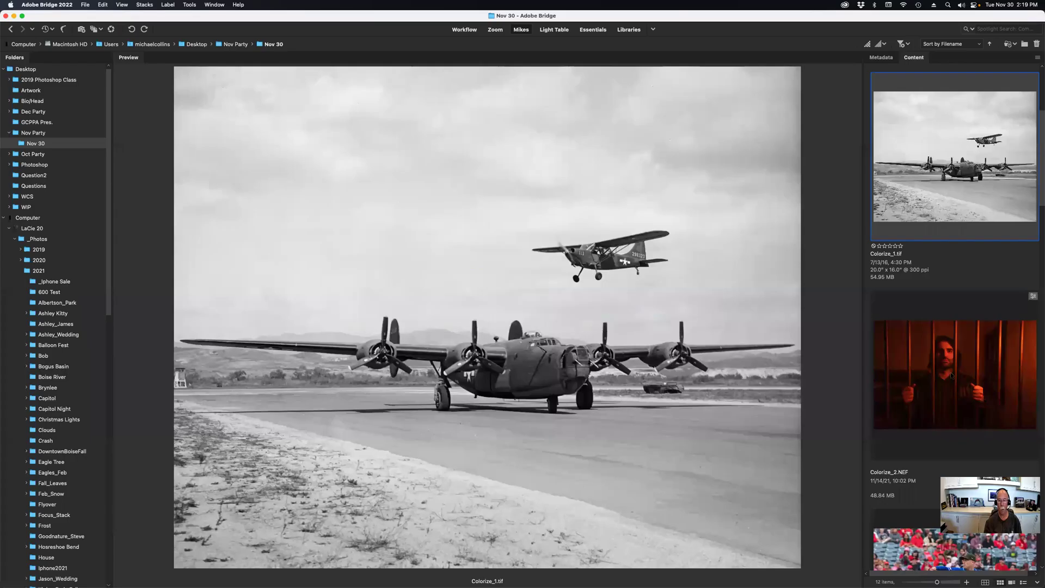
double_click(952, 374)
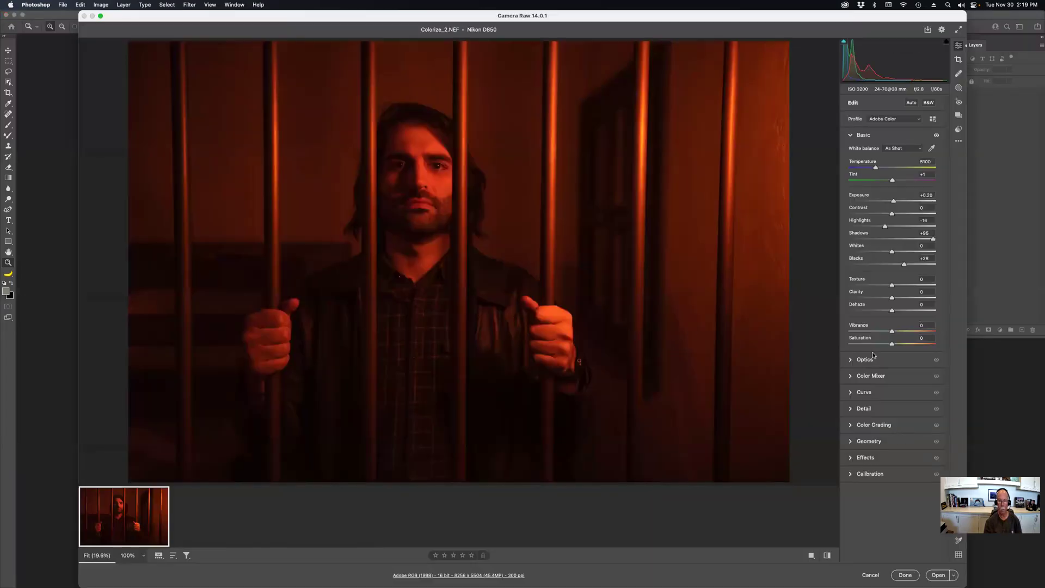
Desaturate the raw portrait fully with Saturation at -100, then set Blacks to +58 and Highlights to +27
drag(863, 344, 833, 346)
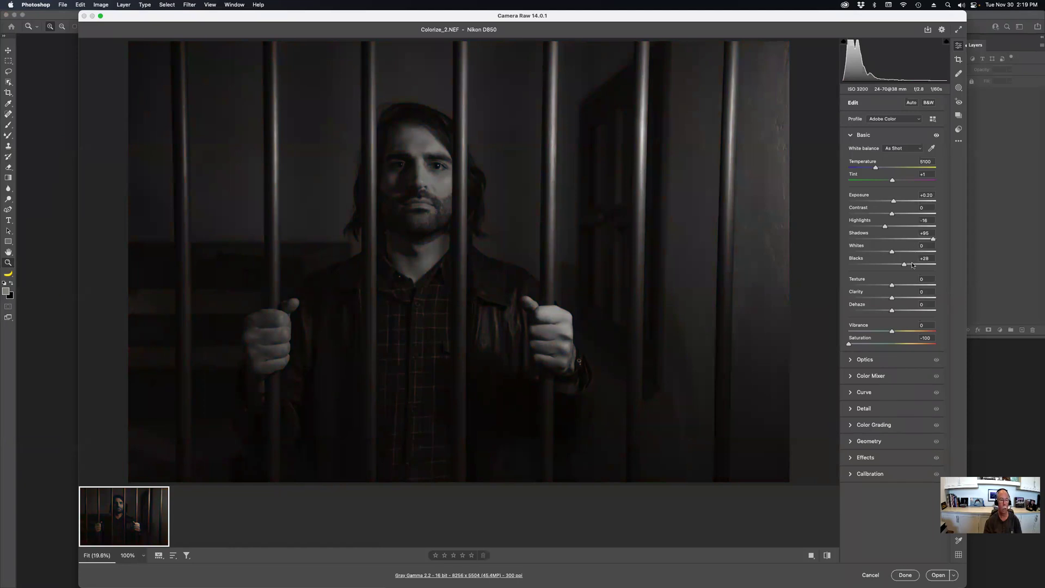
drag(913, 267, 918, 265)
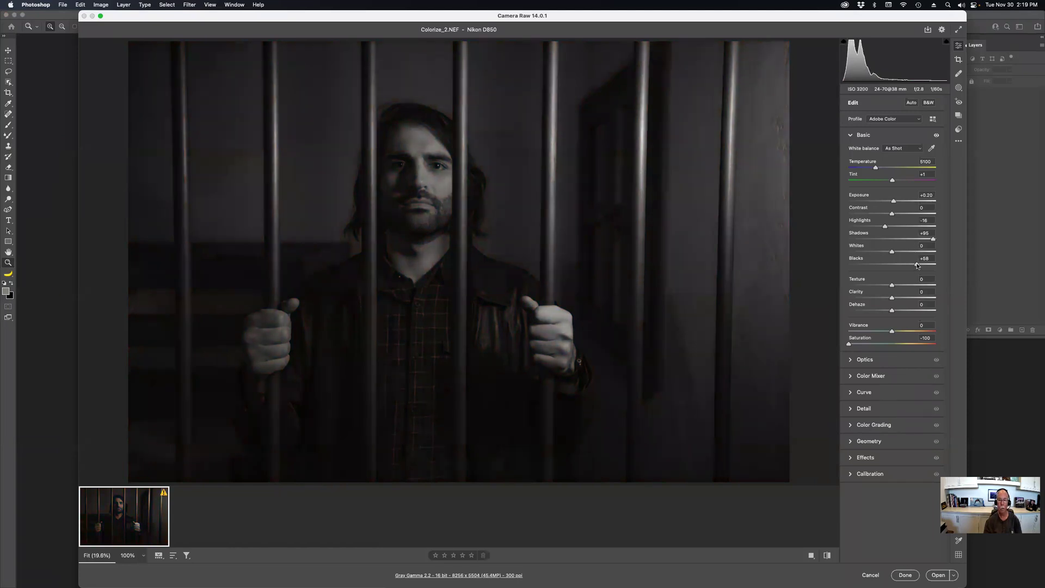
click(904, 227)
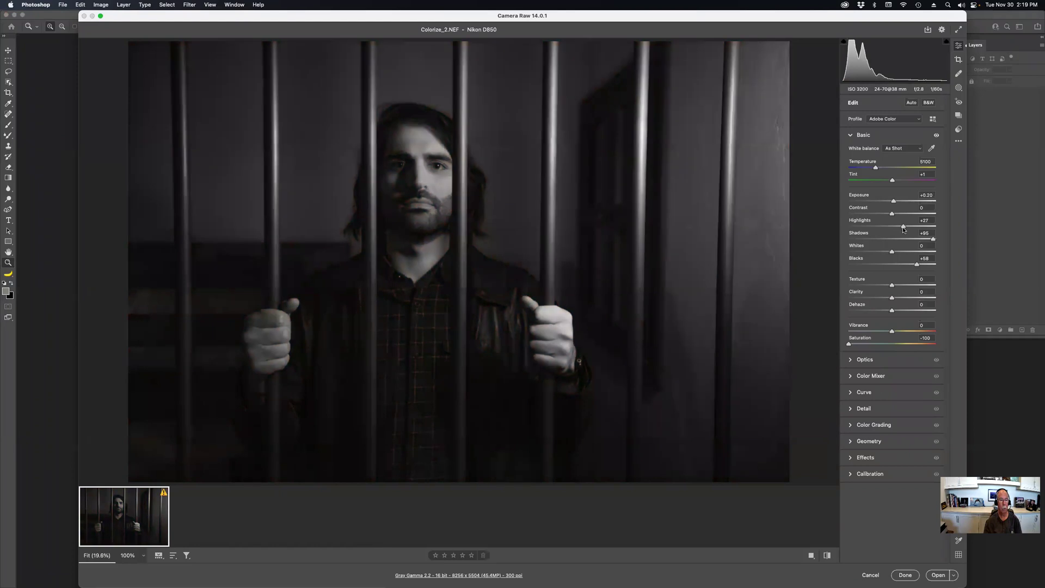
Raise the luminance of the Reds in the Color Mixer and set the Reds saturation to +29
click(851, 376)
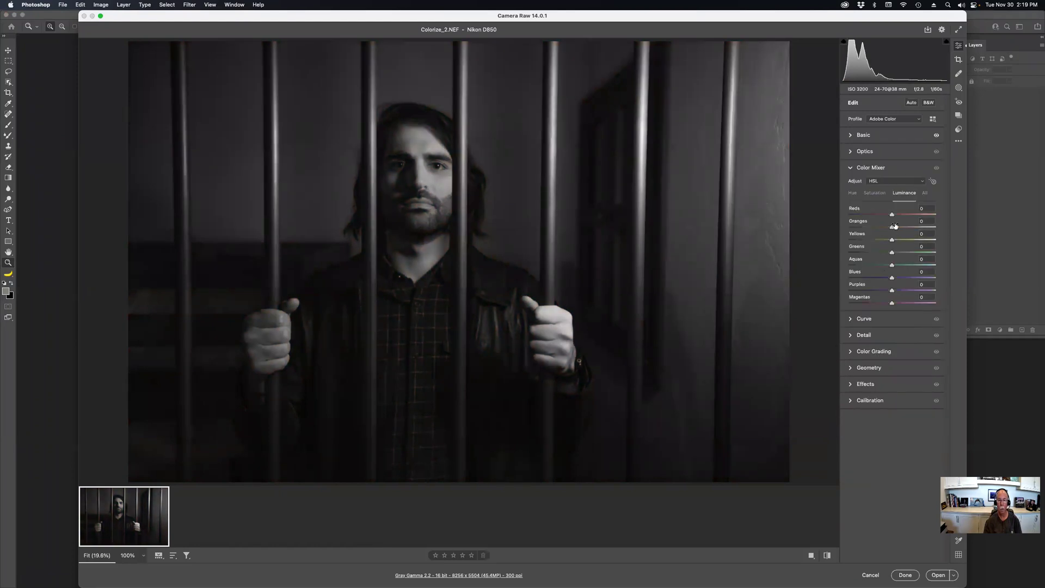
mouse_move(892, 214)
mouse_down()
mouse_move(916, 218)
mouse_move(904, 217)
mouse_up()
click(876, 194)
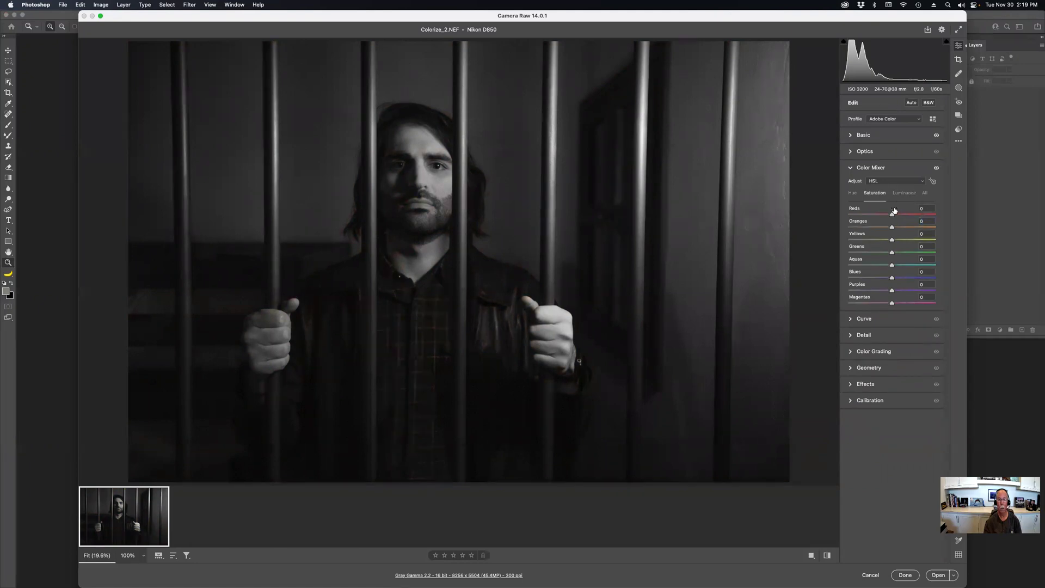
drag(902, 215, 905, 215)
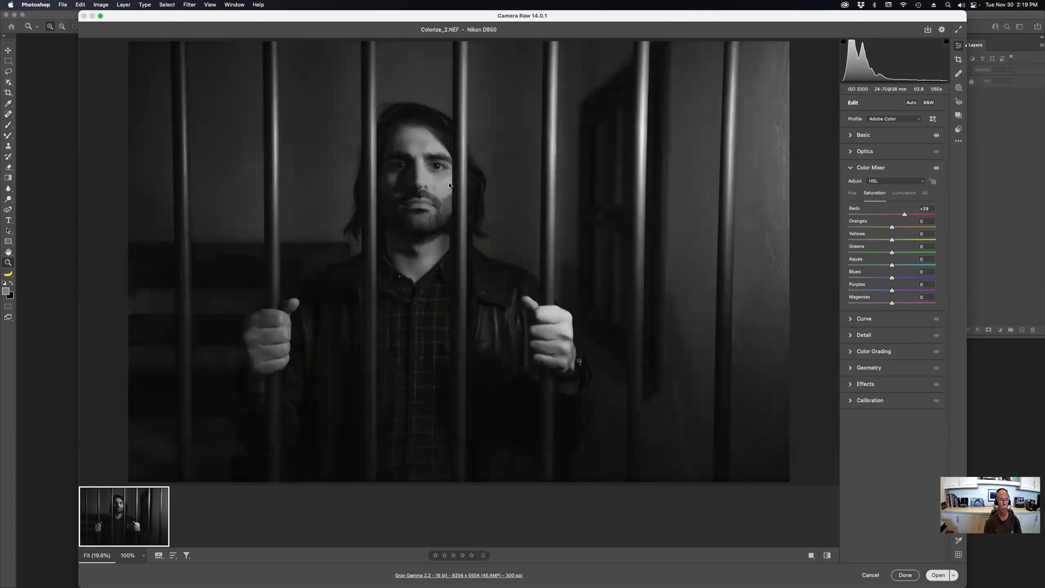
Open the monochrome portrait in Photoshop and crop it to a landscape 5 x 4 in at 300 px/in
key(c)
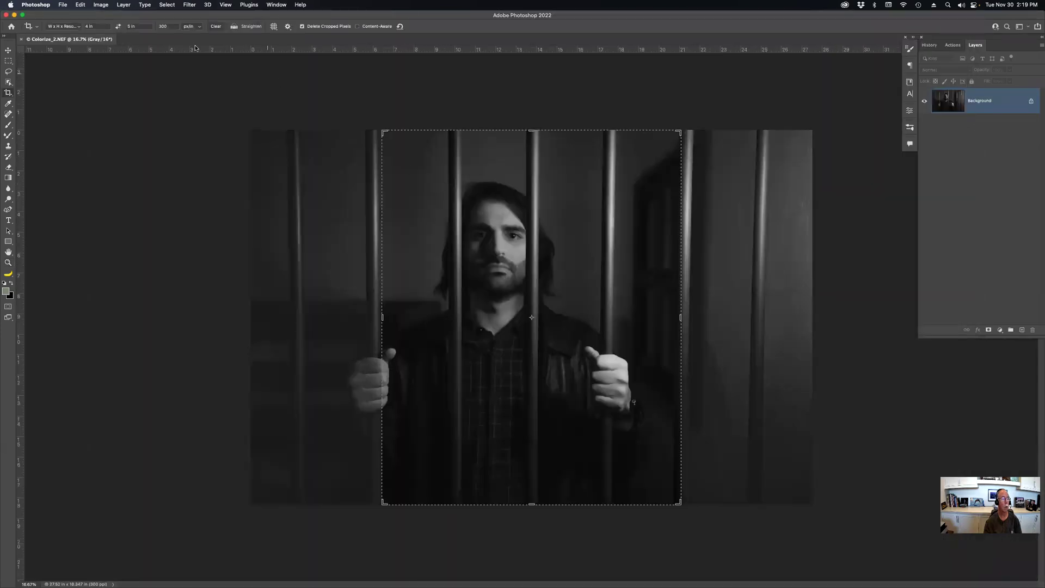
click(119, 27)
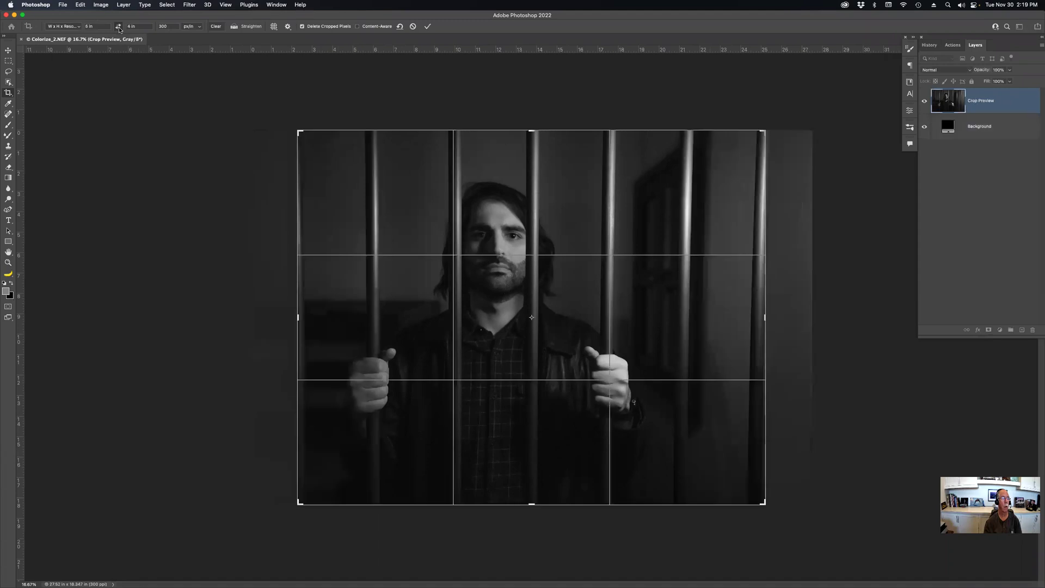
key(Return)
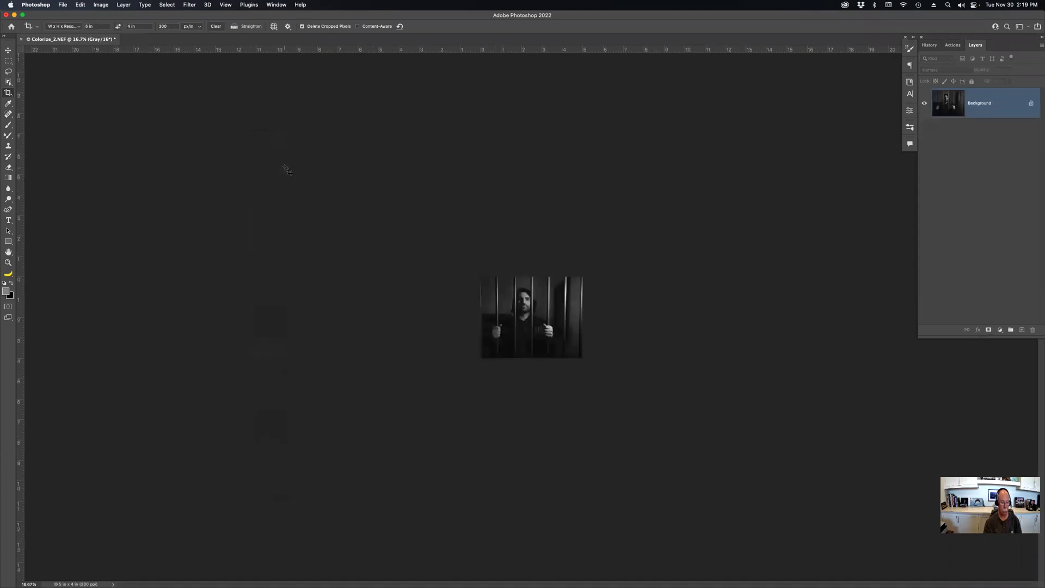
Save the cropped portrait in the Nov 30 folder as a JPEG named Colorize_3 at quality 12
key(super+shift+s)
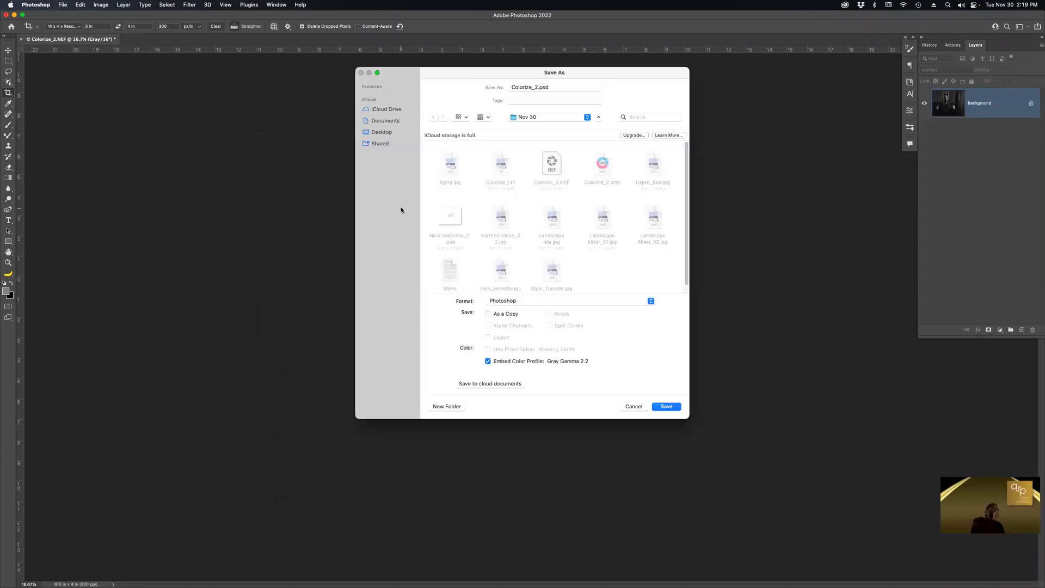
click(538, 87)
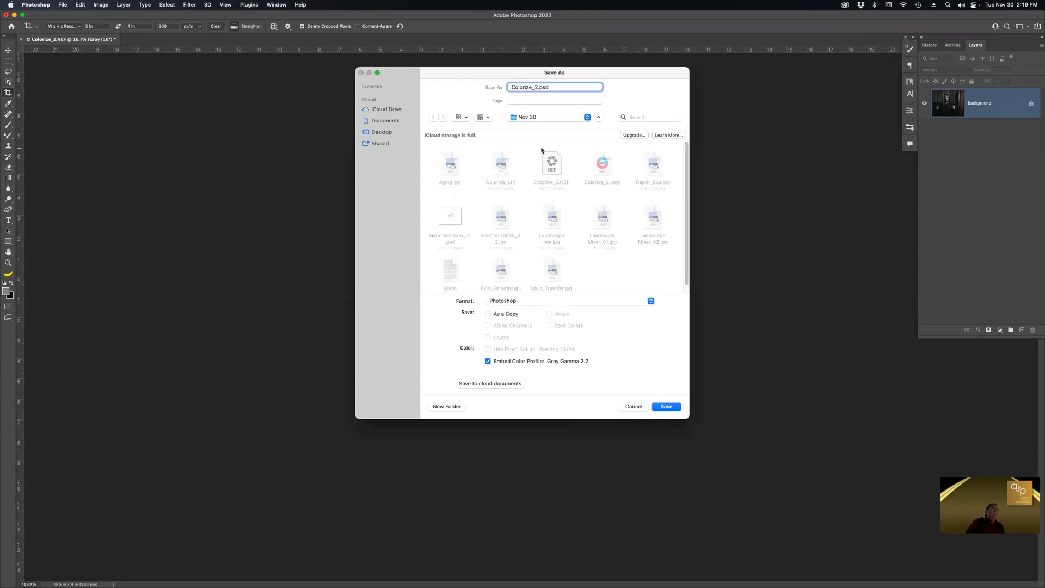
key(BackSpace)
text(3)
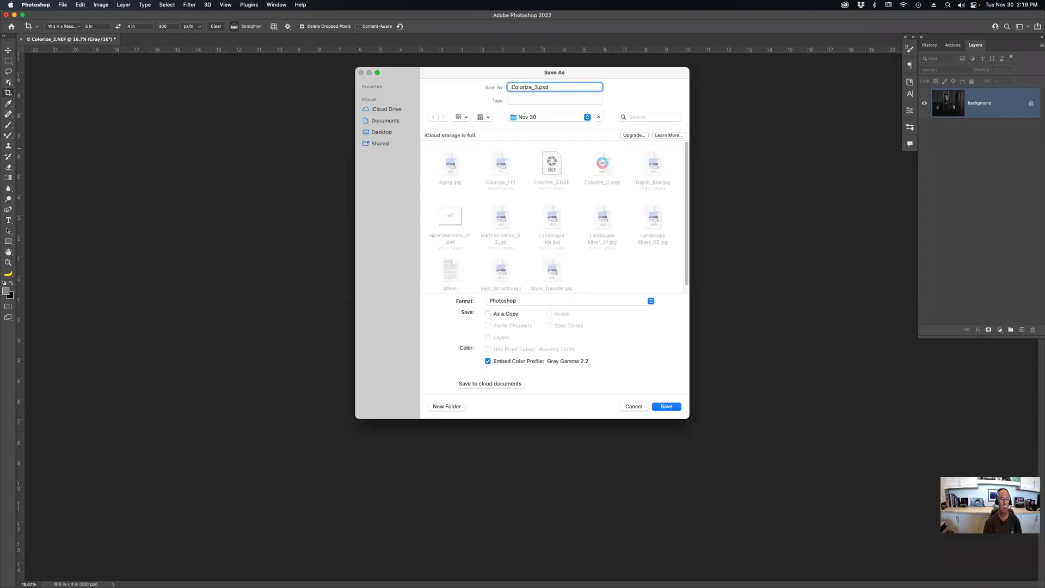
click(613, 299)
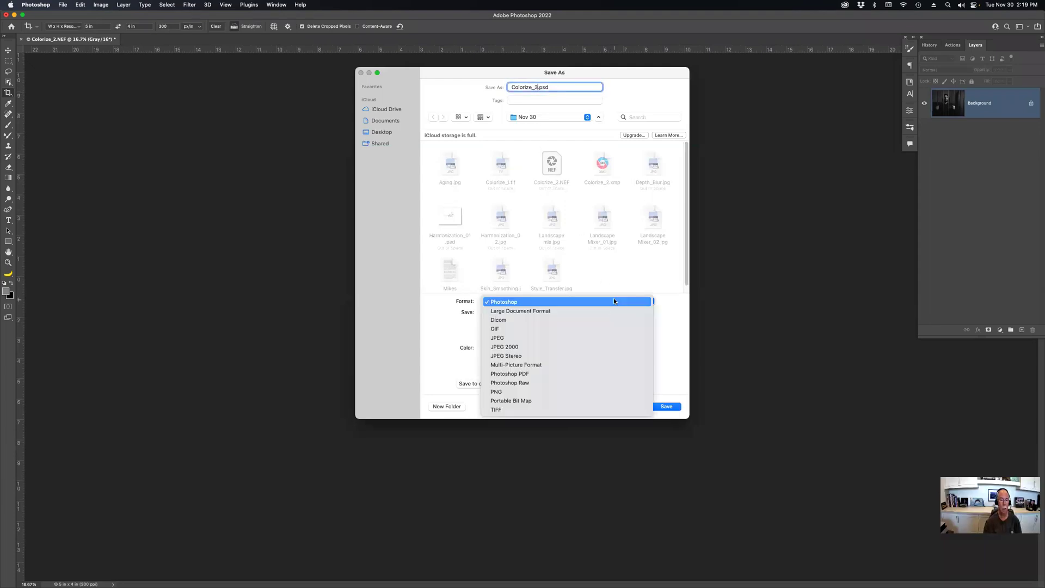
click(605, 337)
click(666, 406)
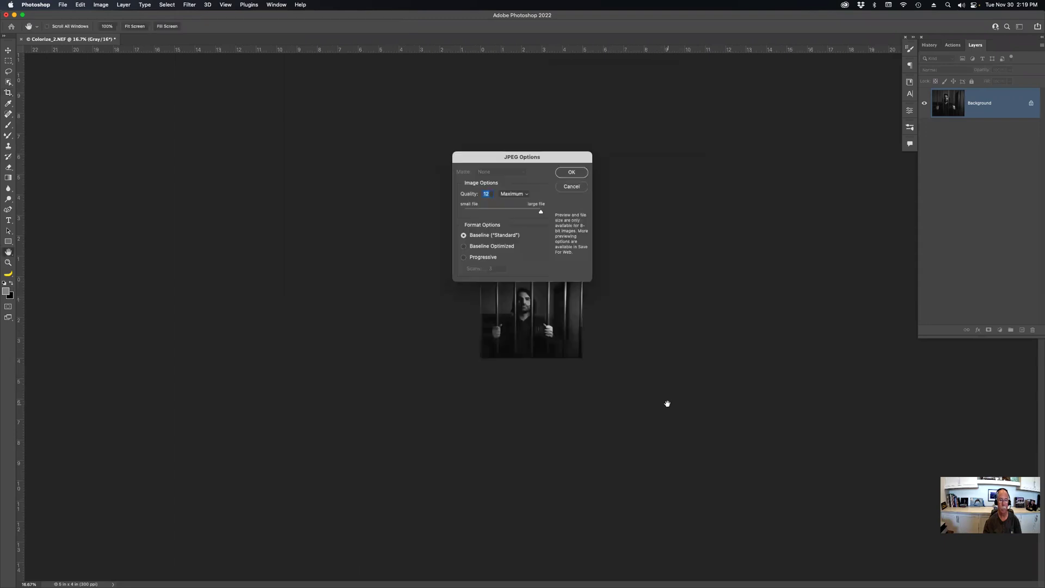
click(571, 172)
Close the portrait, switch to Bridge and open Colorize_3.jpg in Photoshop
key(c)
key(super+w)
click(522, 218)
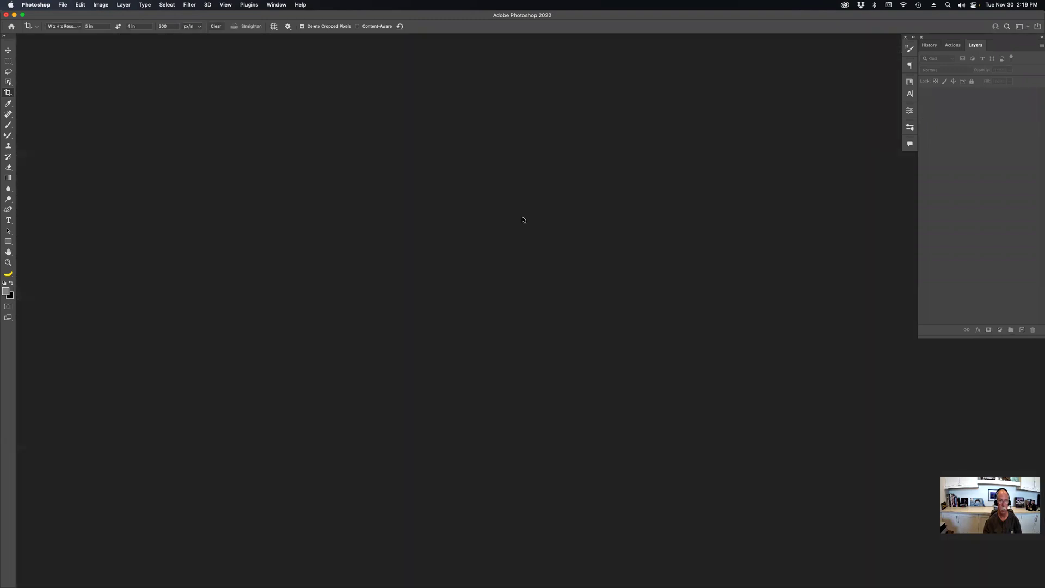
key(super+Tab)
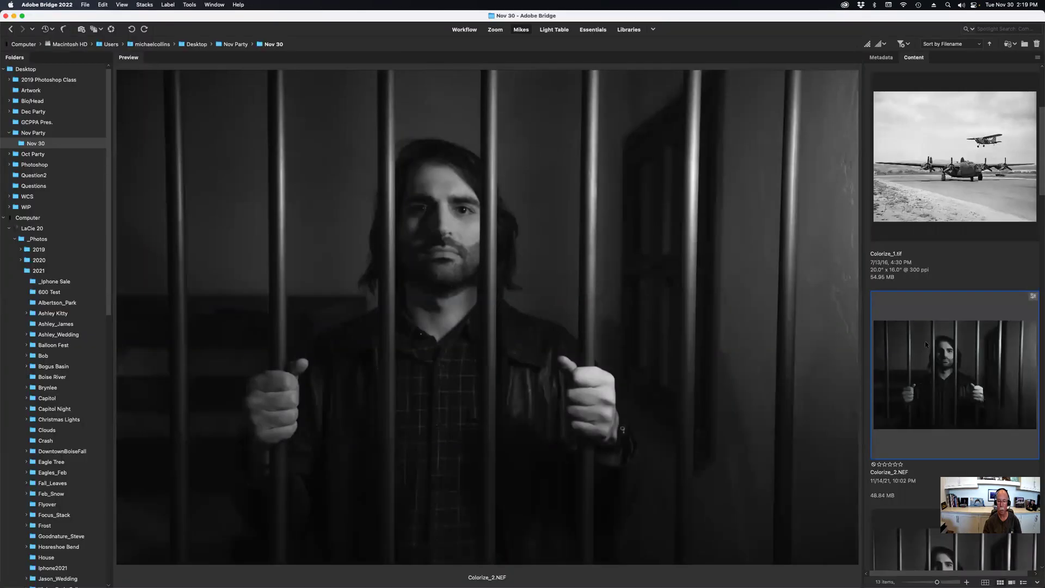
scroll(926, 344, down, 4)
double_click(929, 365)
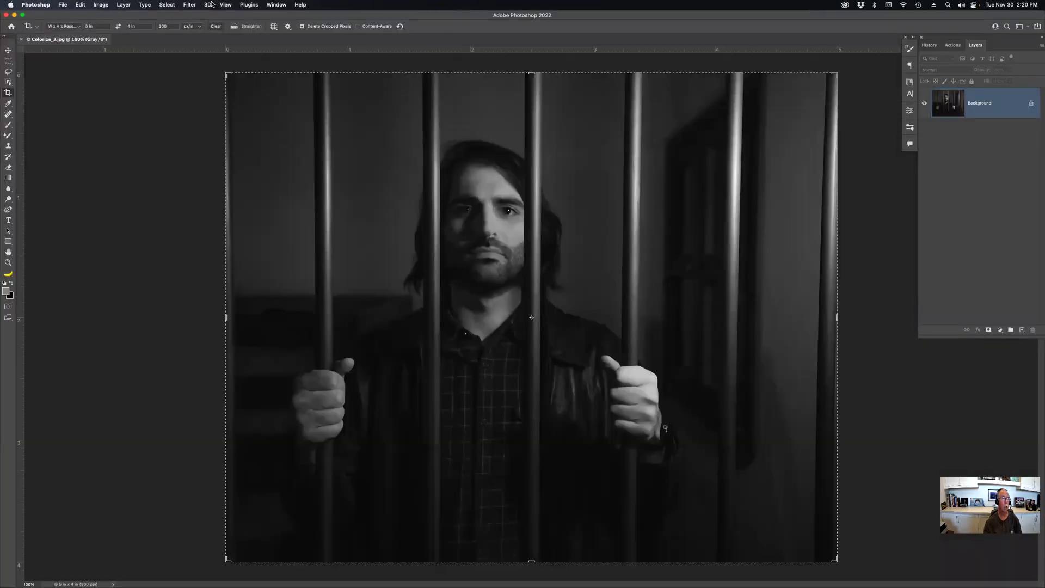
click(192, 5)
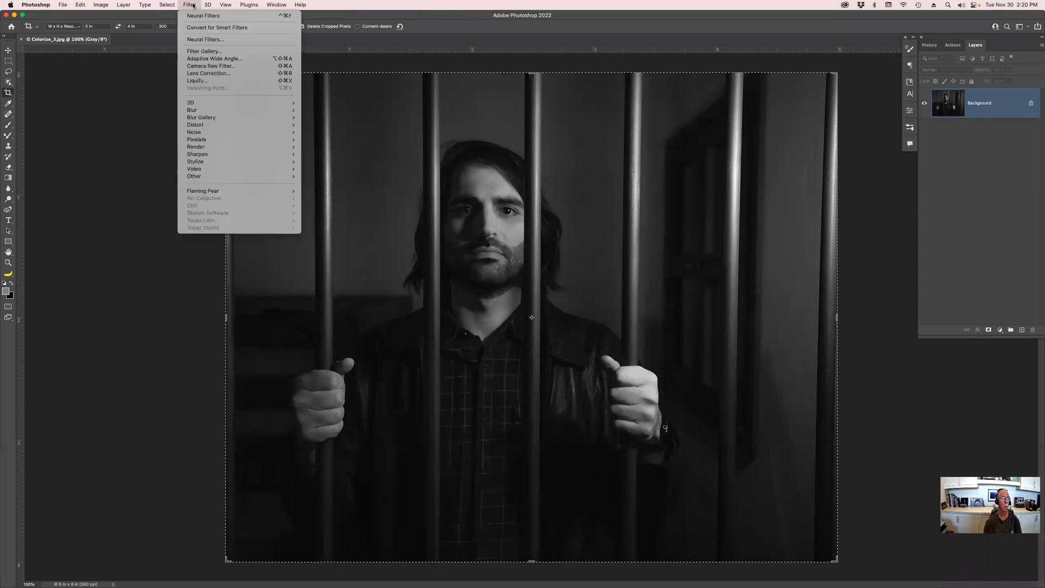
click(205, 39)
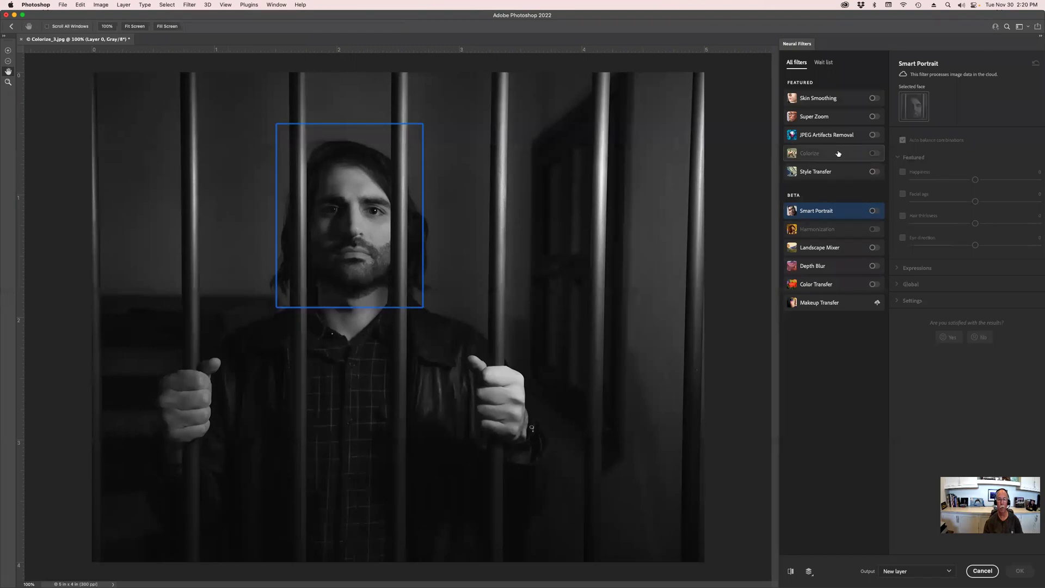
click(838, 154)
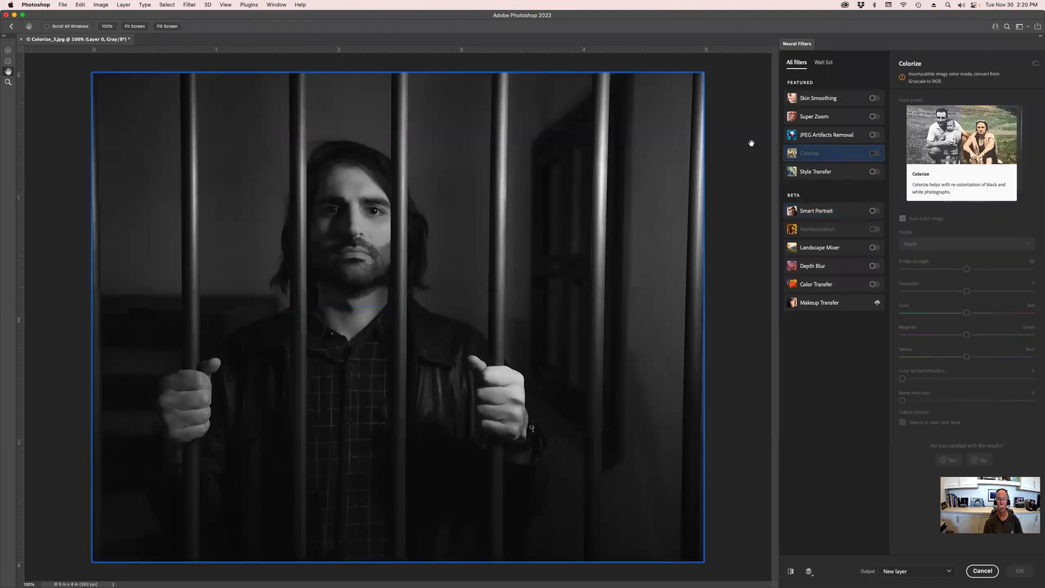
click(99, 5)
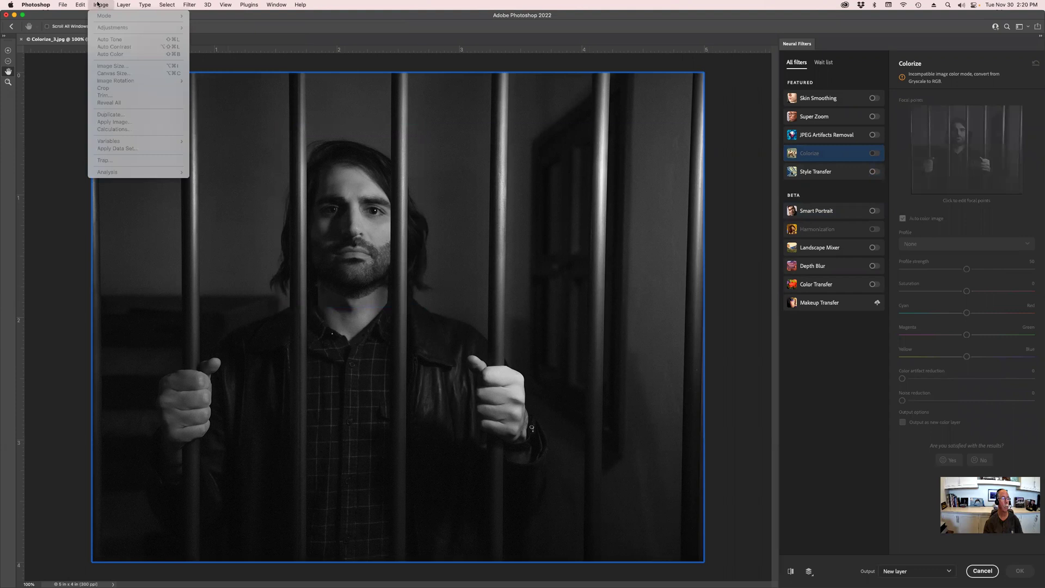
click(99, 5)
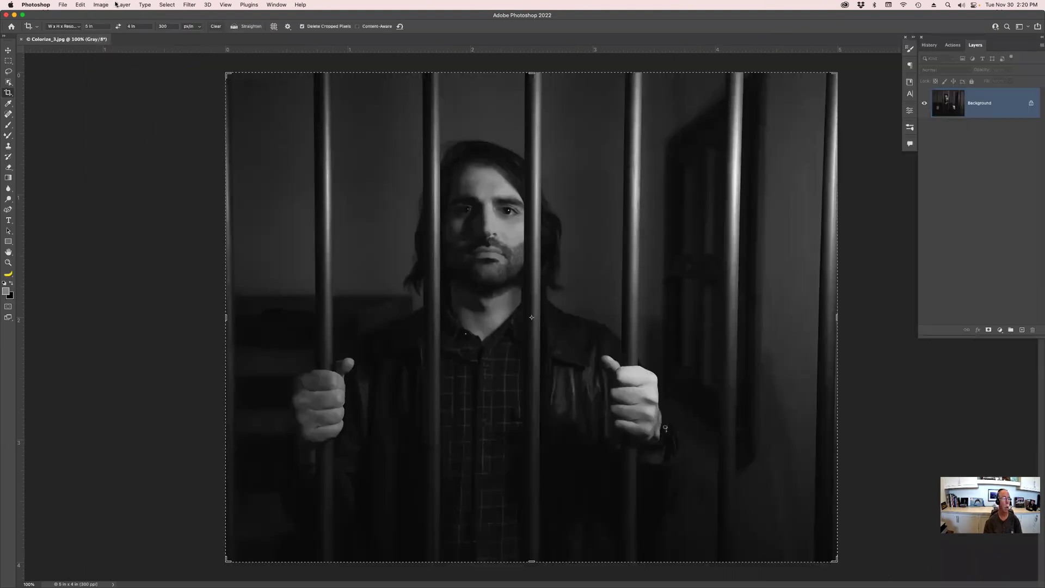
Convert the grayscale Colorize_3.jpg portrait to RGB Color mode
click(101, 5)
mouse_move(112, 30)
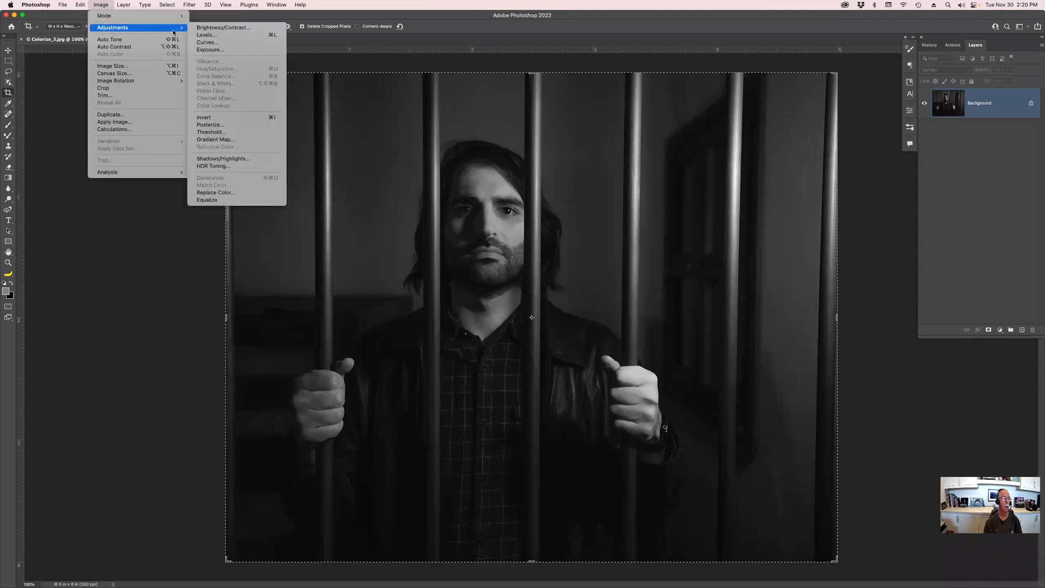
mouse_move(169, 18)
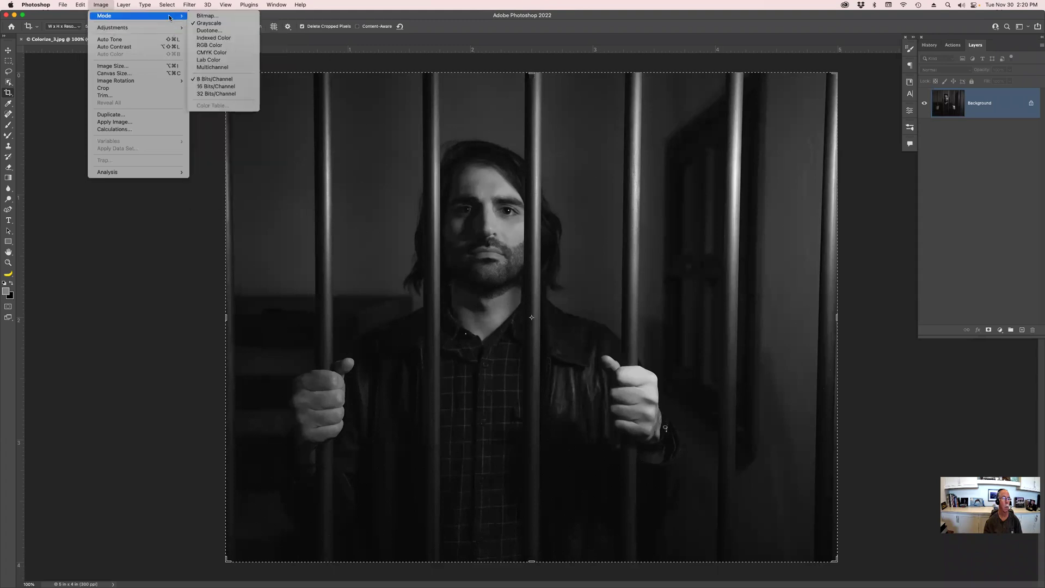
click(218, 47)
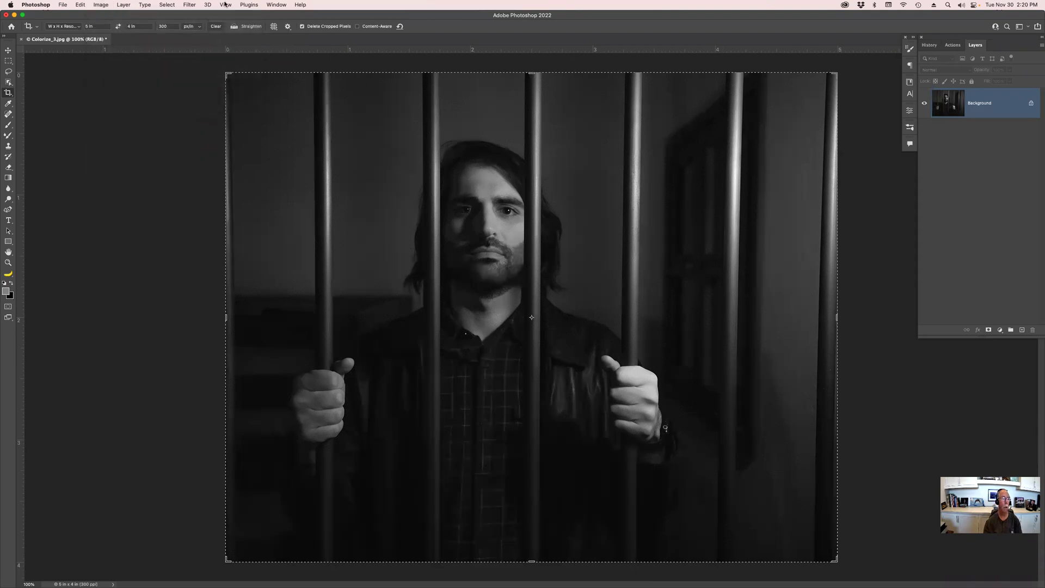
Apply the Colorize neural filter to the portrait as a new layer and inspect the face, jacket and hand up close
click(190, 4)
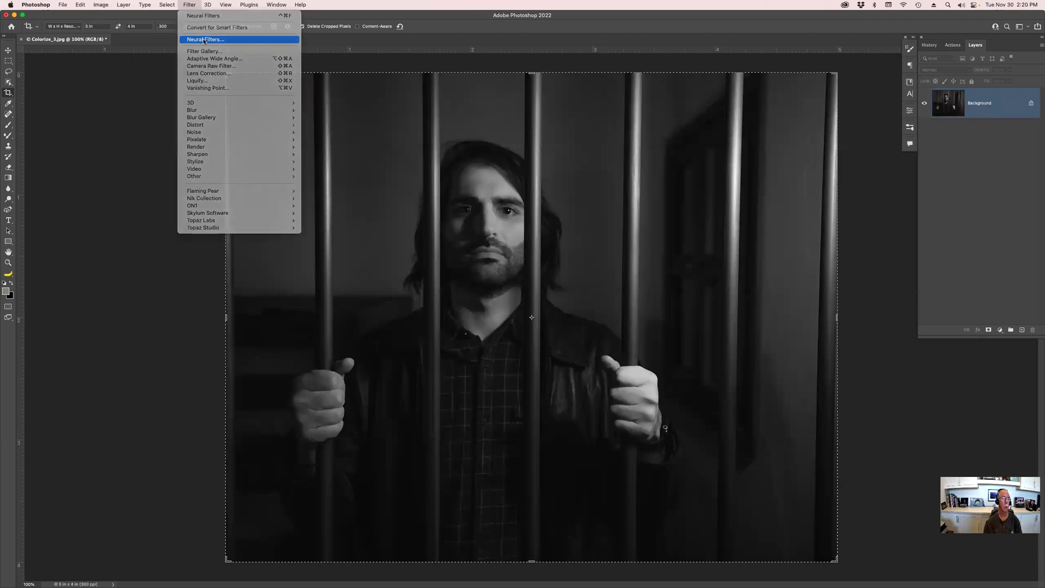
click(199, 40)
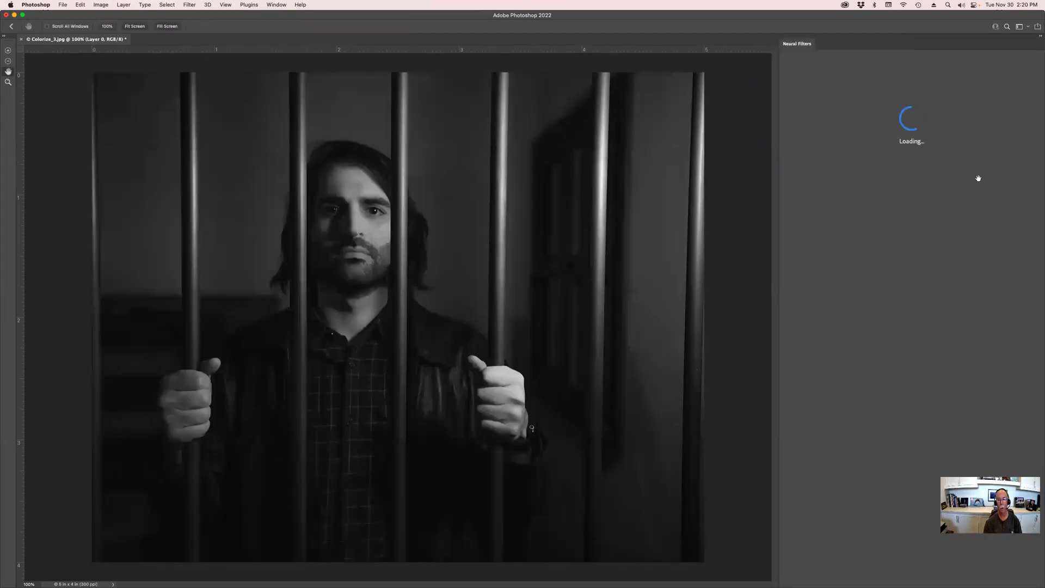
click(873, 154)
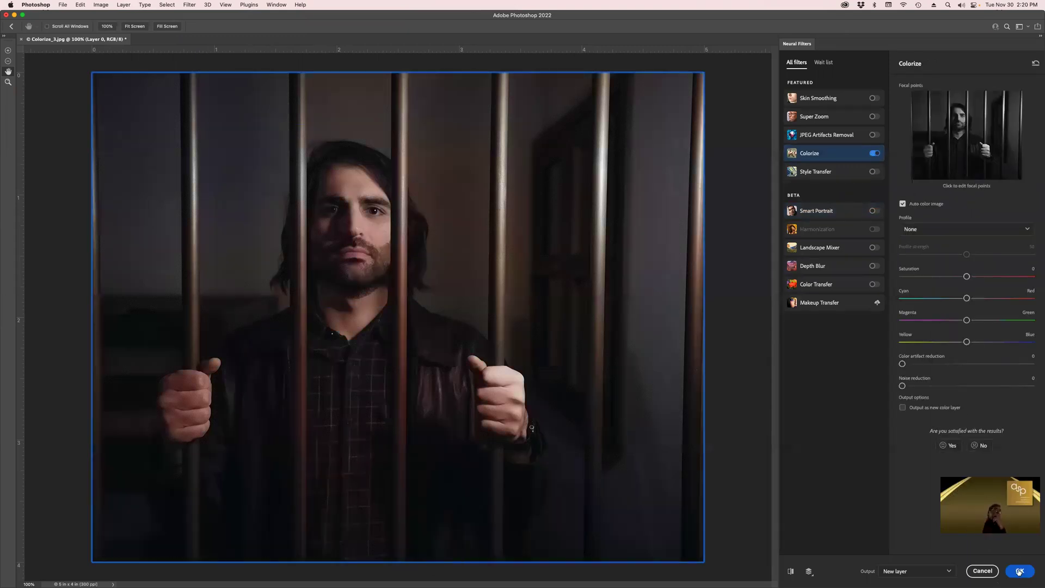
click(1019, 571)
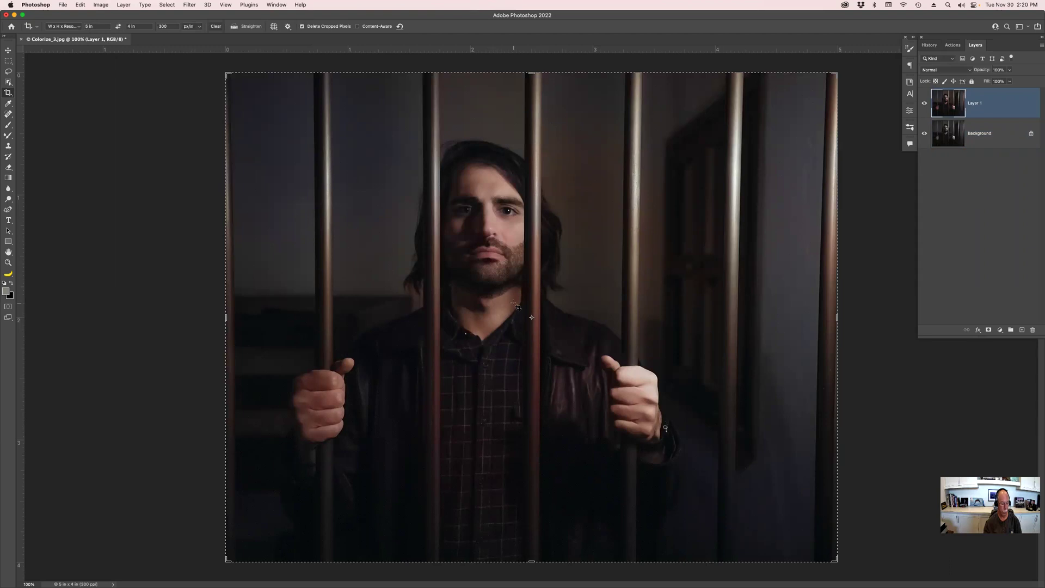
key(z)
click(507, 275)
click(517, 294)
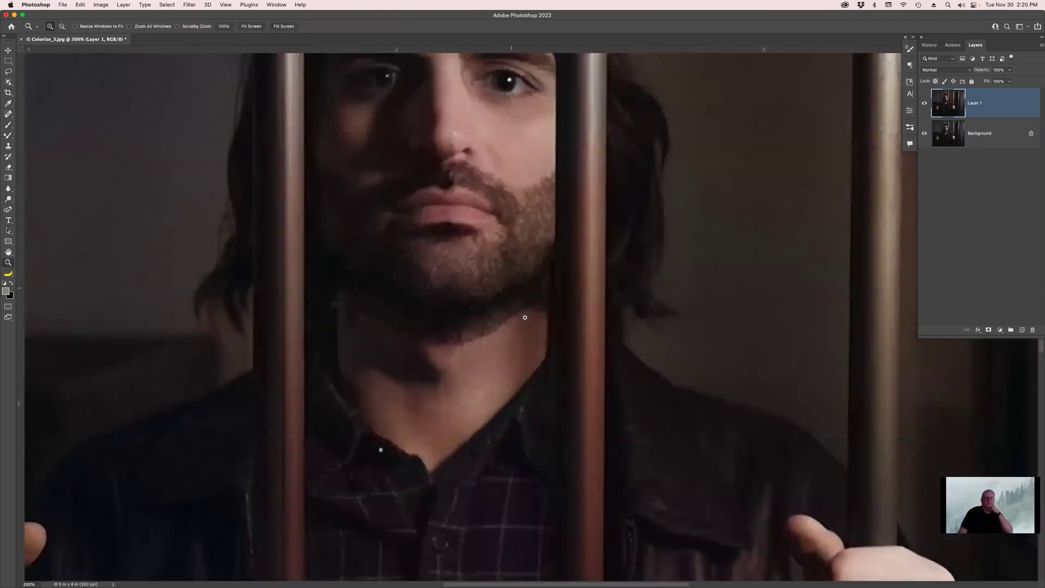
drag(581, 384, 559, 205)
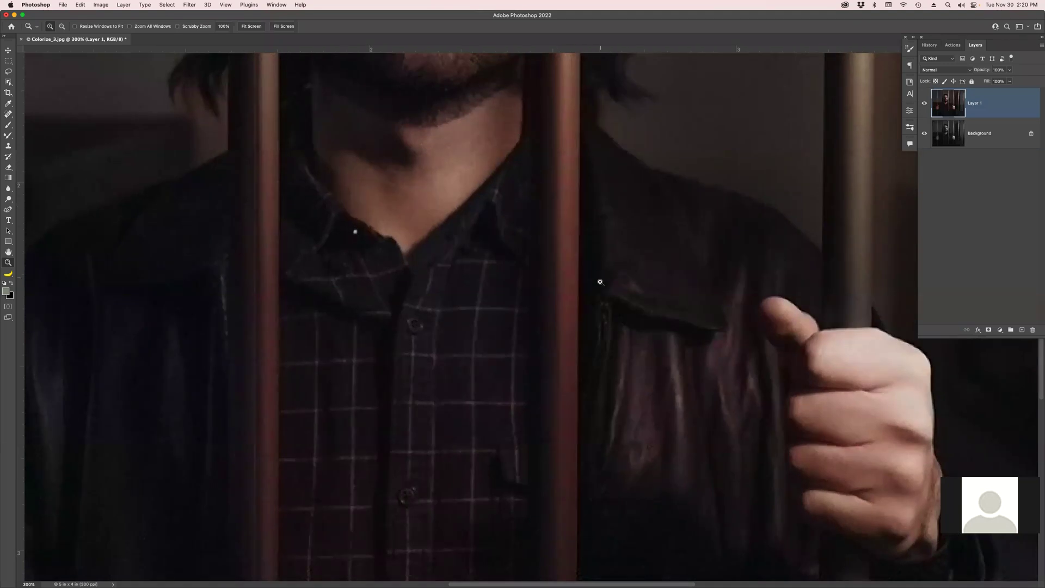
key(super+0)
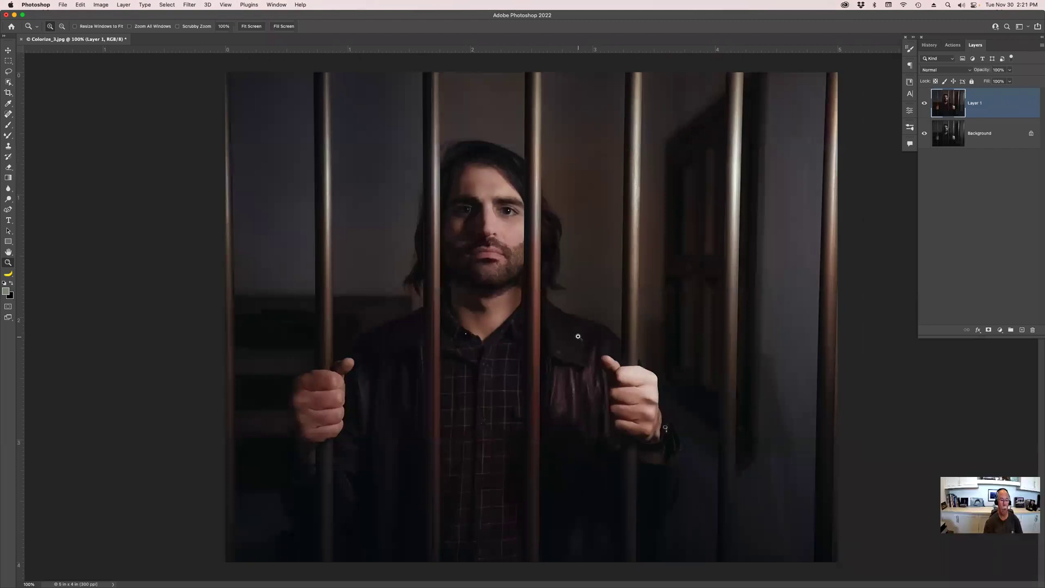
Close Colorize_3.jpg without saving, switch to Bridge and open Depth_Blur.jpg in Photoshop
key(super+w)
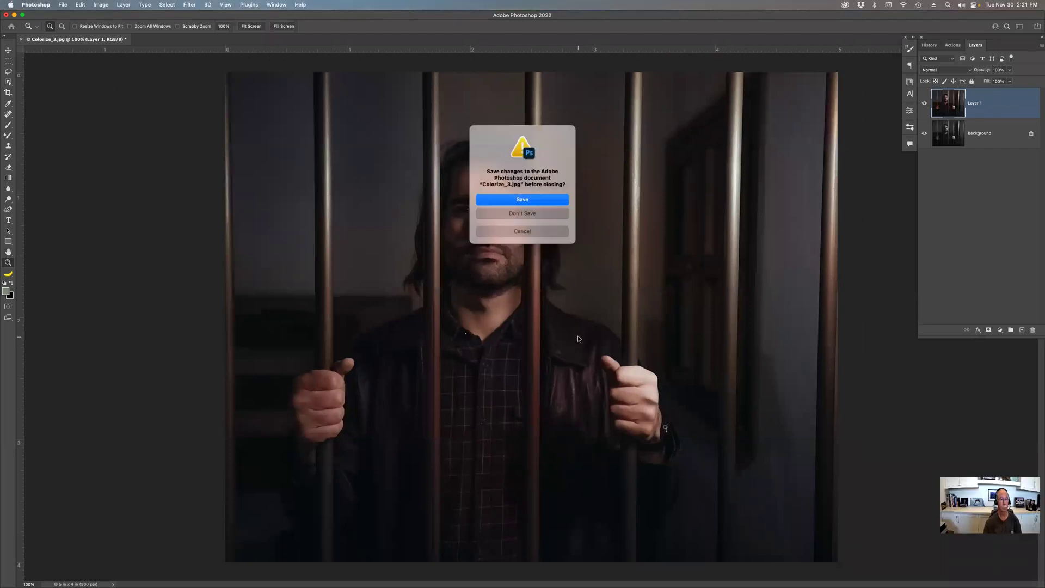
click(533, 214)
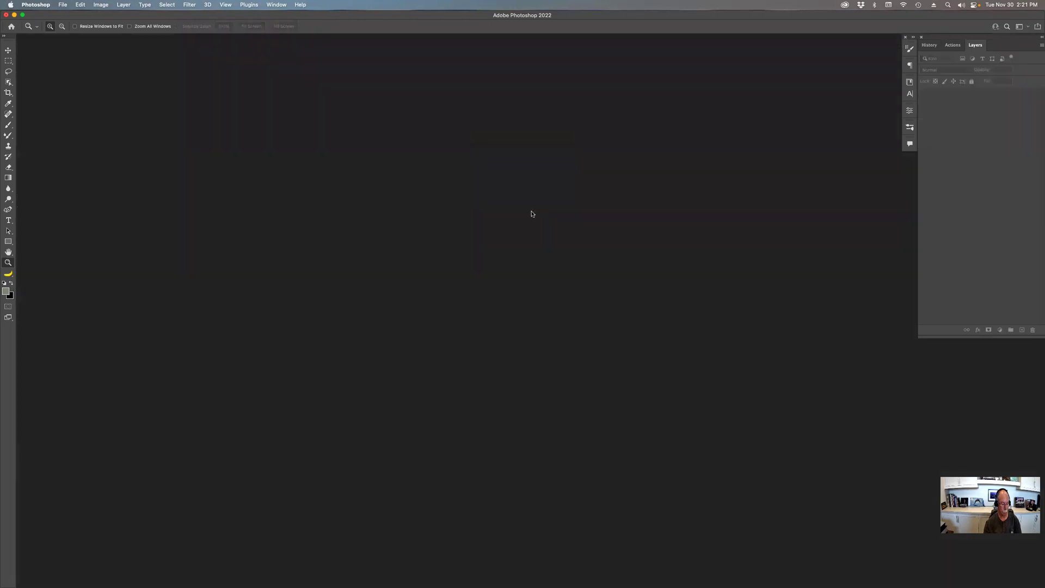
key(super+Tab)
scroll(1031, 451, down, 3)
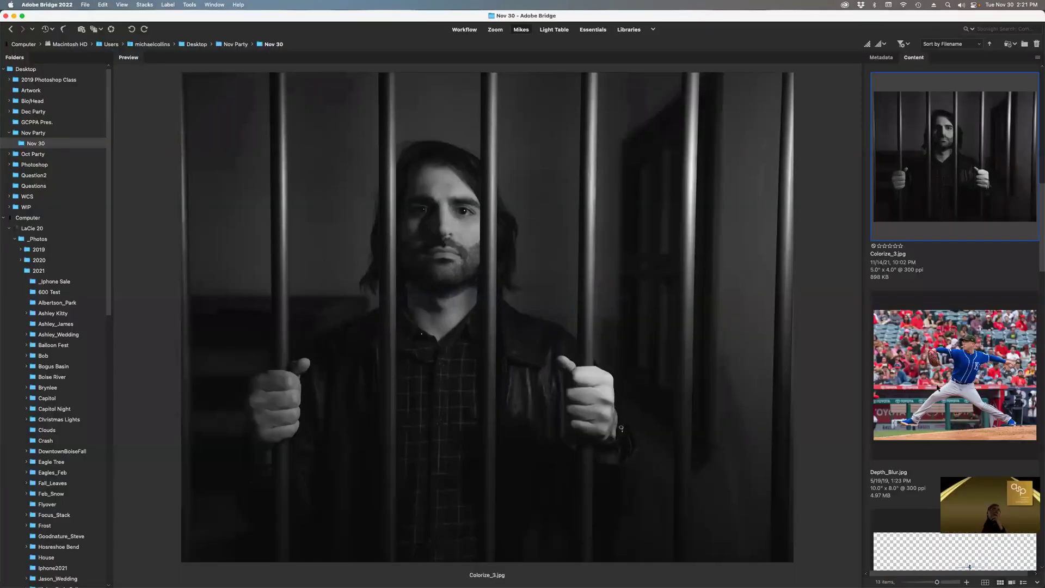
double_click(936, 386)
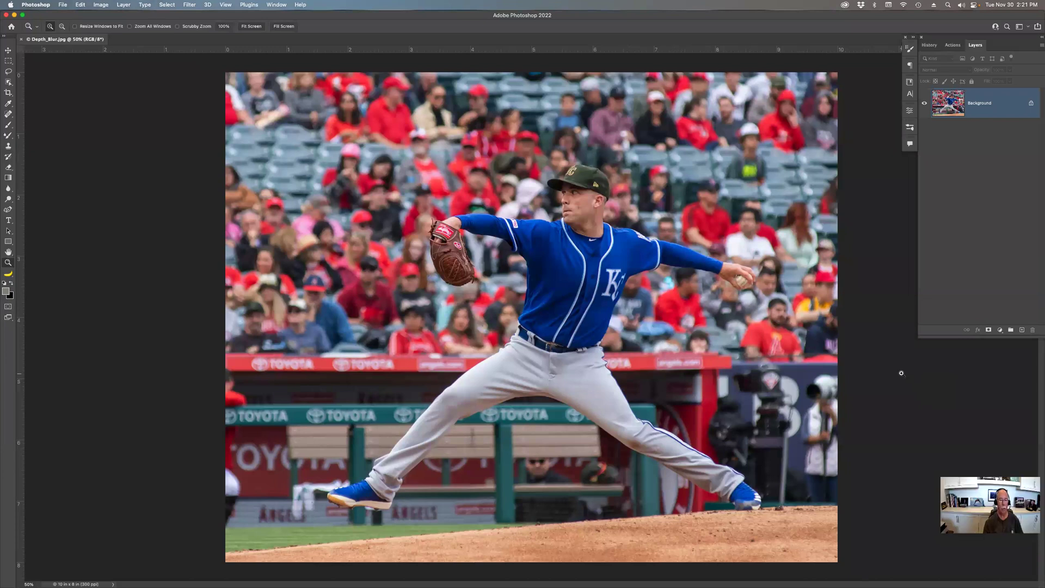
Turn on the Depth Blur neural filter for the pitcher photo and set the blur strength to 80
click(189, 5)
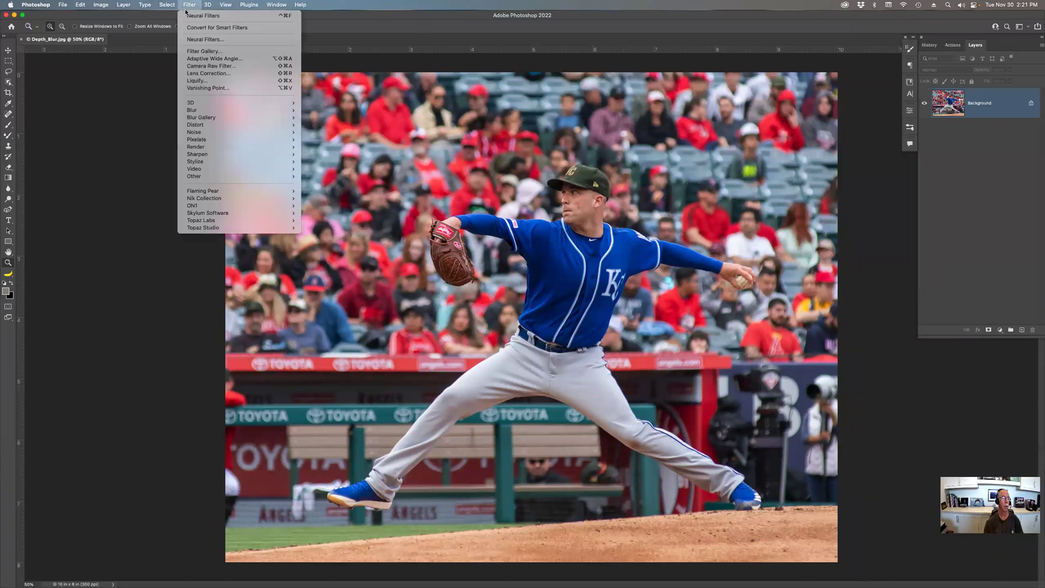
click(199, 43)
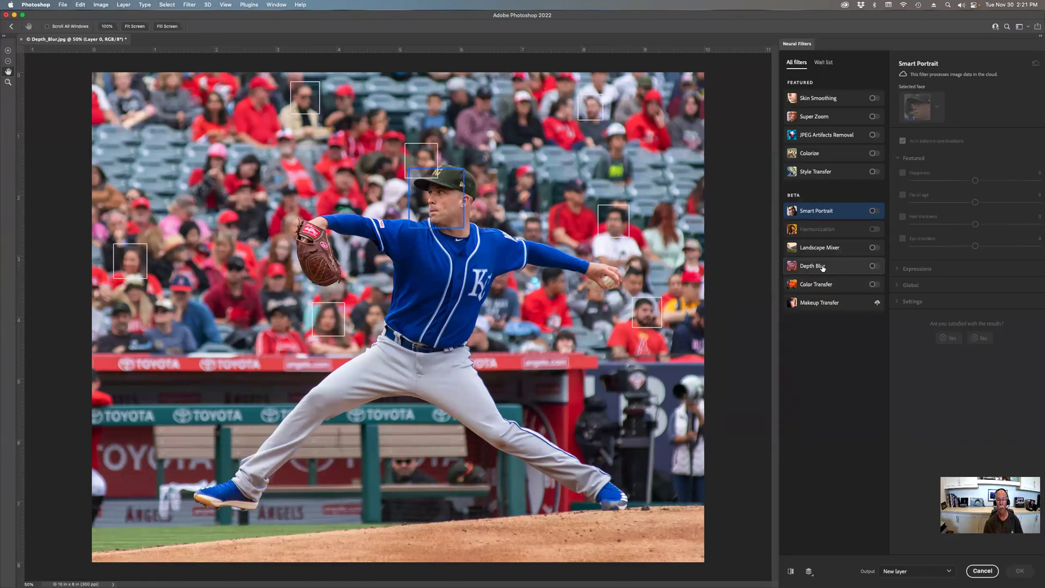
click(874, 266)
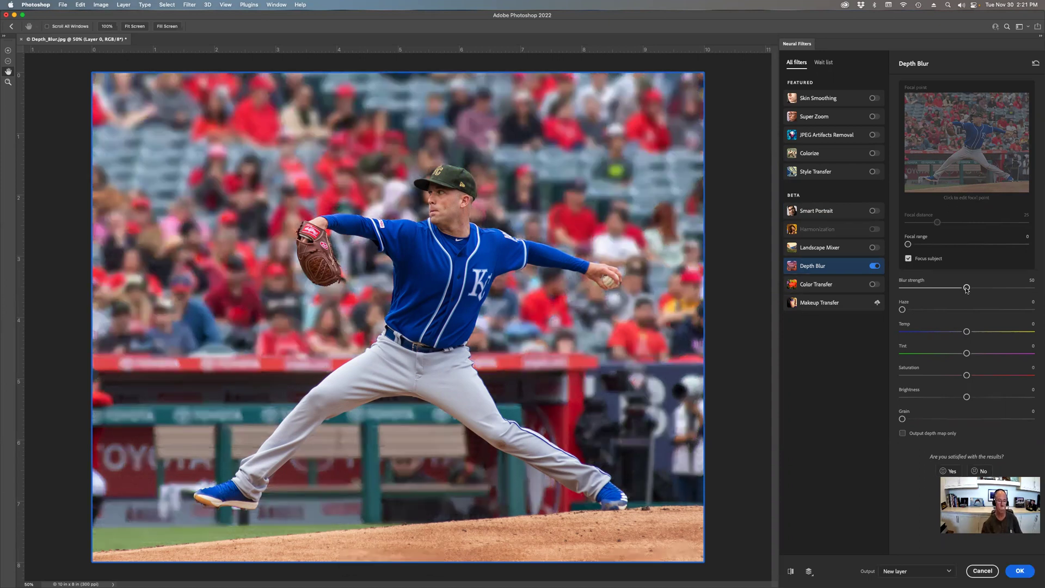
click(1009, 288)
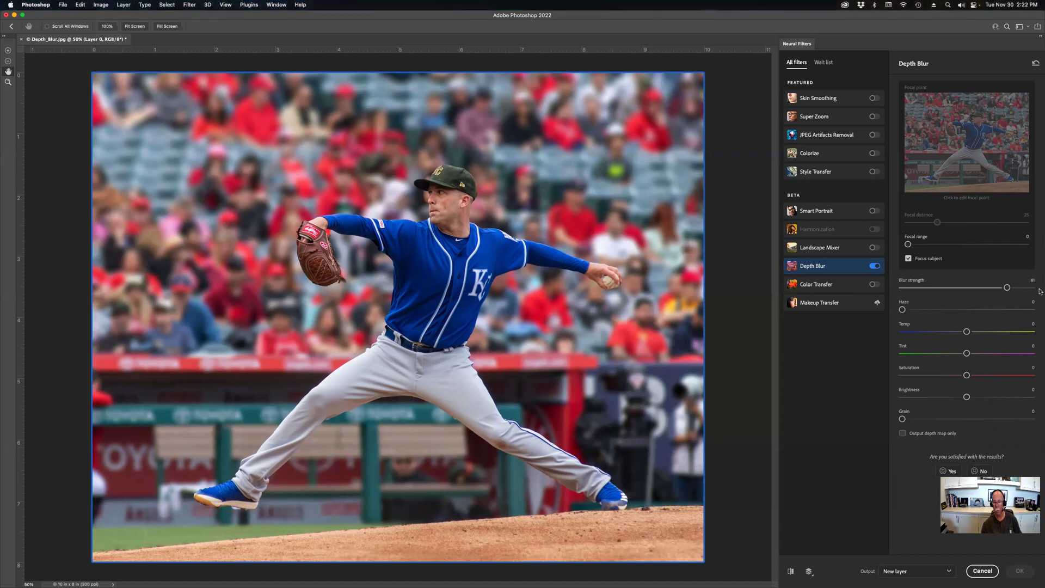
drag(1007, 288, 1006, 287)
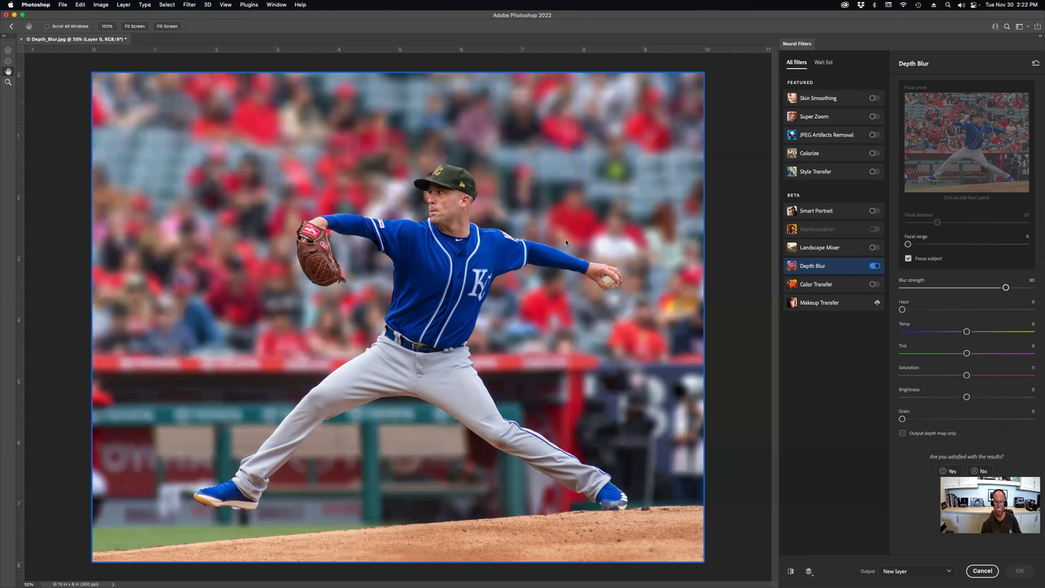
Raise the blur strength to 100 and examine the edges around the pitcher's head with Focus subject switched off and back on
key(super+z)
key(z)
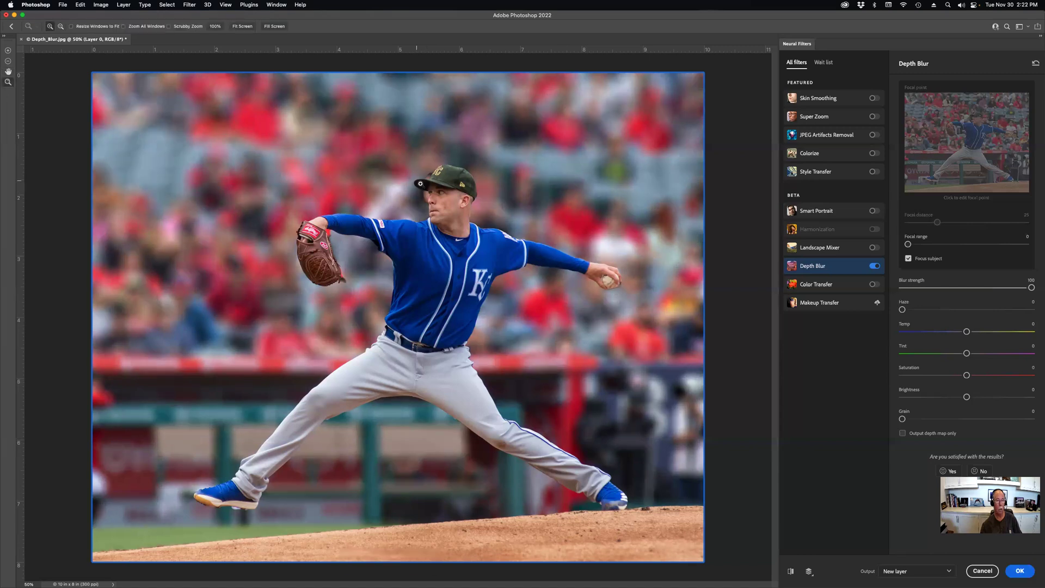
drag(402, 161, 543, 319)
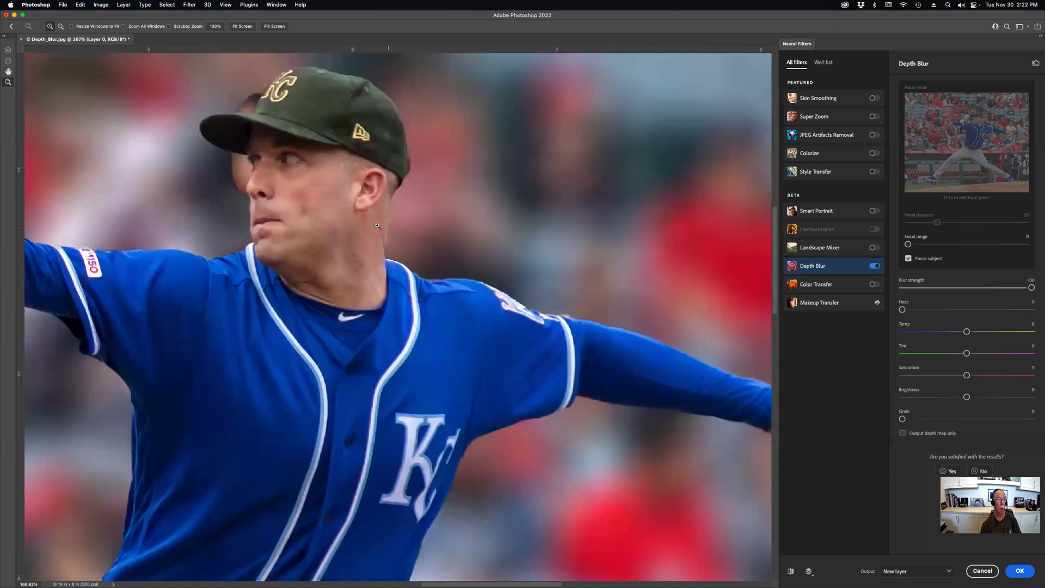
drag(320, 207, 465, 290)
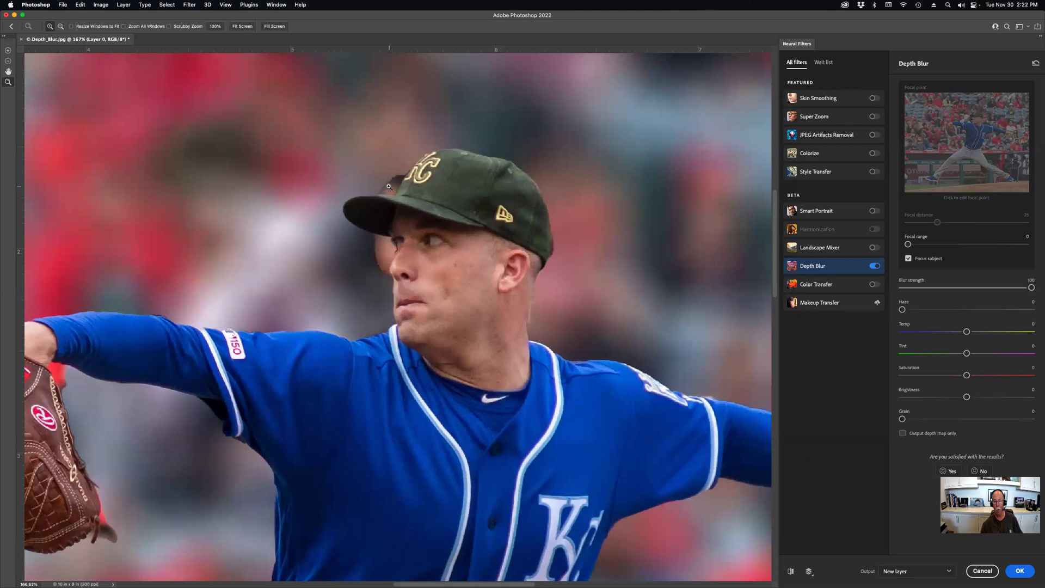
click(908, 260)
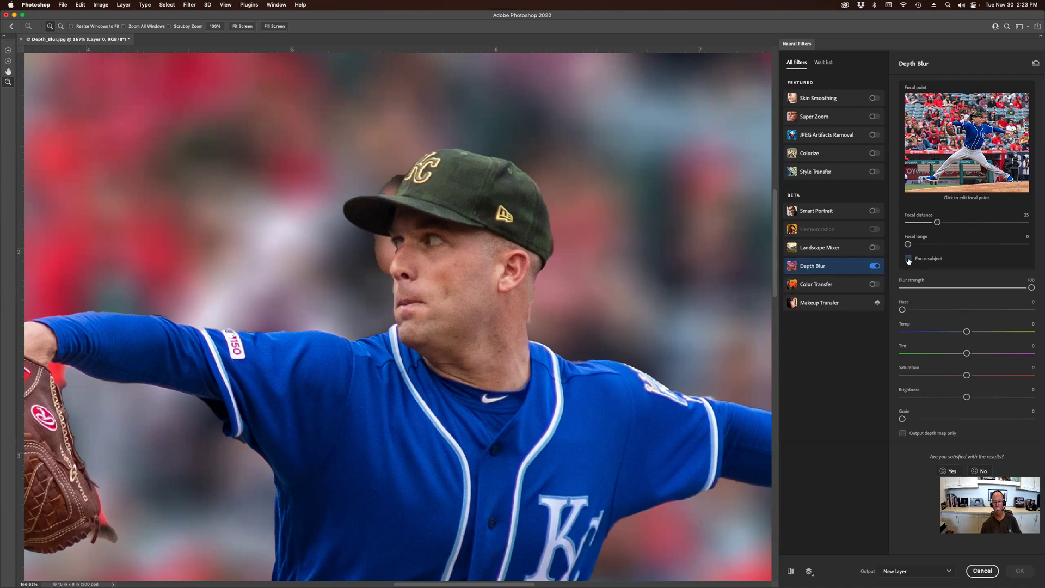
click(908, 259)
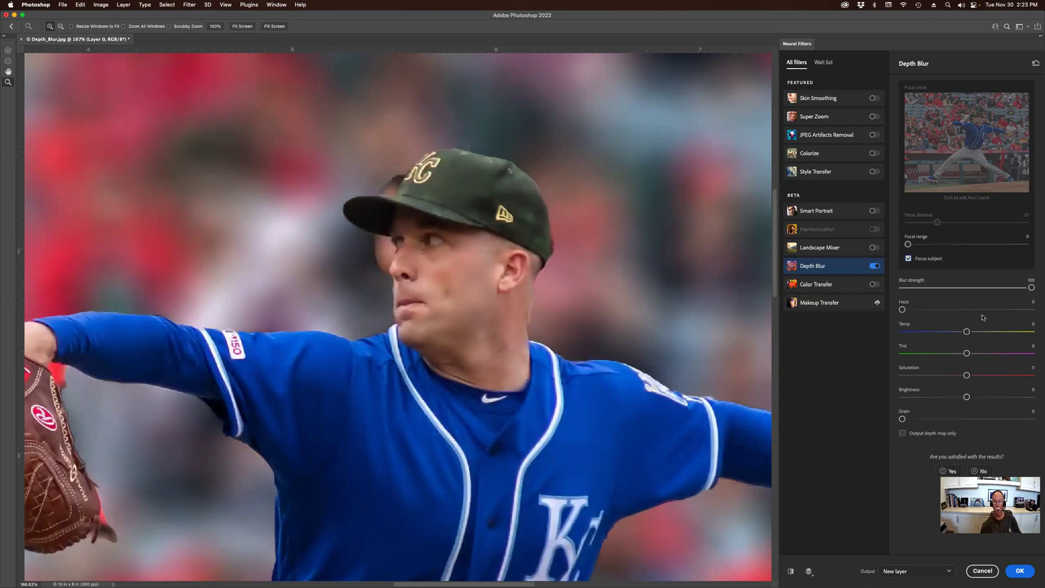
Reduce the Depth Blur strength to 54 and raise the focal range to 57
click(972, 290)
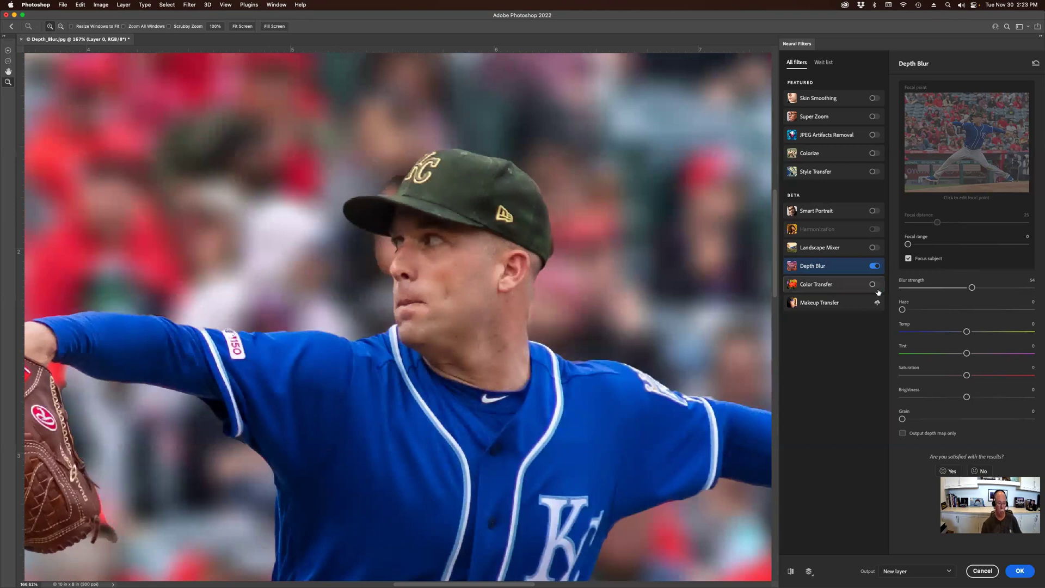
key(super+0)
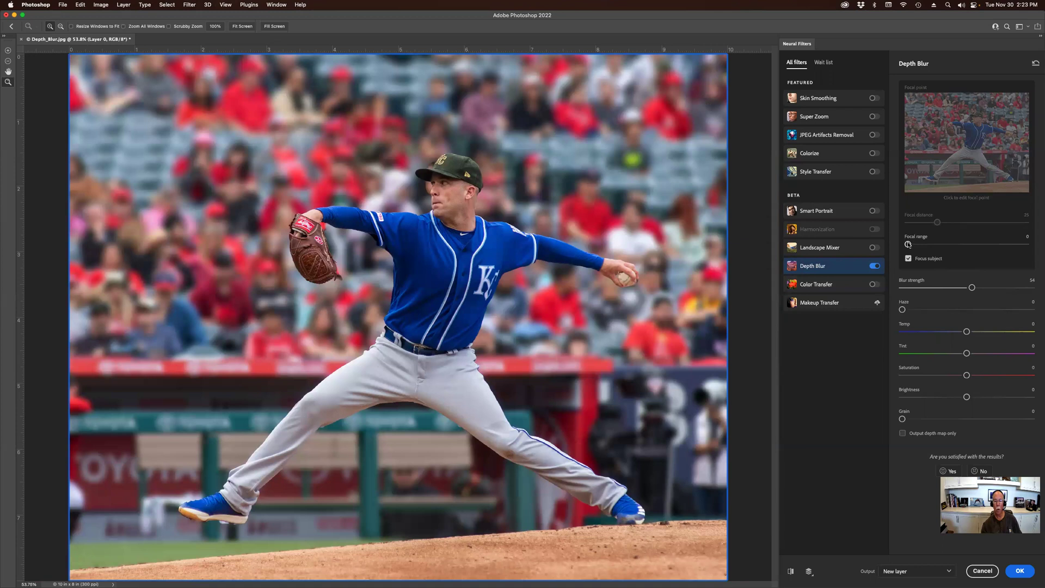
drag(909, 245, 947, 246)
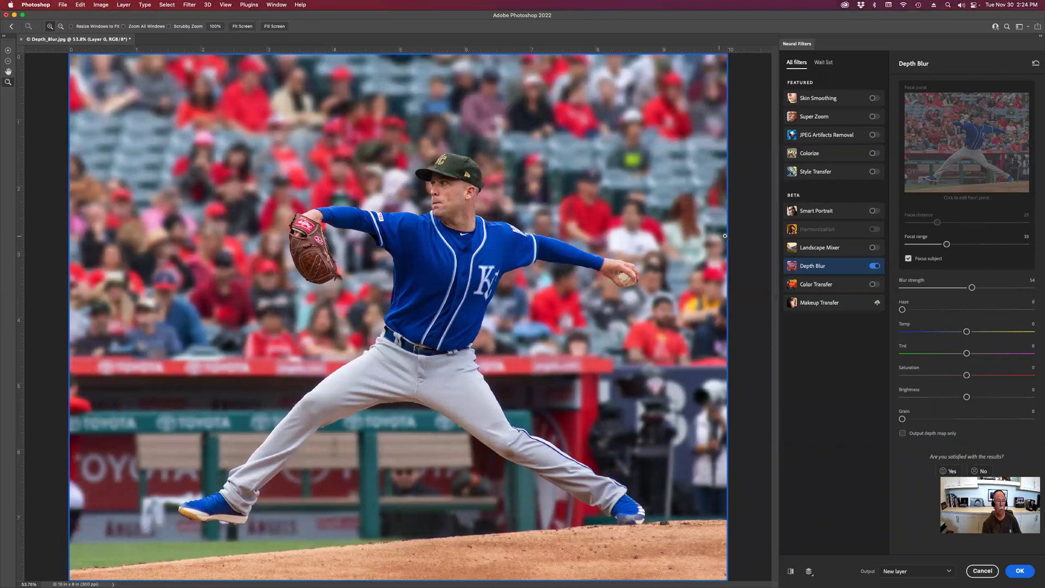
click(976, 245)
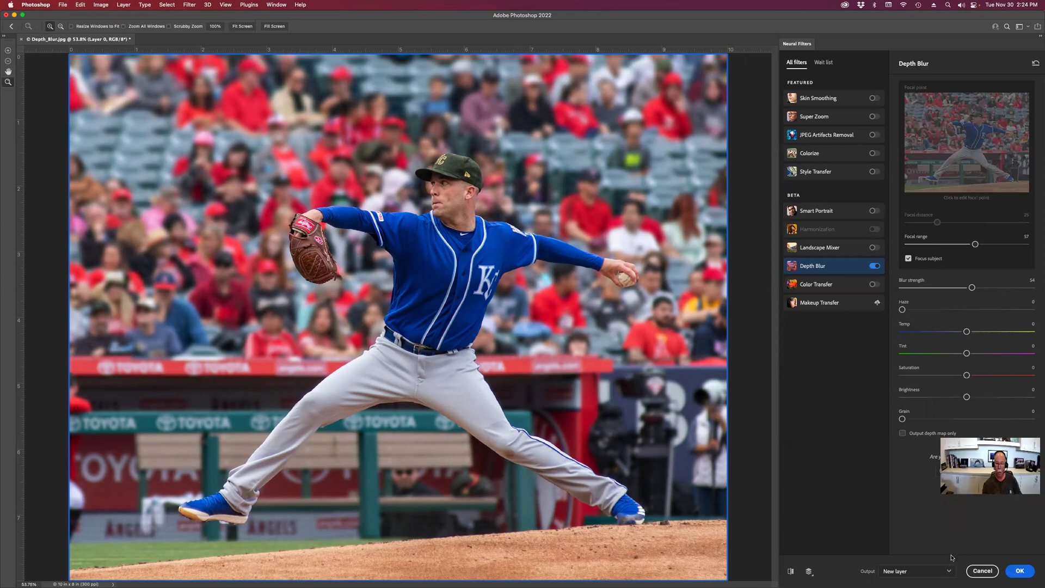
Output the Depth Blur result as a new layer with a mask and apply the filter
click(948, 571)
click(930, 556)
click(1018, 571)
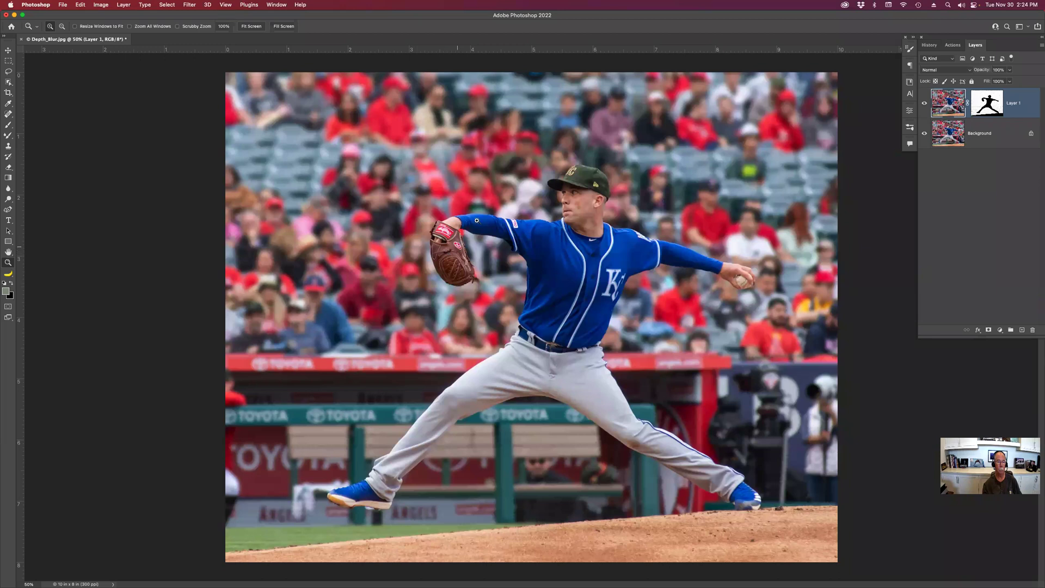
Paint Layer 1's mask with a small white brush around the cap brim and face to blur the spectator behind the pitcher
drag(466, 133, 709, 316)
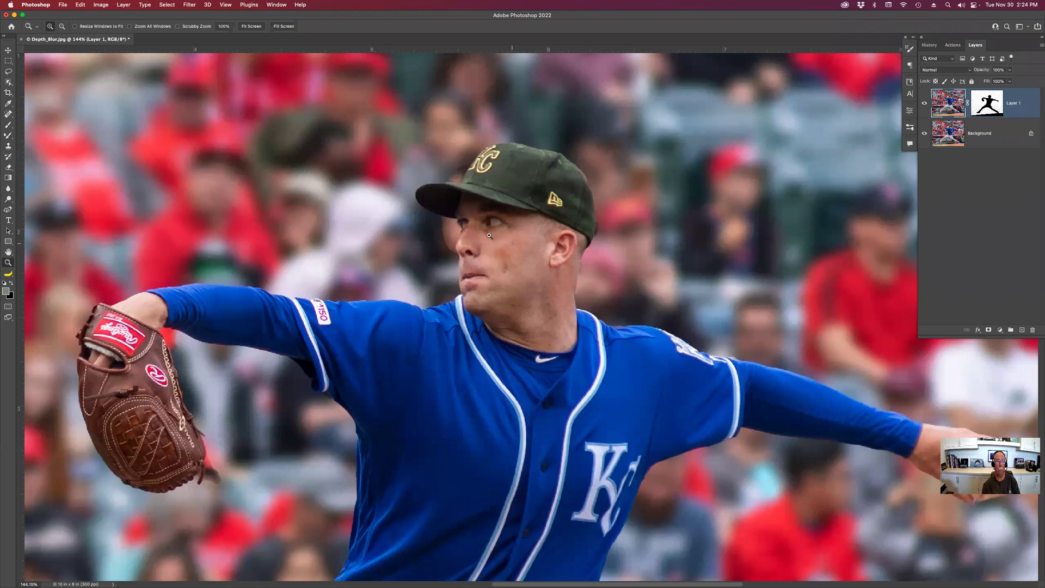
click(454, 224)
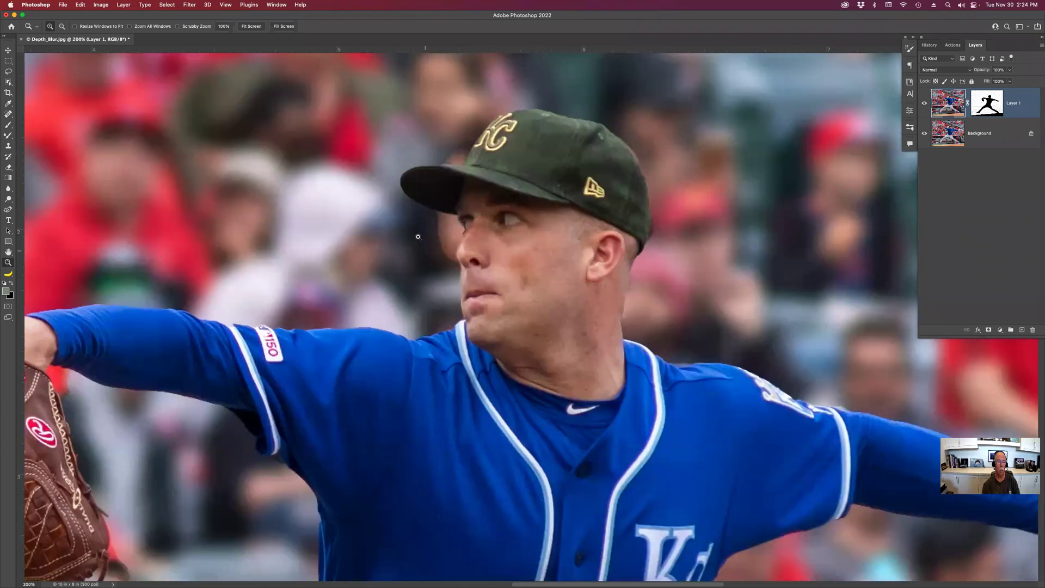
key(b)
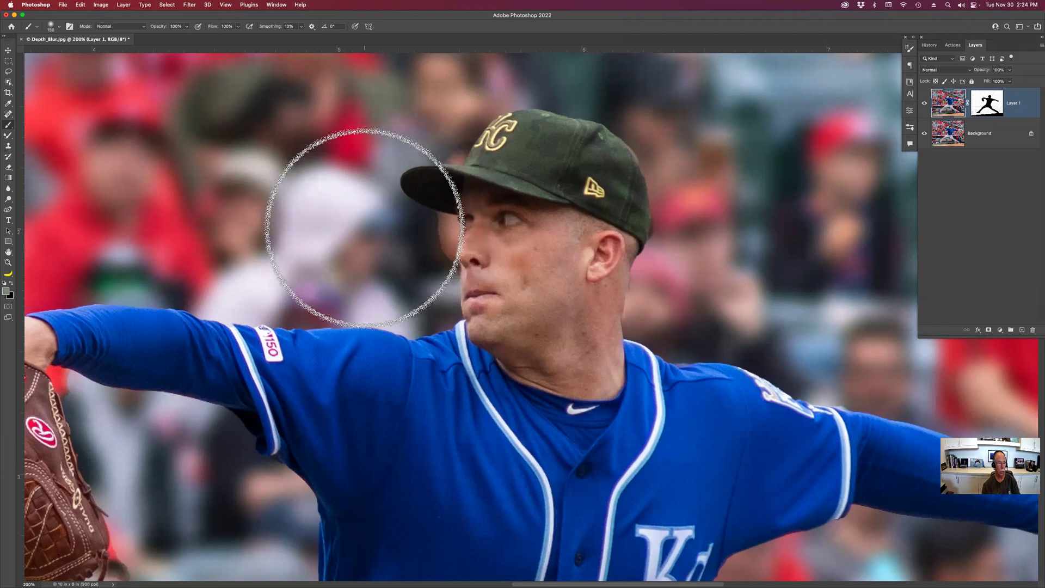
click(982, 103)
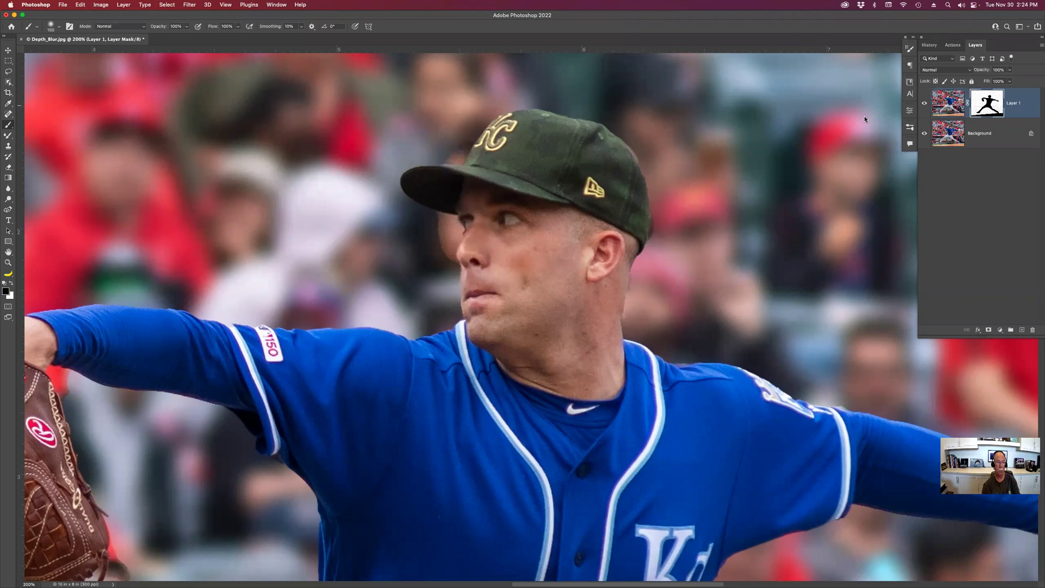
key(x)
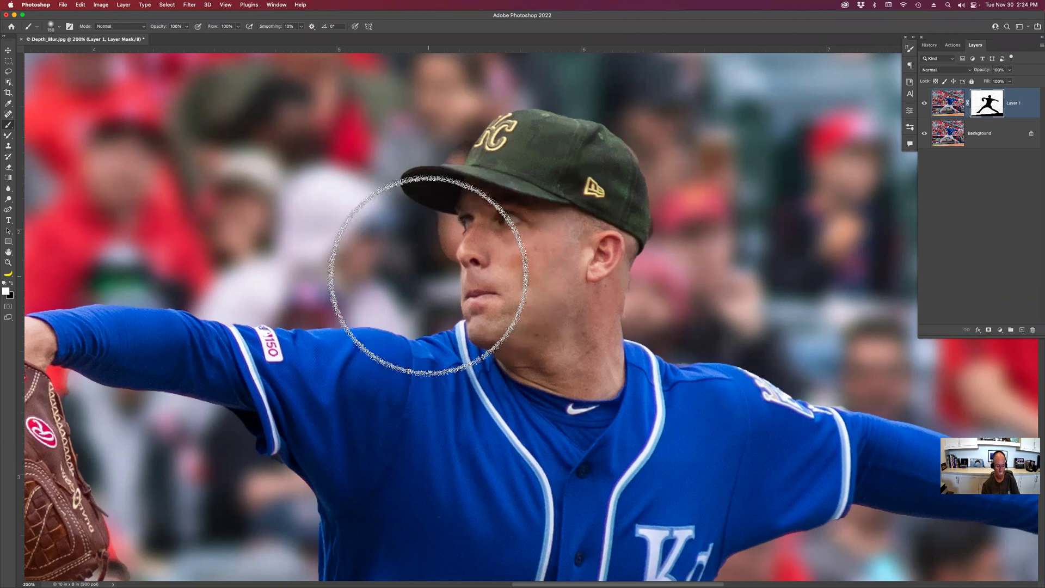
key(bracketleft)
key(bracketleft)
key(bracketleft)
key(bracketleft)
key(bracketleft)
key(bracketleft)
key(bracketleft)
key(bracketleft)
key(bracketleft)
key(bracketleft)
key(bracketleft)
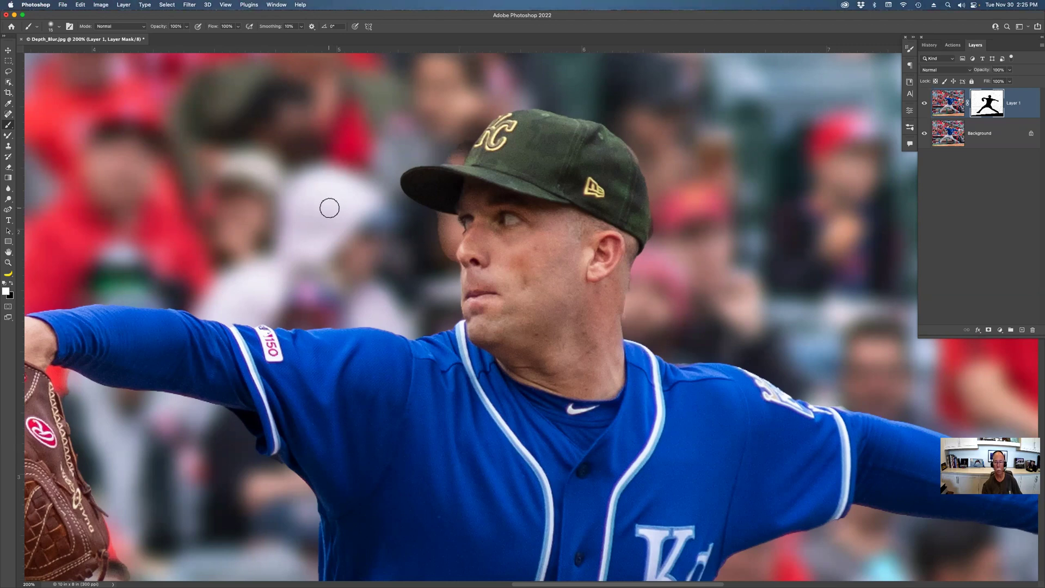
Review the blurred background across the whole photo, comparing it with Layer 1 shown and hidden
key(super+0)
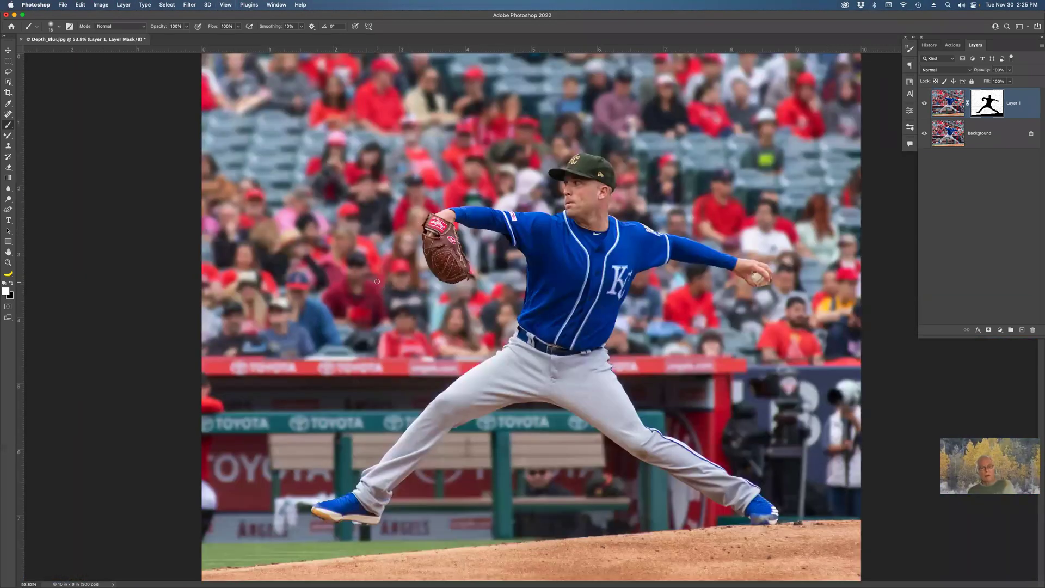
key(z)
drag(457, 127, 696, 339)
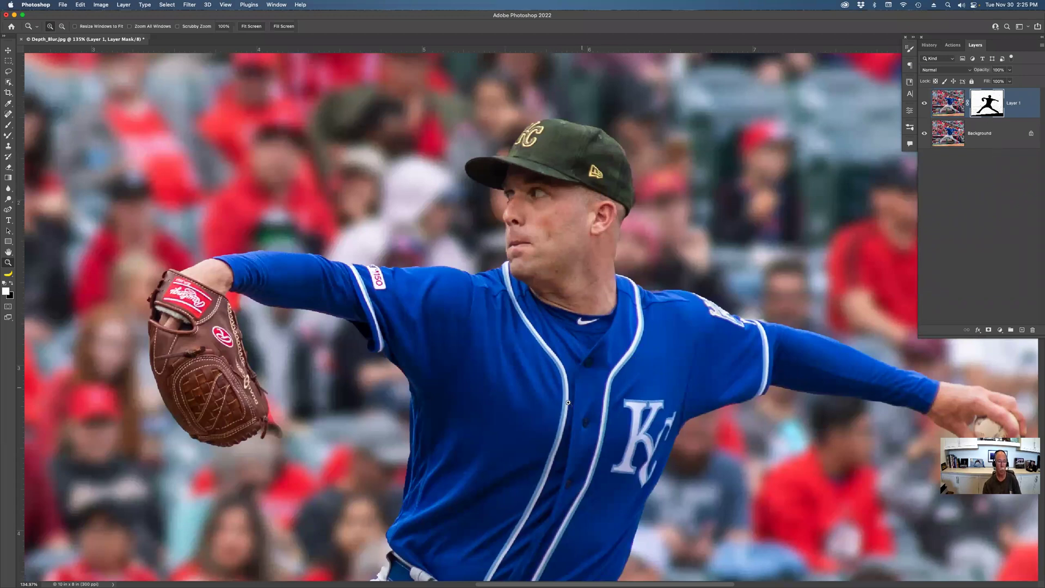
key(super+minus)
key(super+minus)
key(super+minus)
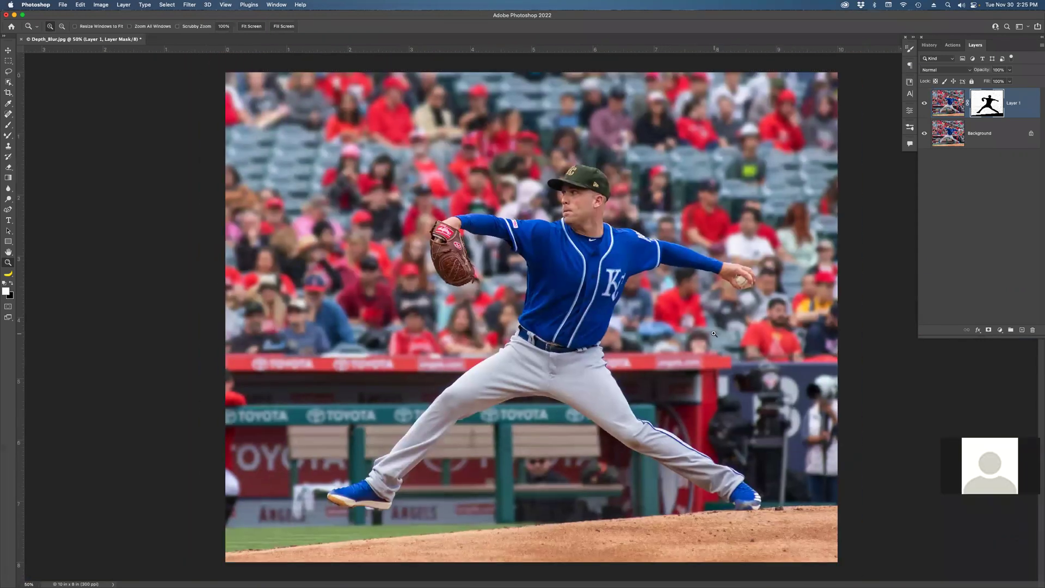
click(925, 104)
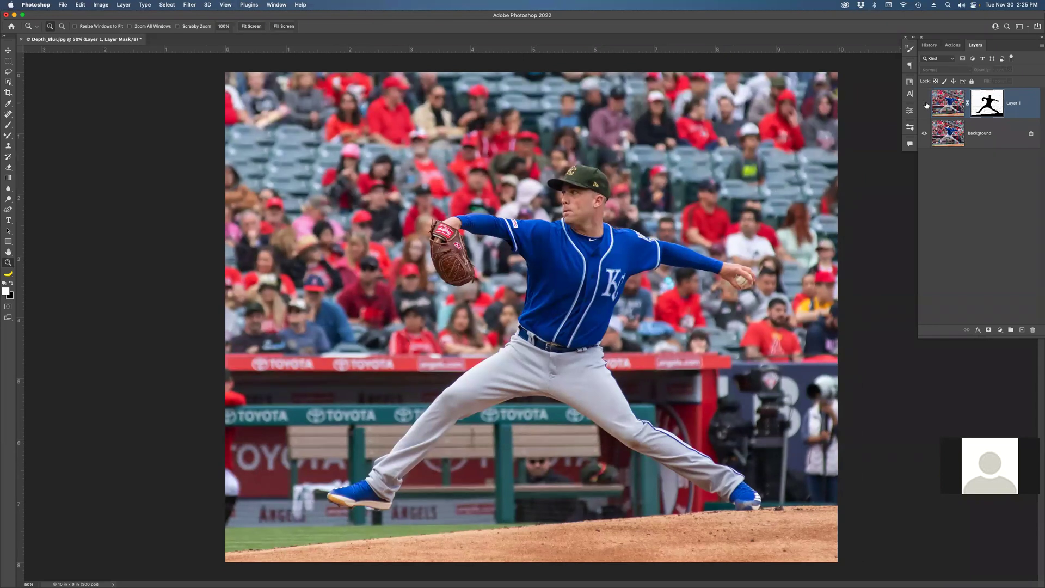
click(925, 104)
click(925, 104)
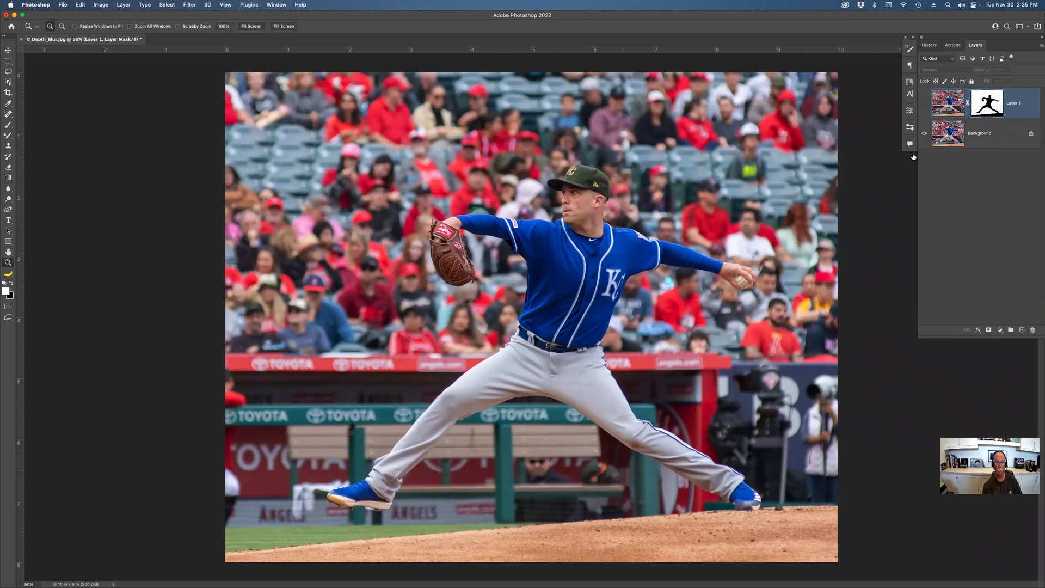
Compare the background around the pitcher's upper body up close with the blurred Layer 1 shown and hidden
drag(425, 99, 710, 324)
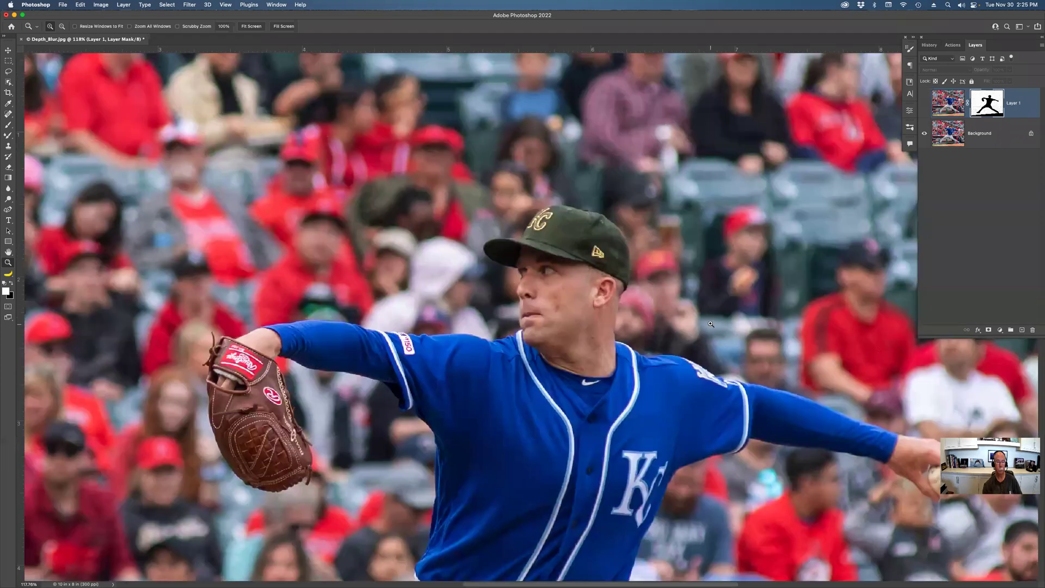
click(924, 106)
click(924, 106)
click(924, 107)
click(924, 106)
click(924, 106)
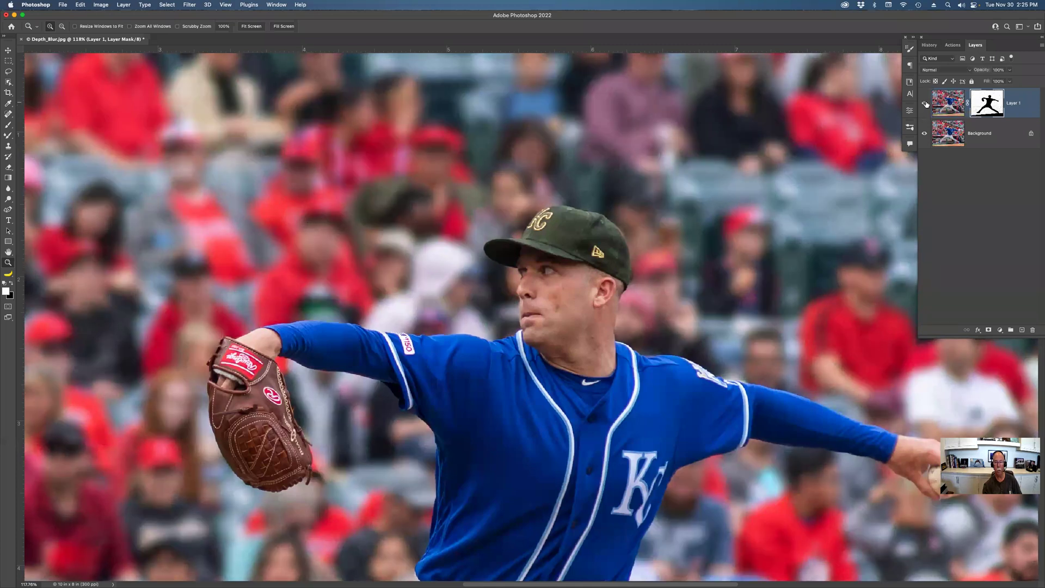
click(925, 104)
click(926, 103)
View Layer 1's mask on its own, return to the photo, and briefly disable and re-enable the mask
alt+click(984, 107)
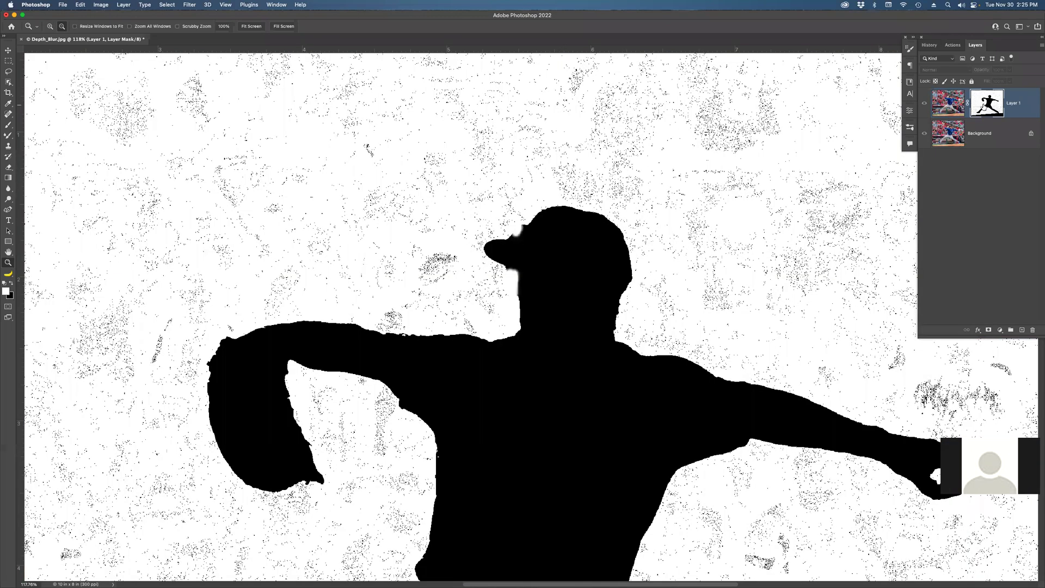
alt+click(984, 107)
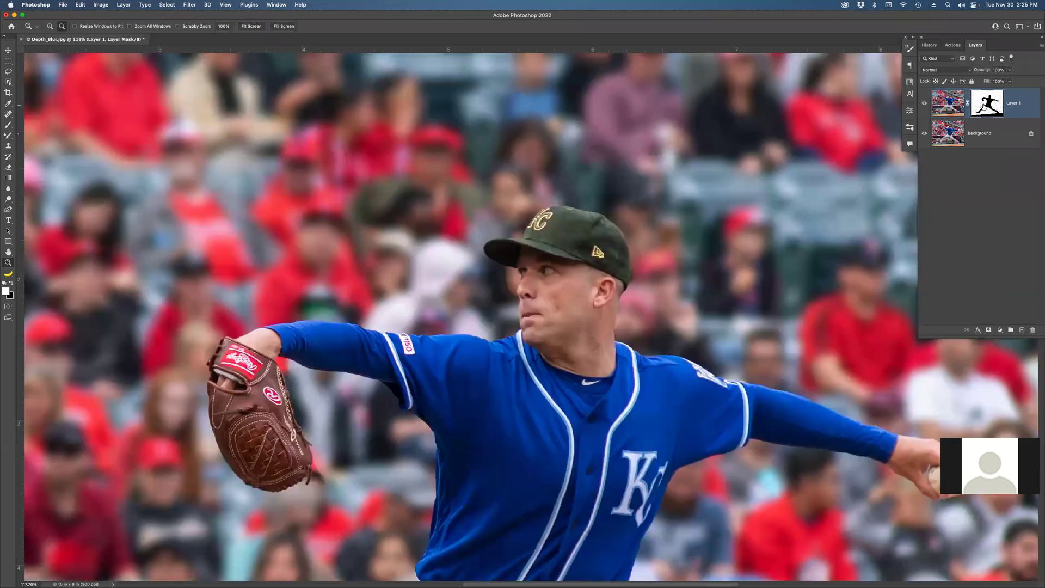
shift+click(983, 107)
shift+click(983, 107)
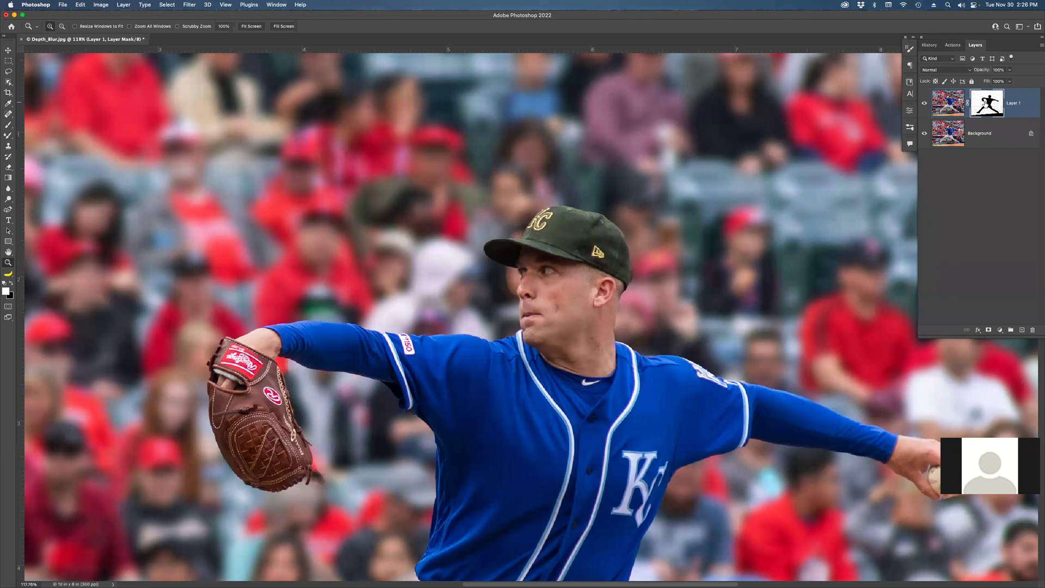
Recheck Layer 1's mask by disabling and re-enabling it, viewing it alone, and returning to the photo
shift+click(983, 107)
shift+click(983, 107)
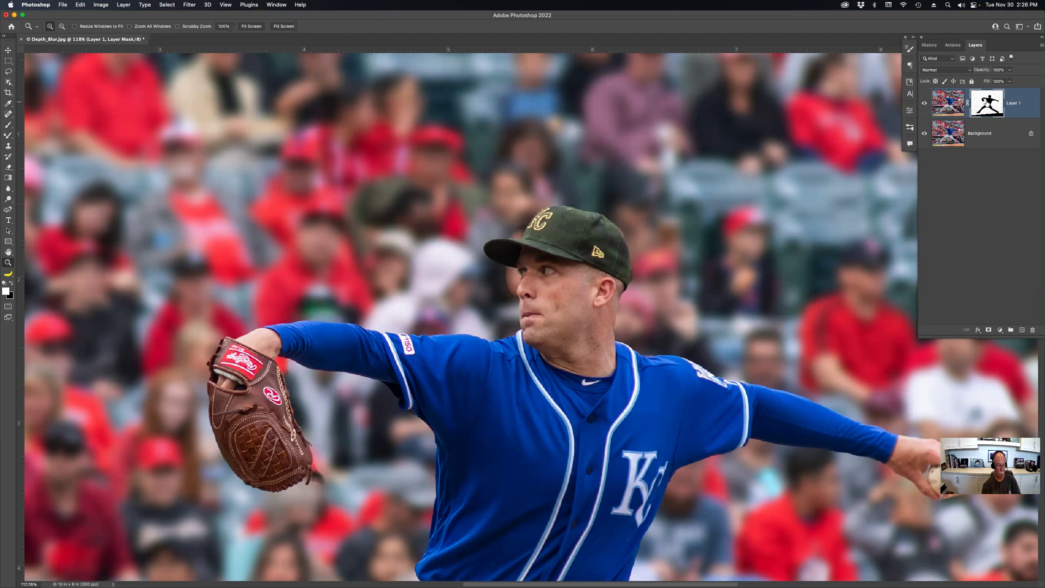
alt+click(987, 103)
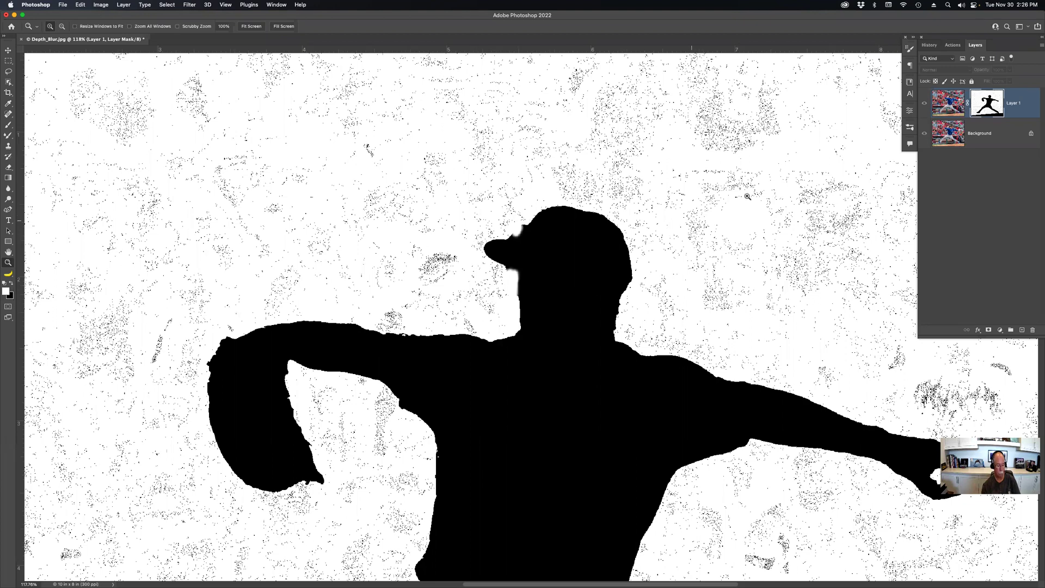
alt+click(988, 111)
alt+click(988, 111)
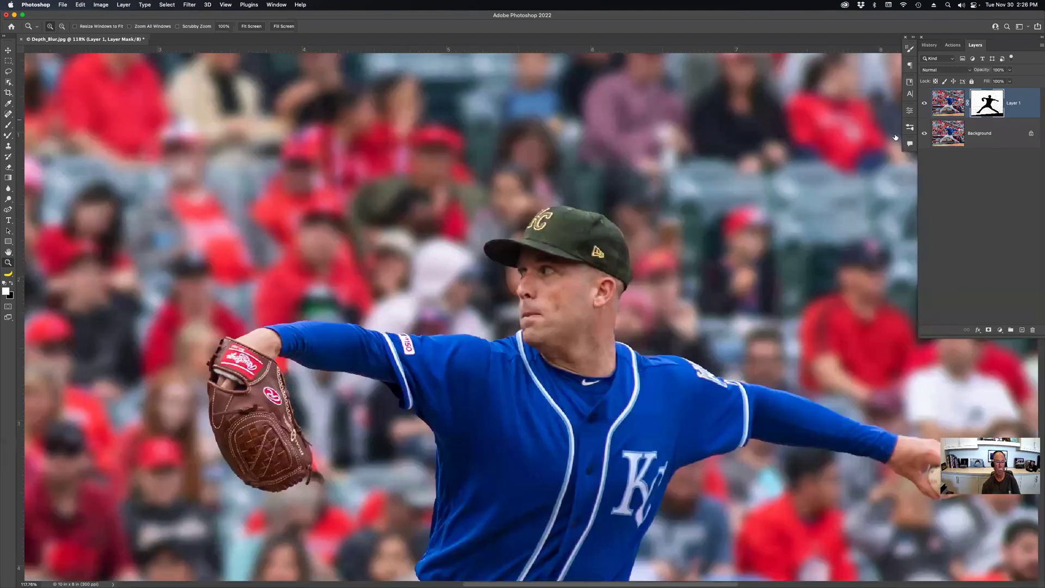
Fit the pitcher photo to the window and close Depth_Blur.jpg without saving the changes
key(super+0)
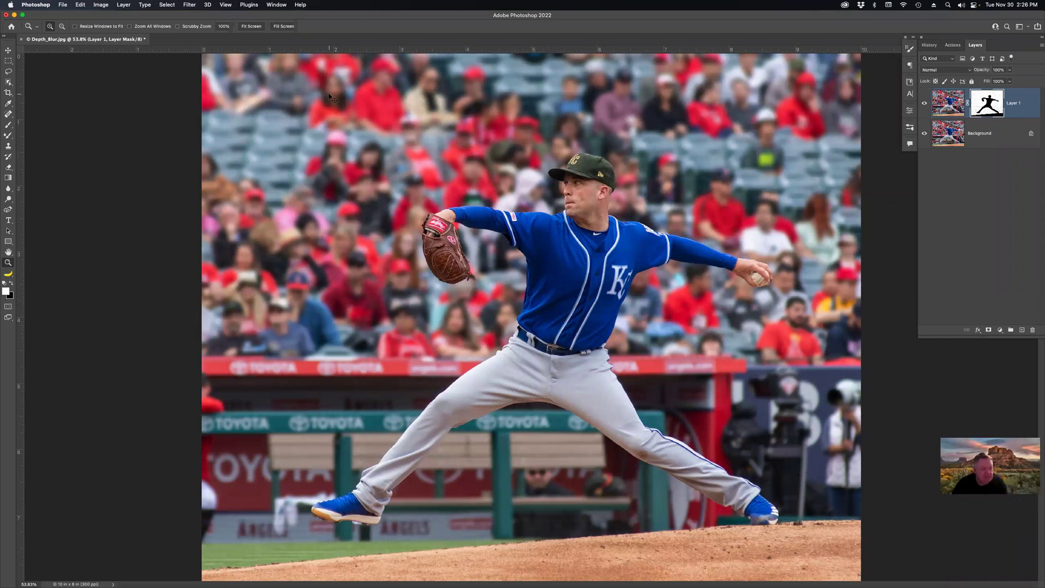
key(super+w)
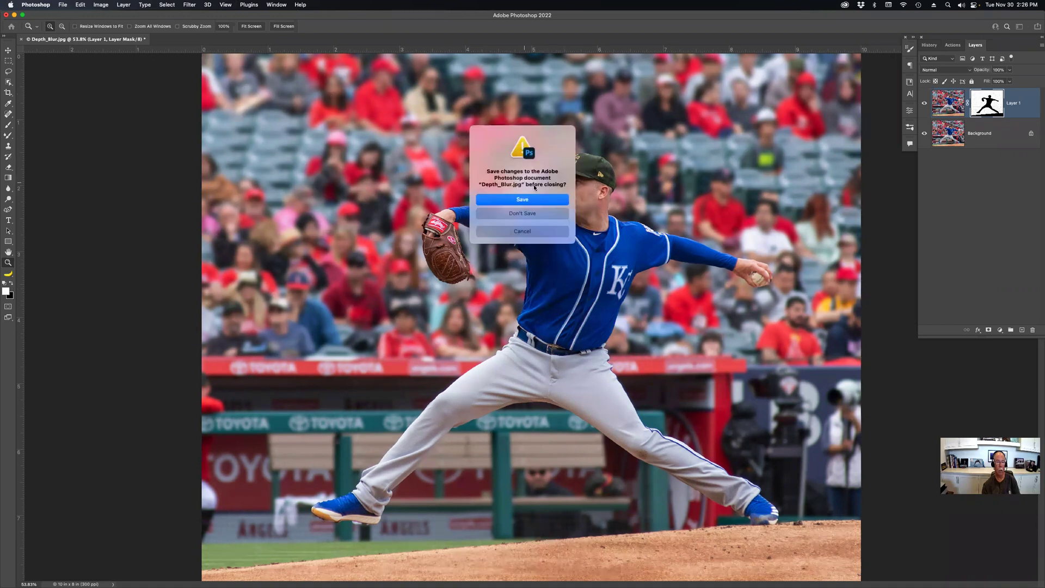
click(533, 214)
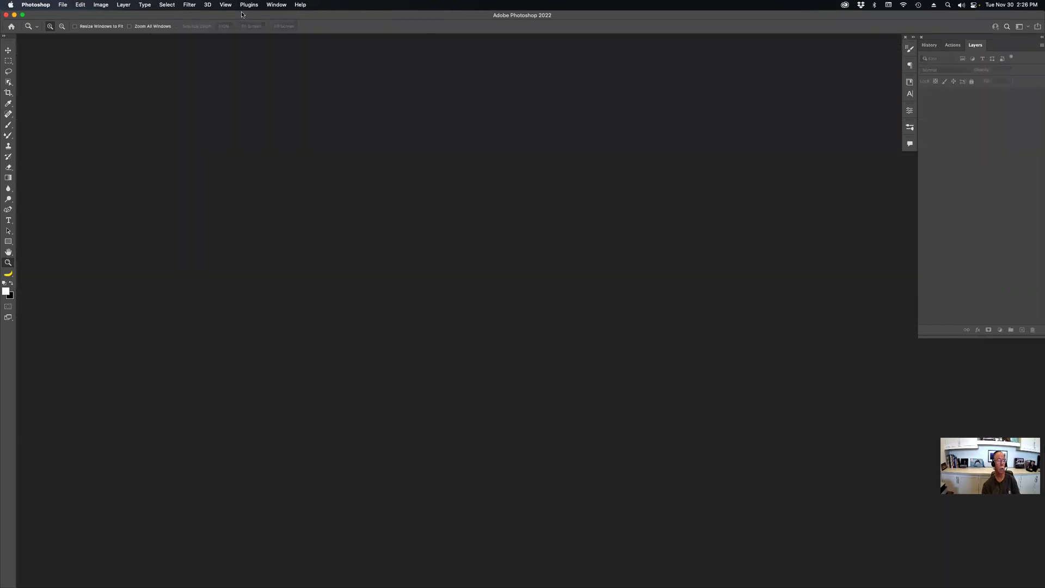
Switch to Adobe Bridge and open Harmonization_01.psd and Harmonization_02.jpg together in Photoshop
key(super+Tab)
scroll(933, 318, down, 3)
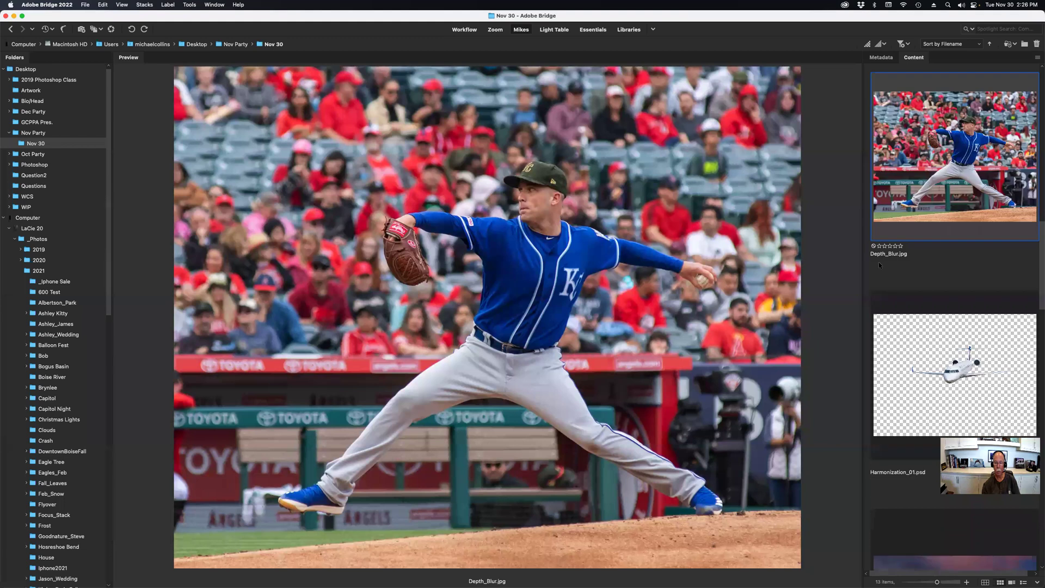
click(933, 320)
scroll(936, 338, down, 3)
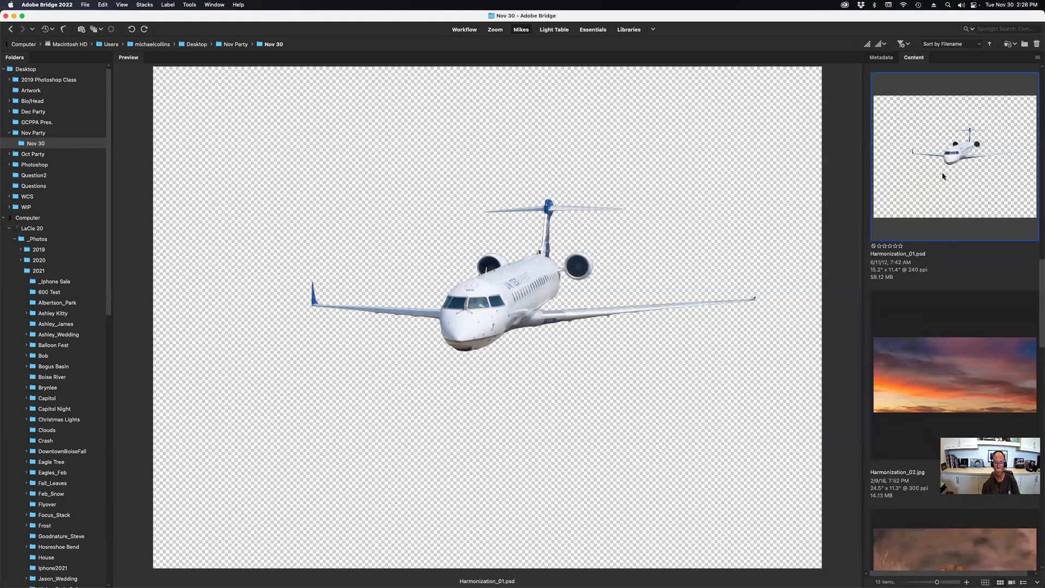
shift+click(933, 331)
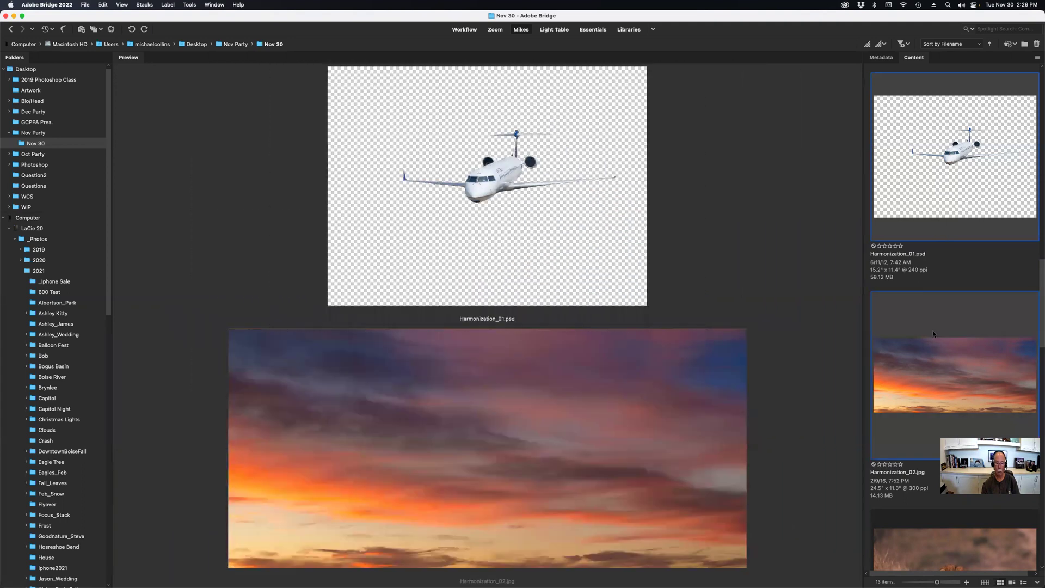
key(Return)
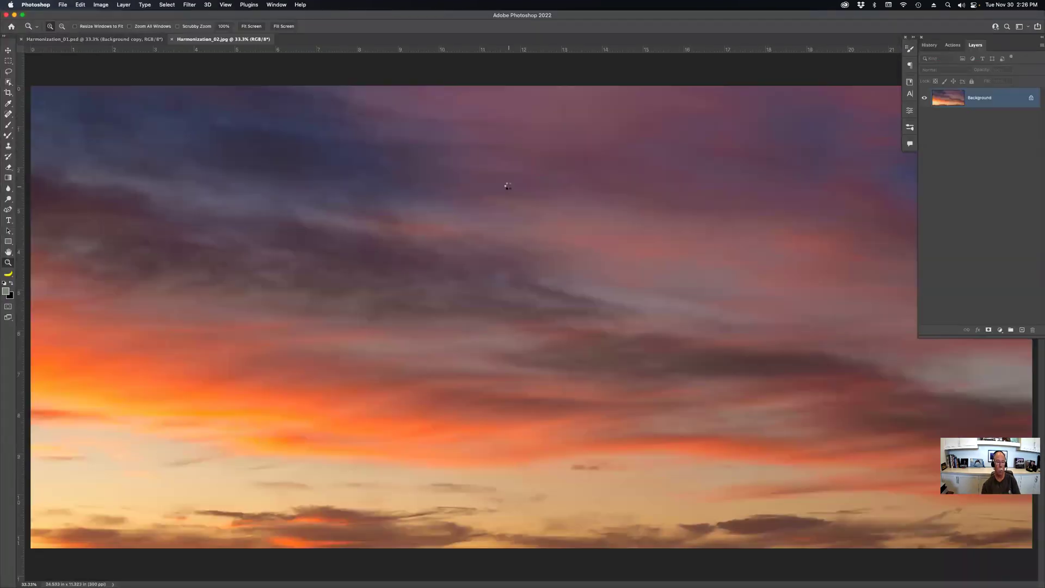
In Harmonization_01.psd, examine the original airport photo on the Background layer and leave that layer hidden
click(123, 41)
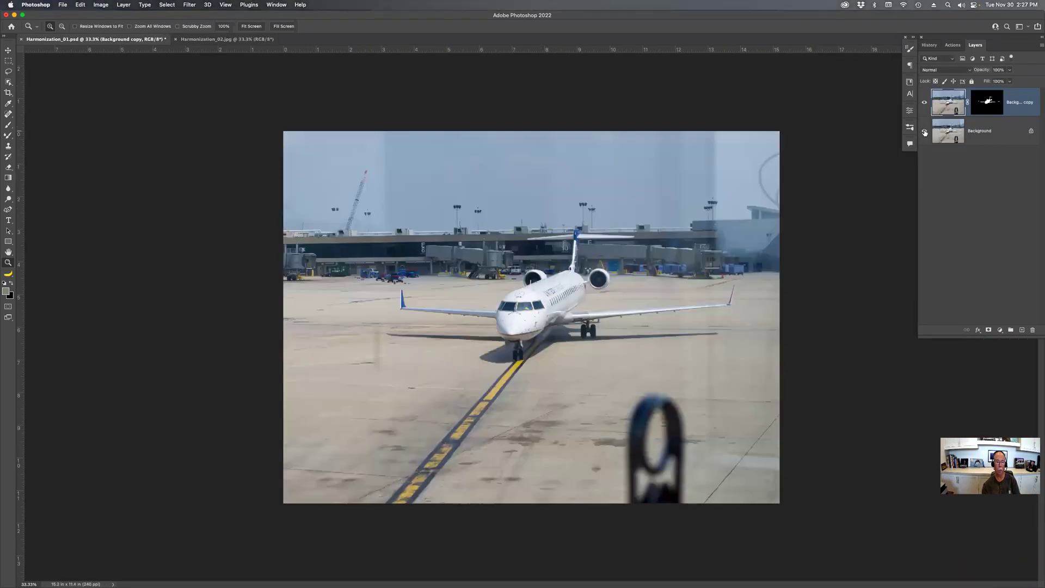
click(924, 132)
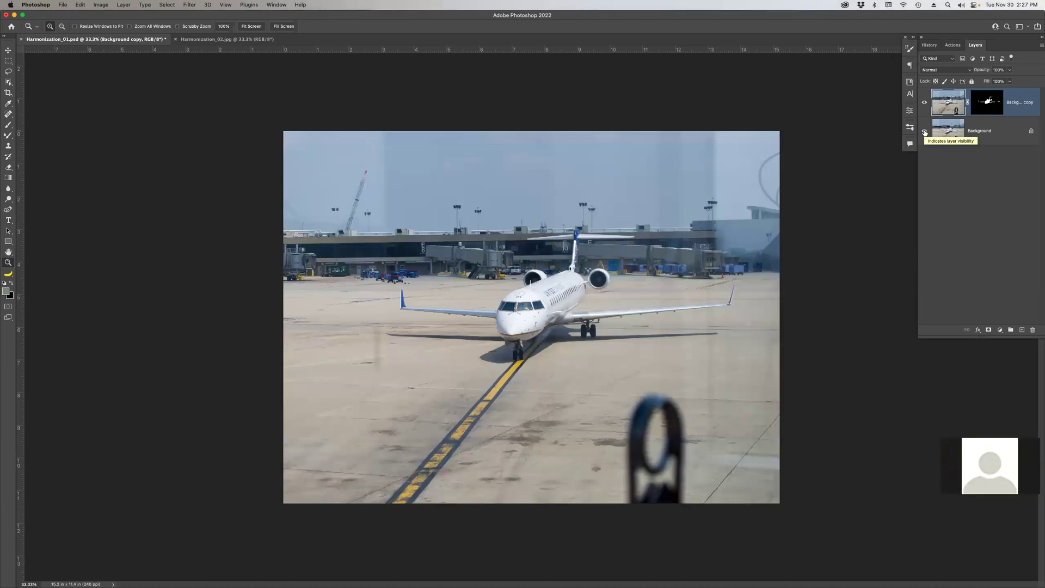
click(924, 132)
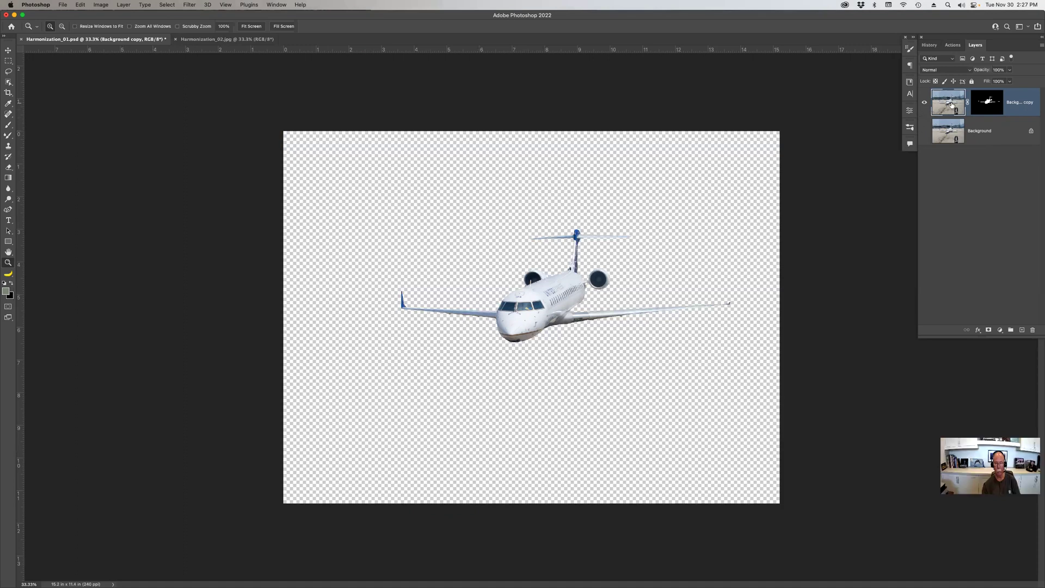
Copy the sunset sky from Harmonization_02.jpg into Harmonization_01.psd and place its layer beneath the airplane cutout
click(254, 41)
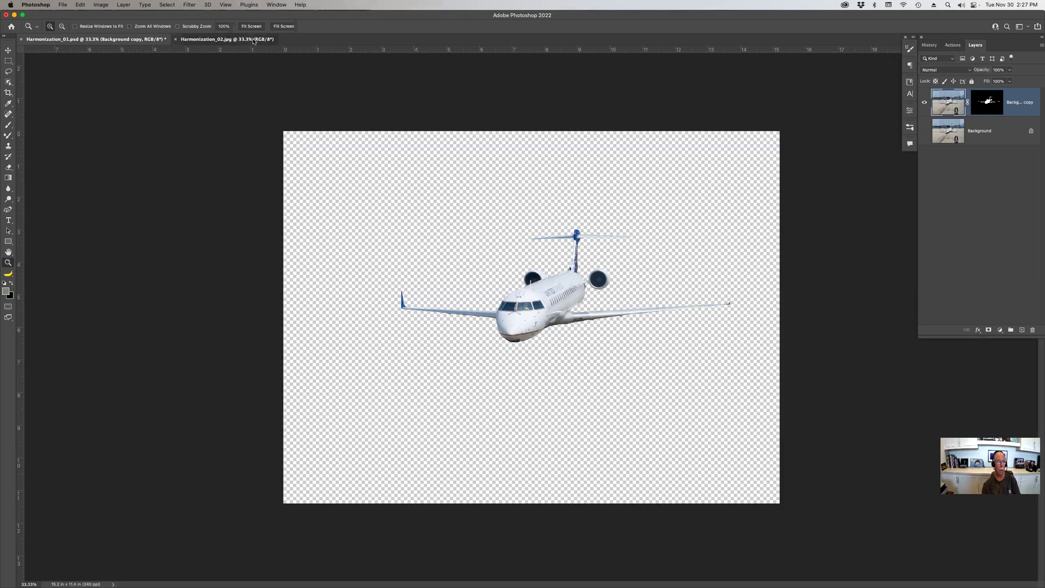
key(v)
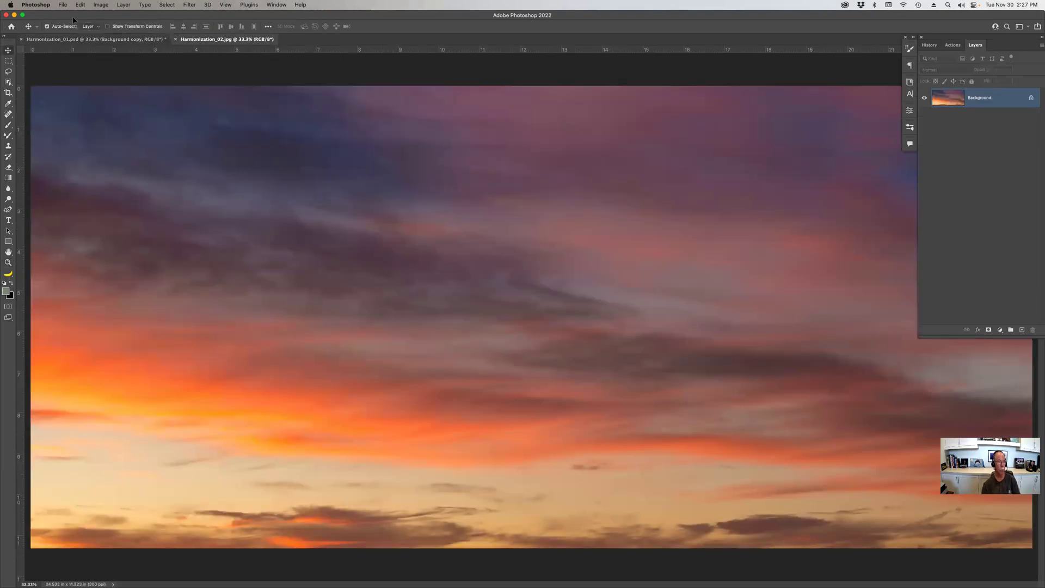
drag(128, 44, 396, 224)
drag(540, 332, 540, 332)
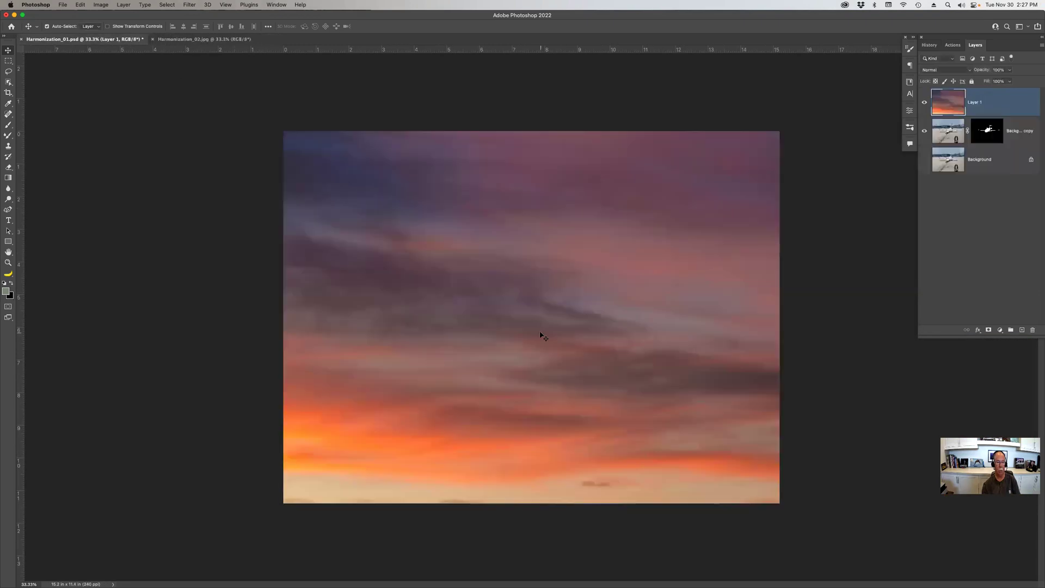
drag(1004, 102, 1009, 138)
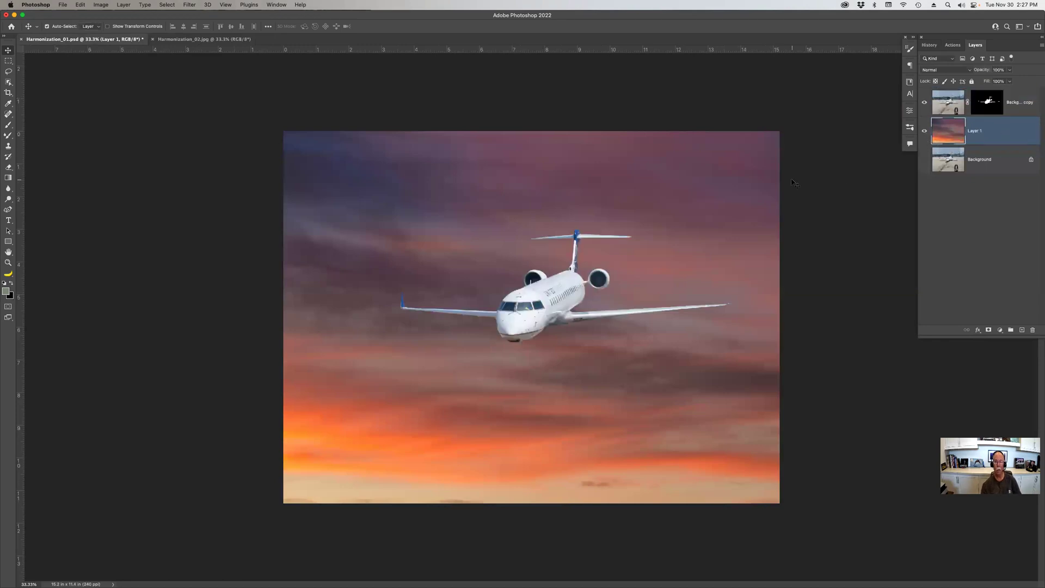
Apply the Background copy layer's mask so the airplane layer has real transparency
click(950, 107)
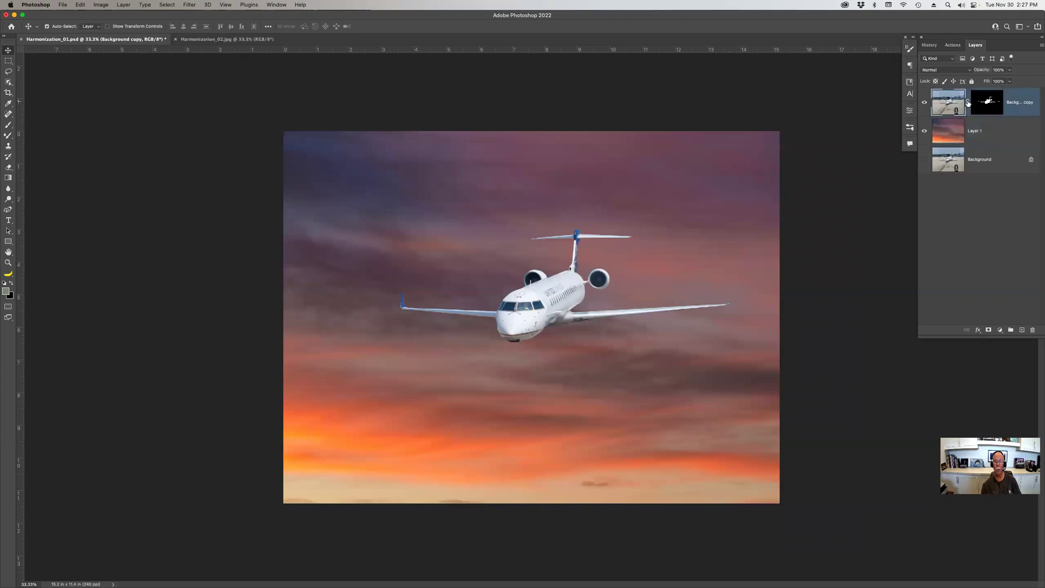
right_click(988, 100)
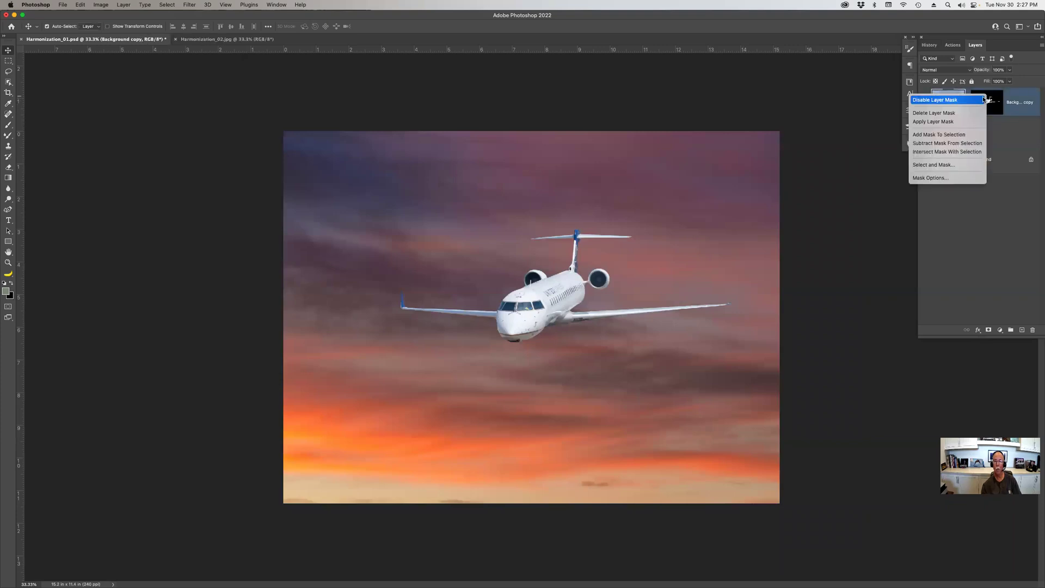
click(960, 122)
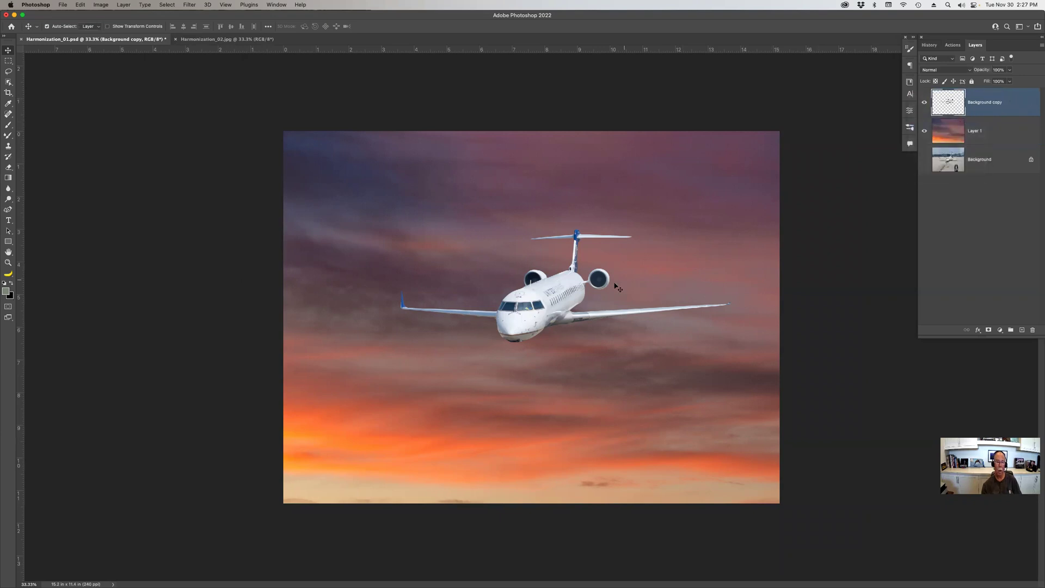
Inspect the airplane and sunset sky layers separately by hiding and showing each one
click(925, 131)
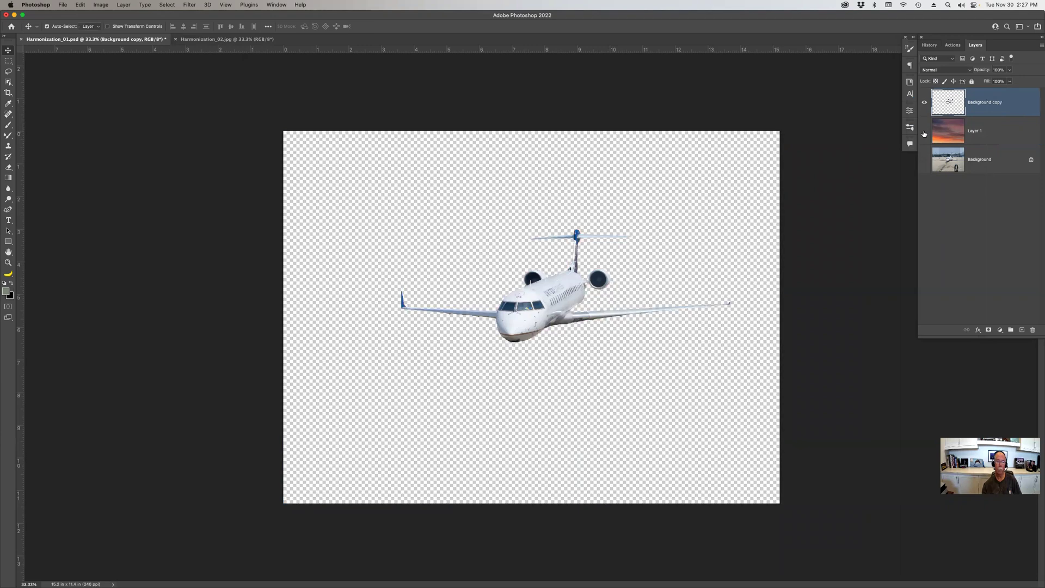
click(924, 131)
click(925, 103)
click(925, 103)
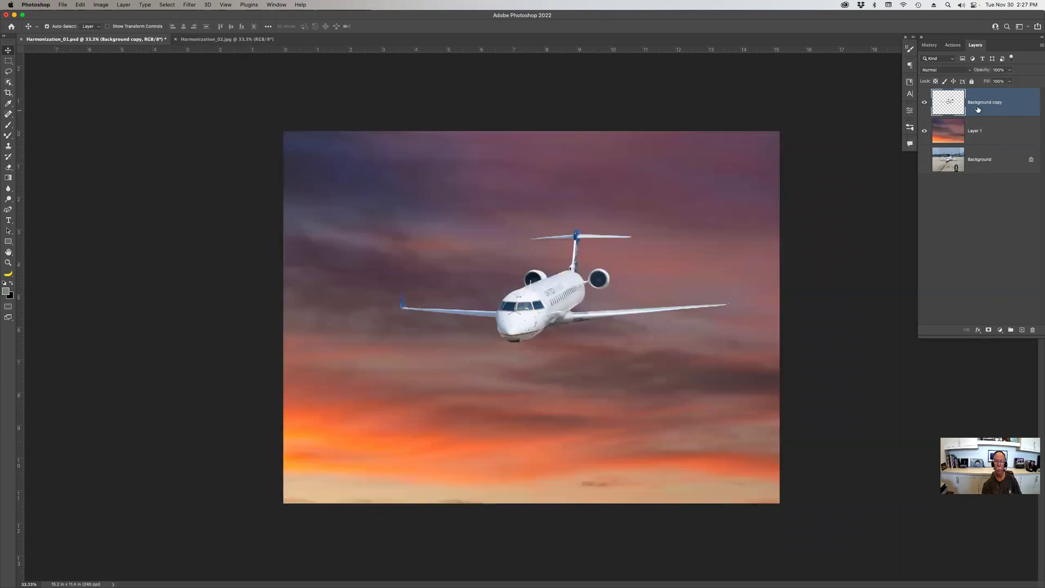
Open Neural Filters on the airplane layer and enable Harmonization with Layer 1 as the reference image
click(190, 5)
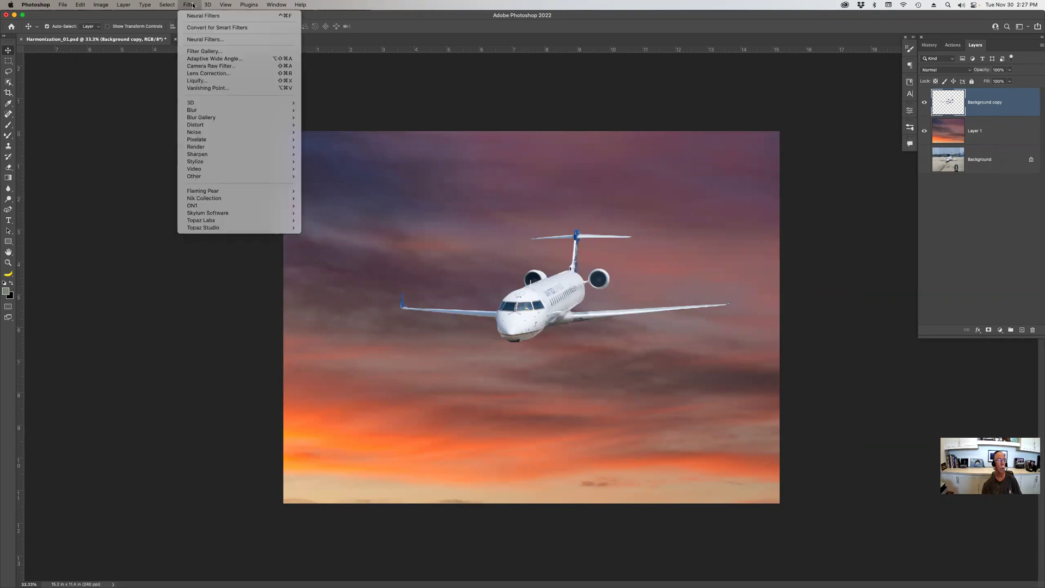
click(211, 40)
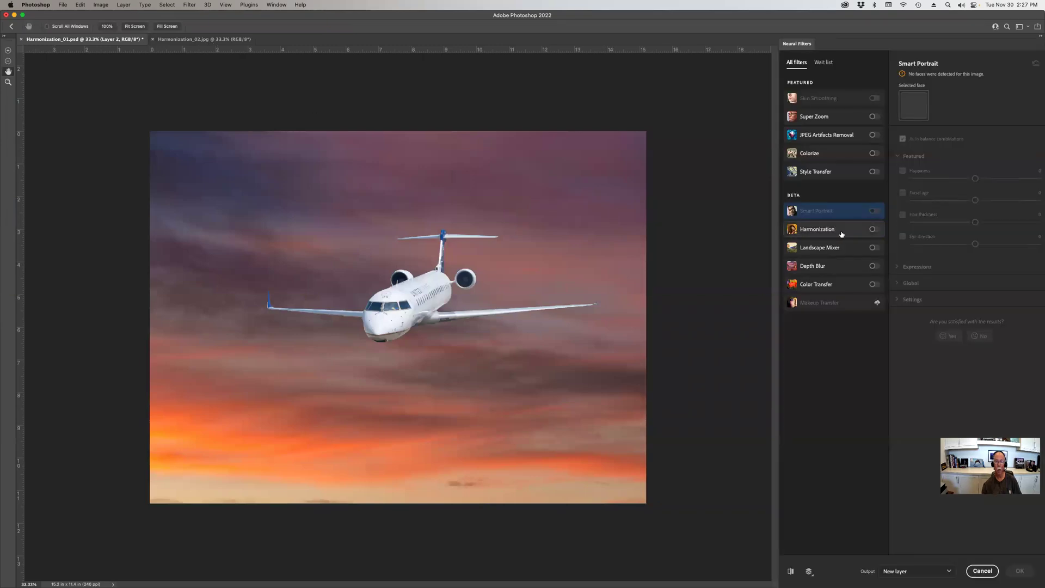
click(873, 229)
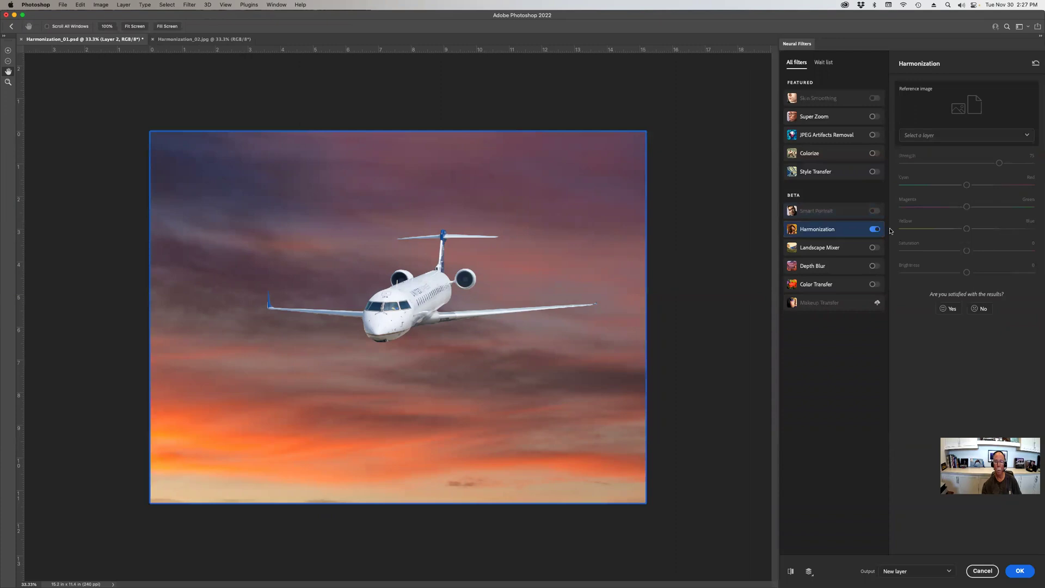
click(954, 136)
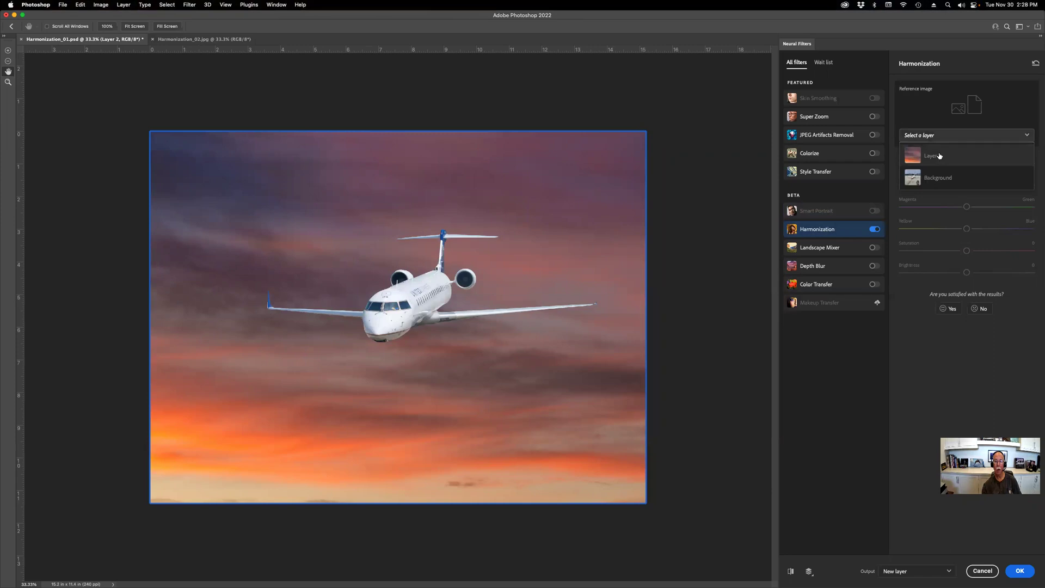
click(939, 155)
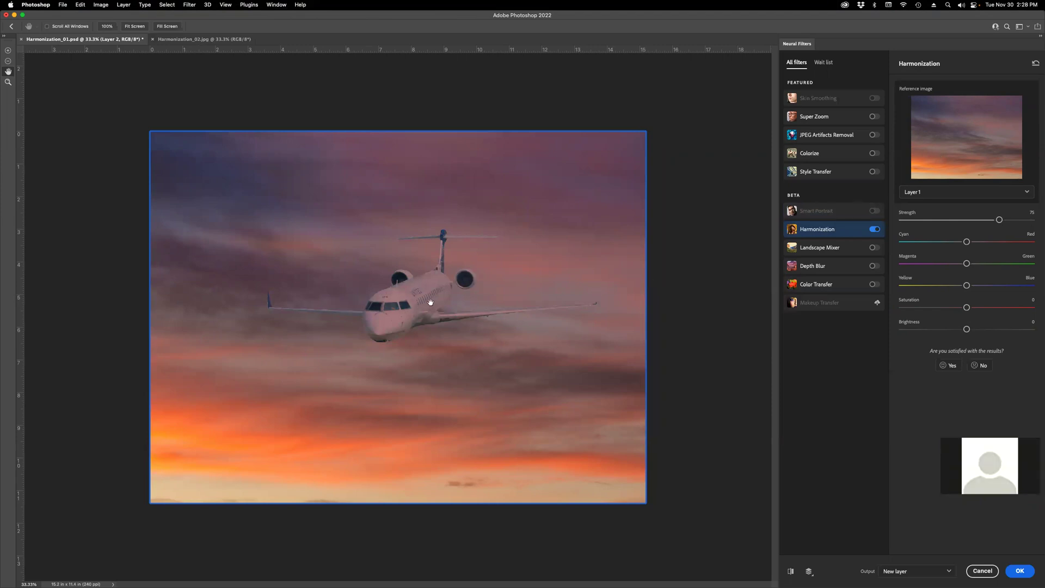
Set the Harmonization strength to 41, compare the airplane before and after, and output the result to a new layer
click(938, 224)
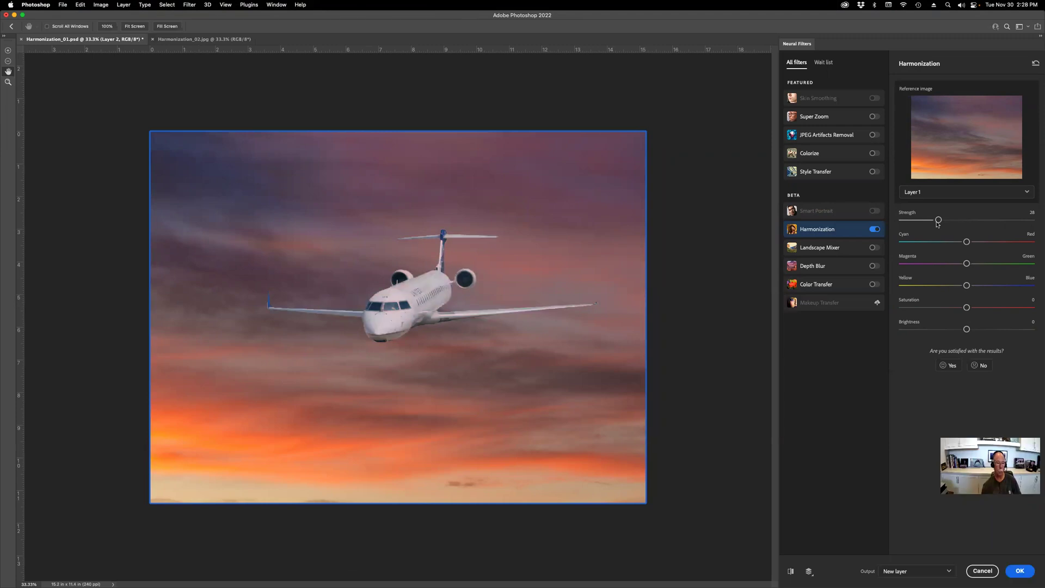
click(957, 220)
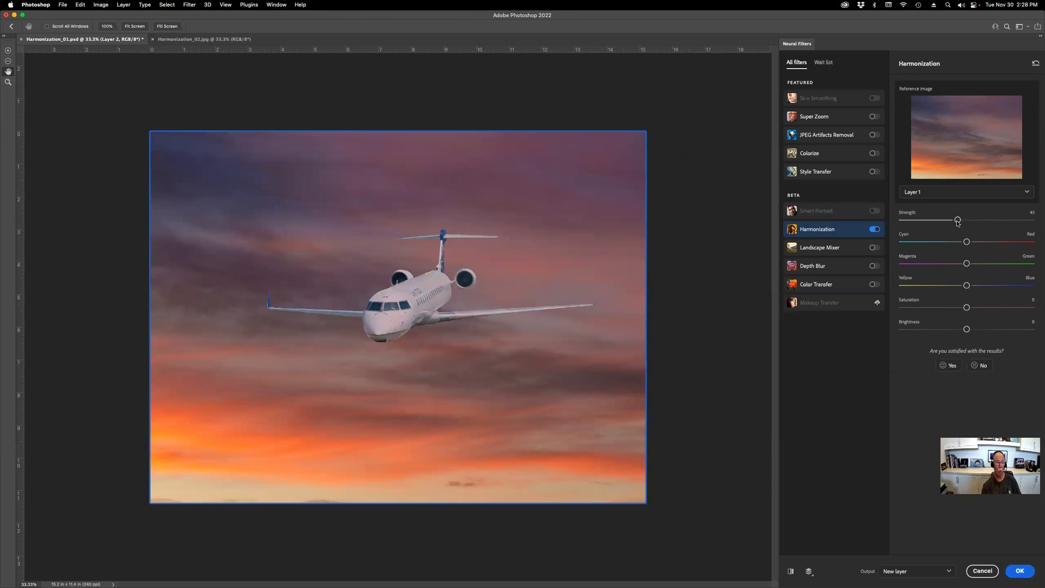
drag(957, 221, 955, 221)
click(791, 572)
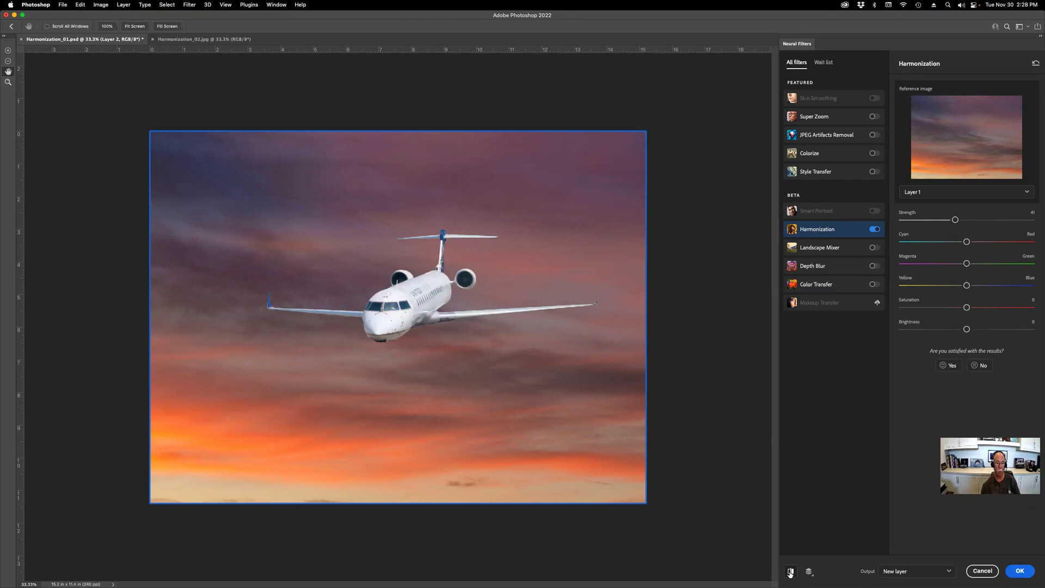
click(790, 572)
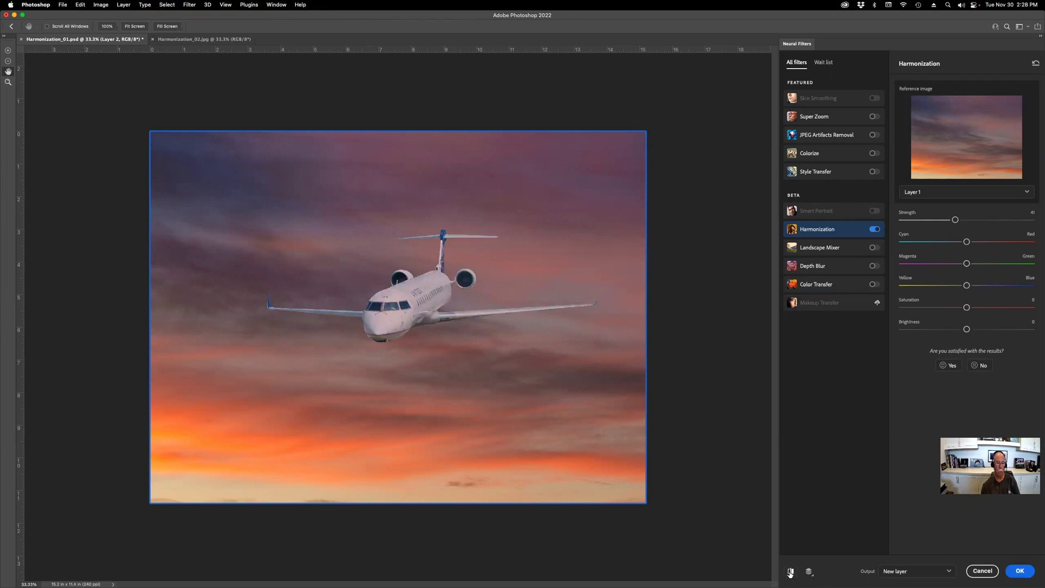
click(790, 572)
click(790, 571)
click(1021, 571)
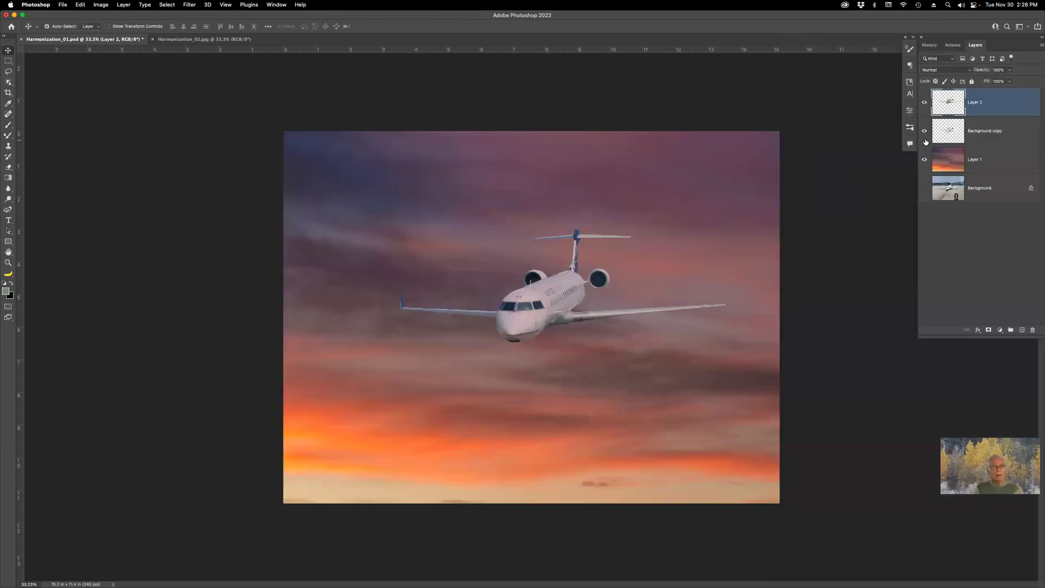
Hide the Background copy layer and reduce the opacity of the harmonized Layer 2 to 71%
click(924, 131)
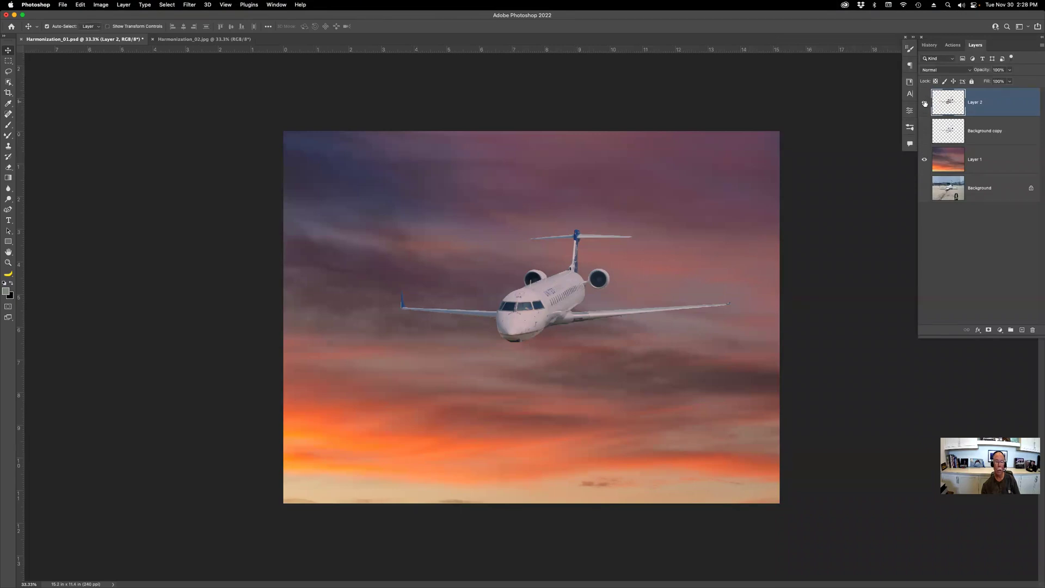
click(924, 103)
click(924, 103)
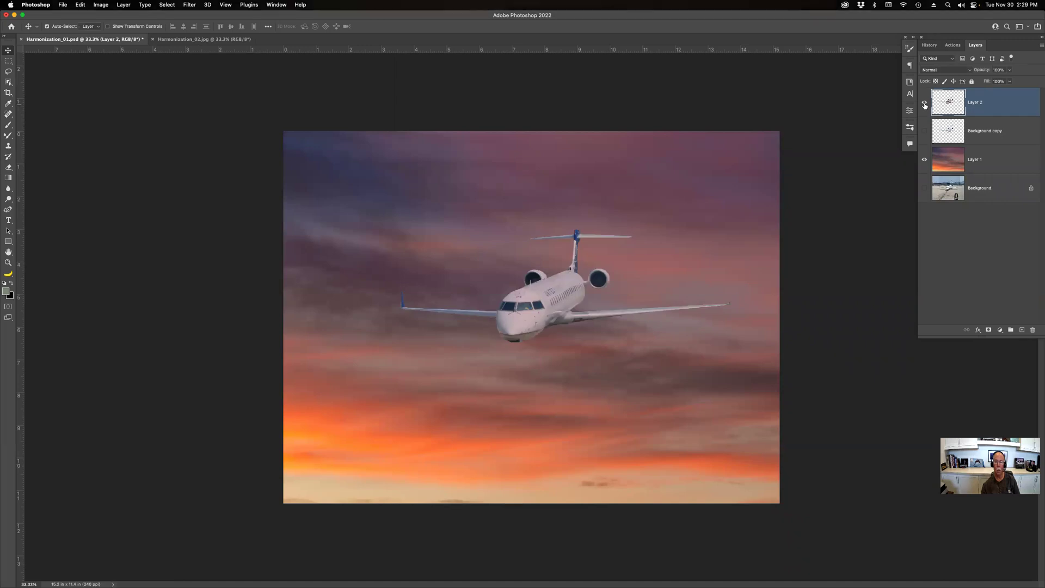
drag(987, 71, 974, 71)
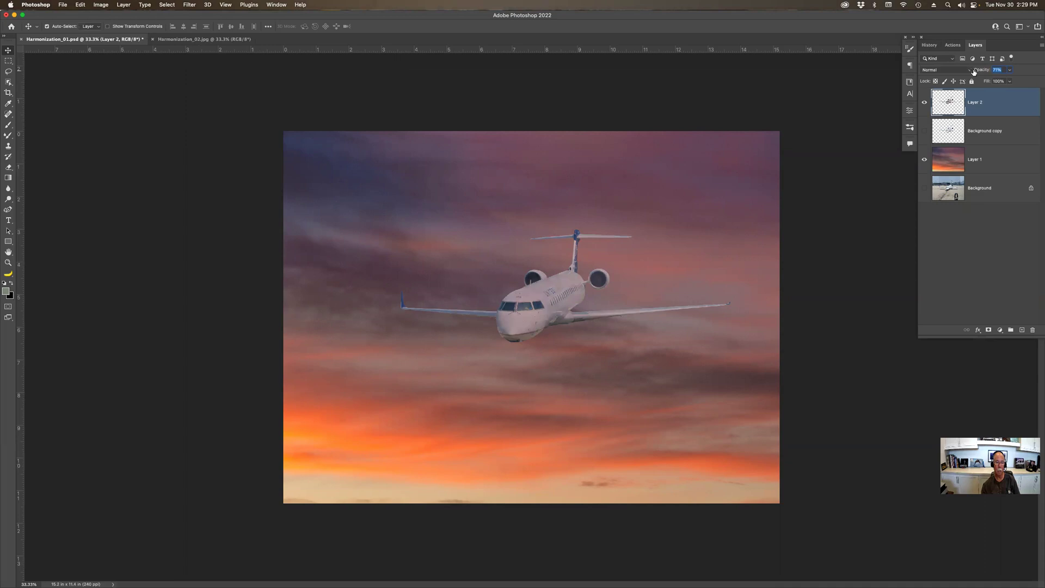
Show the Background copy layer beneath Layer 2, lower Layer 2's opacity to 78%, and compare the airplane with Layer 2 hidden and shown
text(100)
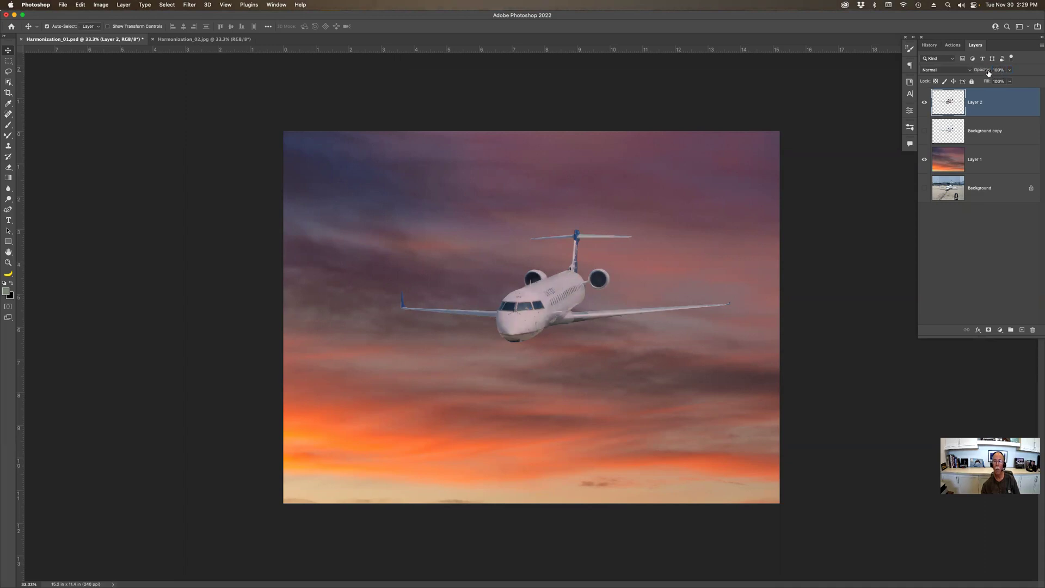
drag(979, 72, 1021, 71)
click(925, 131)
drag(982, 71, 976, 73)
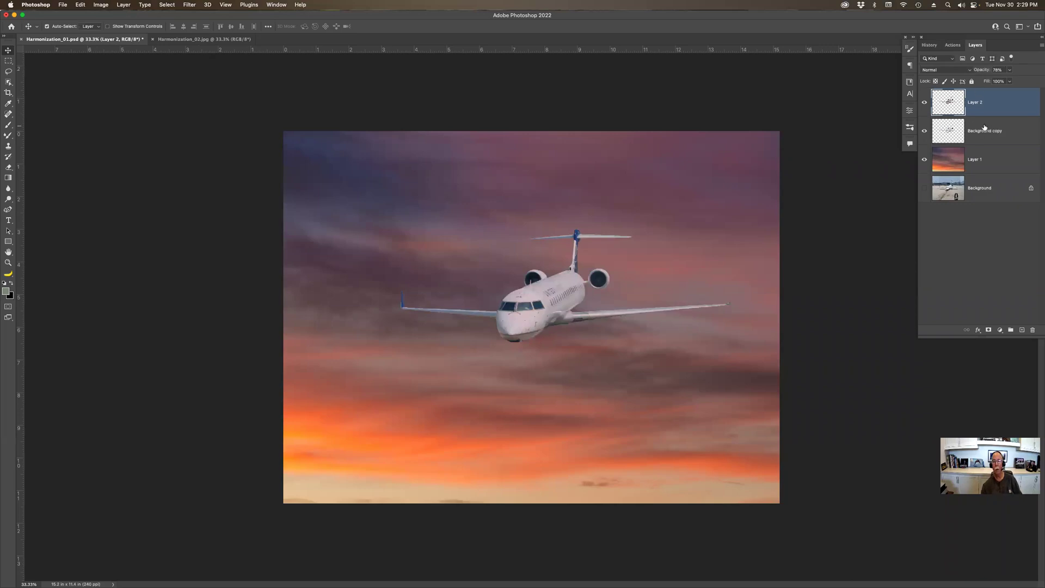
click(925, 104)
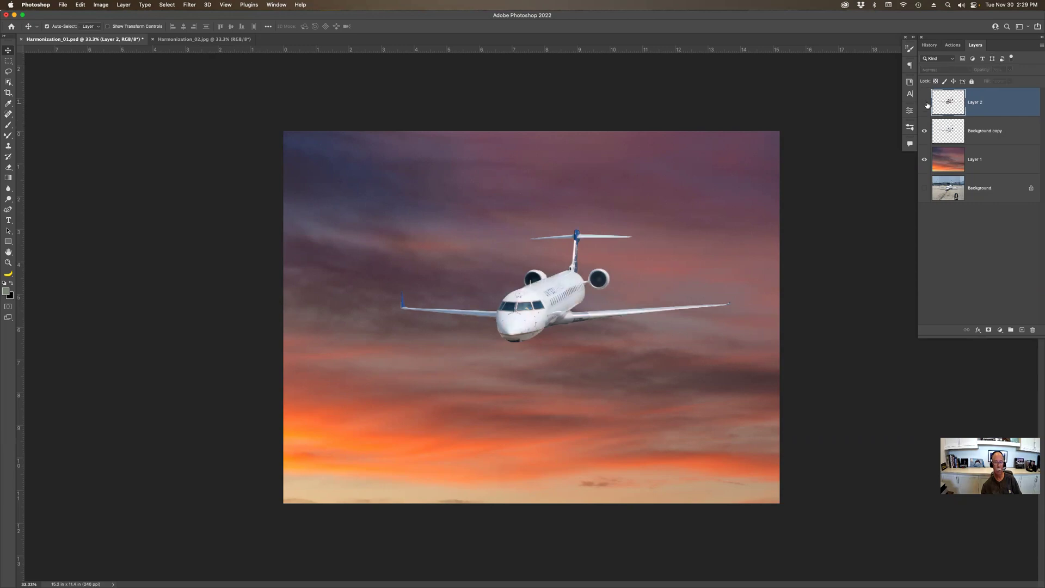
click(925, 103)
Reset Layer 2 to full opacity, then reduce it again to blend the harmonized airplane with the original underneath
click(979, 70)
text(100)
key(Return)
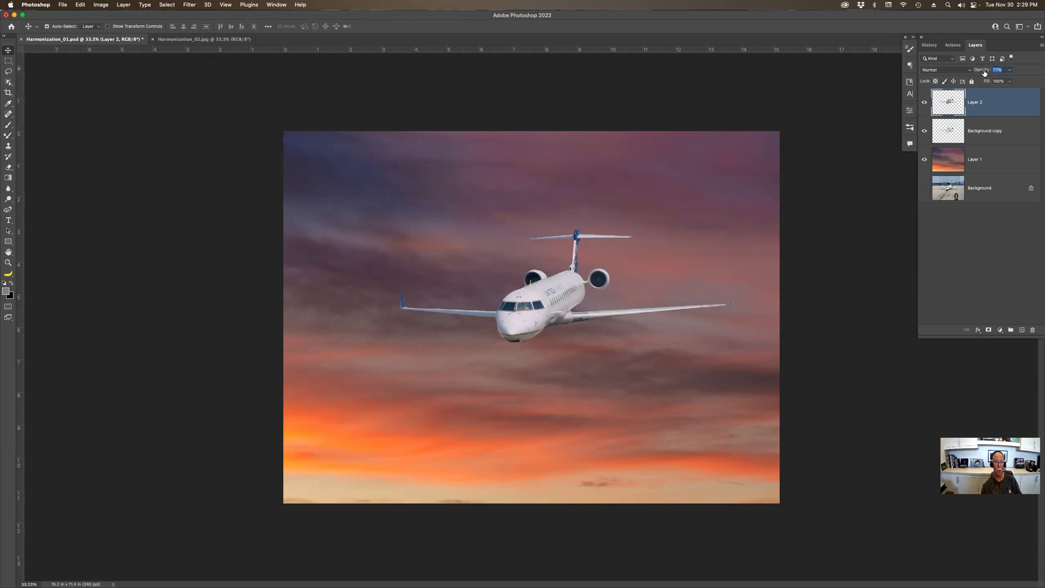
text(52)
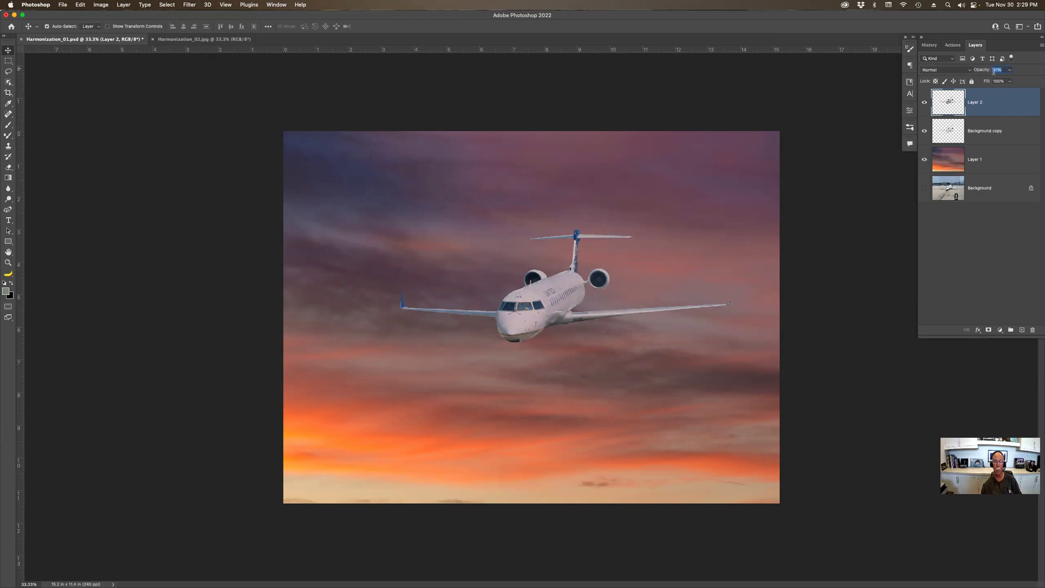
key(Return)
drag(990, 72, 983, 71)
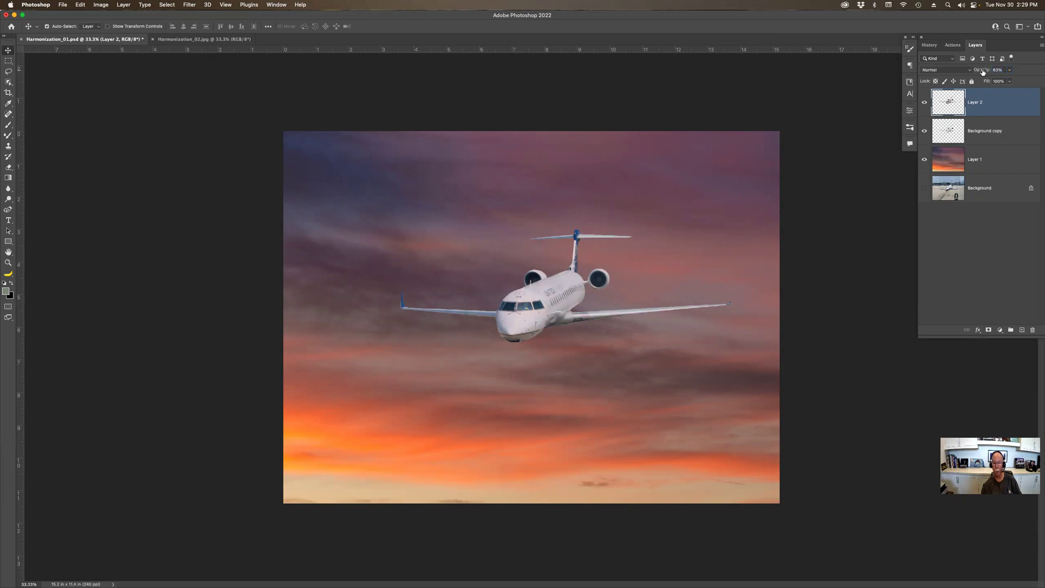
Rename Layer 2 as Filtered
double_click(978, 102)
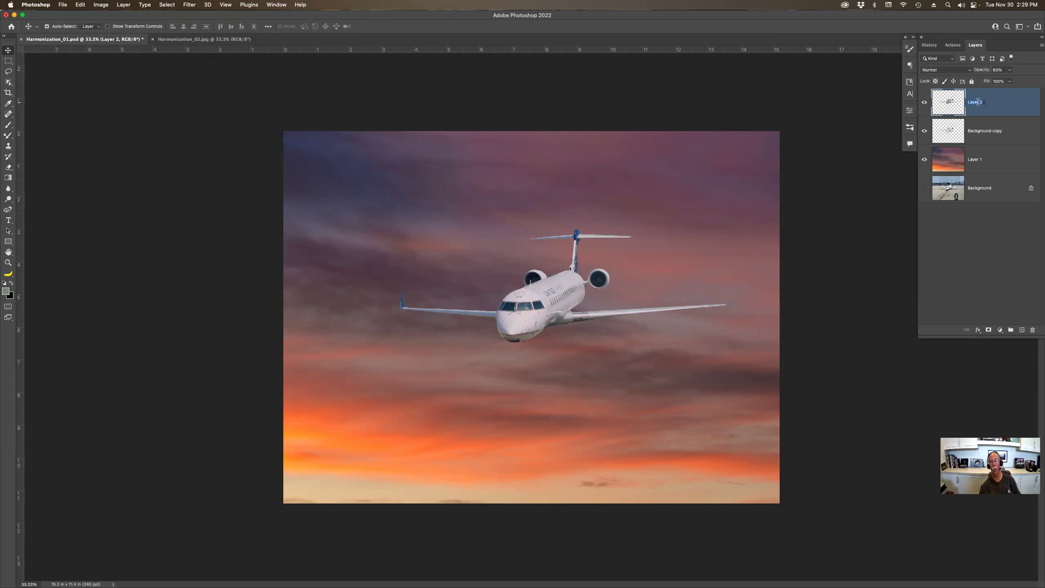
text(Filtere)
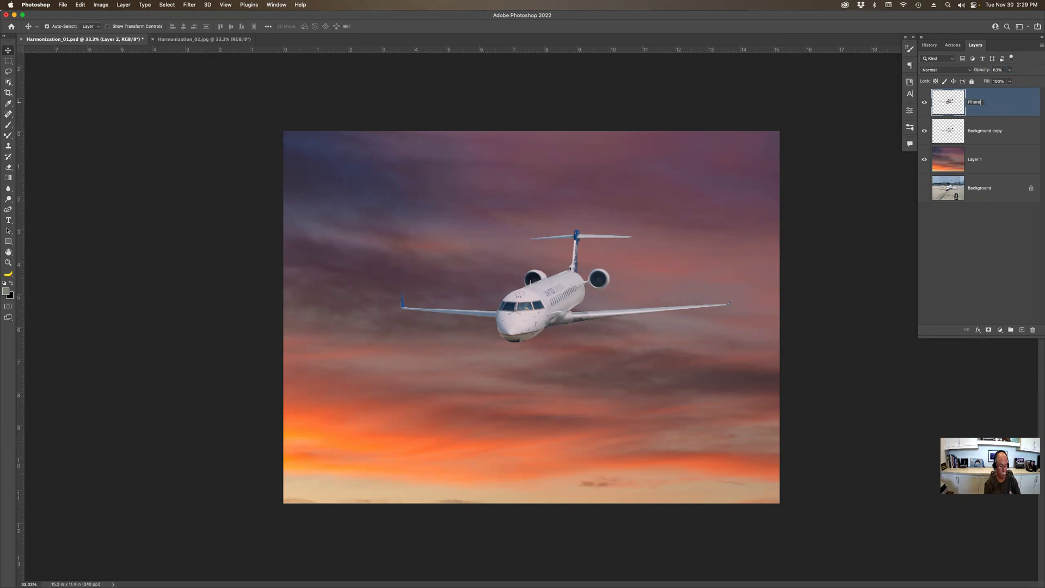
text(d)
key(Return)
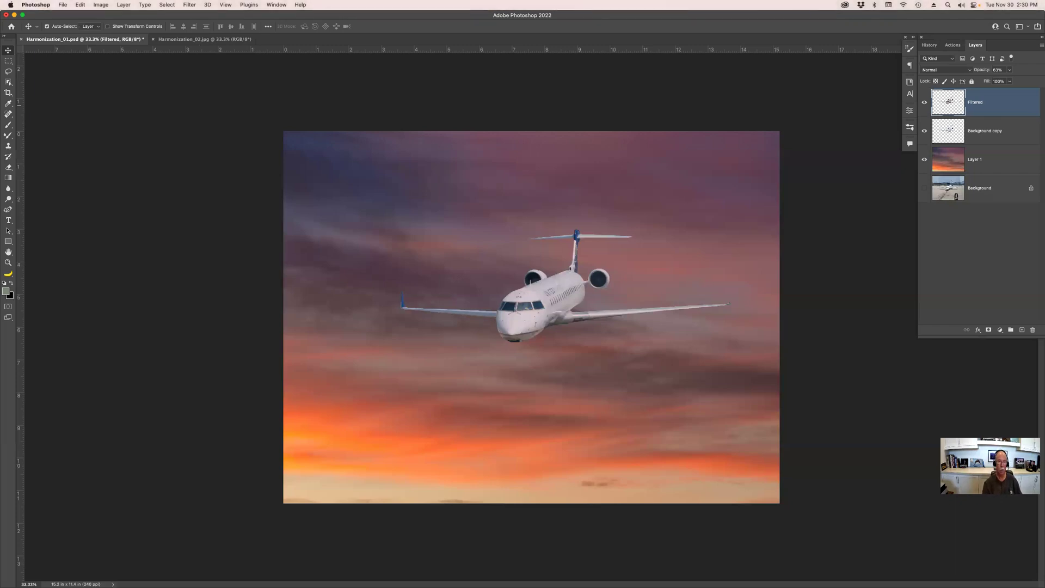
Close both Harmonization documents, discarding the changes to Harmonization_01.psd, and switch to Adobe Bridge
key(super)
key(super+w)
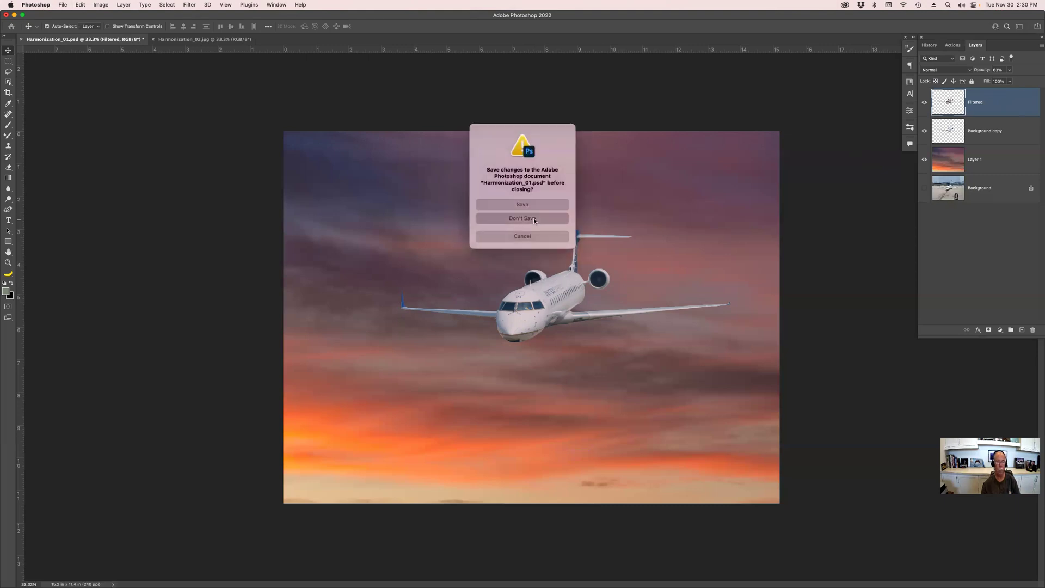
click(534, 218)
key(super+w)
key(super+Tab)
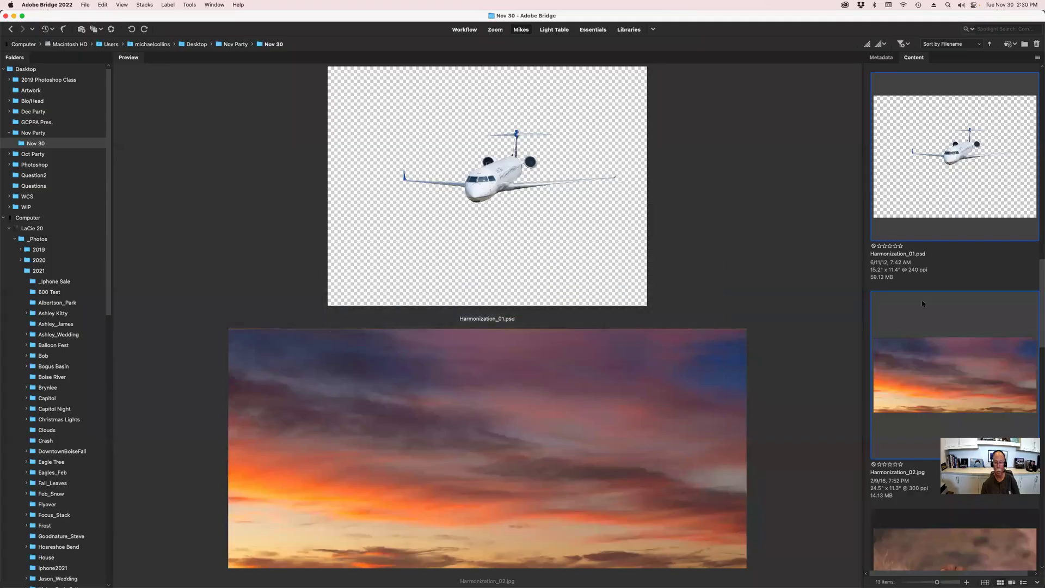
Open the lion photo Landscape mix.jpg from the Nov 30 folder in Photoshop
scroll(921, 307, down, 6)
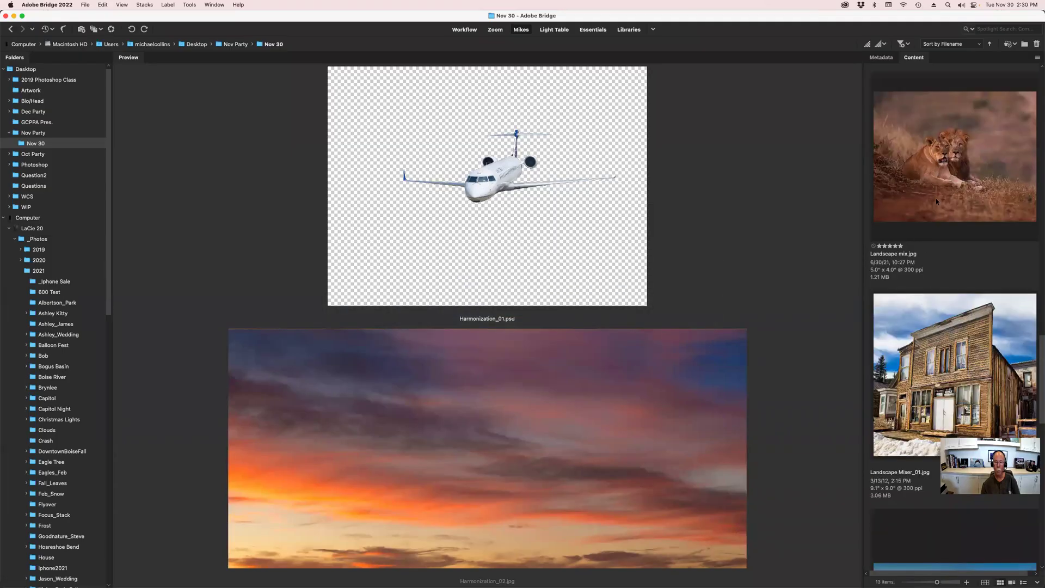
click(936, 202)
double_click(936, 159)
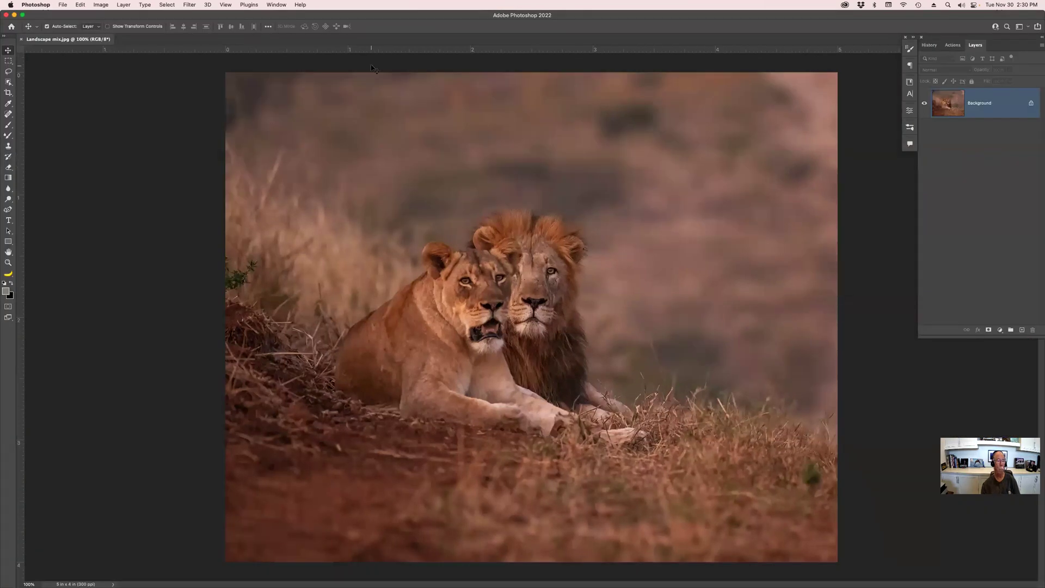
Open Neural Filters on the lion photo and enable Landscape Mixer with the blue snowy mountain preset in the fourth row
click(189, 5)
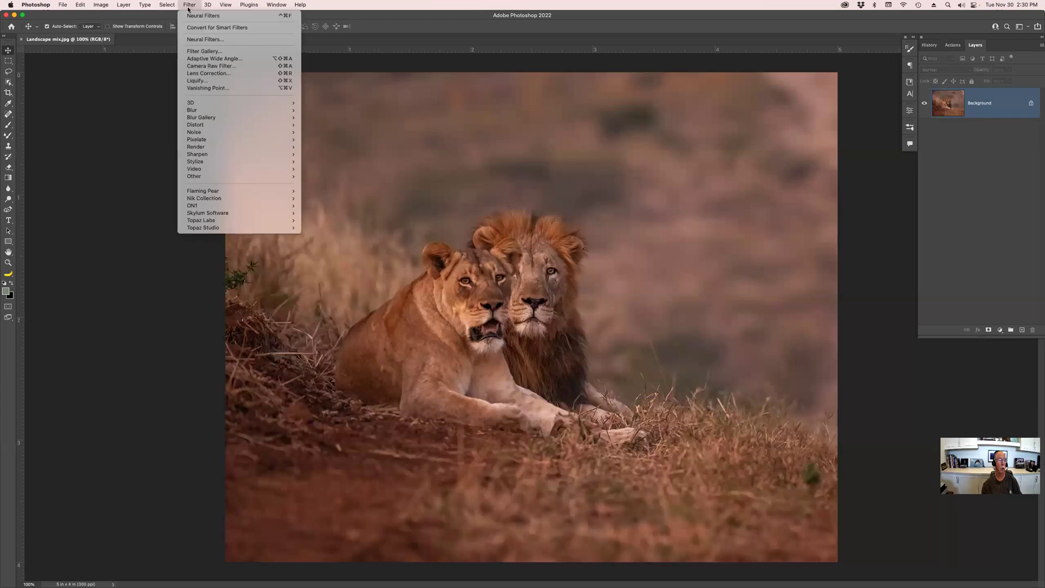
click(195, 40)
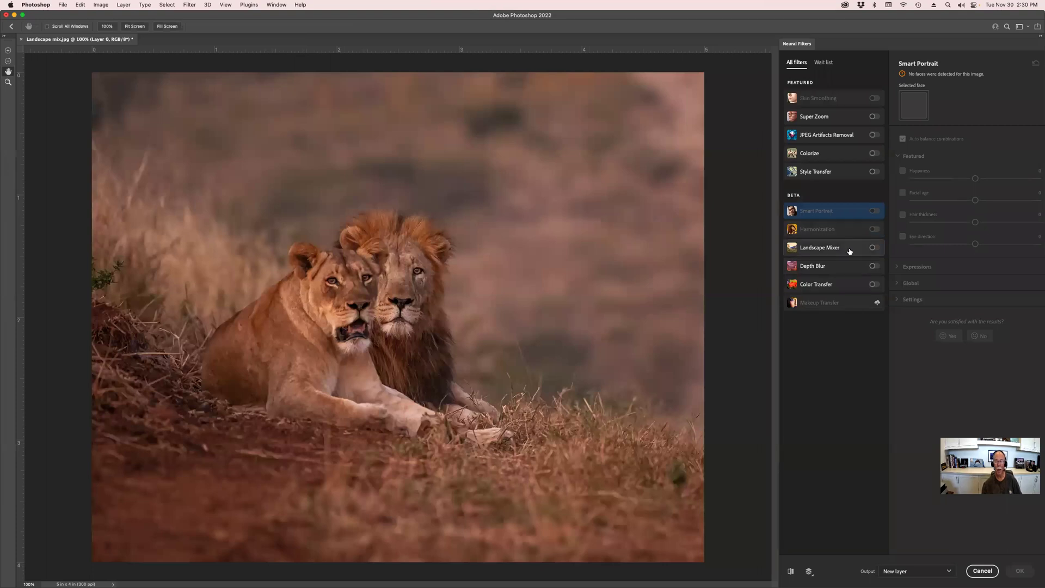
mouse_move(850, 250)
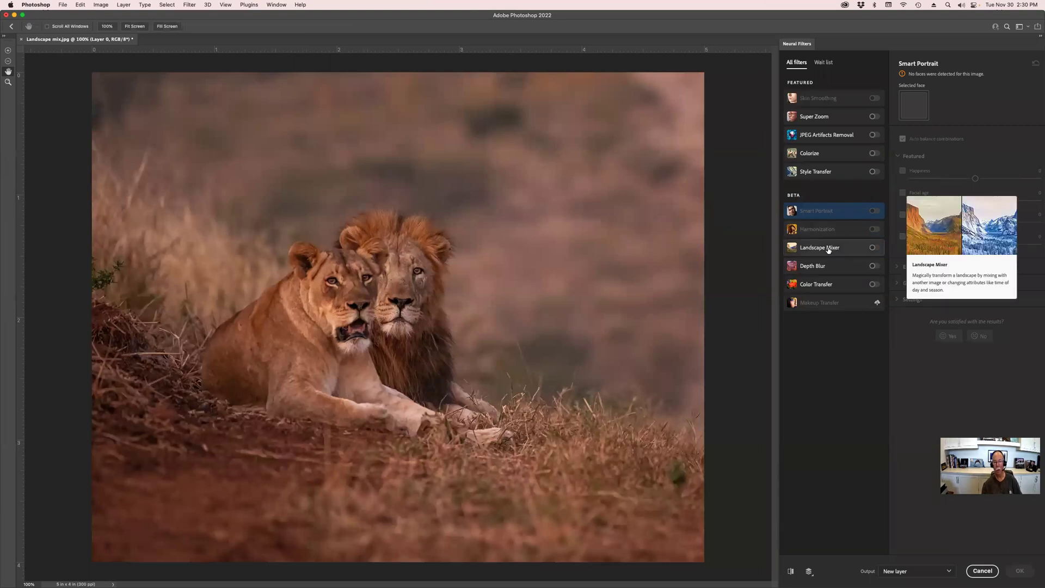
click(873, 248)
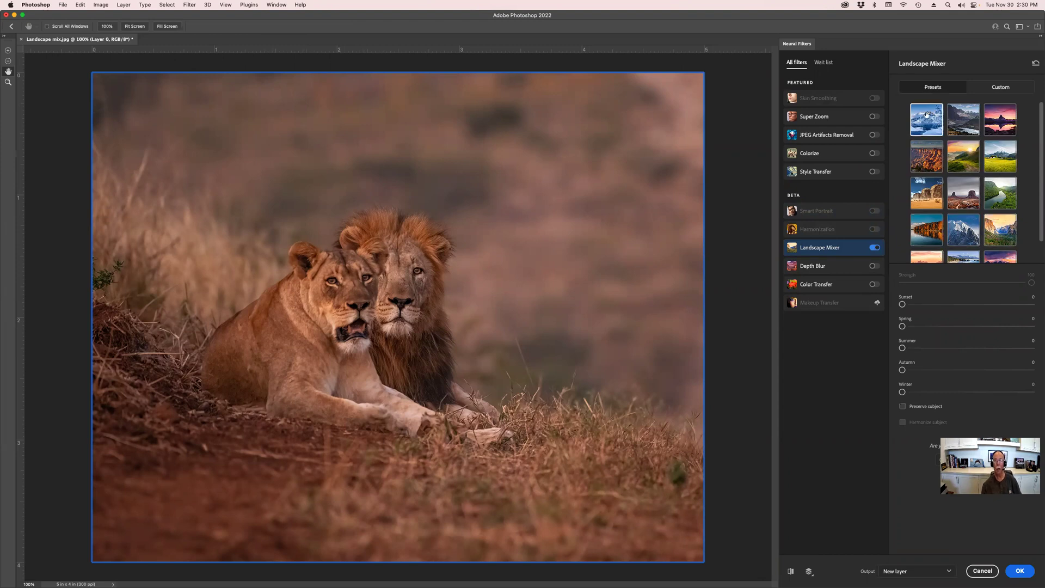
click(961, 224)
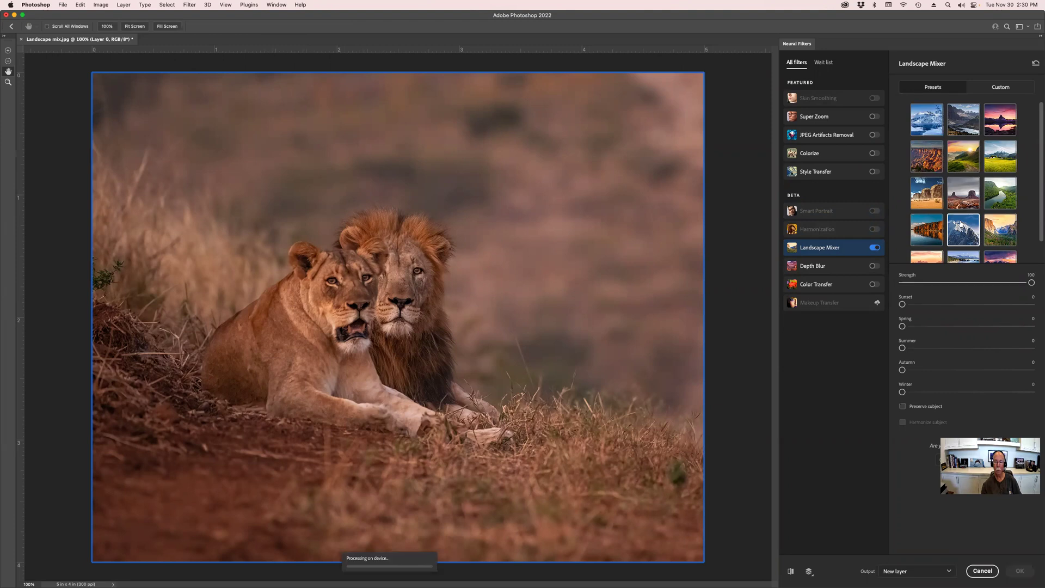
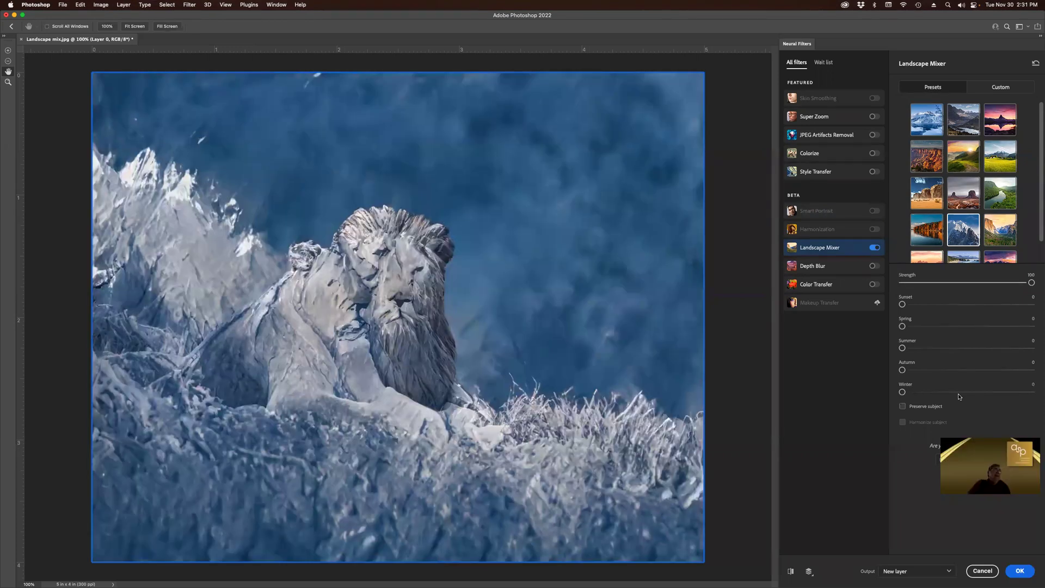
Set the Landscape Mixer strength to 52 and Winter to 49, and output the result to a new layer
click(970, 283)
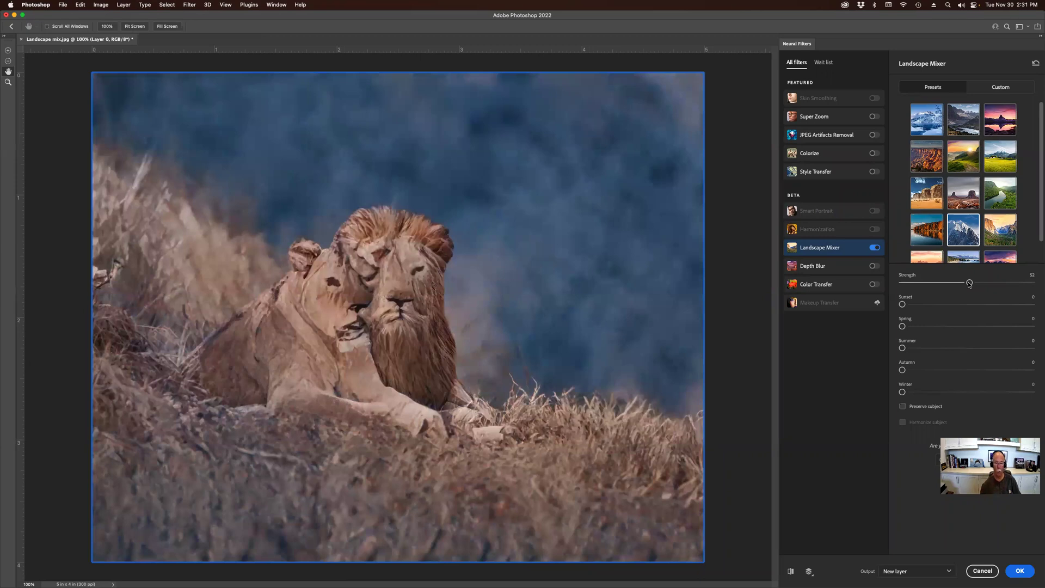
click(967, 392)
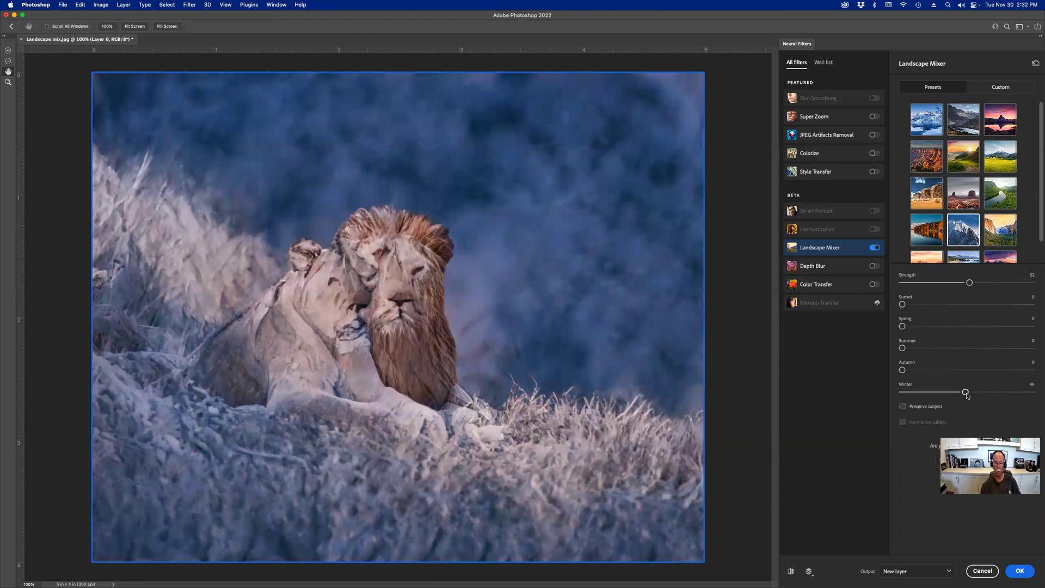
click(1018, 571)
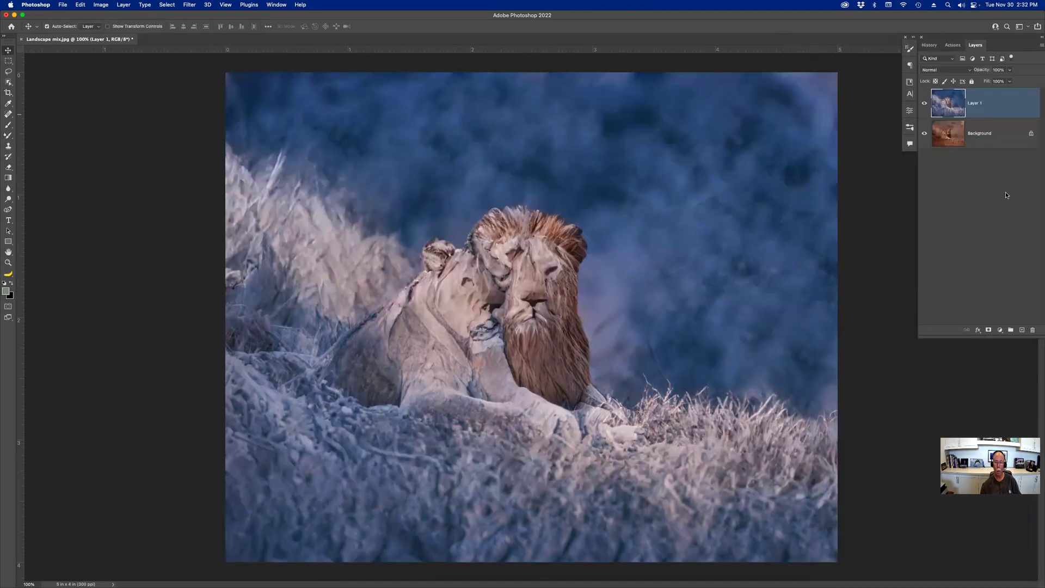
Add a mask to Layer 1 and paint the lions back in with an enlarged black brush at 50% and 20% opacity
click(989, 331)
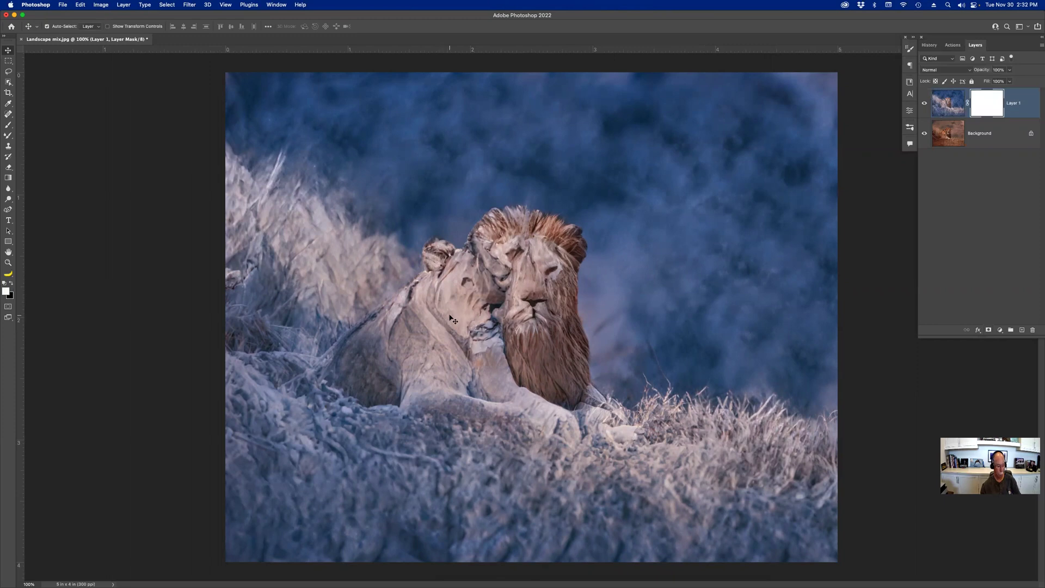
key(b)
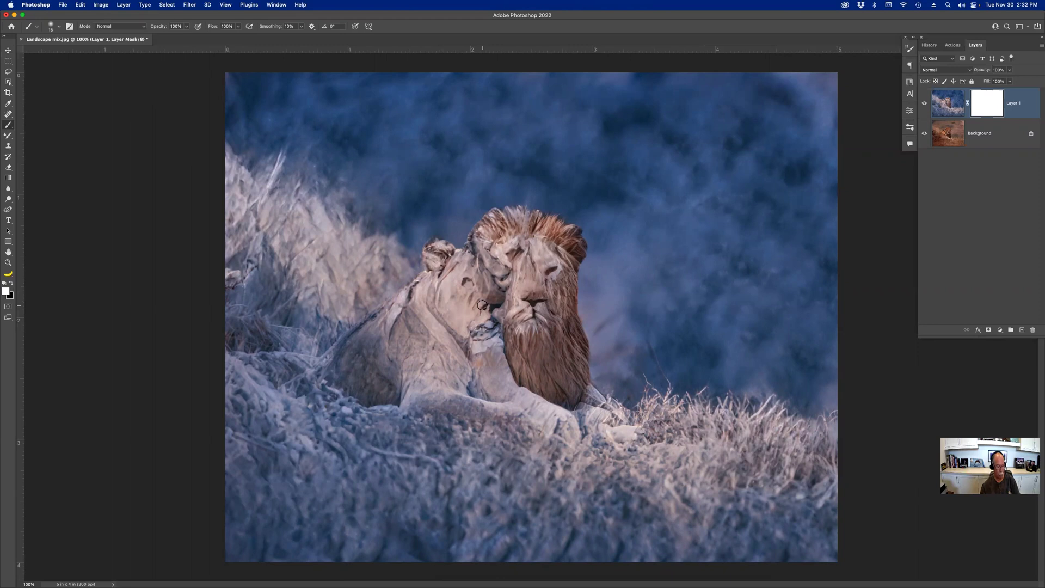
key(x)
key(bracketright)
key(bracketright)
key(bracketright)
key(bracketright)
key(bracketright)
key(bracketright)
key(bracketright)
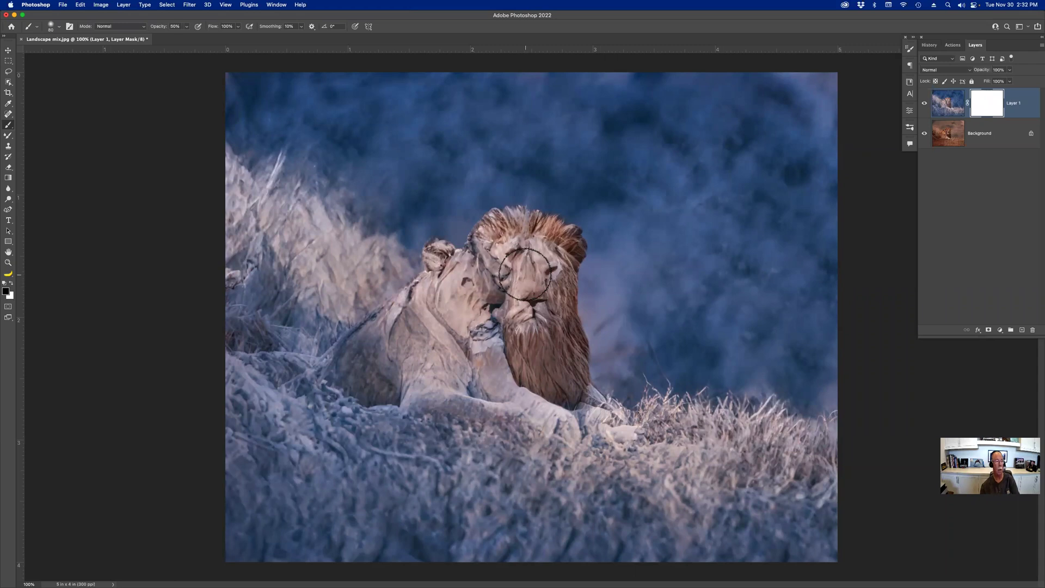
mouse_move(526, 275)
mouse_down()
mouse_move(542, 255)
mouse_move(516, 231)
mouse_move(536, 268)
mouse_move(535, 303)
mouse_move(544, 274)
mouse_move(520, 268)
mouse_move(494, 305)
mouse_move(475, 278)
mouse_move(511, 269)
mouse_move(434, 276)
mouse_move(414, 313)
mouse_move(368, 344)
mouse_move(373, 360)
mouse_move(452, 350)
mouse_move(421, 363)
mouse_move(431, 318)
mouse_move(464, 324)
mouse_move(489, 352)
mouse_up()
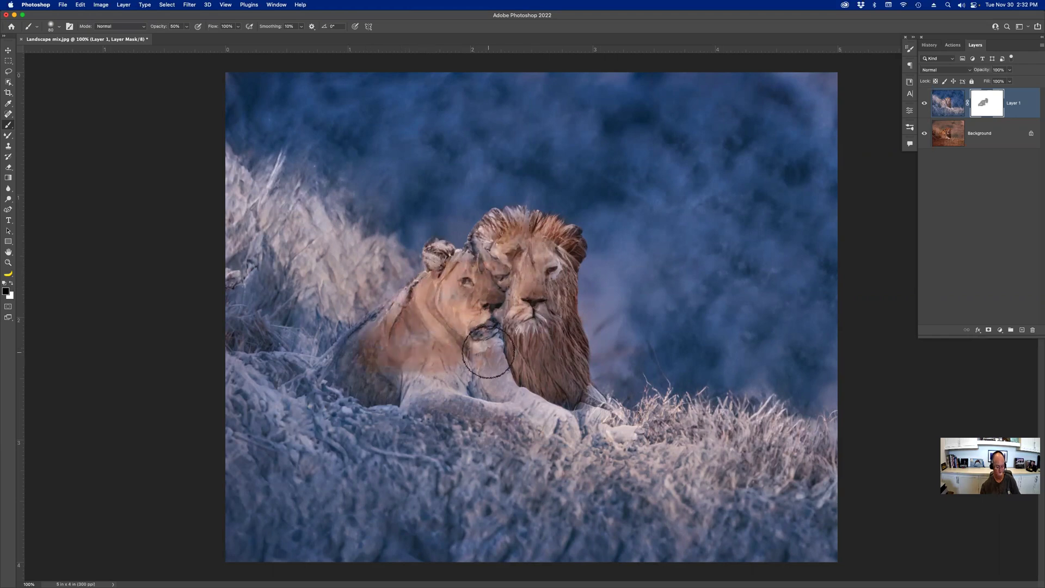
key(2)
mouse_move(488, 352)
mouse_down()
mouse_move(490, 325)
mouse_move(487, 350)
mouse_move(505, 369)
mouse_move(492, 372)
mouse_move(496, 384)
mouse_move(560, 409)
mouse_move(420, 384)
mouse_move(443, 389)
mouse_move(444, 373)
mouse_move(425, 376)
mouse_move(440, 394)
mouse_move(498, 387)
mouse_move(556, 419)
mouse_move(502, 379)
mouse_move(500, 360)
mouse_move(526, 322)
mouse_move(500, 344)
mouse_move(497, 366)
mouse_move(477, 312)
mouse_move(490, 270)
mouse_move(532, 271)
mouse_move(479, 298)
mouse_move(476, 289)
mouse_move(339, 363)
mouse_move(396, 369)
mouse_move(373, 375)
mouse_move(433, 363)
mouse_move(441, 373)
mouse_move(413, 391)
mouse_move(481, 409)
mouse_move(490, 393)
mouse_move(465, 368)
mouse_move(469, 397)
mouse_move(491, 370)
mouse_move(477, 266)
mouse_move(479, 294)
mouse_move(511, 271)
mouse_move(550, 269)
mouse_up()
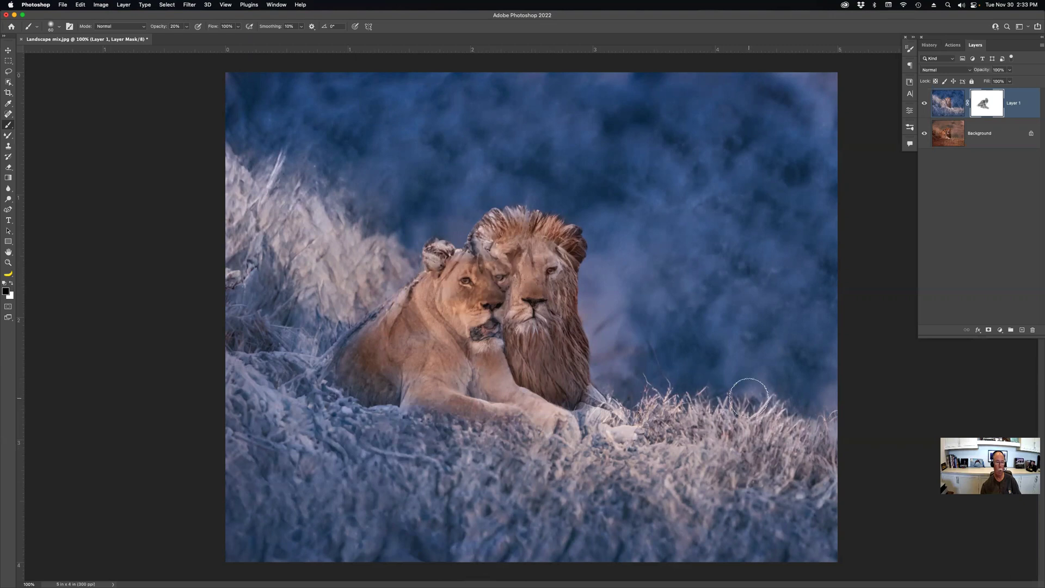
Compare the lion photo before and after by repeatedly hiding and showing Layer 1
click(924, 103)
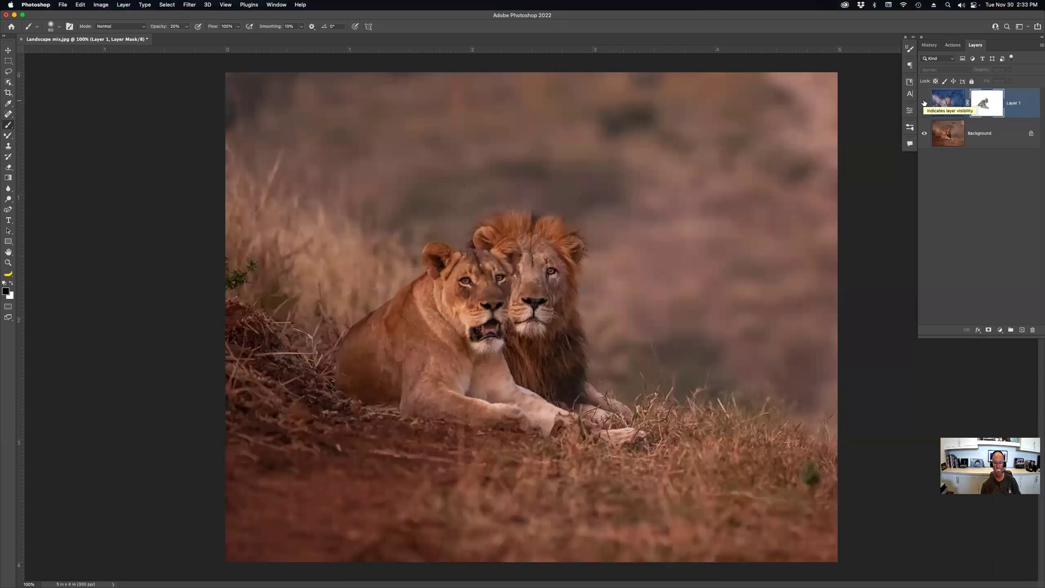
click(924, 103)
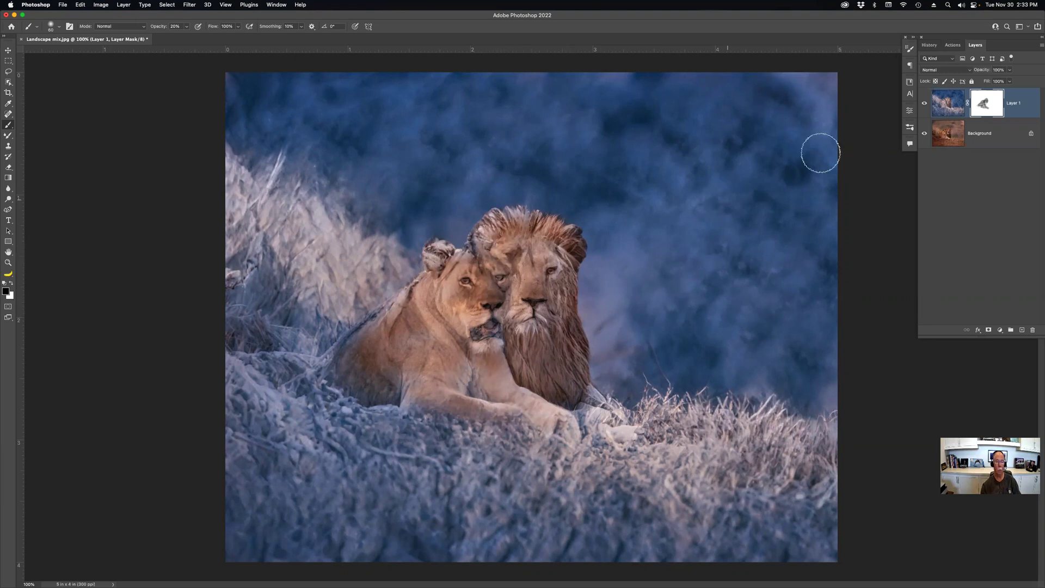
click(925, 104)
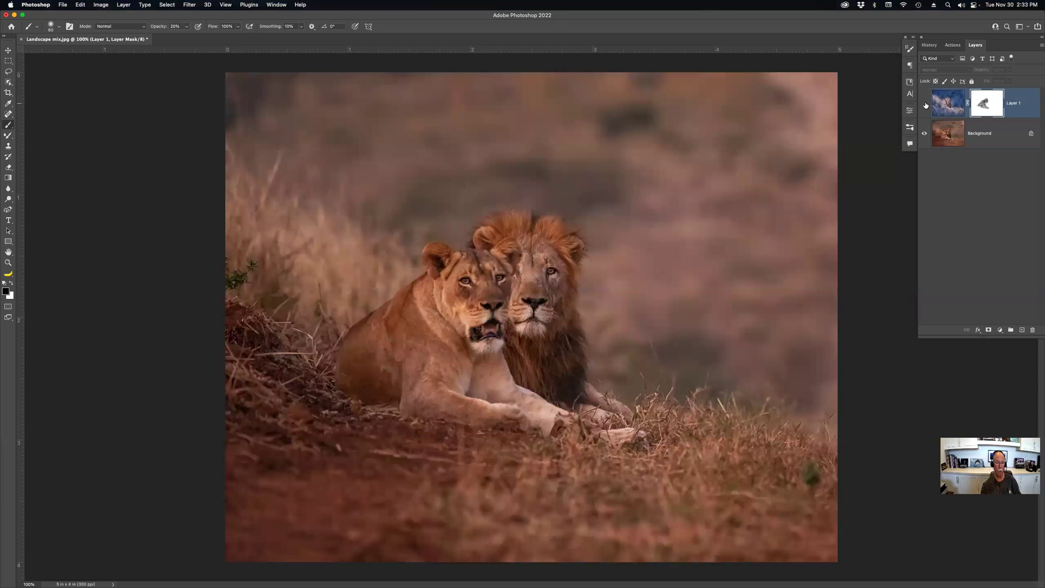
click(925, 104)
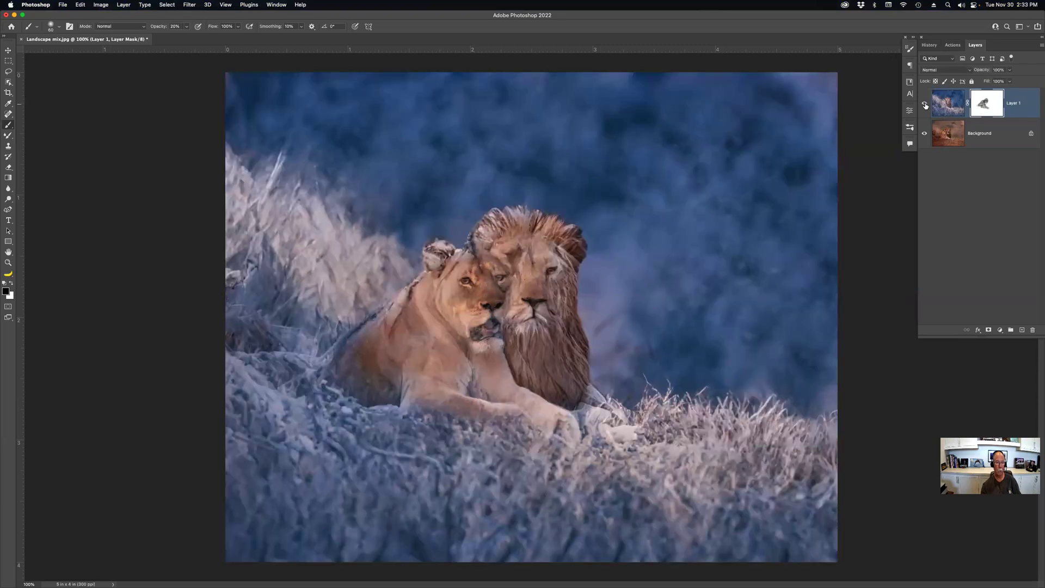
click(925, 104)
click(925, 104)
Enlarge the brush and paint black at 20% opacity on Layer 1's mask over the grass to restore some original color
key(bracketright)
key(bracketright)
key(bracketright)
key(bracketright)
key(bracketright)
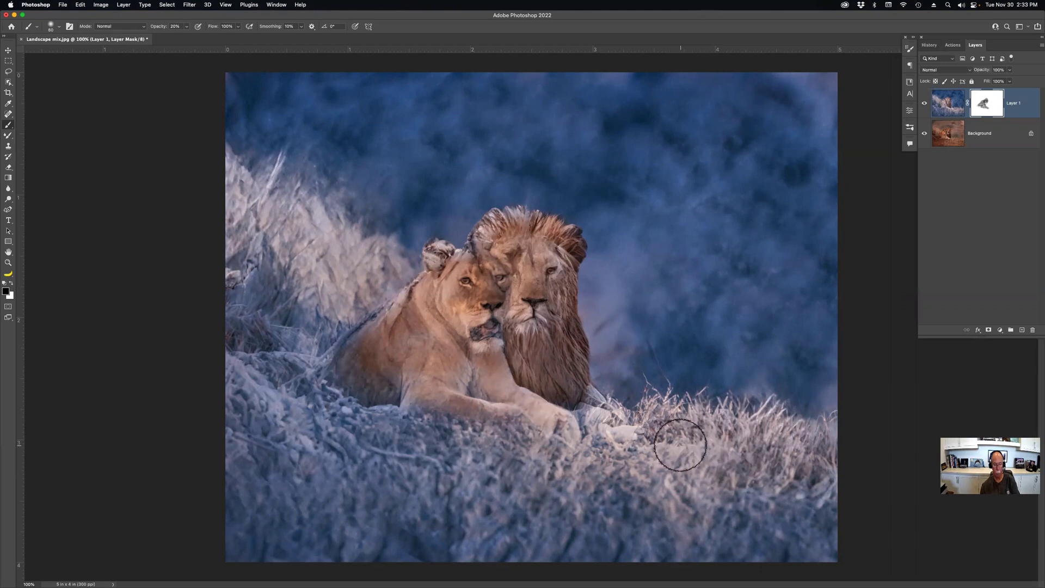
mouse_move(710, 450)
mouse_down()
mouse_move(741, 445)
mouse_move(608, 442)
mouse_move(659, 459)
mouse_move(694, 519)
mouse_move(815, 492)
mouse_move(812, 461)
mouse_move(645, 465)
mouse_move(596, 445)
mouse_move(633, 427)
mouse_move(691, 451)
mouse_move(605, 526)
mouse_move(692, 529)
mouse_move(600, 476)
mouse_move(610, 476)
mouse_move(484, 476)
mouse_move(475, 461)
mouse_move(395, 501)
mouse_move(269, 509)
mouse_move(259, 395)
mouse_move(320, 303)
mouse_move(279, 231)
mouse_move(386, 294)
mouse_up()
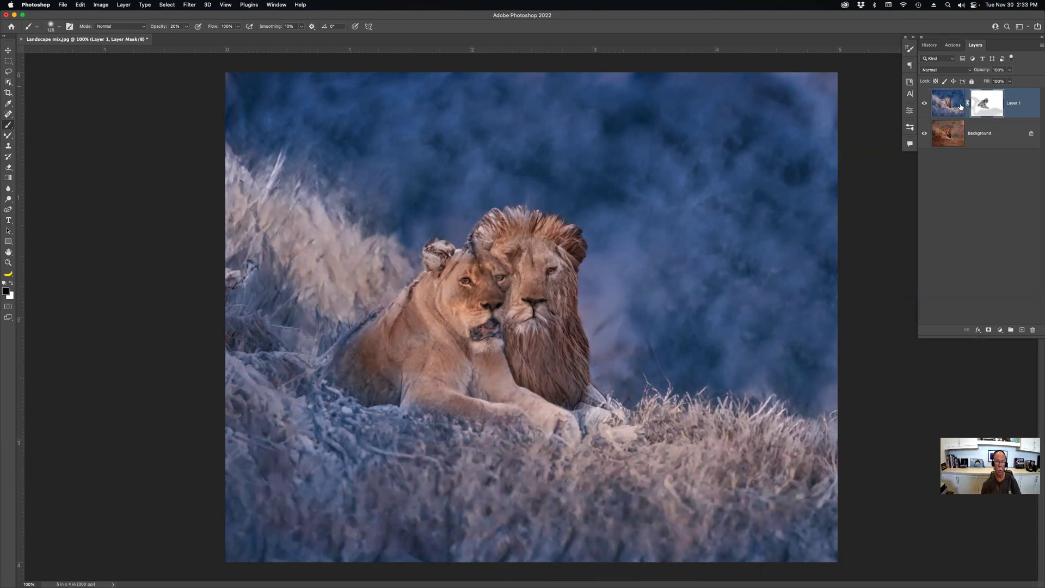
Stamp the visible layers into a new layer and try a Black and White adjustment on it
key(super+alt+shift+e)
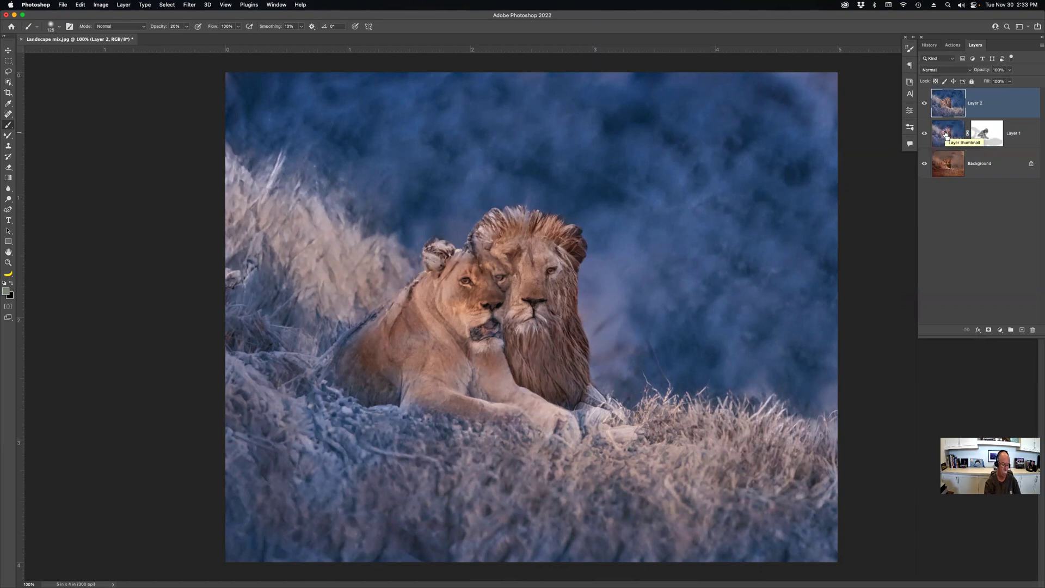
key(super+alt+shift+b)
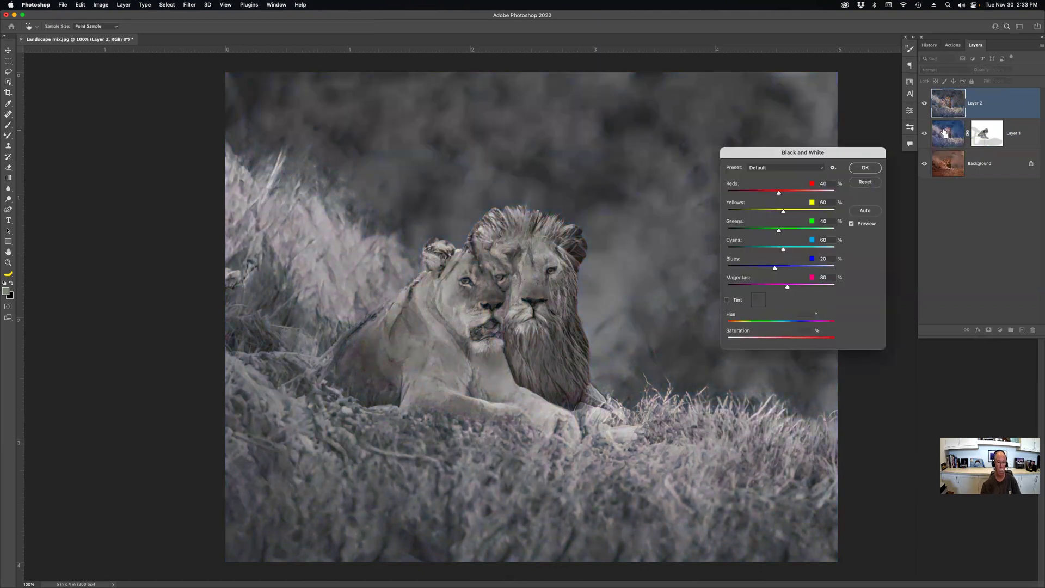
click(876, 187)
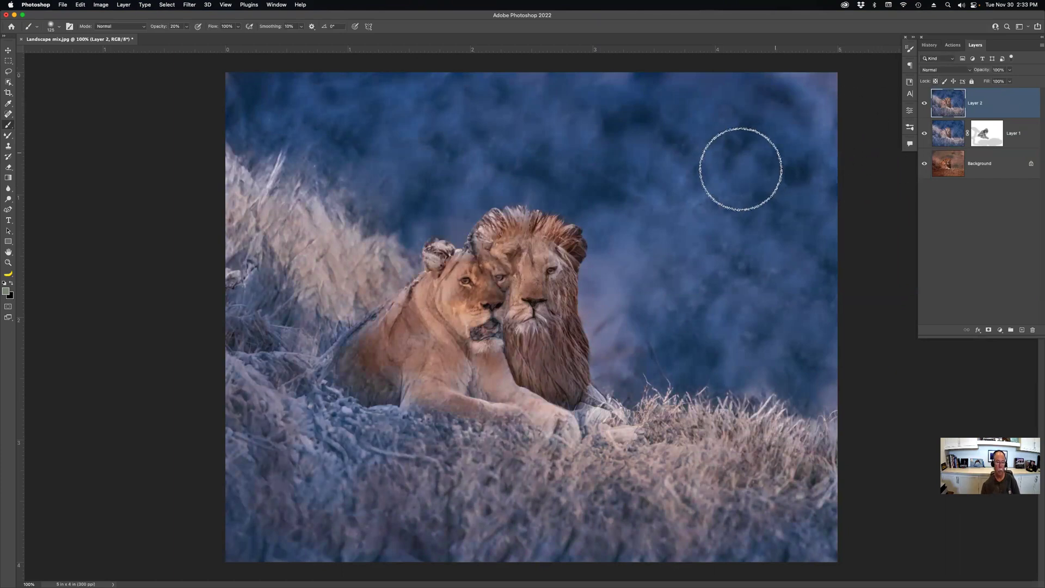
Close Landscape mix.jpg without saving and open the wooden building photo Landscape Mixer_01.jpg from Adobe Bridge
key(super+w)
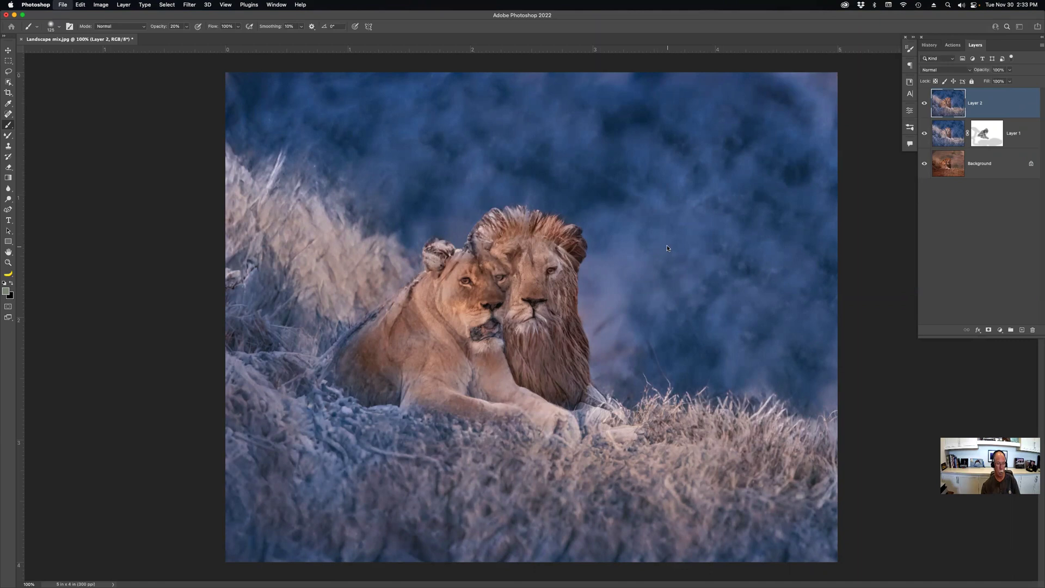
click(556, 220)
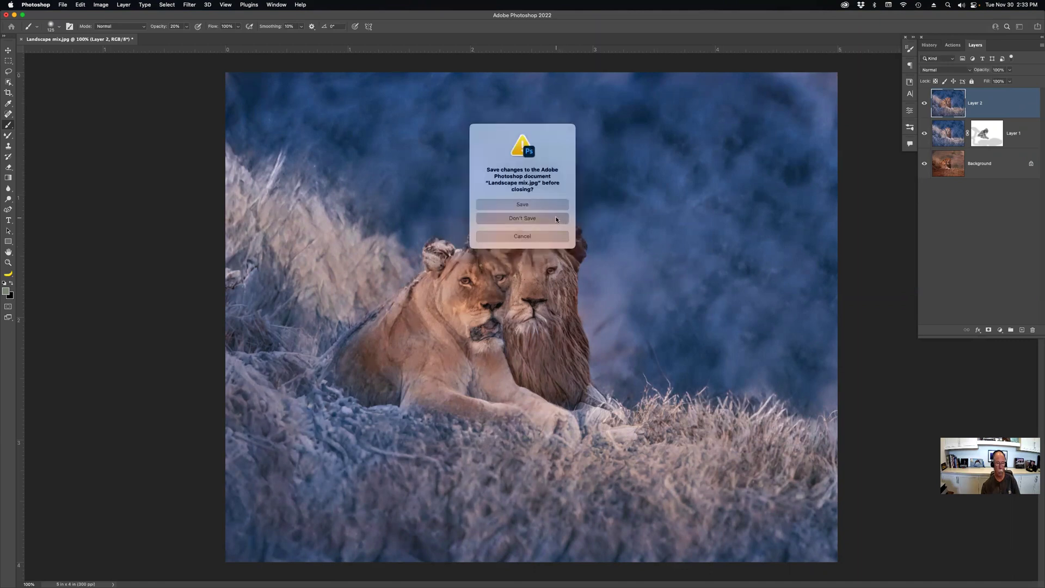
key(super+Tab)
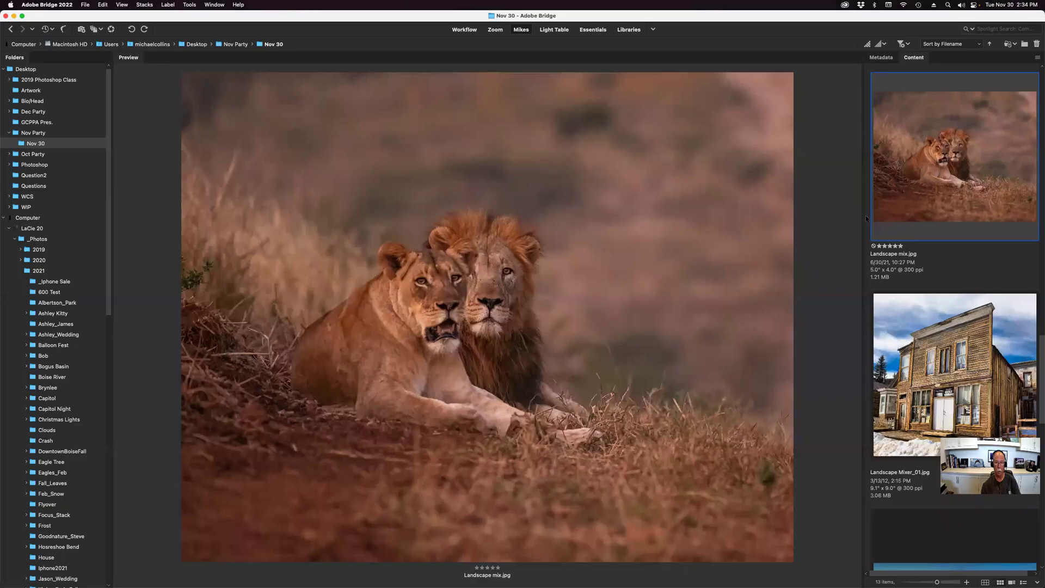
click(964, 354)
double_click(964, 354)
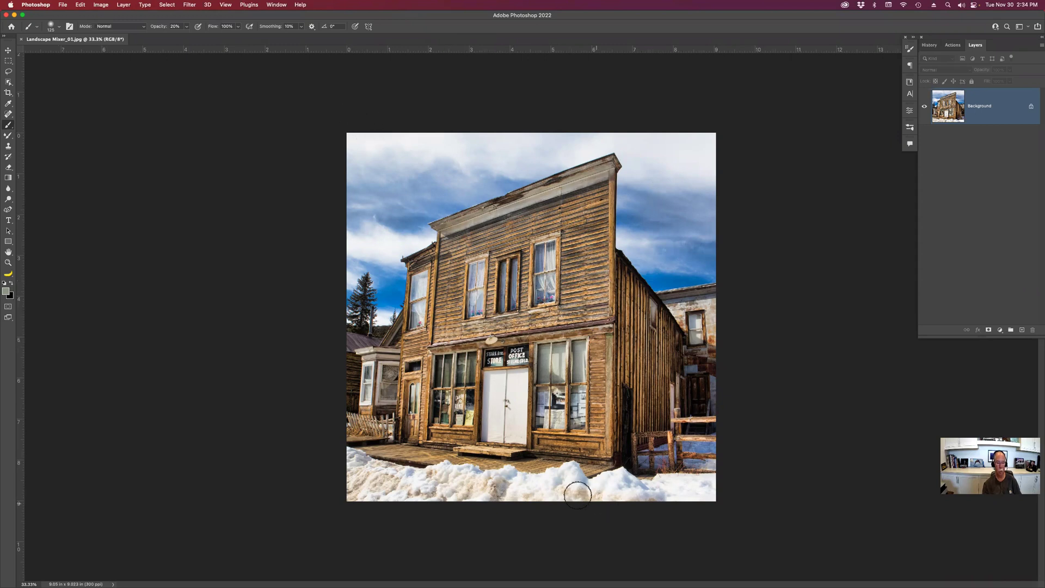
Try the Landscape Mixer neural filter's green river valley preset on the building with Spring at 56, and discard it
click(190, 4)
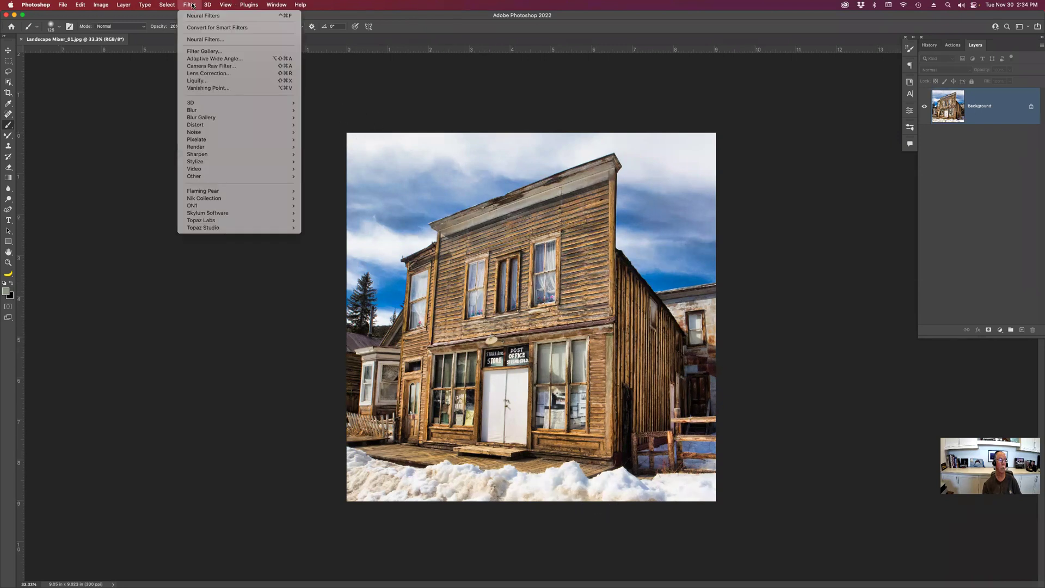
click(201, 40)
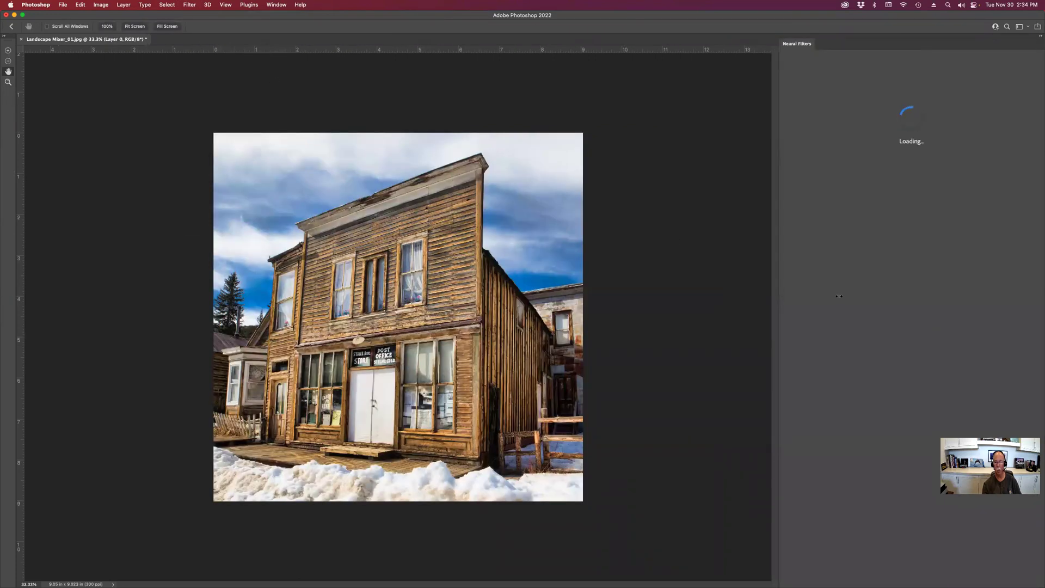
click(874, 248)
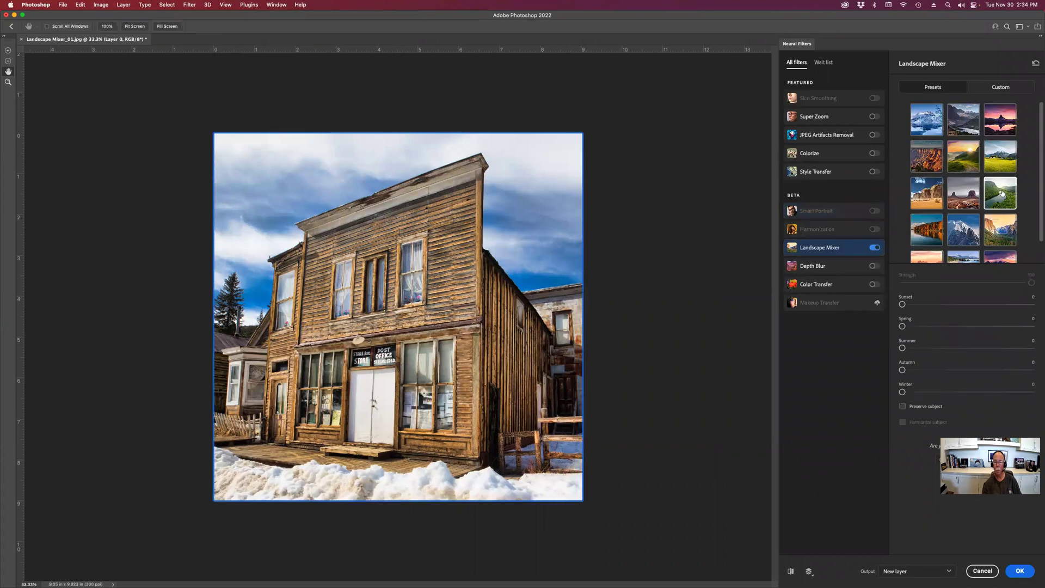
click(1000, 196)
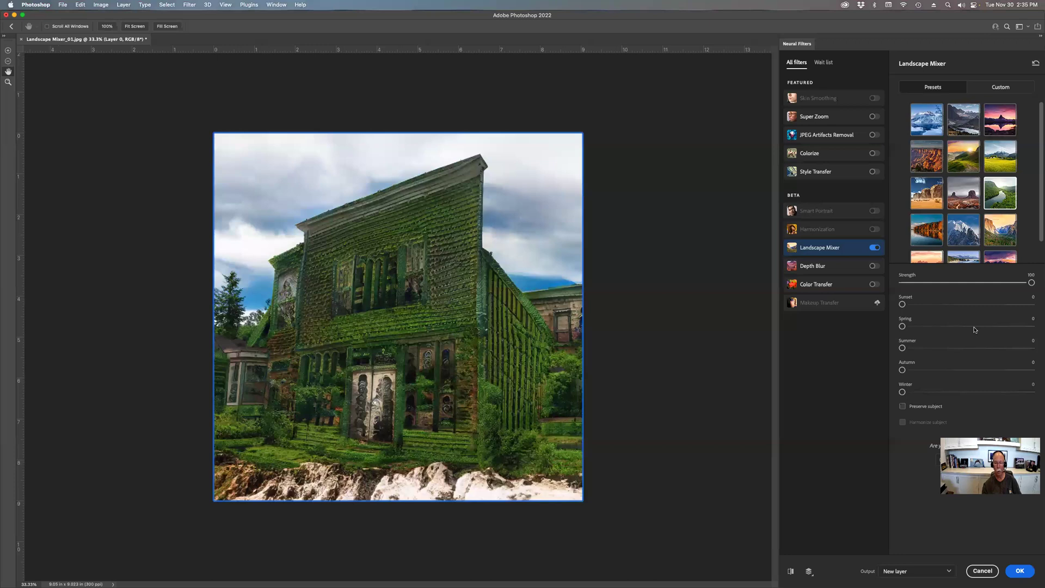
click(975, 327)
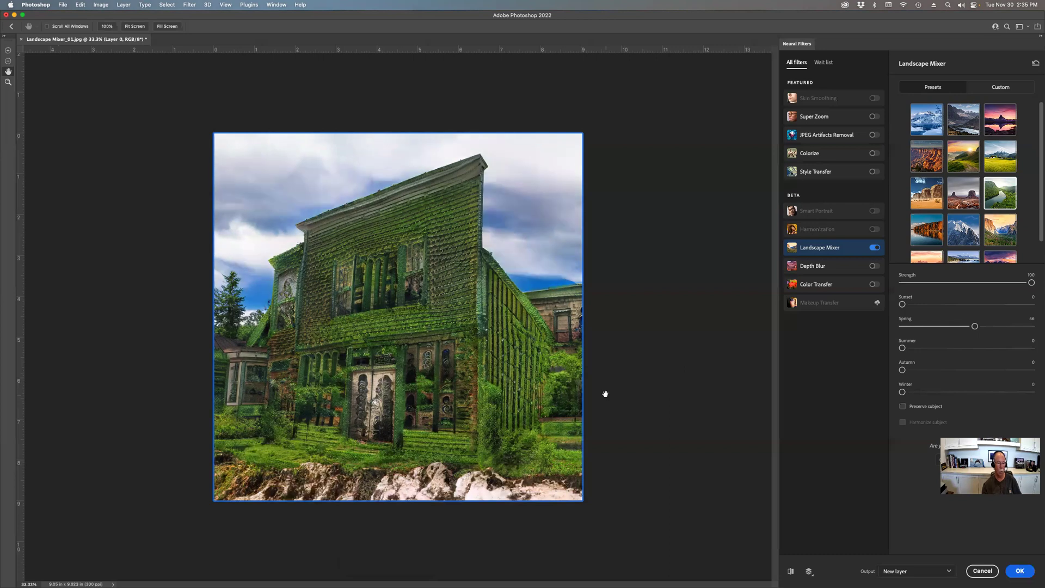
click(984, 573)
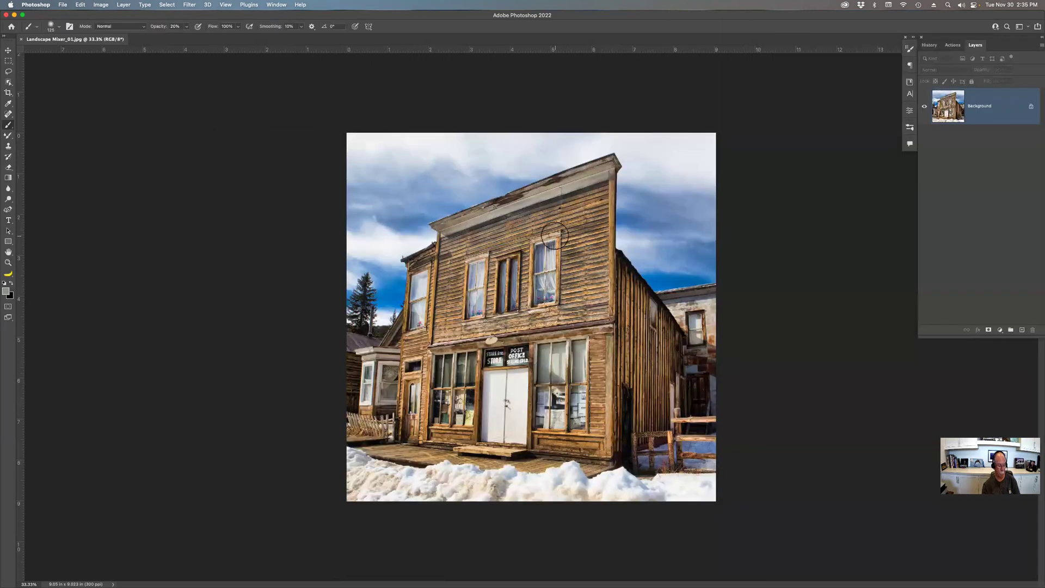
Close the building photo and reopen the lion photo Landscape mix.jpg from Adobe Bridge
key(super+w)
key(super+Tab)
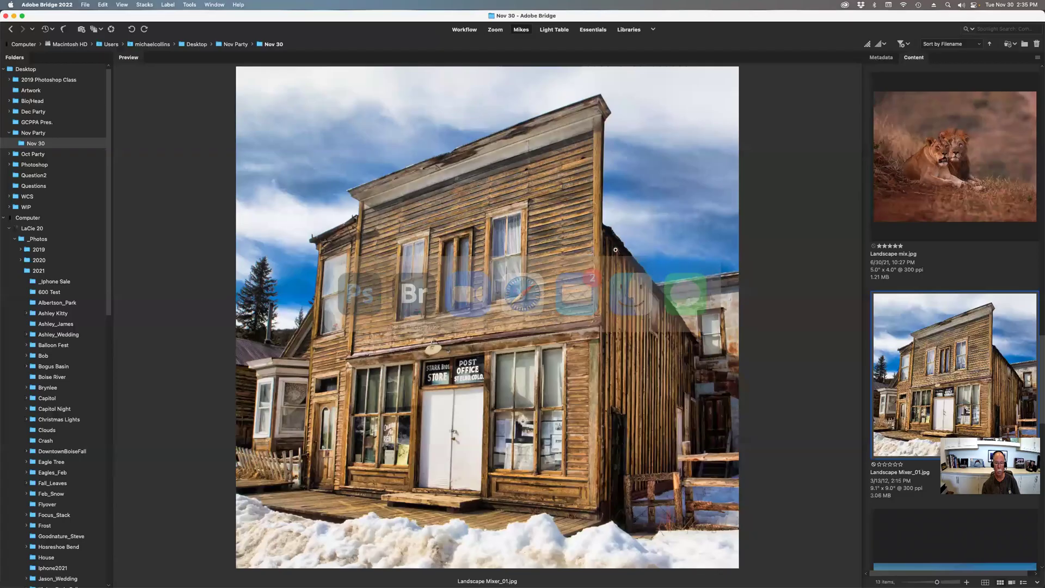
click(944, 197)
double_click(944, 195)
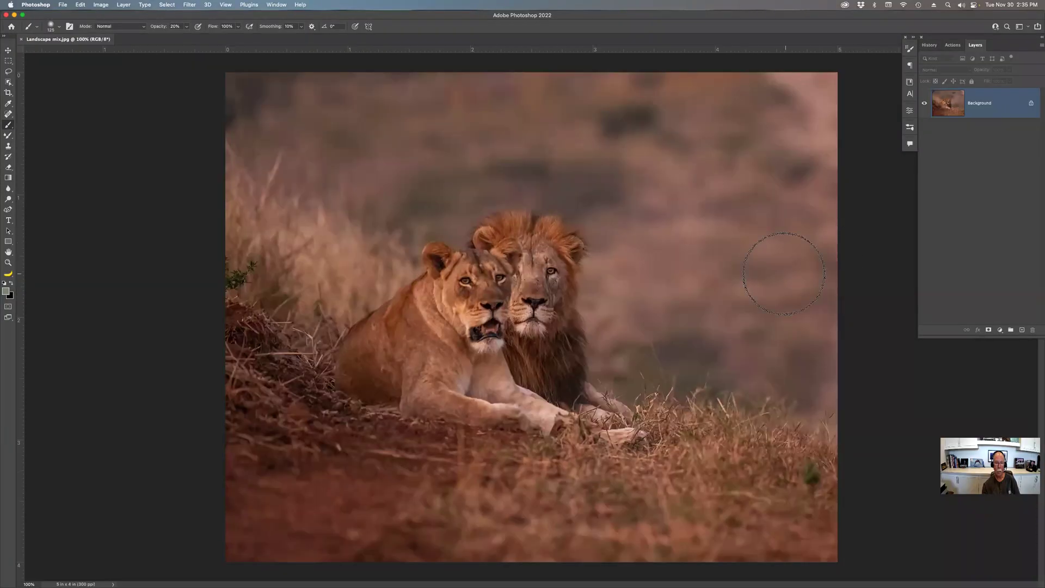
Enable the Landscape Mixer neural filter on the lions with the blue snowy mountain preset and Winter at 40
click(194, 4)
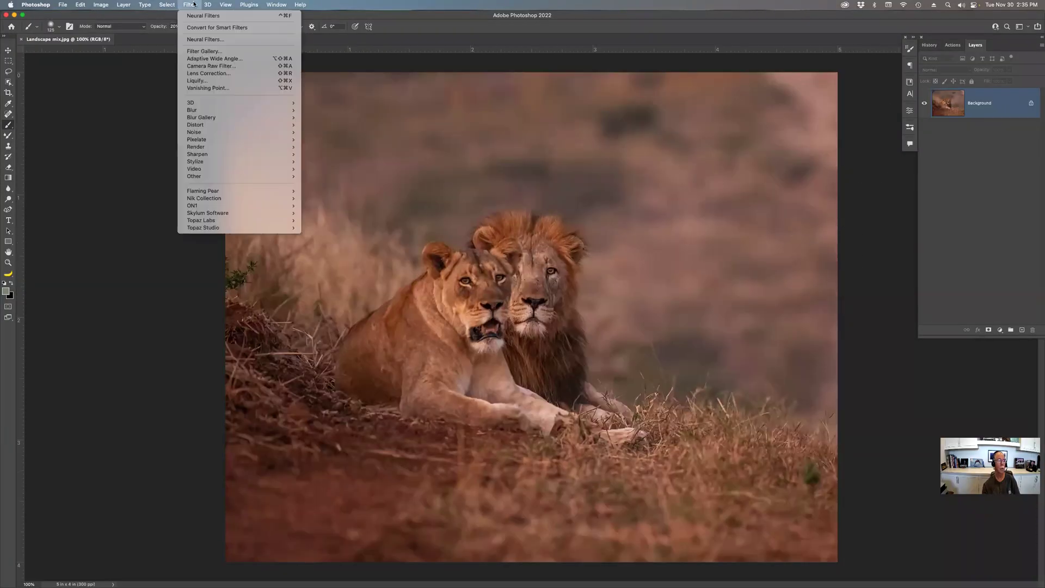
click(233, 40)
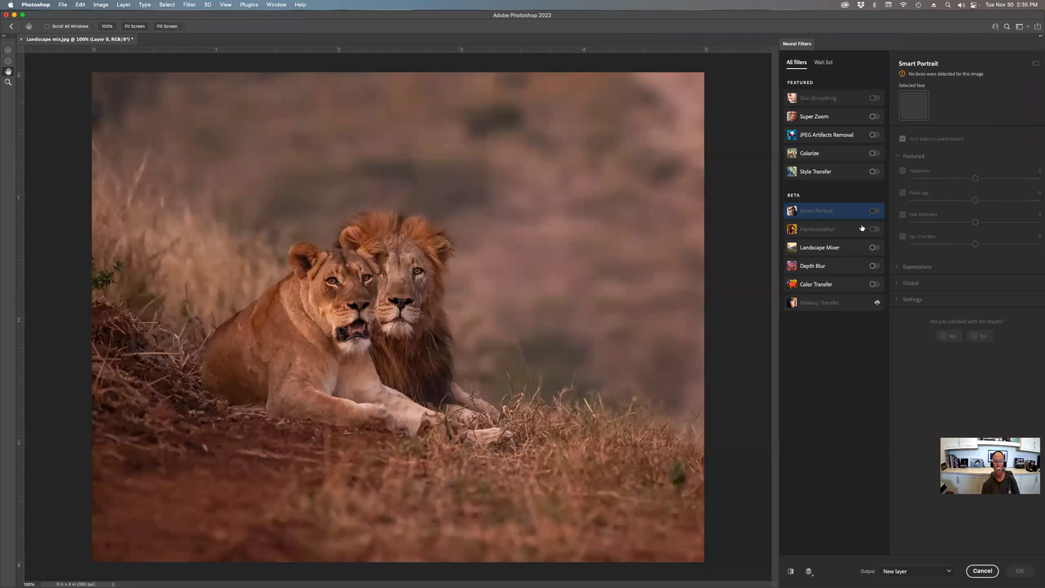
click(874, 248)
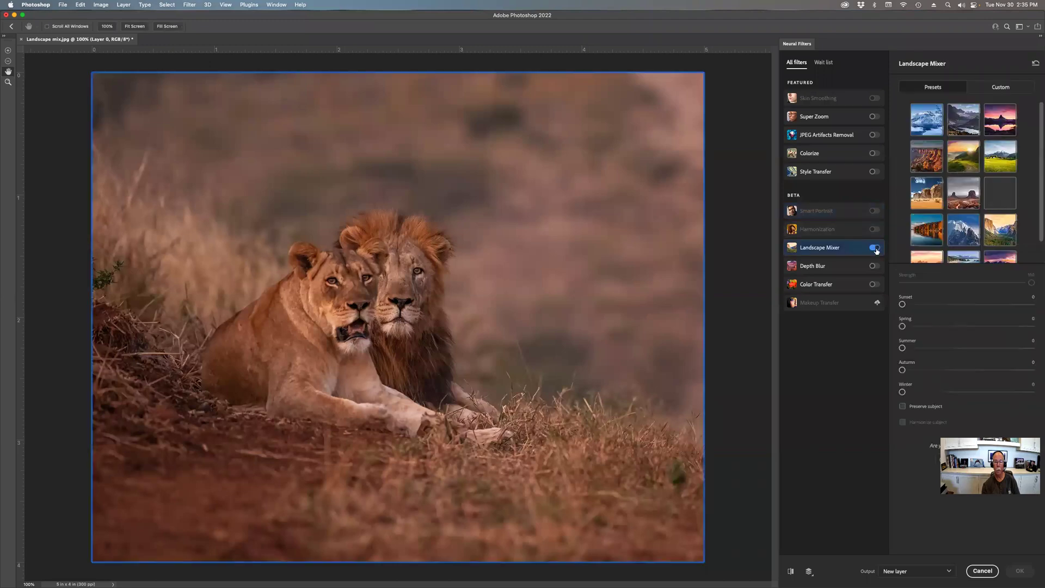
click(962, 232)
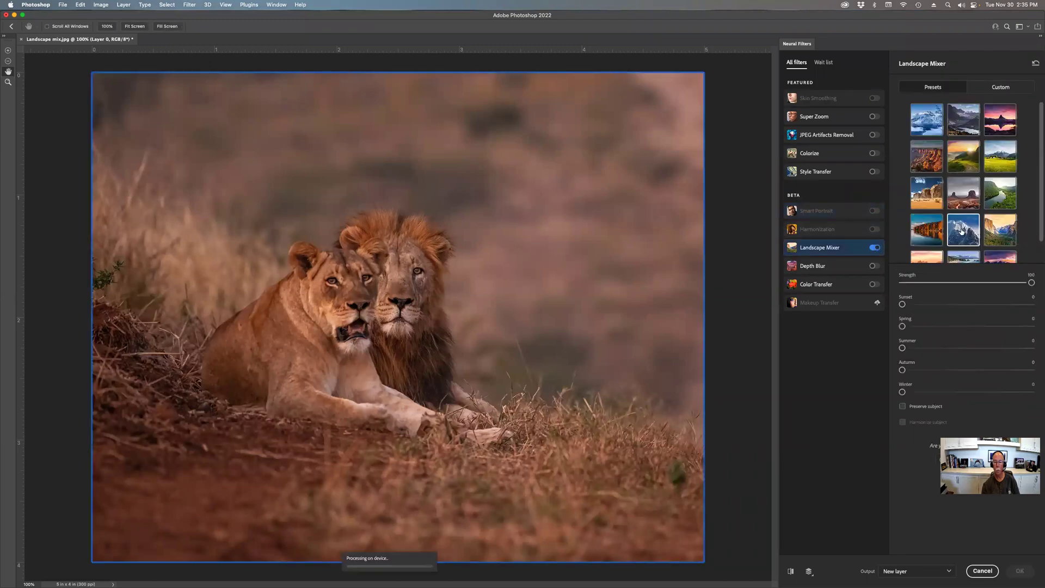
click(954, 392)
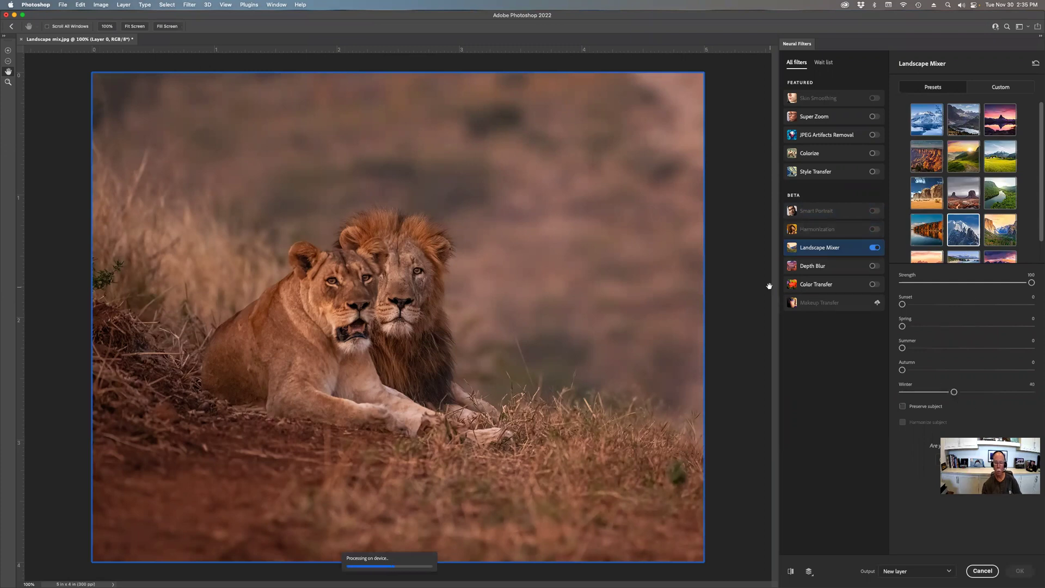
Compare the lions with Preserve subject on and off, keep it on with Harmonize subject, and output to a new layer
click(904, 407)
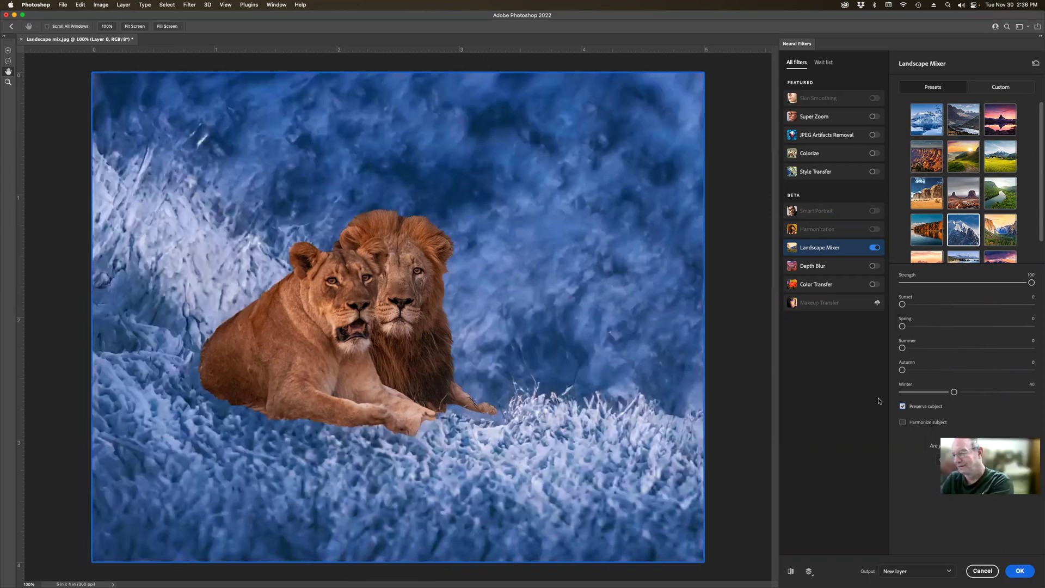
click(902, 407)
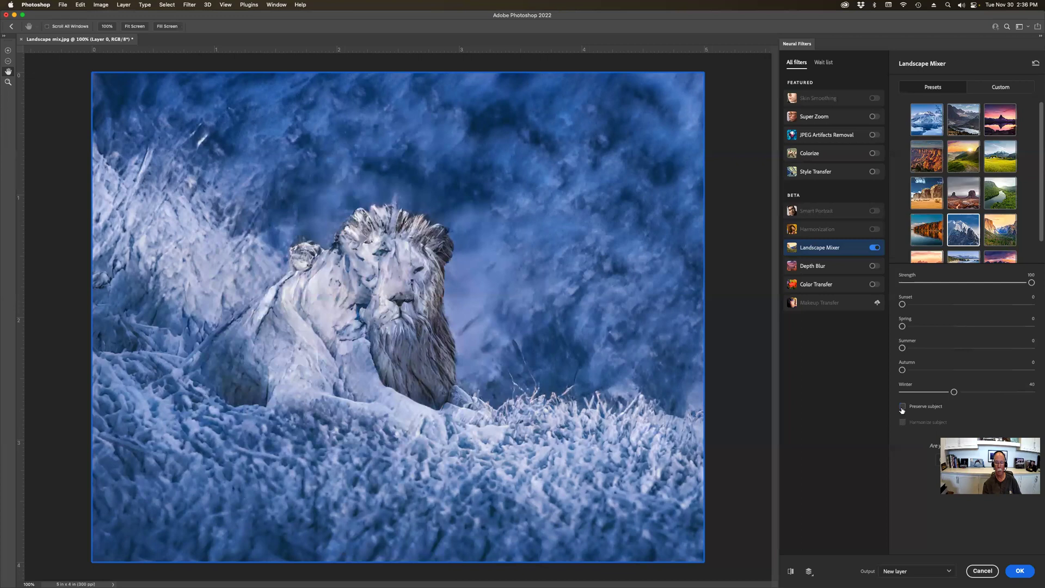
click(902, 406)
click(903, 422)
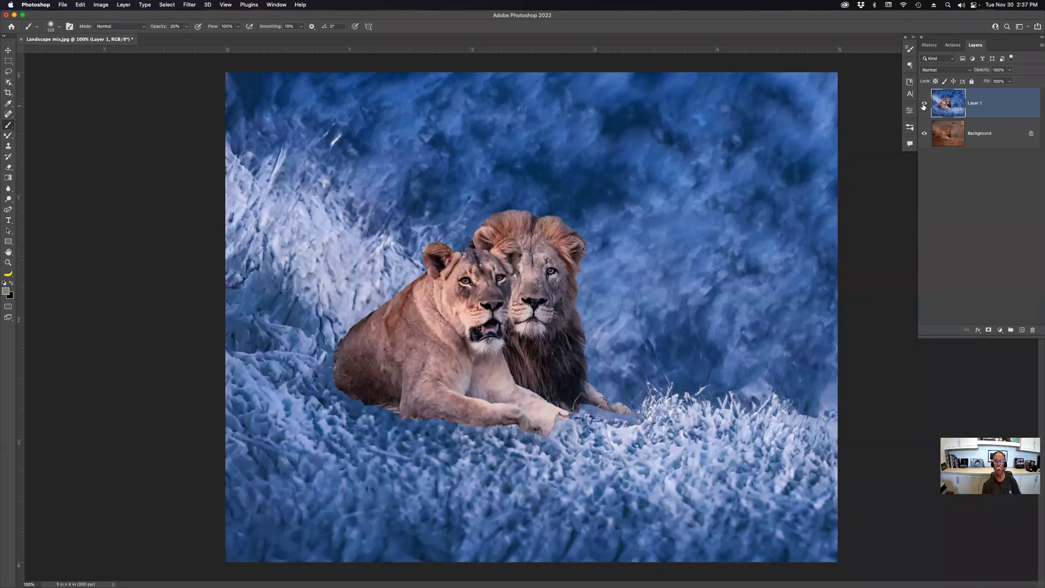
Compare the lion photo before and after the winter mix by toggling Layer 1's visibility
click(924, 104)
click(925, 104)
click(925, 105)
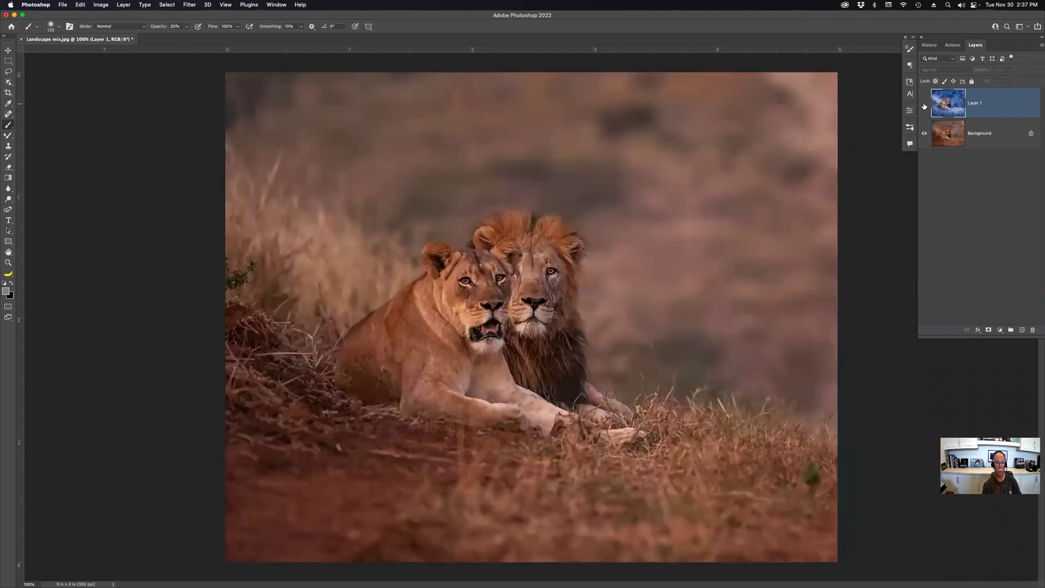
click(924, 105)
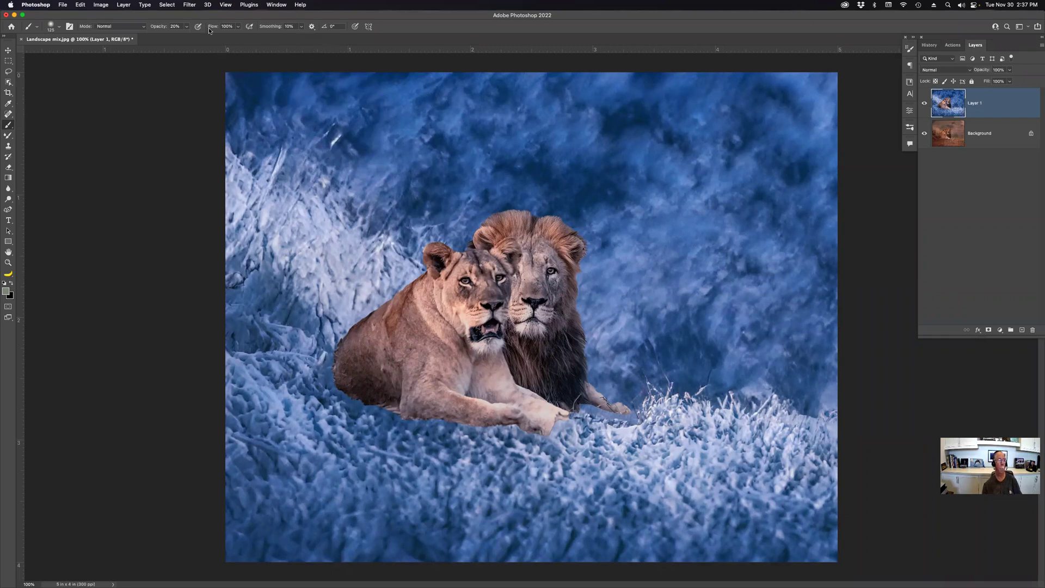
Close the lion photo without saving and open the geyser panorama Landscape Mixer_02.jpg from Adobe Bridge
key(super+w)
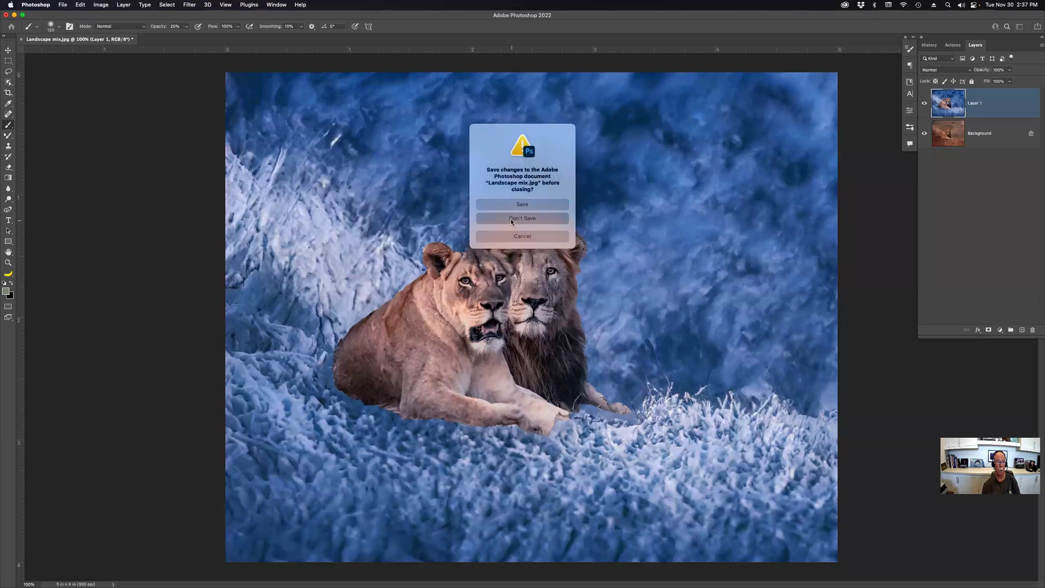
click(511, 219)
key(super+Tab)
scroll(988, 360, down, 5)
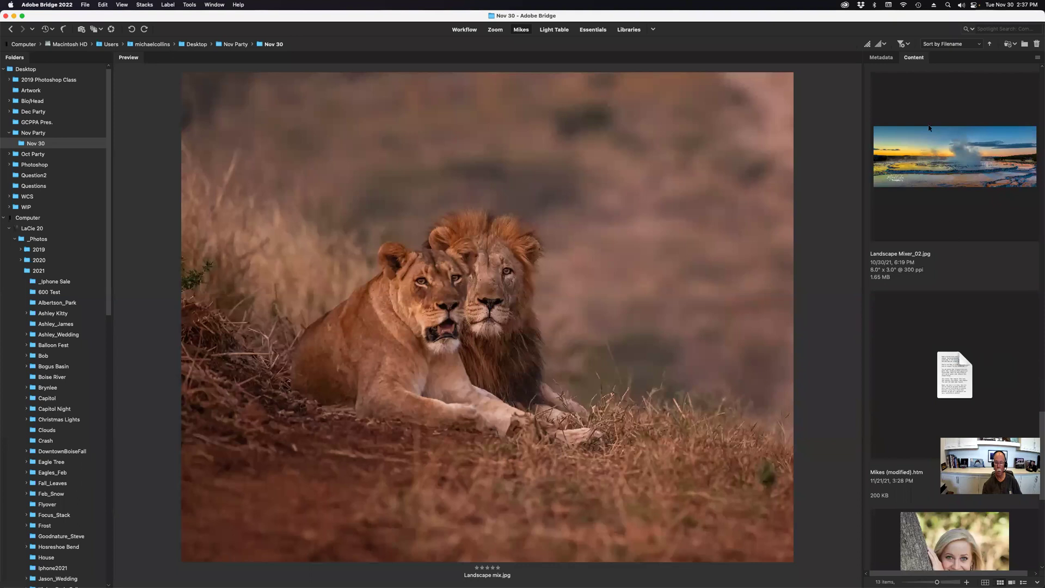
click(923, 153)
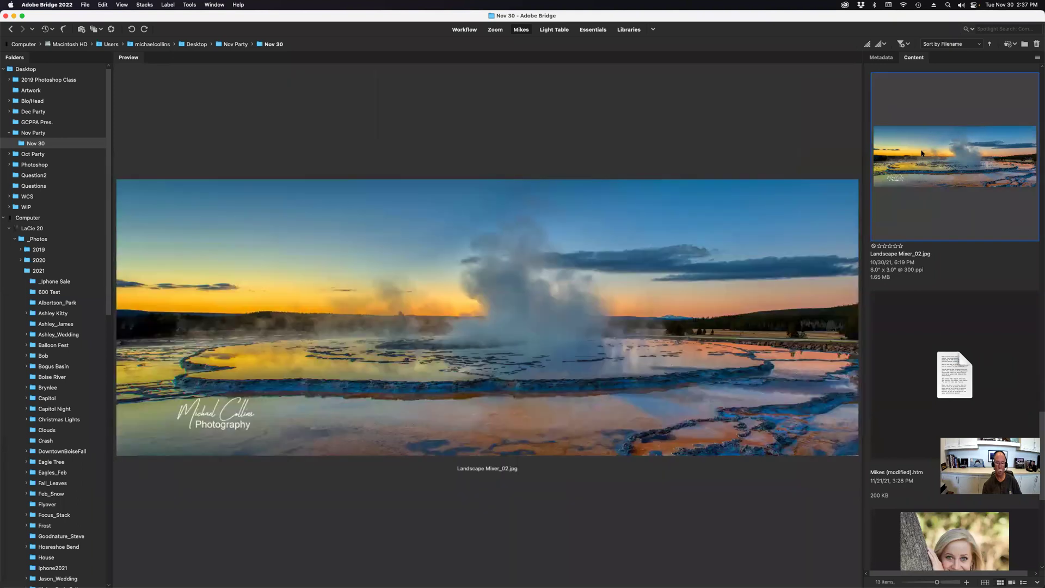
double_click(922, 154)
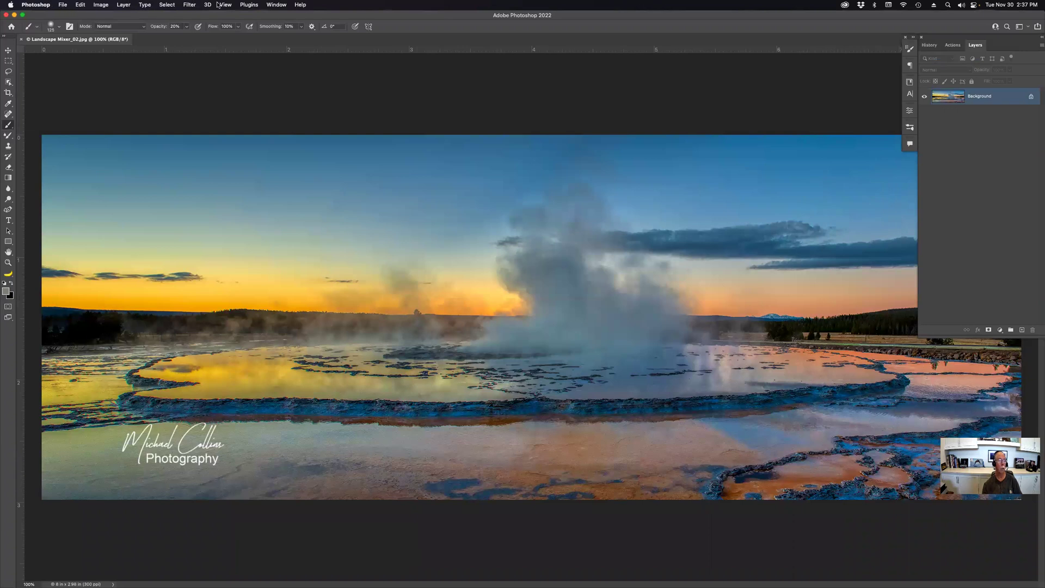
Enable the Landscape Mixer neural filter on the geyser photo with Sunset at 63 and Winter at 49
click(190, 6)
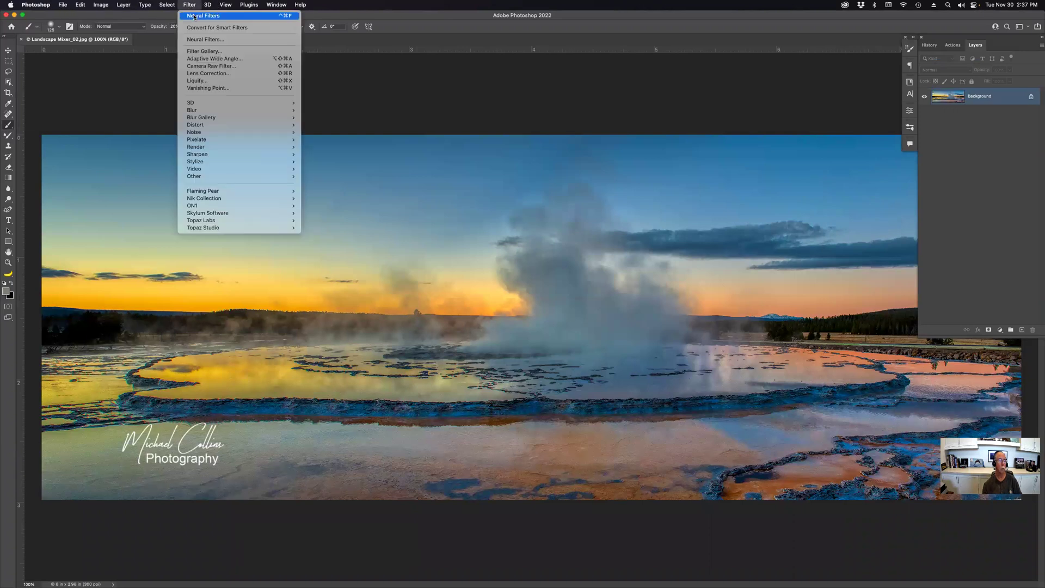
click(216, 40)
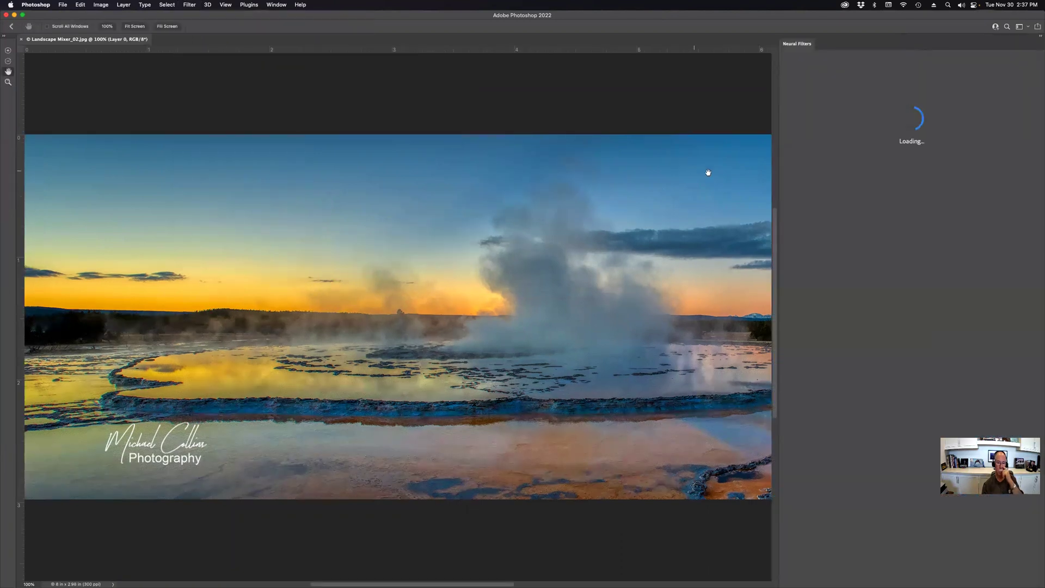
click(874, 248)
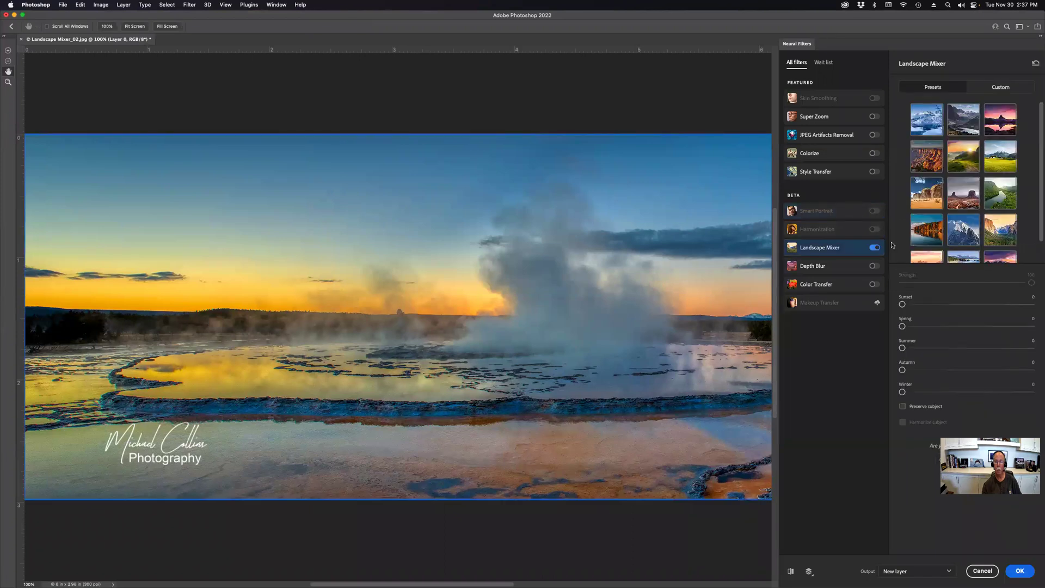
click(984, 304)
click(965, 392)
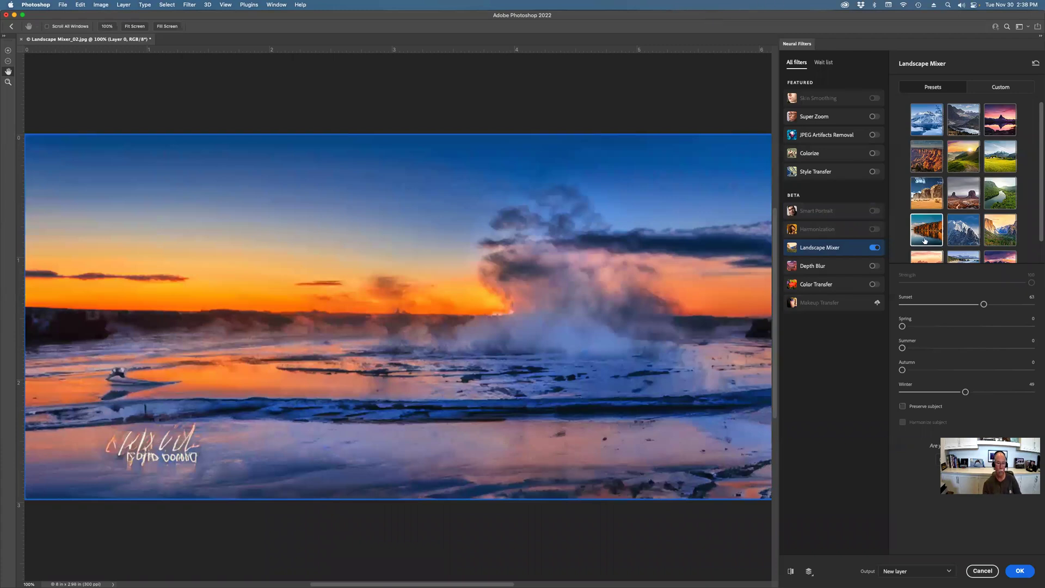
Set the geyser photo's Landscape Mixer values to Sunset 35 and Winter 79, and activate the Zoom tool
click(1004, 392)
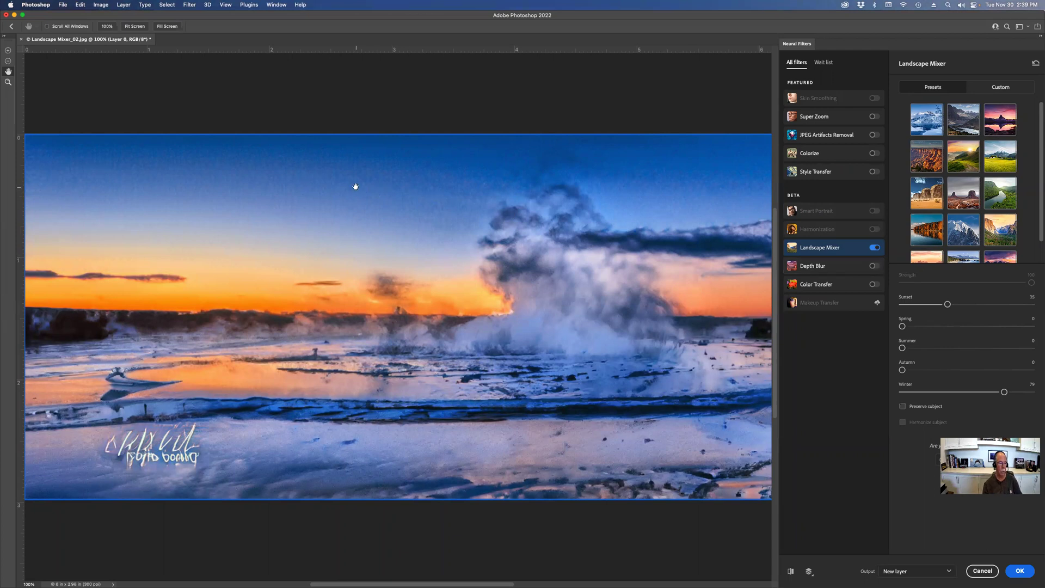
key(z)
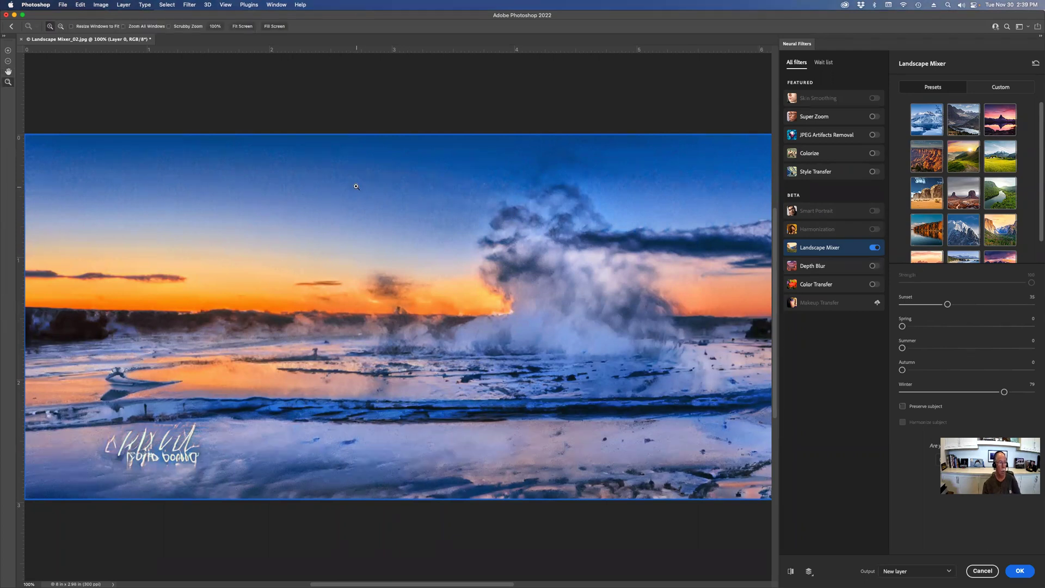
Inspect the geyser photo's sky up close, and set Landscape Mixer's Winter to 0 and Autumn to 55
click(373, 208)
click(434, 182)
drag(434, 182, 443, 239)
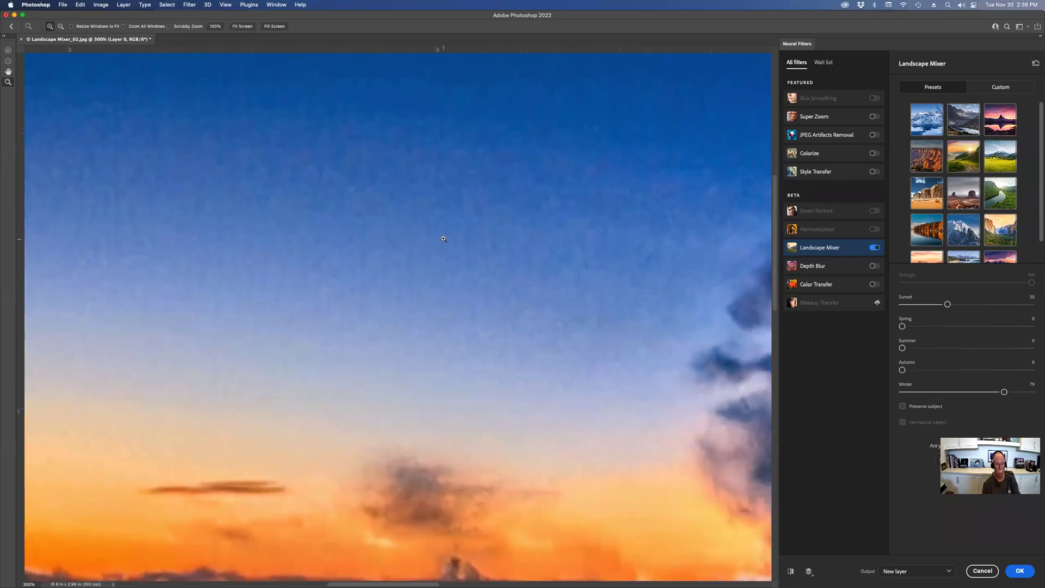
key(super+0)
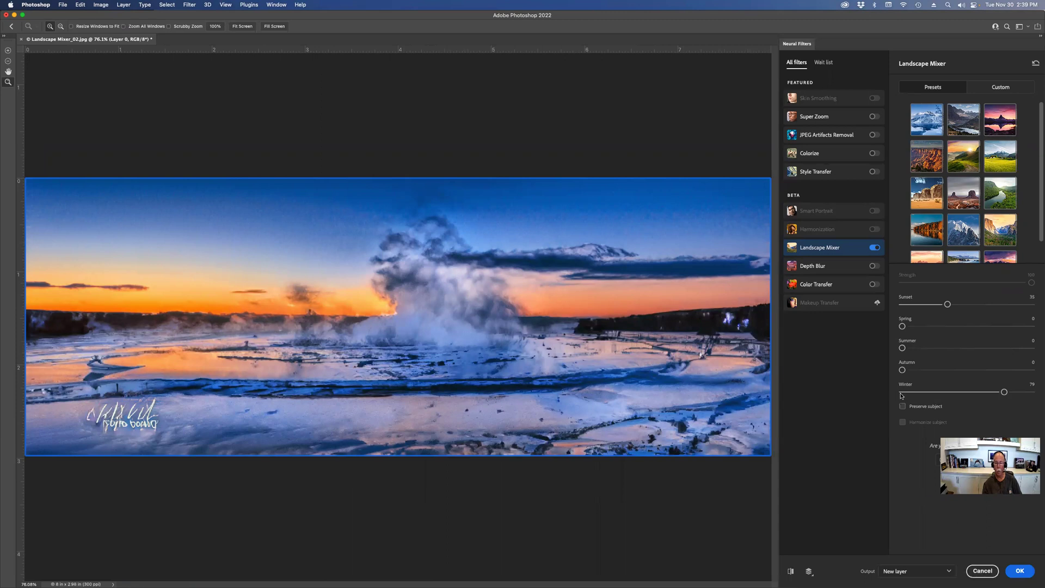
drag(1005, 392, 898, 399)
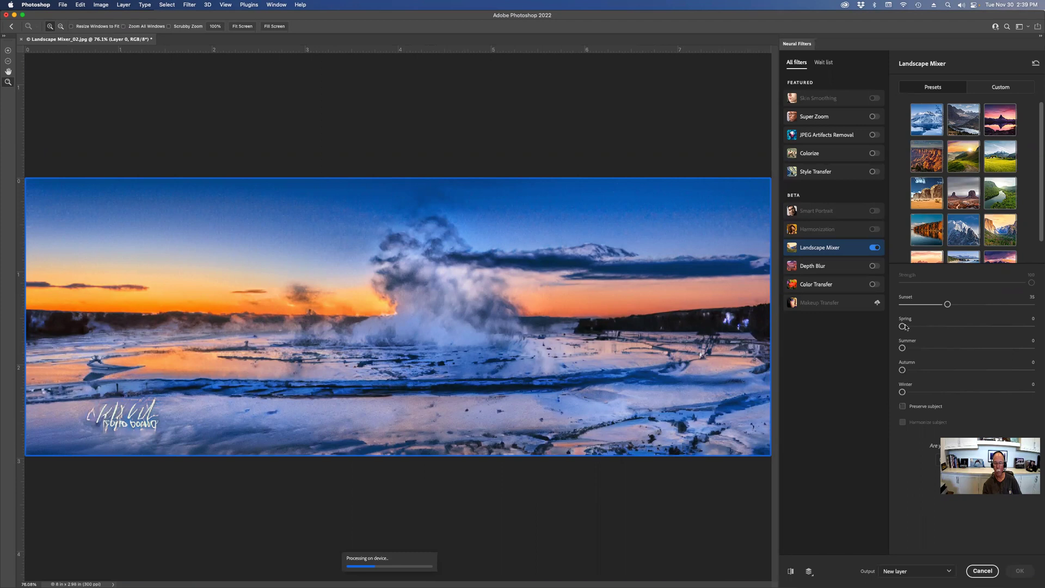
drag(902, 369, 973, 371)
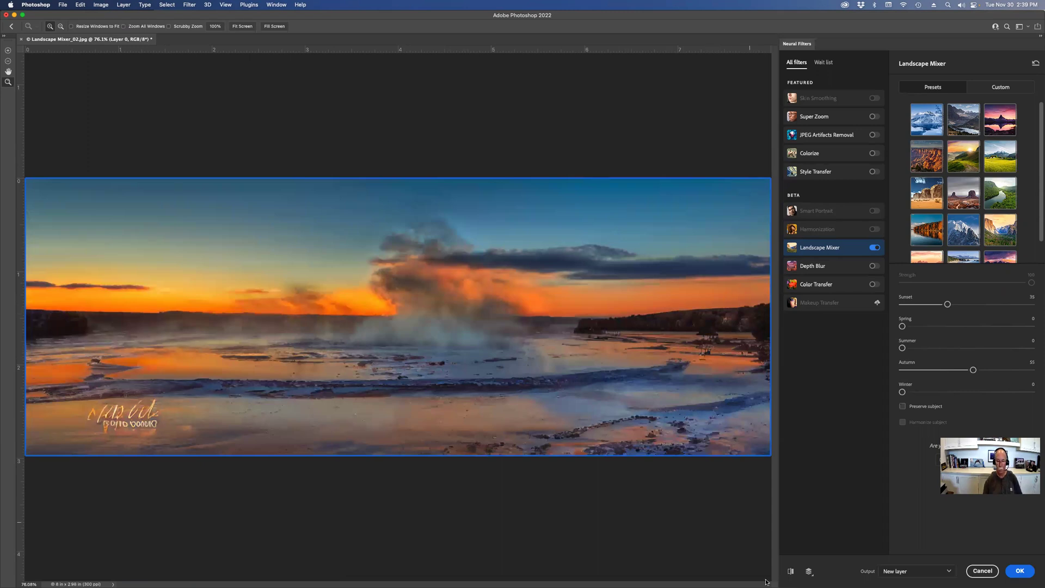
Compare the geyser photo before and after the autumn mix using the preview, and cancel the neural filter
click(791, 571)
click(791, 571)
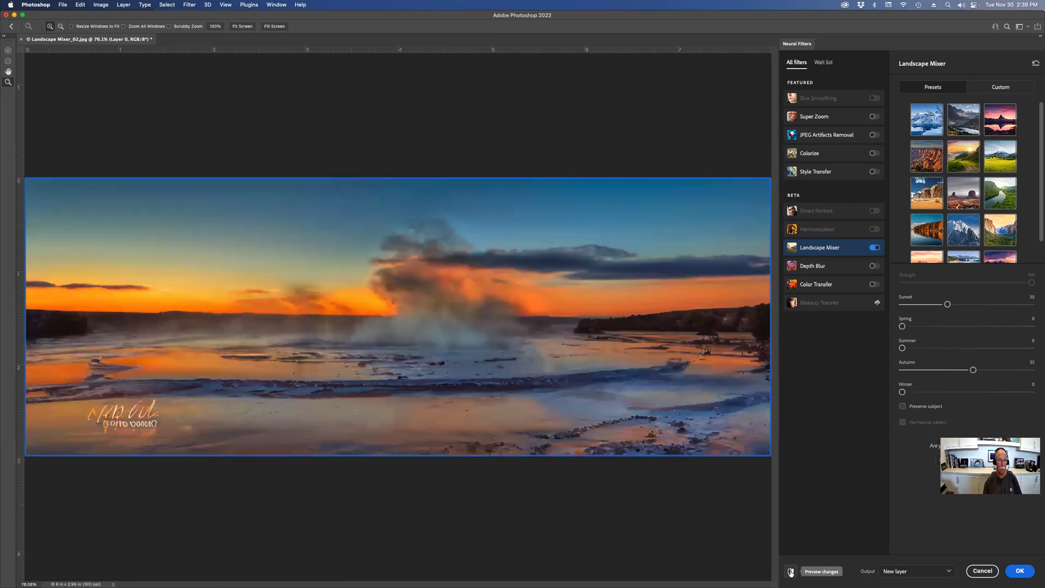
click(790, 571)
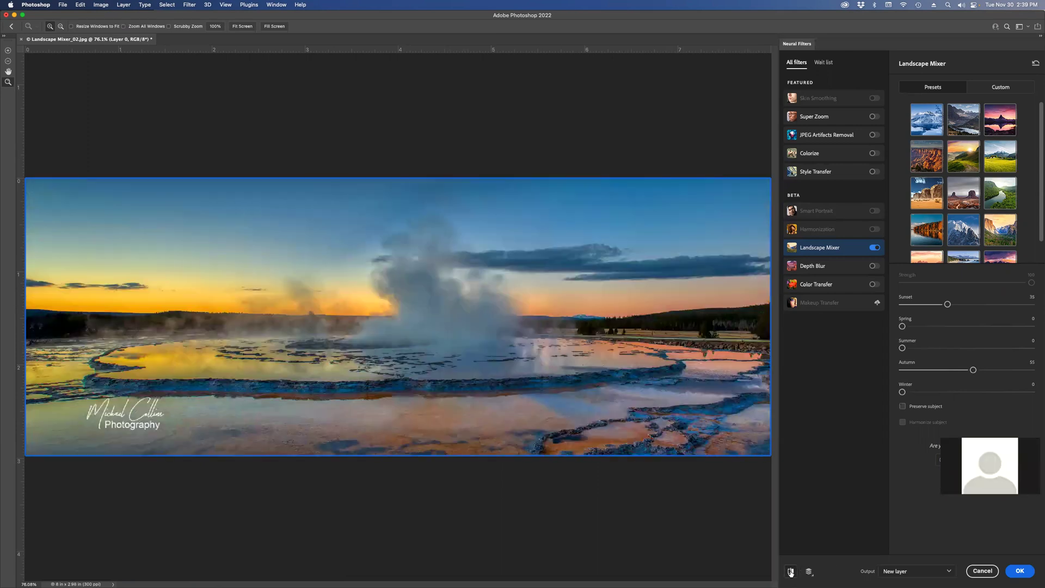
click(791, 571)
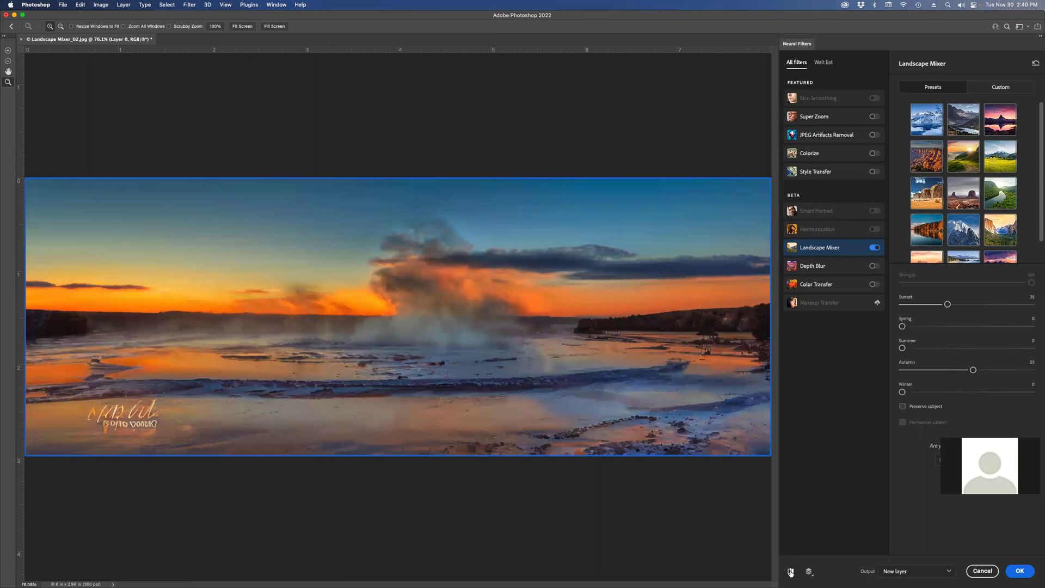
click(982, 571)
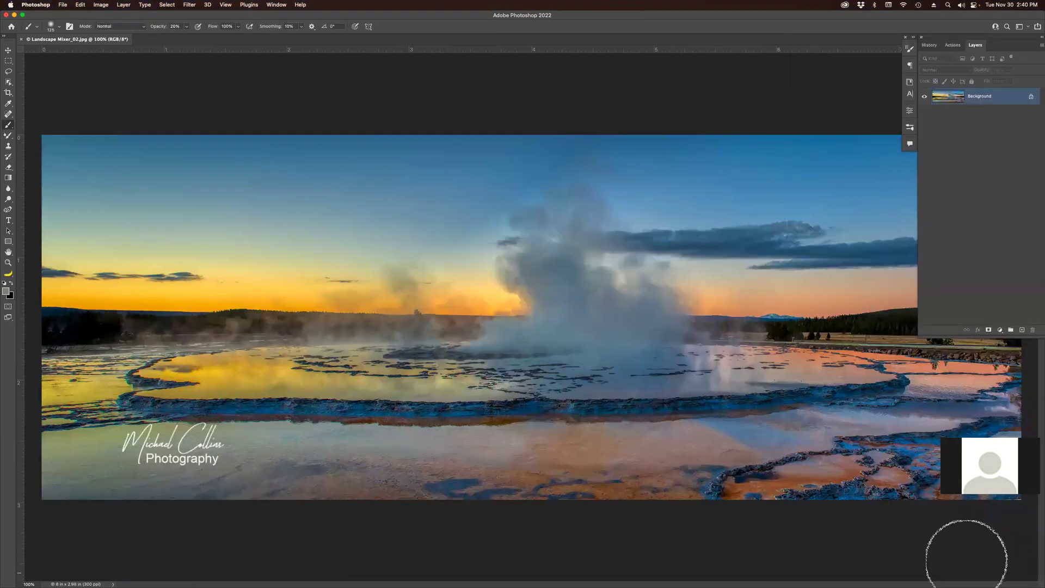
Close the geyser photo and open the portrait Skin_Smoothing.jpg from Adobe Bridge
key(super+w)
key(super+Tab)
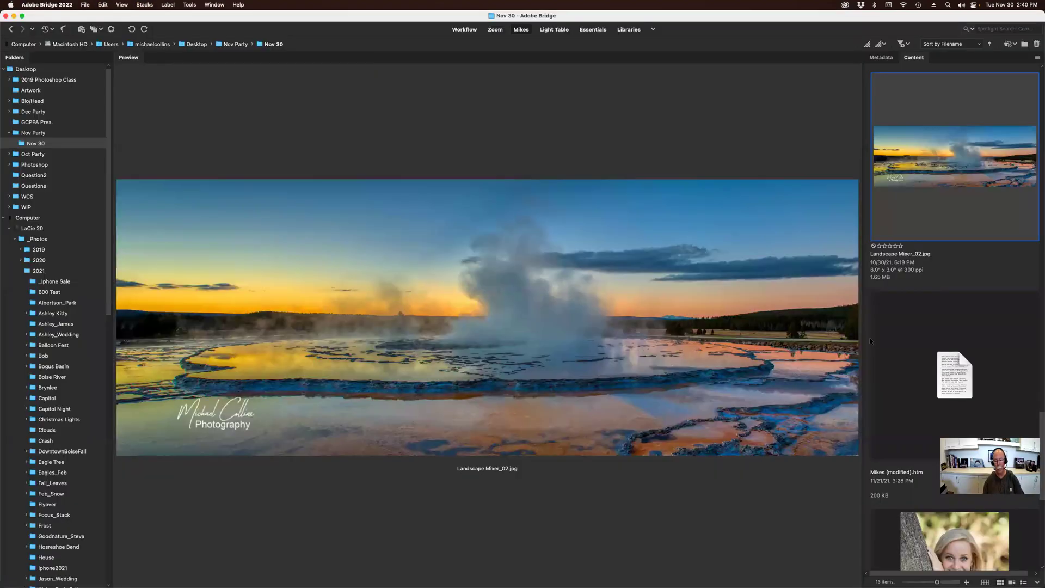
scroll(936, 354, down, 3)
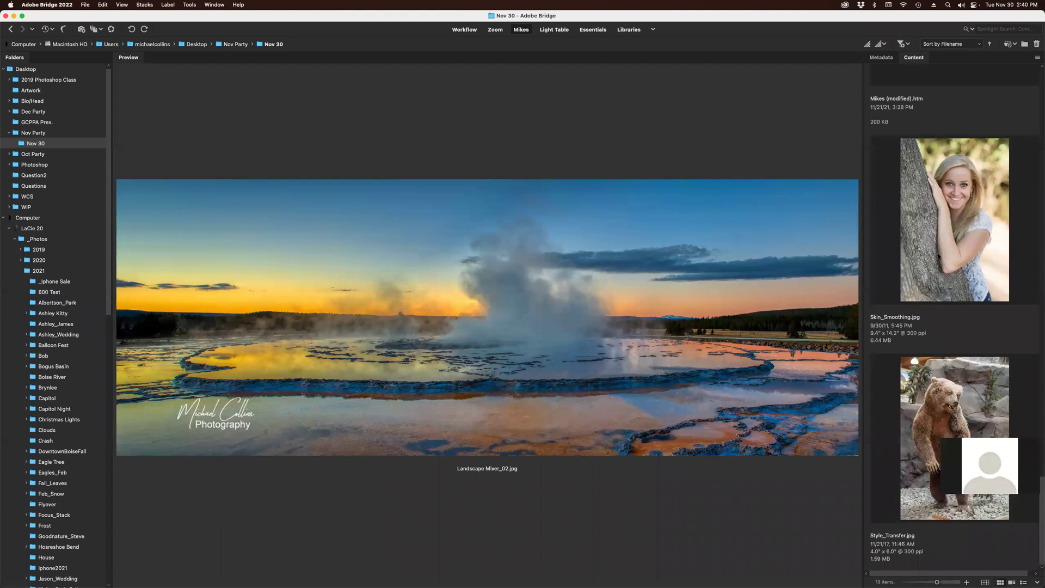
click(934, 239)
double_click(935, 239)
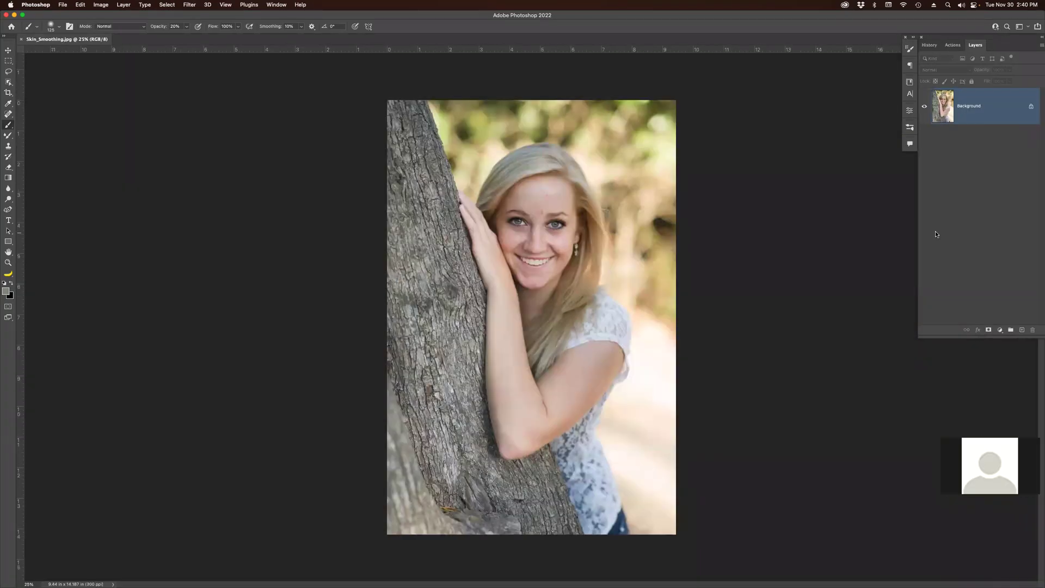
Open Neural Filters on the portrait and enable Skin Smoothing
key(z)
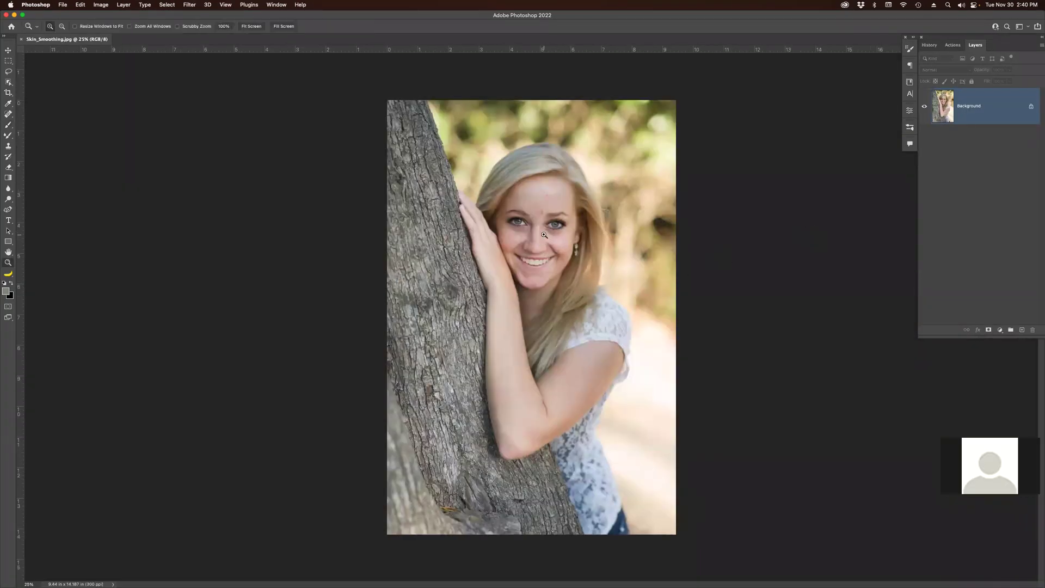
click(535, 239)
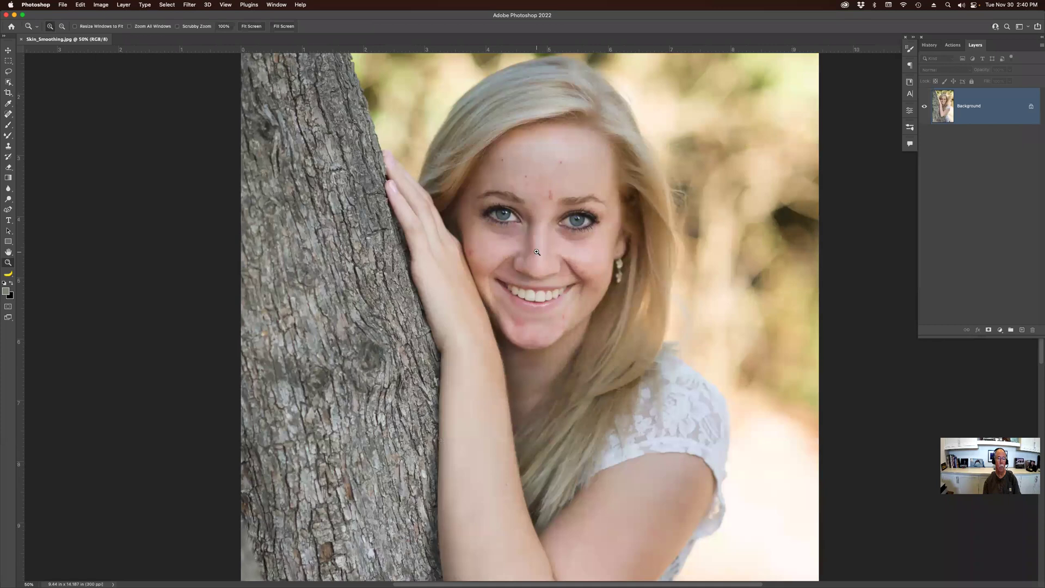
click(190, 5)
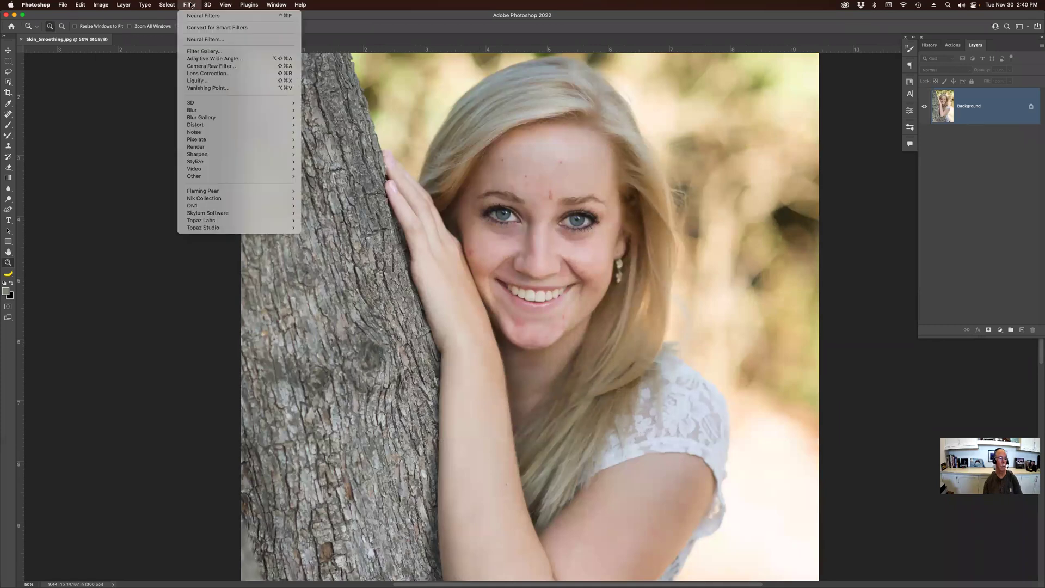
click(196, 40)
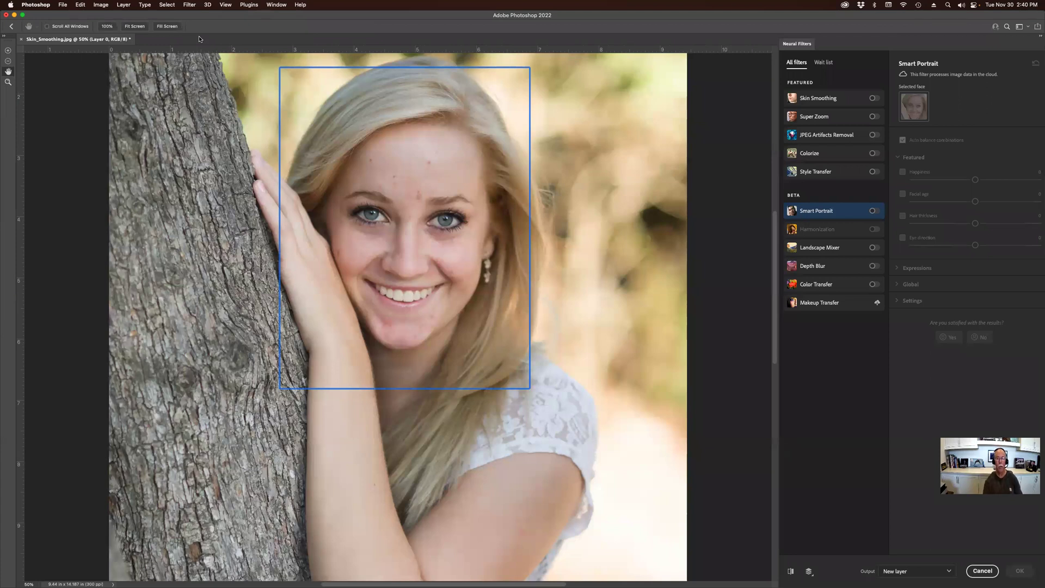
click(873, 99)
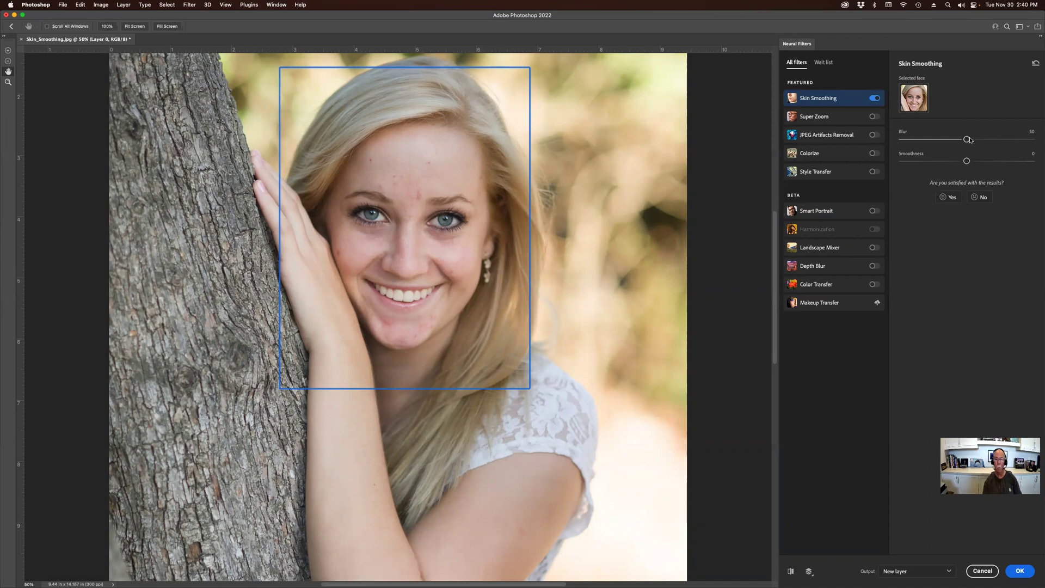
Set Skin Smoothing's Blur to 76 and Smoothness to +29, and apply the filter to a new layer
drag(972, 140, 989, 140)
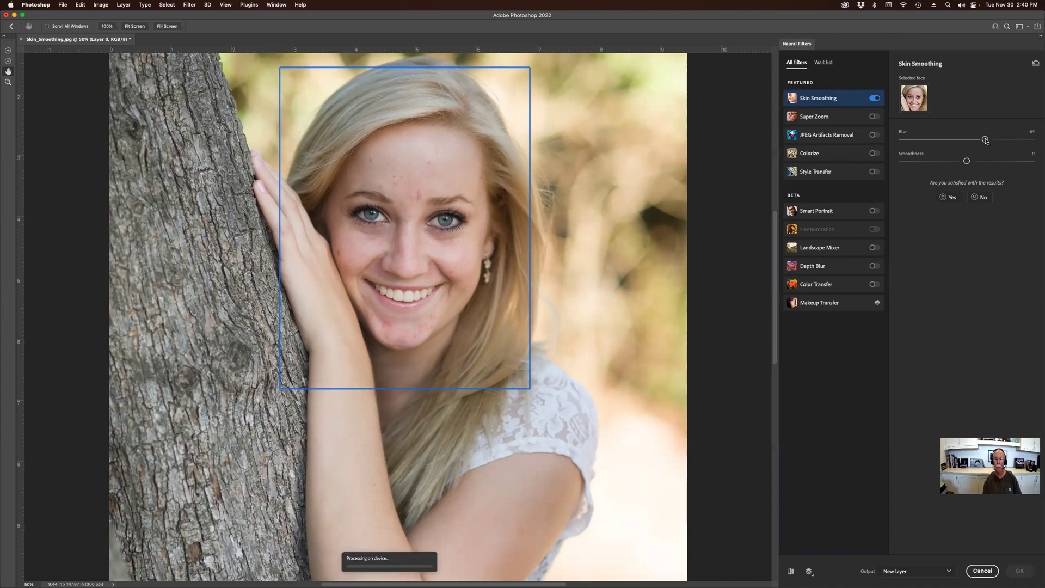
click(981, 161)
drag(982, 161, 988, 162)
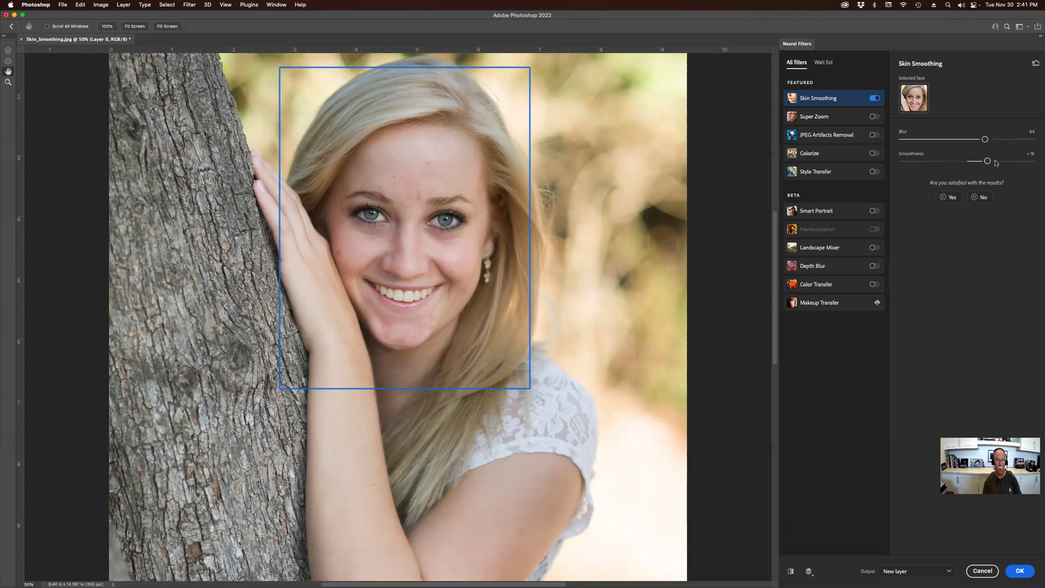
click(1004, 162)
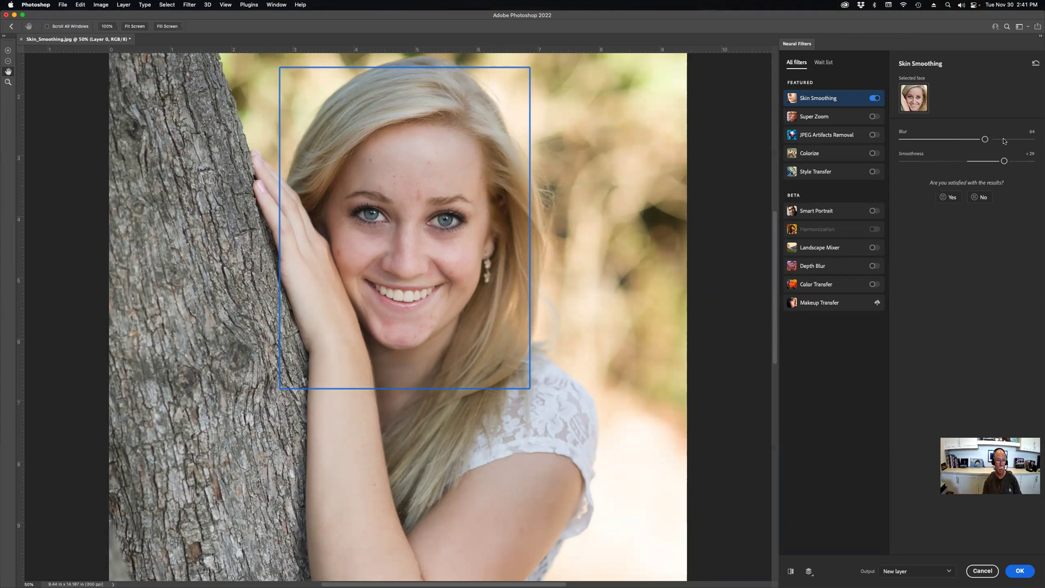
click(1003, 140)
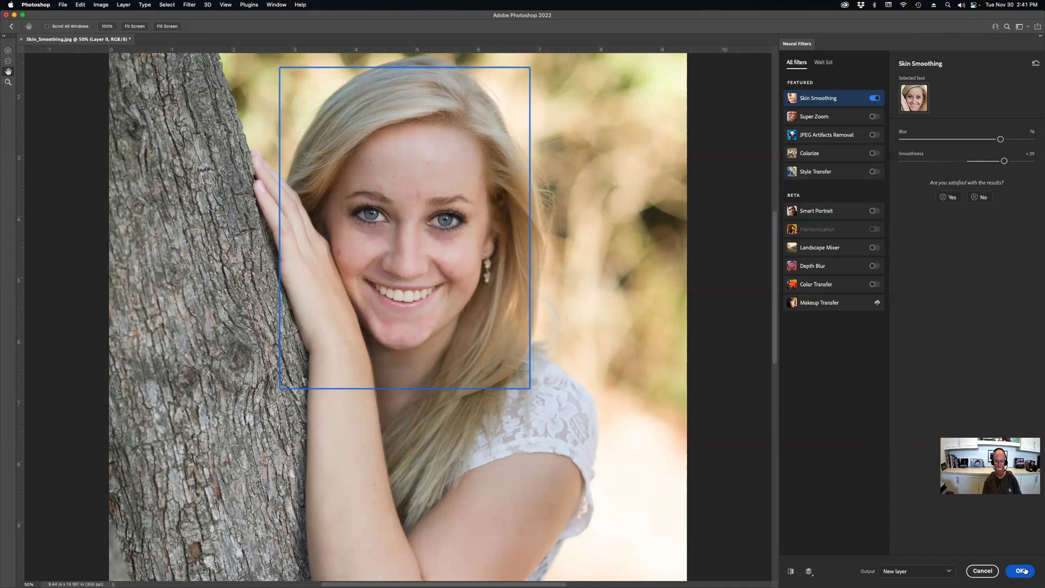
click(1024, 570)
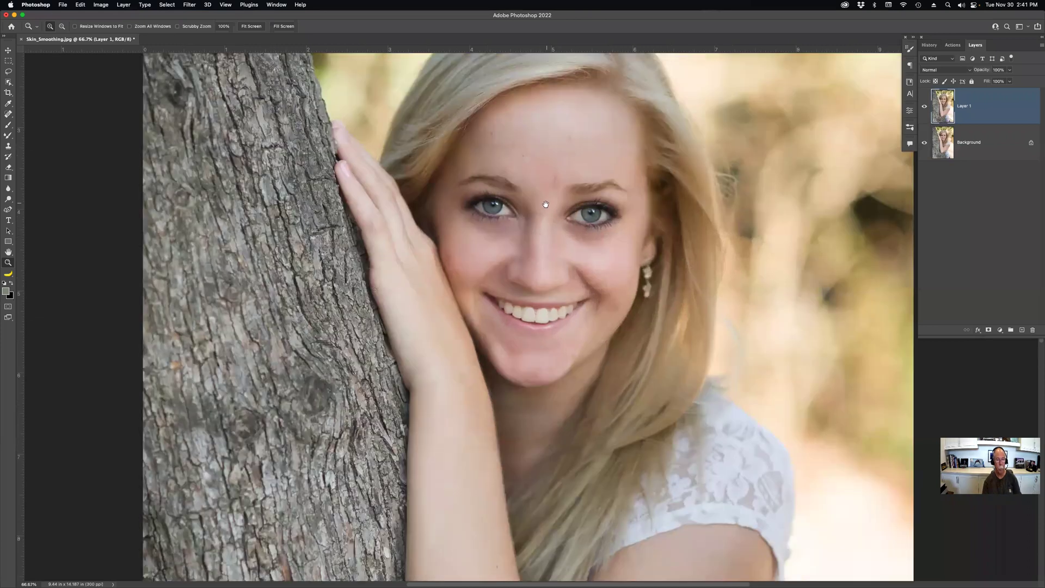
Compare the woman's face before and after skin smoothing by toggling Layer 1's visibility
click(544, 211)
drag(536, 259, 534, 261)
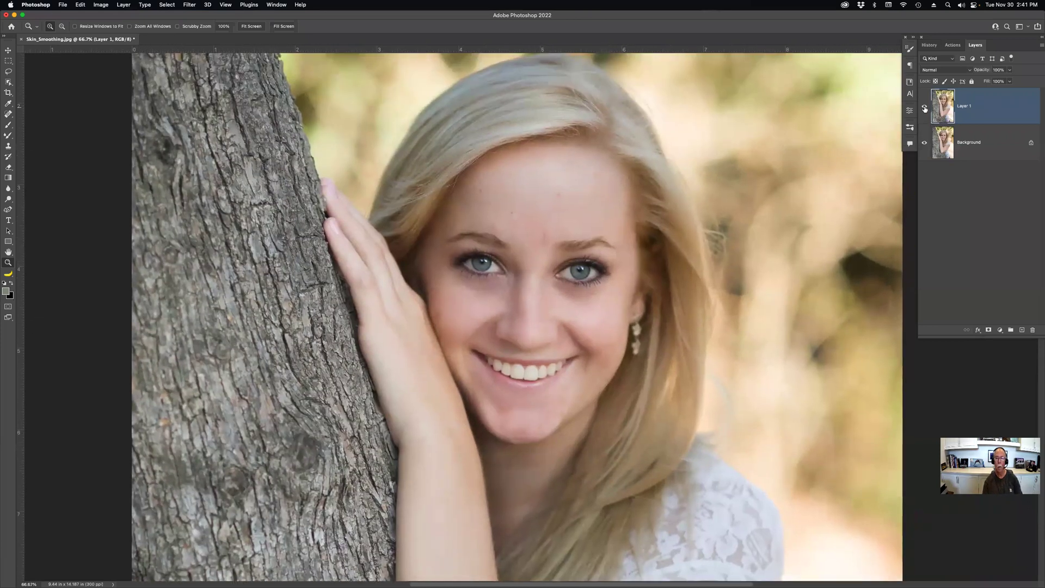
click(925, 108)
click(925, 108)
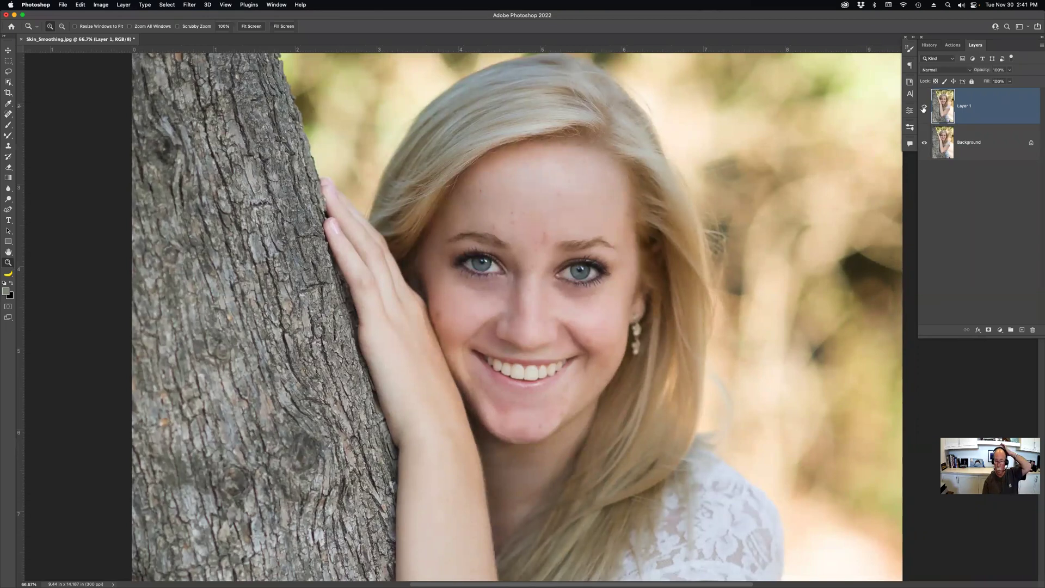
click(925, 108)
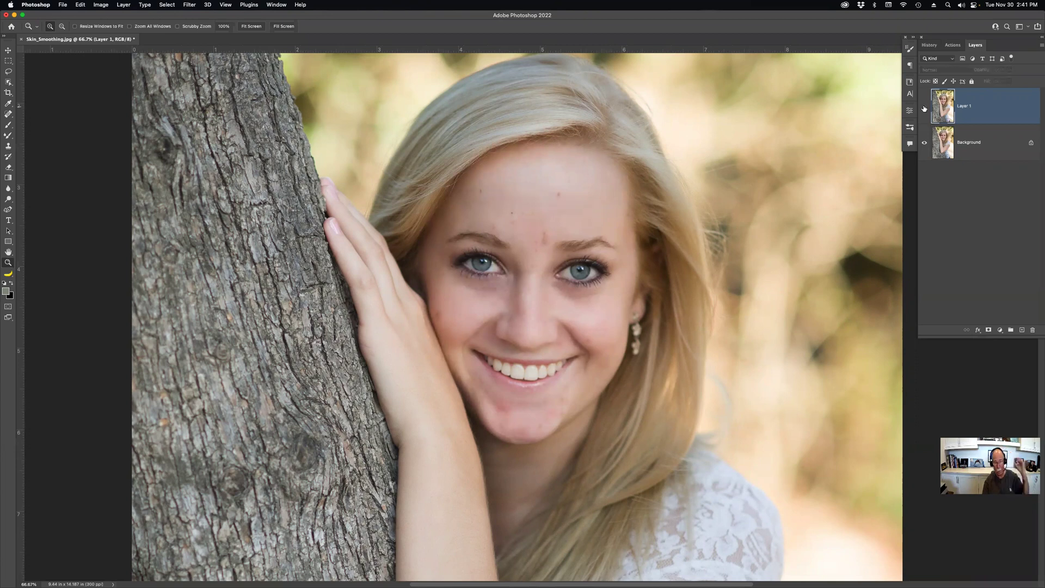
click(925, 108)
click(924, 108)
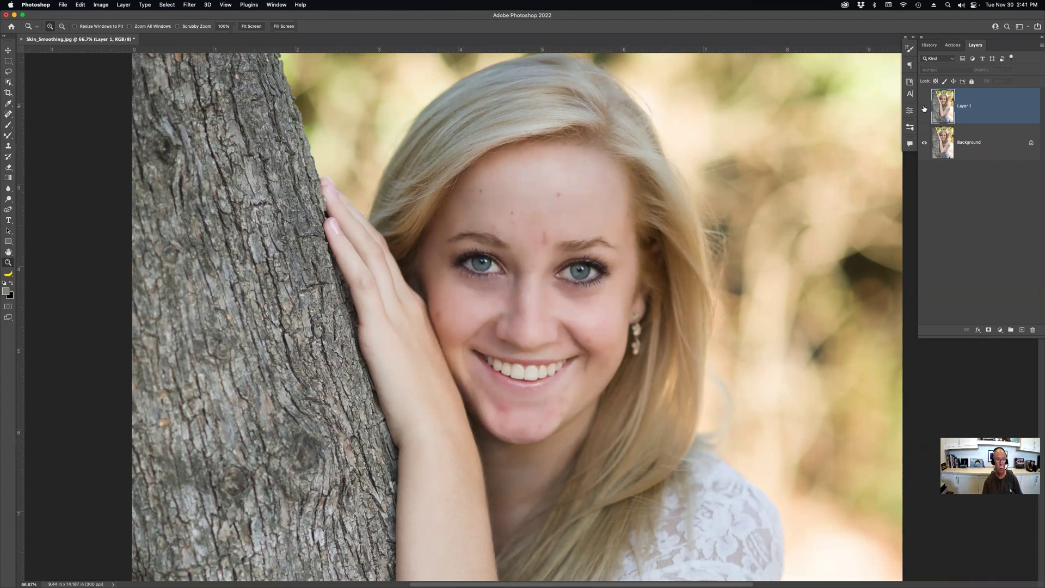
click(925, 109)
Heal the blemishes between the eyebrows and on the forehead on Layer 1 with a smaller Spot Healing Brush
key(j)
key(bracketleft)
key(bracketleft)
key(bracketleft)
key(bracketleft)
key(bracketleft)
key(bracketleft)
drag(544, 233, 546, 239)
mouse_move(562, 194)
mouse_down()
mouse_move(489, 224)
mouse_move(563, 210)
mouse_move(535, 248)
mouse_move(520, 225)
mouse_up()
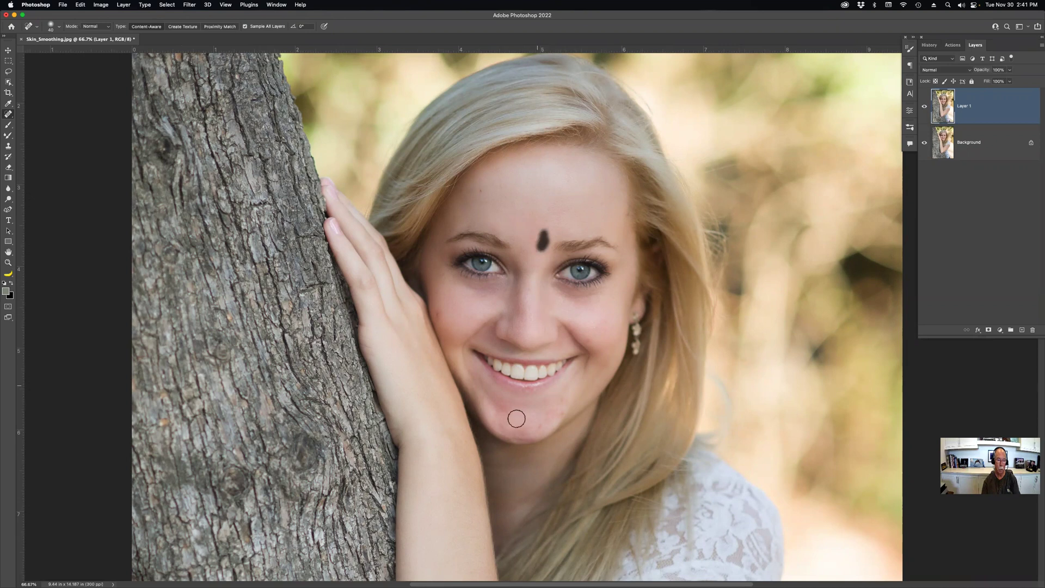
Heal the chin blemishes and touch up the middle of the forehead with the Spot Healing Brush
drag(497, 411, 560, 400)
mouse_move(556, 408)
mouse_down()
mouse_move(538, 428)
mouse_move(556, 411)
mouse_up()
key(super+minus)
click(553, 225)
drag(536, 248, 519, 250)
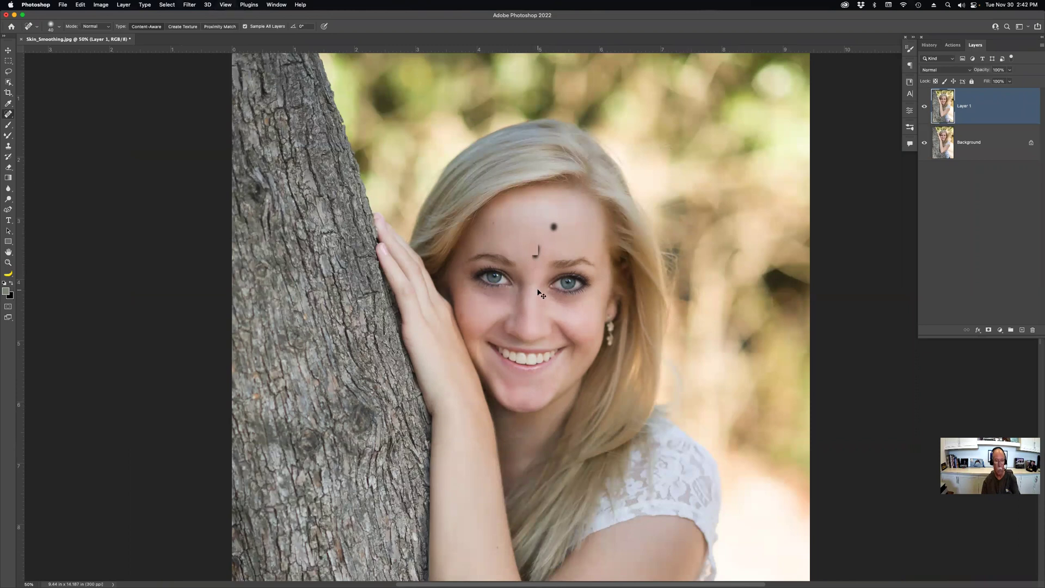
Compare the retouched face with the original by toggling Layer 1's visibility
scroll(539, 294, up, 1)
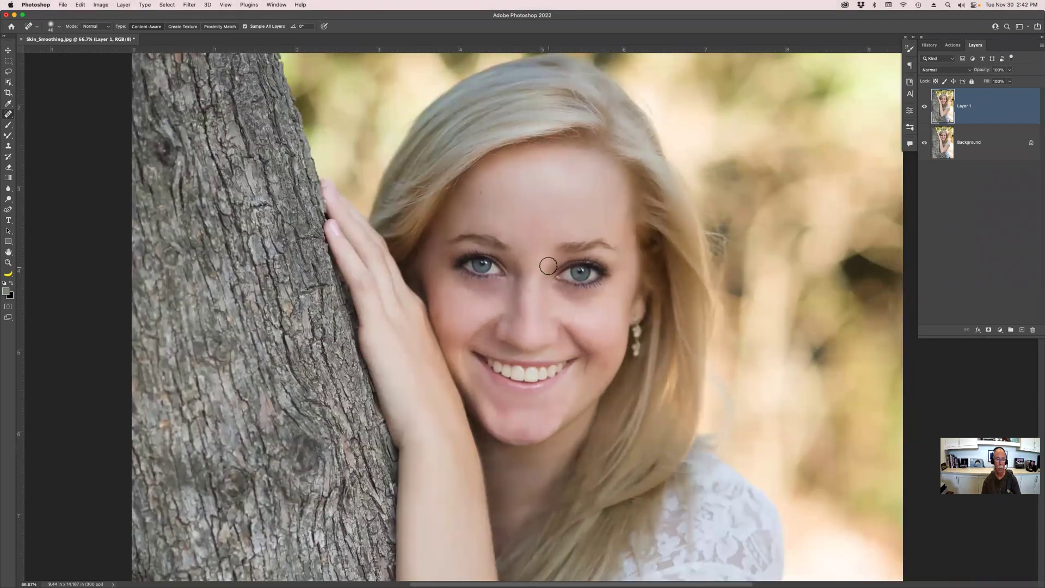
scroll(547, 264, up, 3)
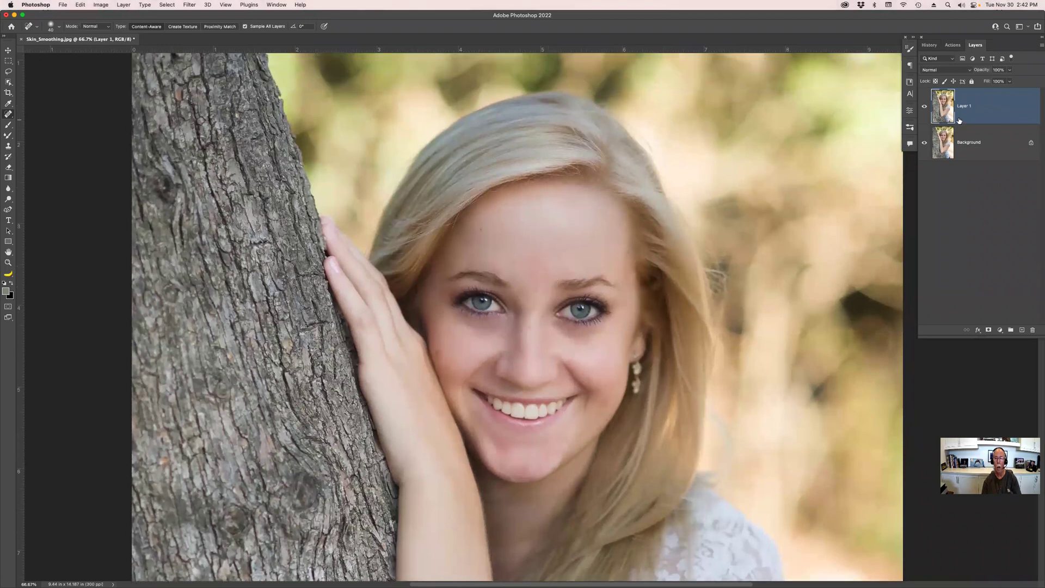
click(924, 107)
click(923, 107)
Heal the remaining spots across the forehead and above the eyebrows on Layer 1
click(541, 240)
click(550, 240)
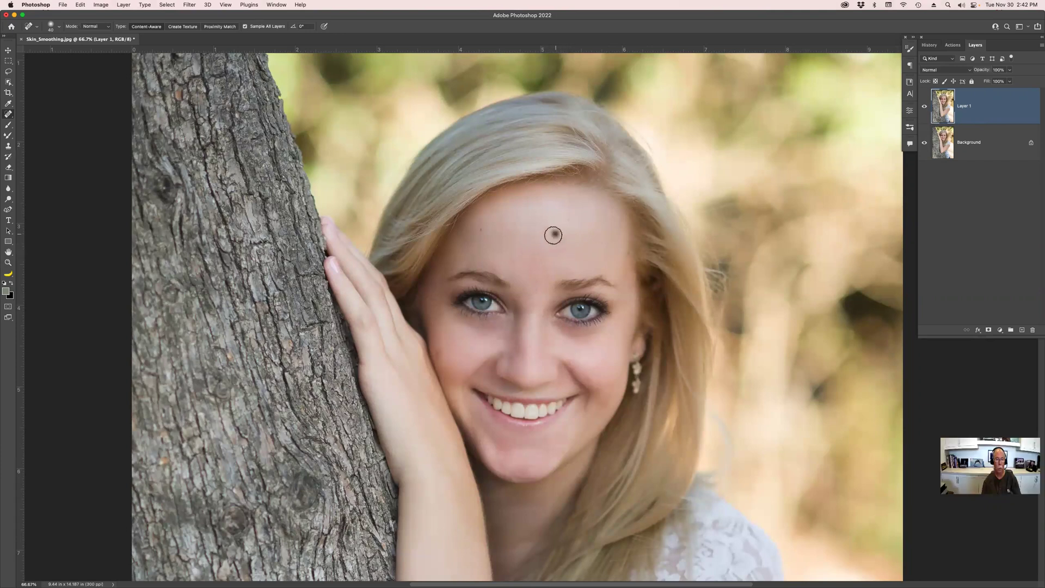
click(513, 243)
click(545, 268)
mouse_move(544, 271)
mouse_down()
mouse_move(526, 257)
mouse_move(551, 262)
mouse_up()
click(525, 270)
click(524, 258)
click(544, 223)
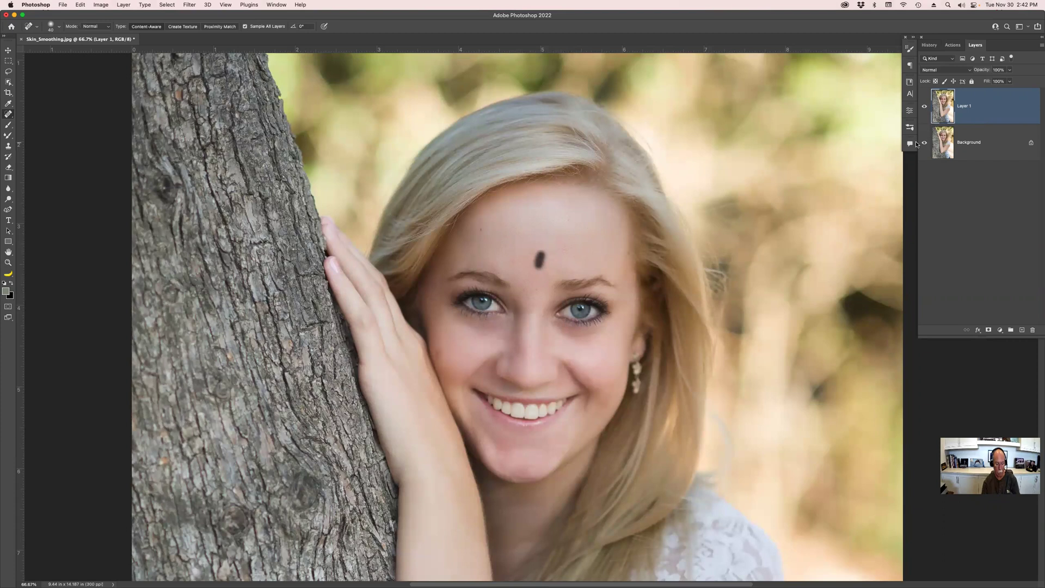
Close the portrait without saving and open the bear photo Style_Transfer.jpg from Adobe Bridge
key(super+minus)
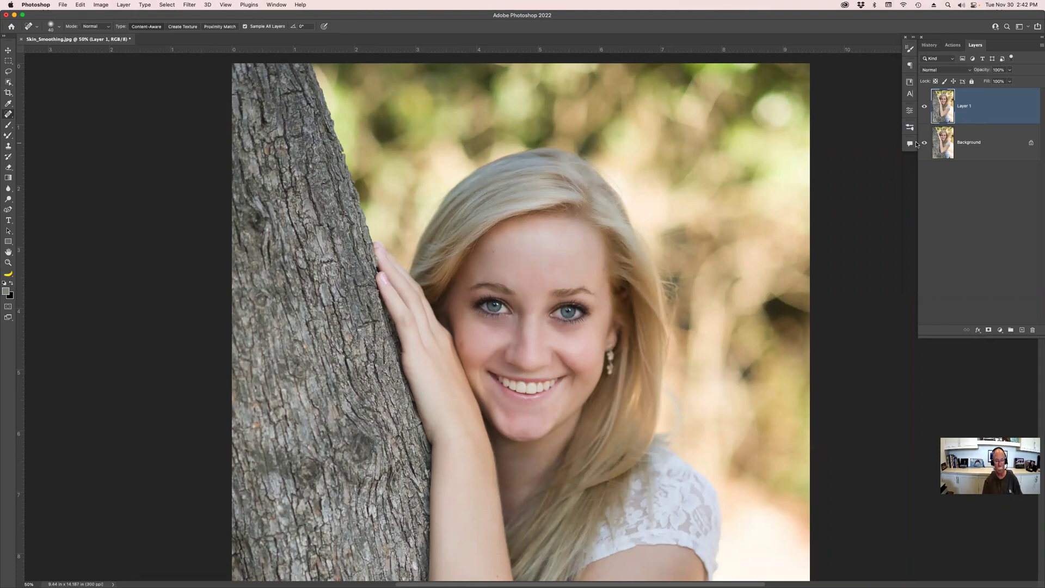
key(super+w)
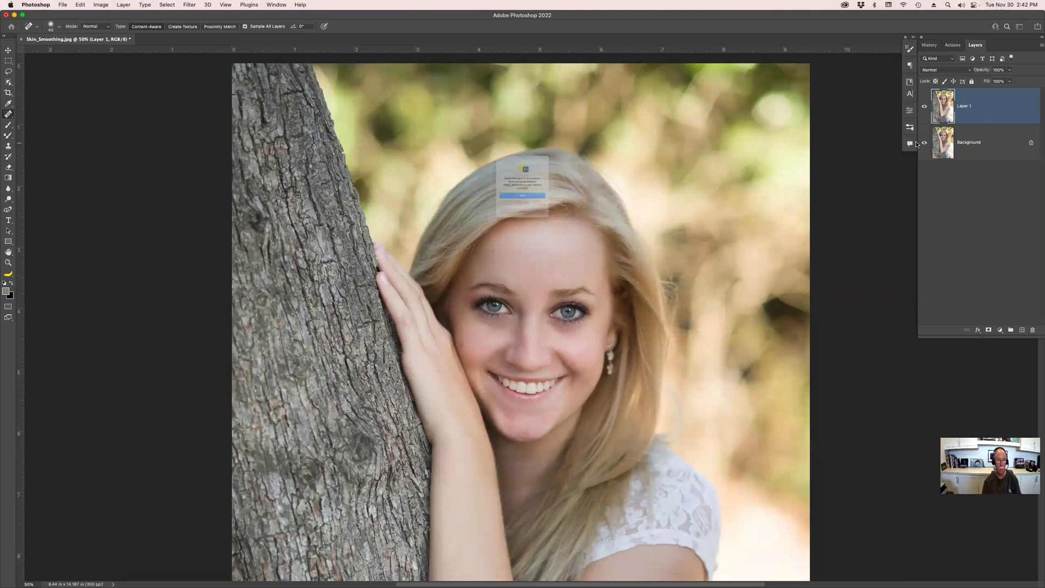
click(533, 219)
key(super+Tab)
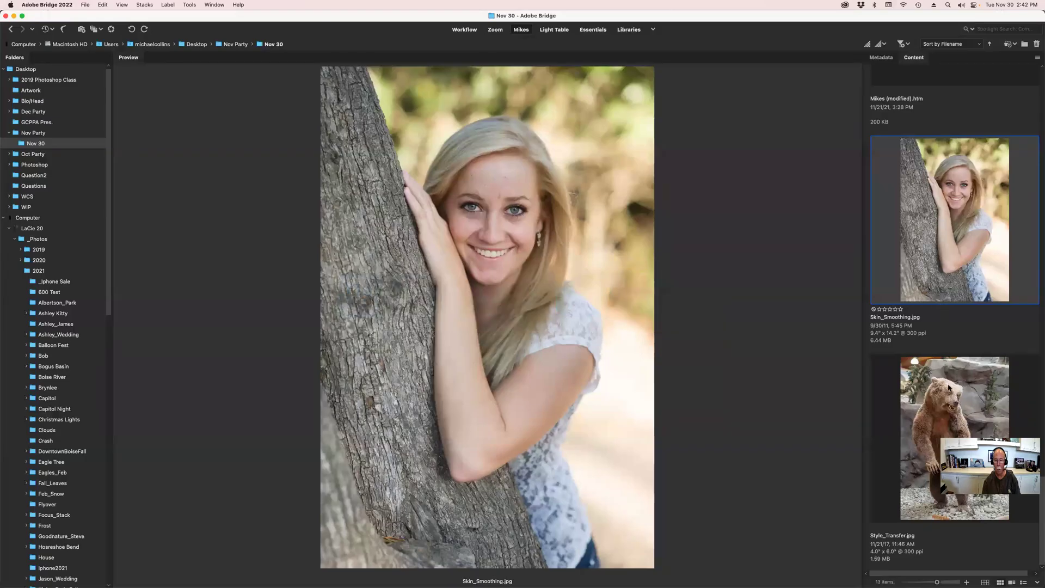
double_click(950, 390)
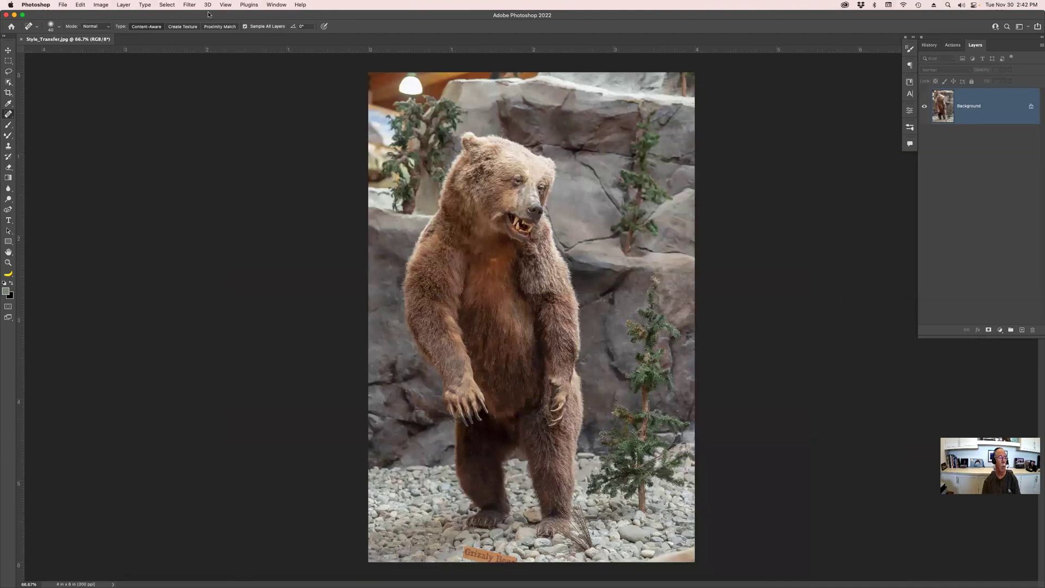
Turn on the Style Transfer neural filter for the bear photo and try the wheat field artist style
click(191, 7)
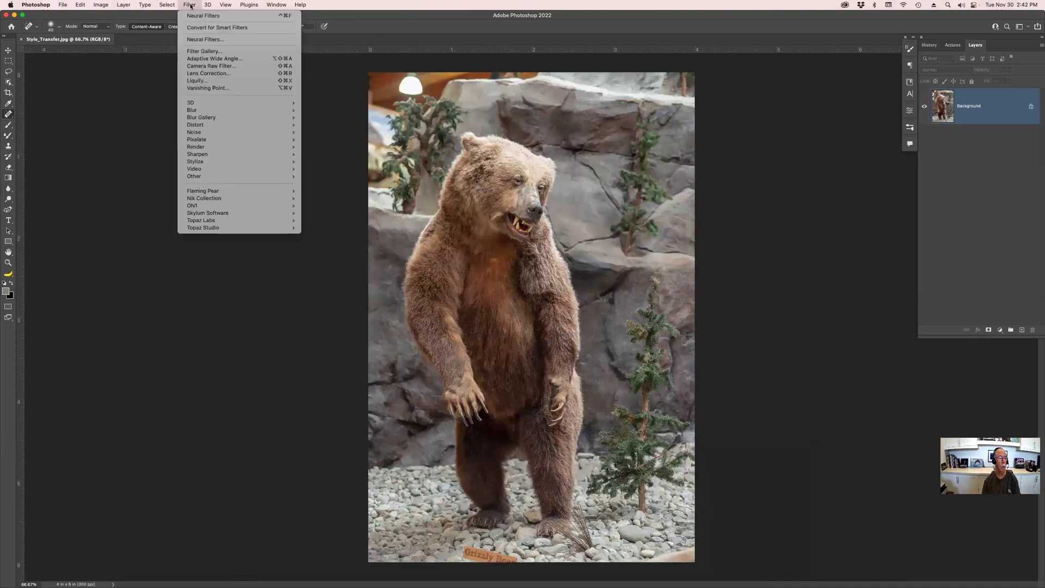
click(199, 40)
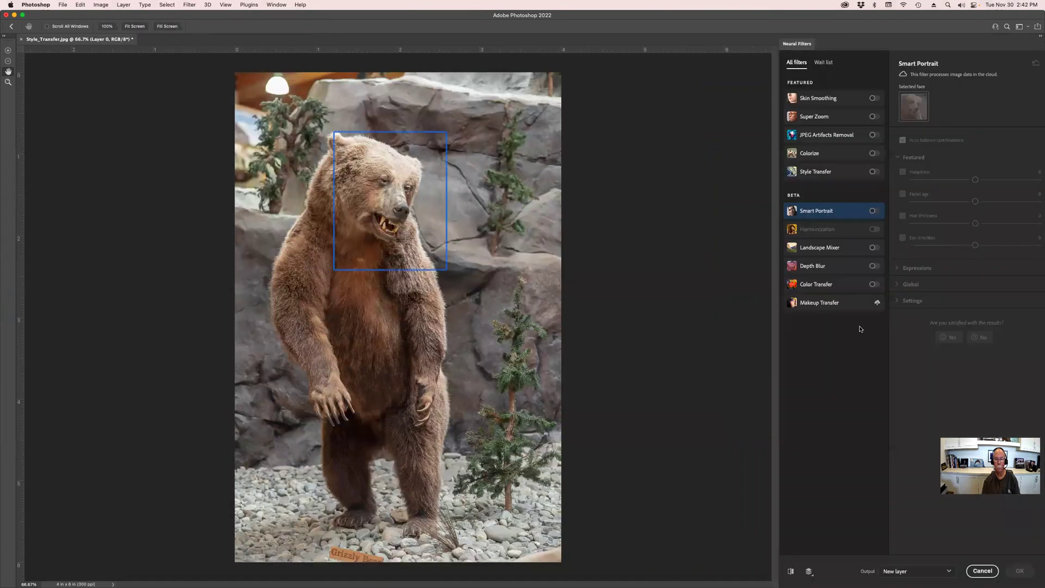
click(875, 171)
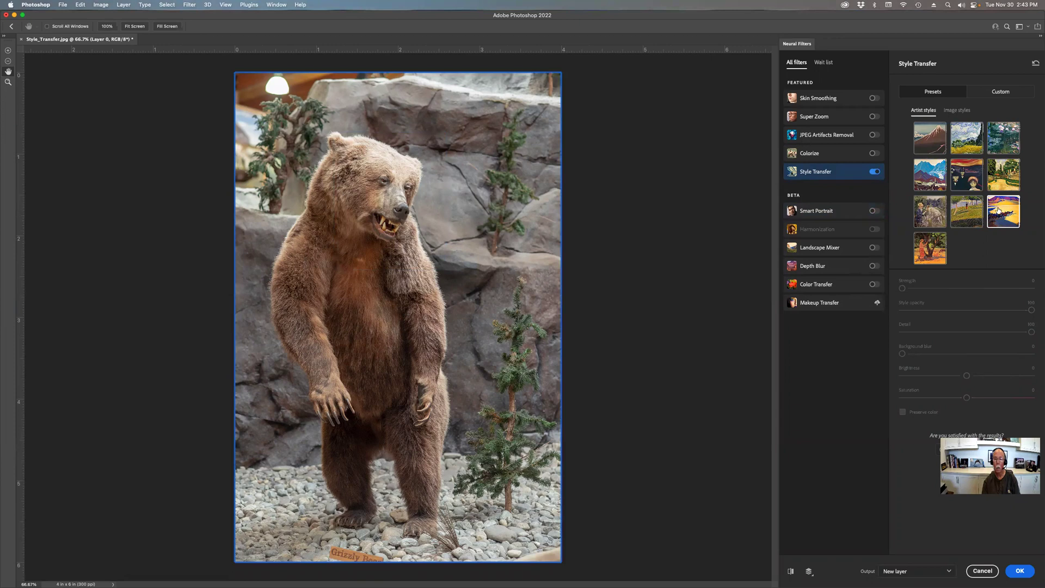
click(968, 140)
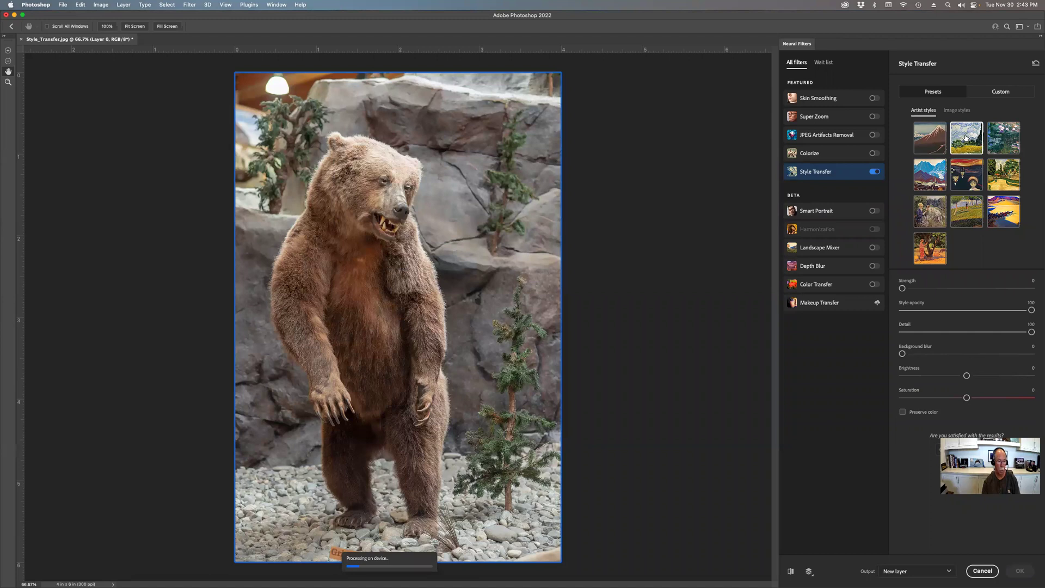
Try the yellow-and-blue, blue mountain, muted garden, red figures and green pond artist styles on the bear
click(1005, 207)
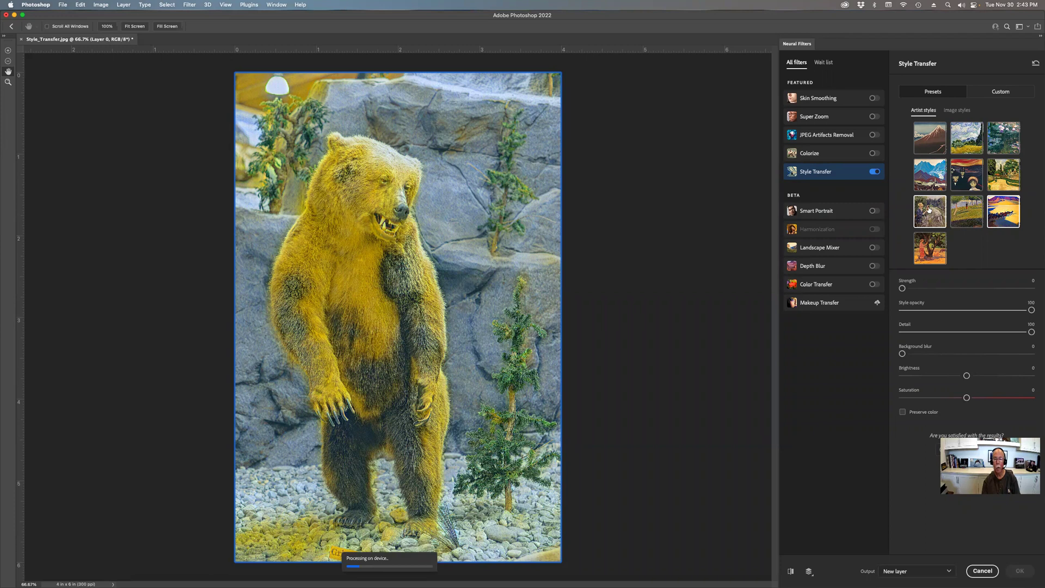
click(930, 175)
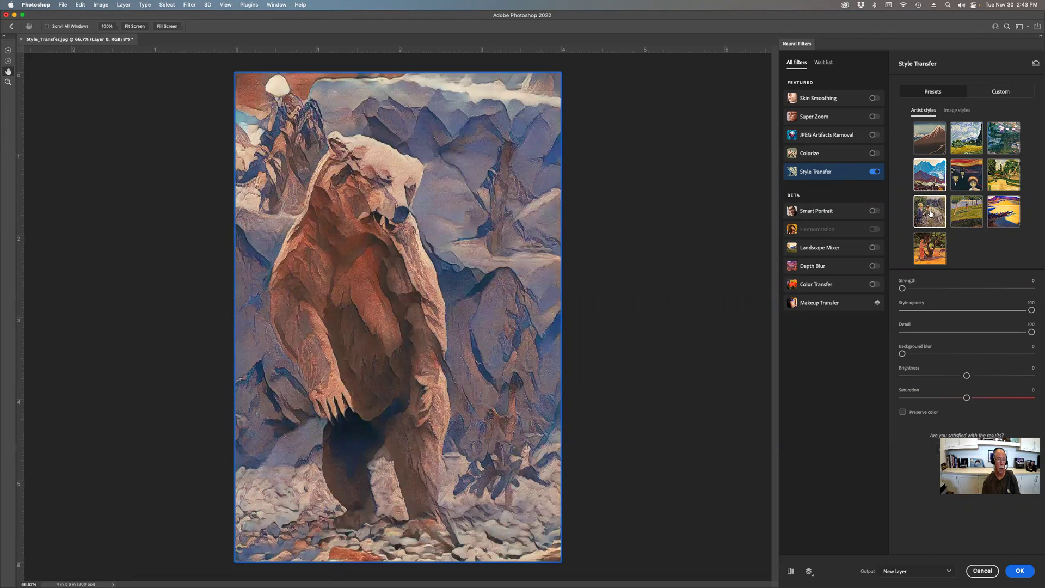
click(931, 214)
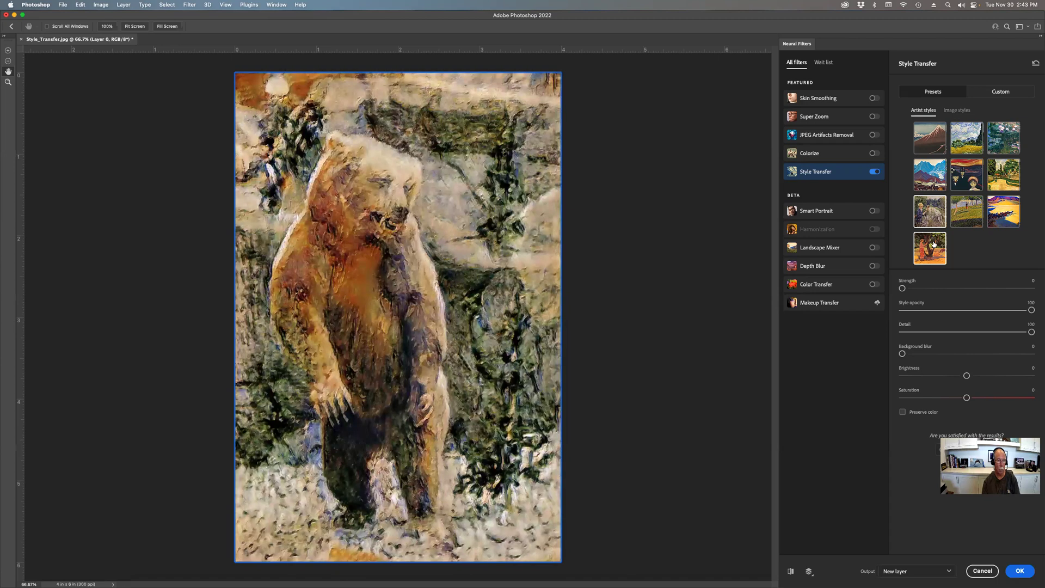
click(934, 245)
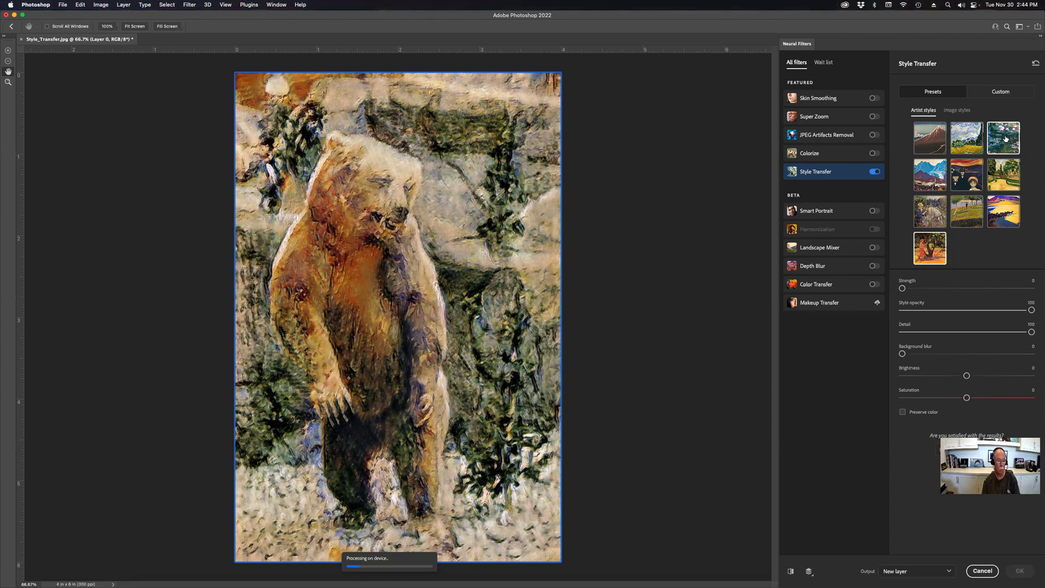
click(1006, 138)
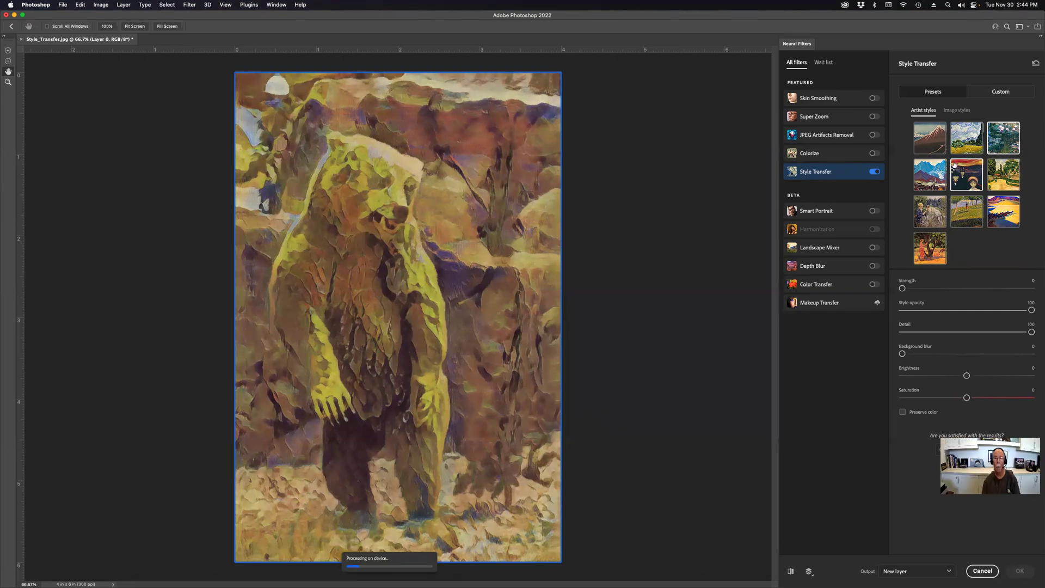
Look at the custom reference image option, and try the red mountain, red-sky figures and green field artist presets
click(1008, 92)
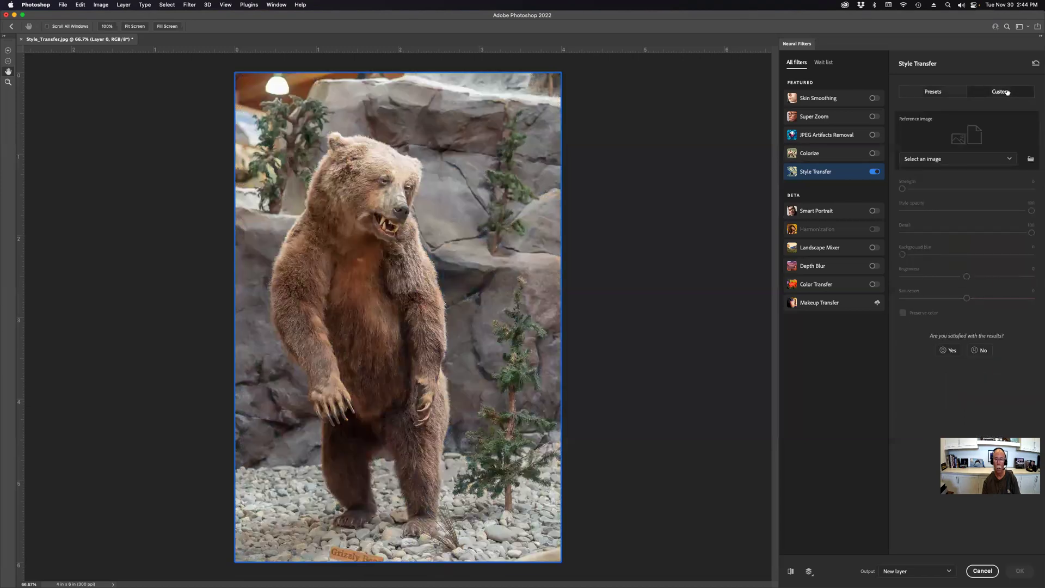
click(958, 93)
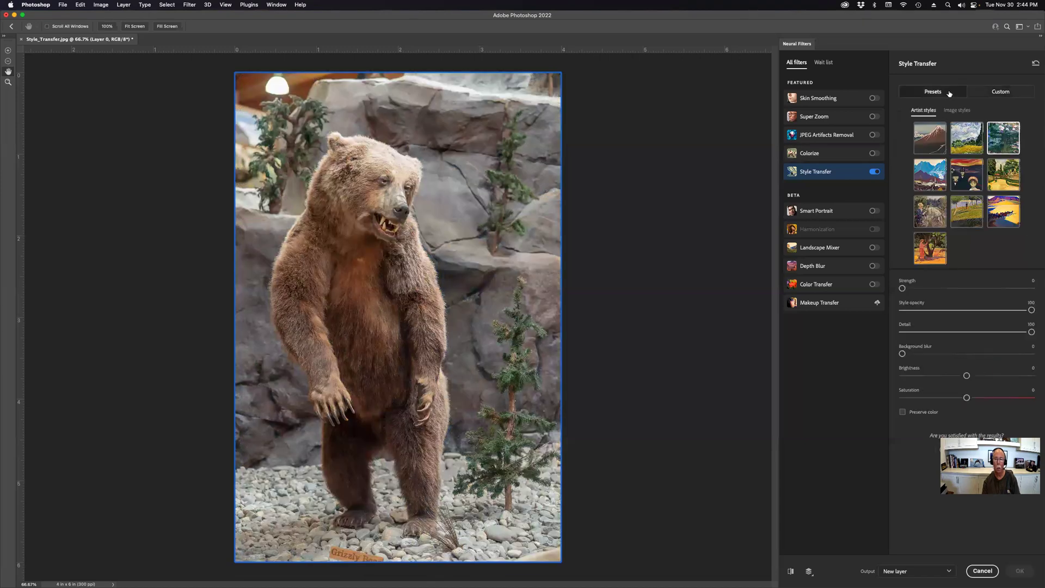
click(932, 136)
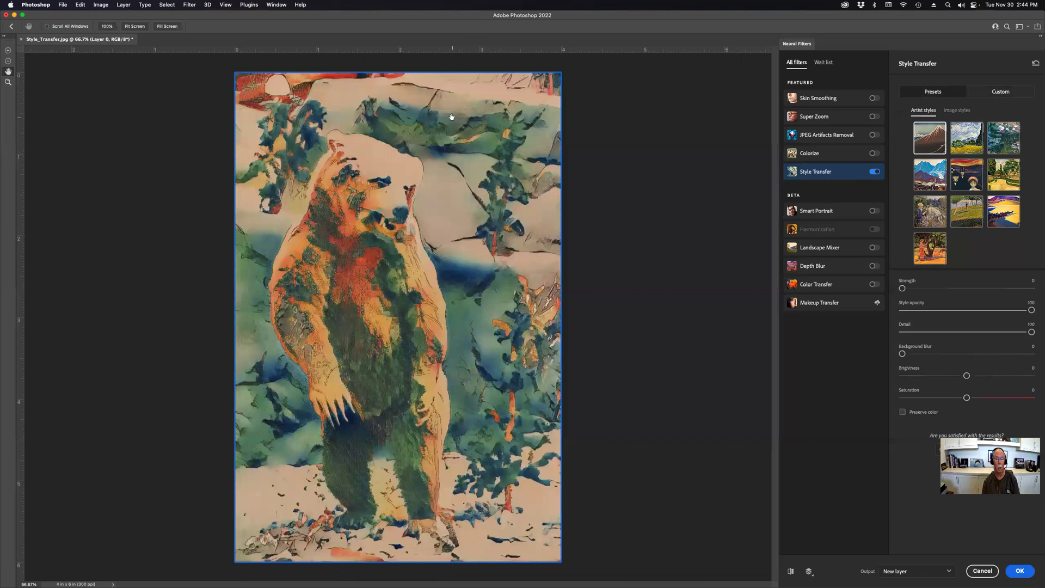
click(970, 172)
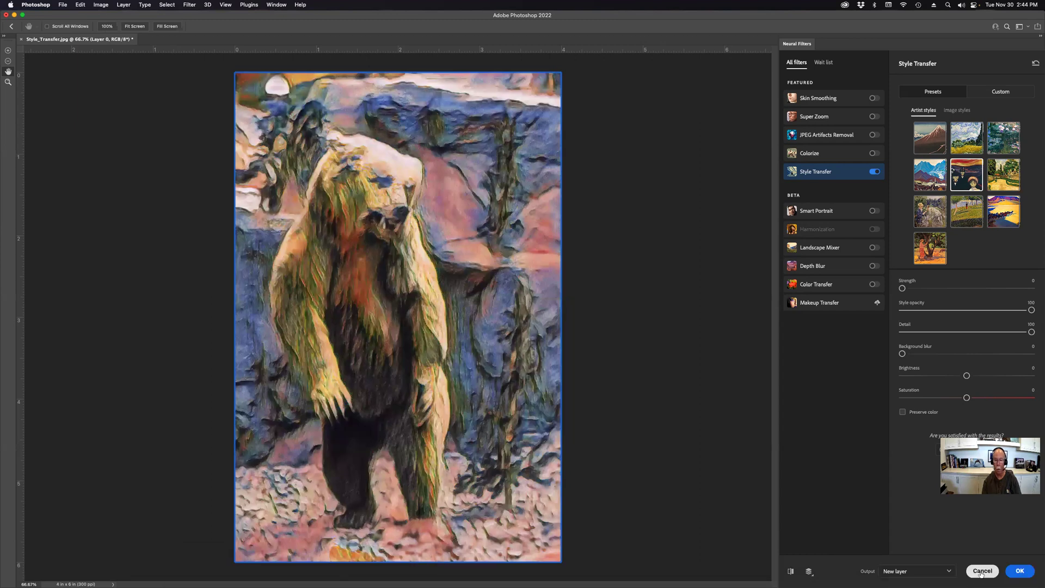
click(957, 213)
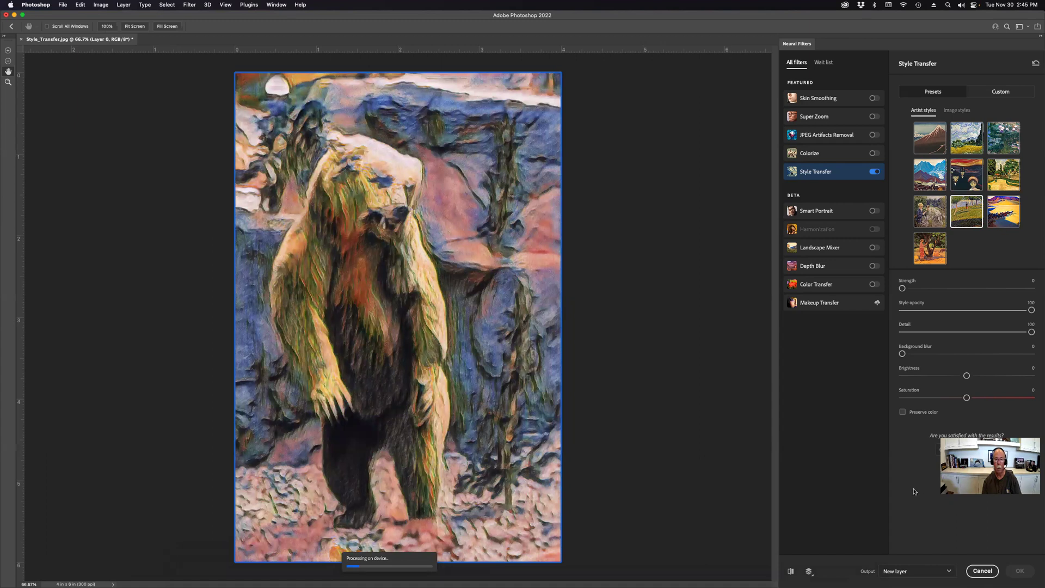
Replace Style Transfer with Color Transfer and try the colorful flower field, purple and blue presets on the bear
click(871, 170)
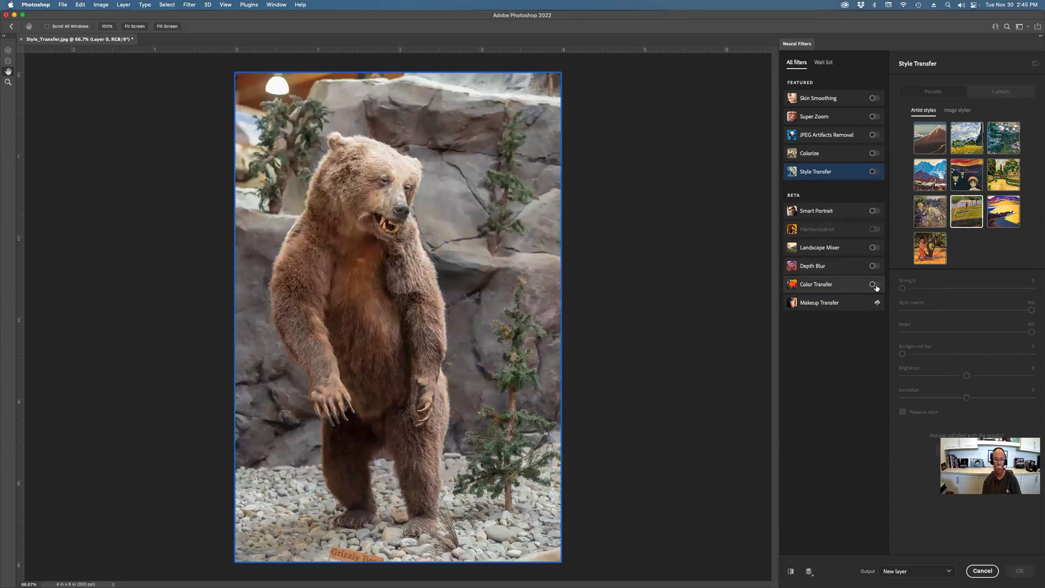
click(873, 284)
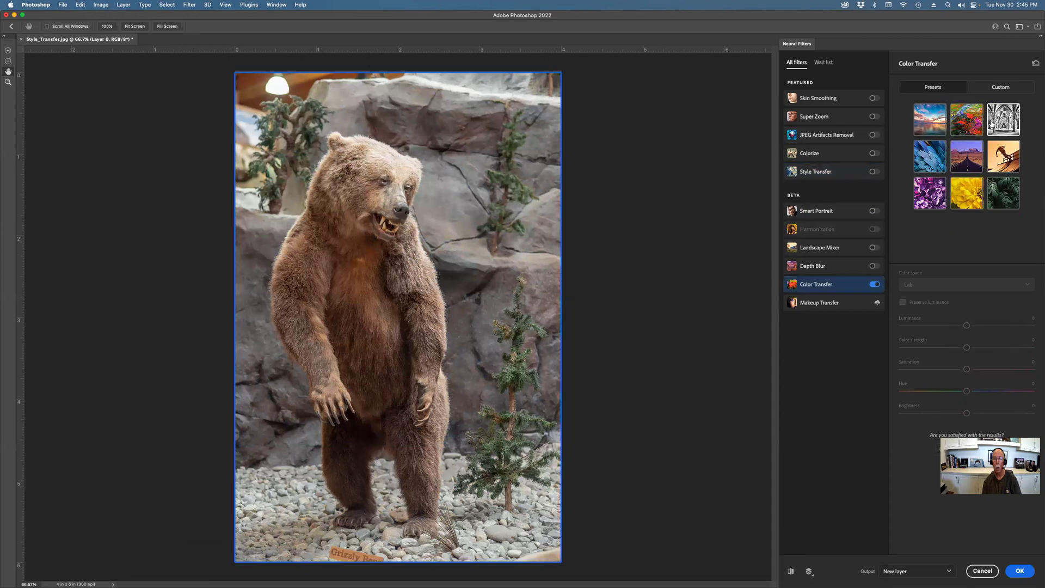
click(978, 122)
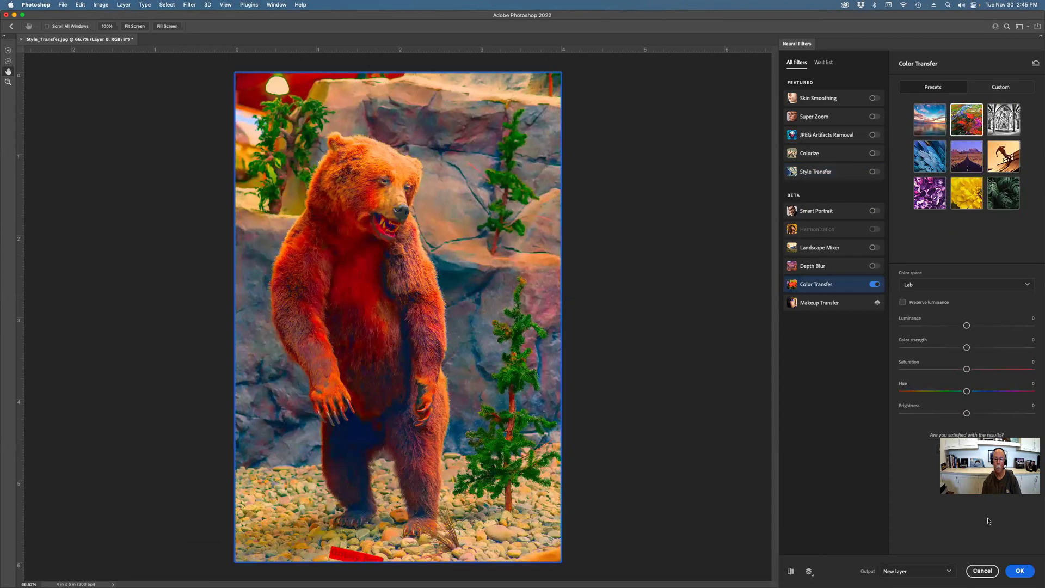
click(927, 192)
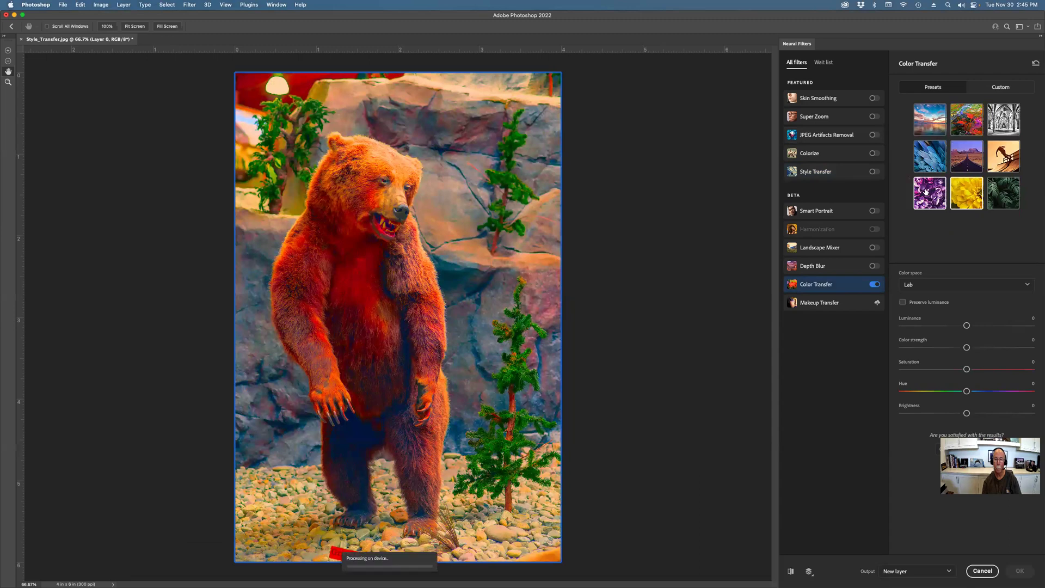
click(928, 164)
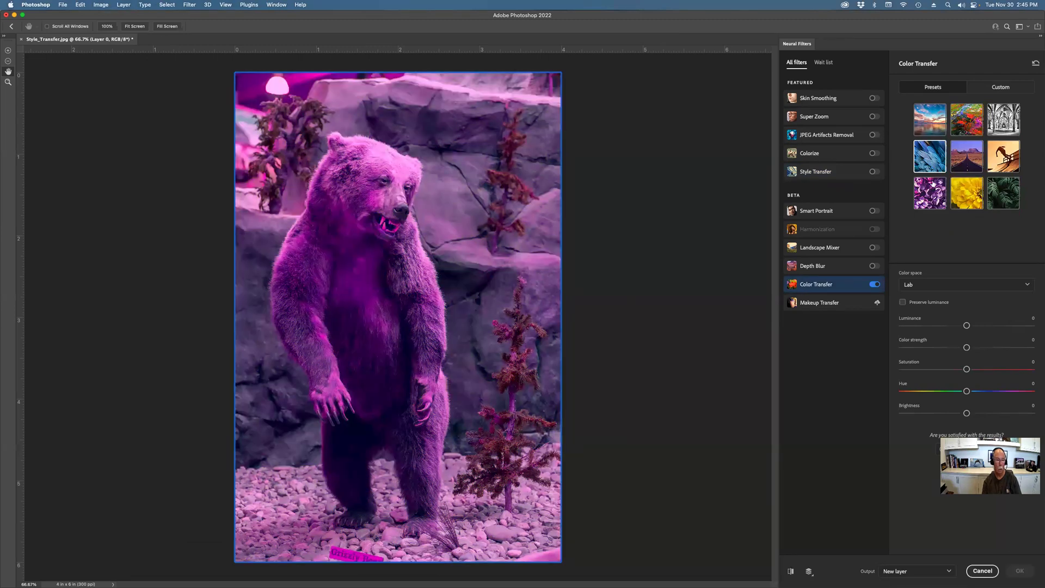
Cancel the neural filter changes and close the bear photo
click(983, 571)
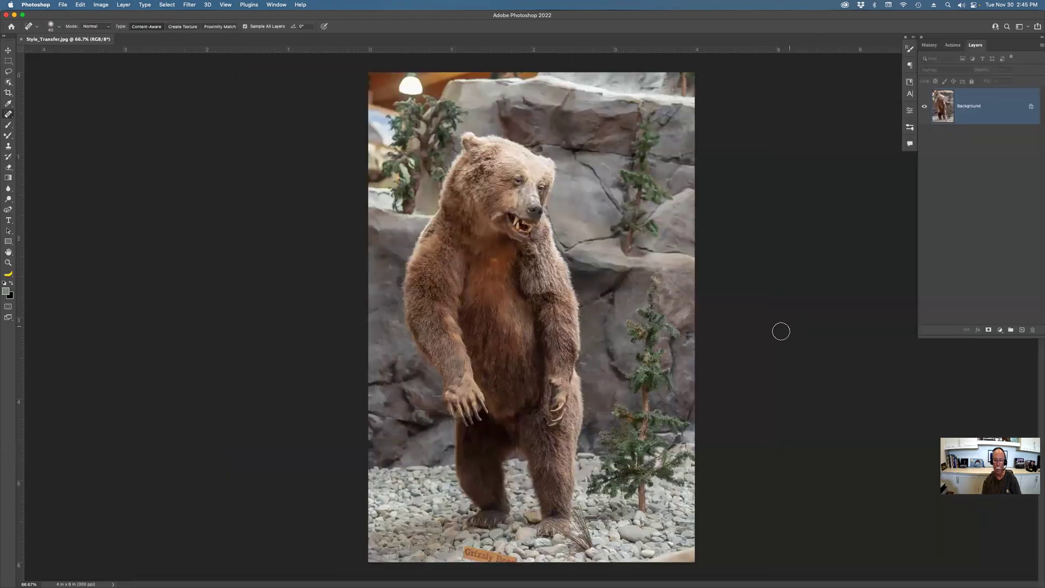
key(super+w)
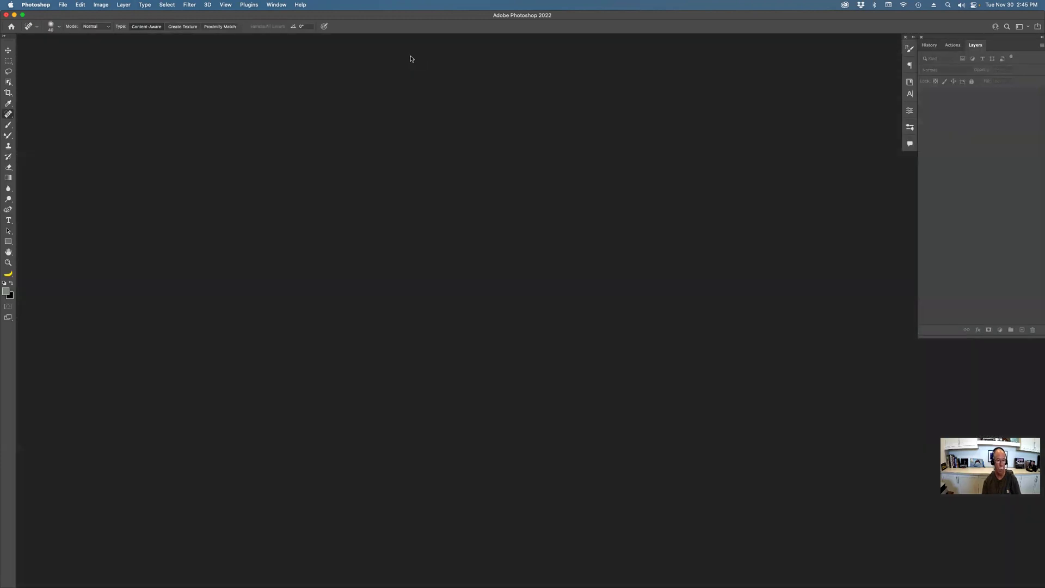